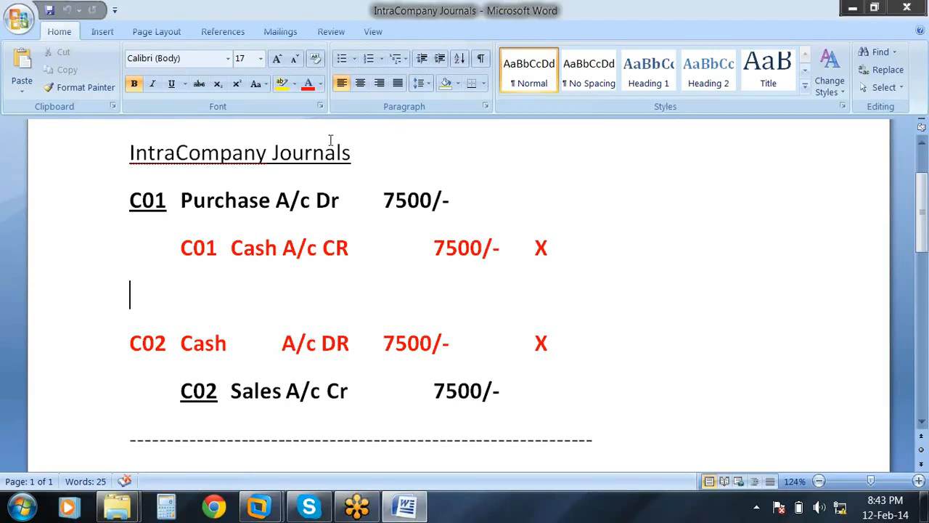
Compare the C01 purchase debit entry with the C02 sales credit entry in the IntraCompany Journals example.
left_click_drag(128, 210, 332, 202)
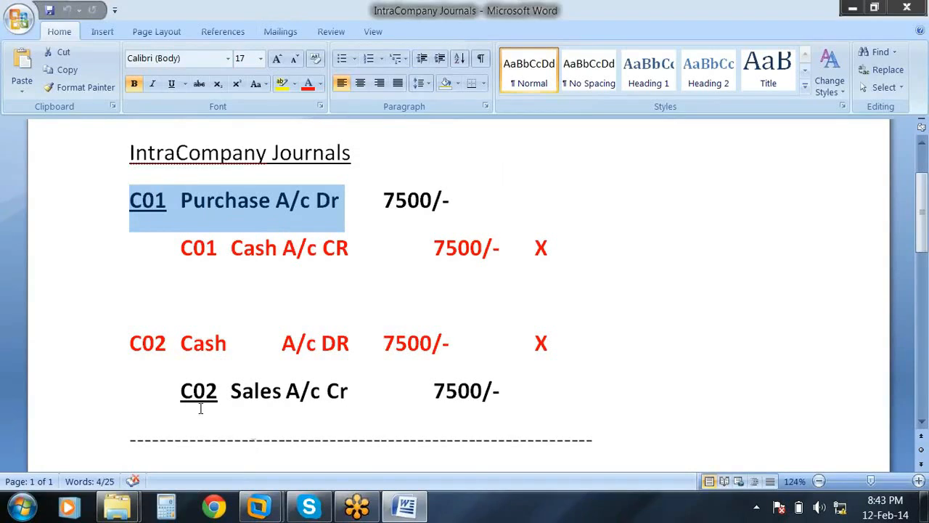
left_click_drag(191, 392, 354, 389)
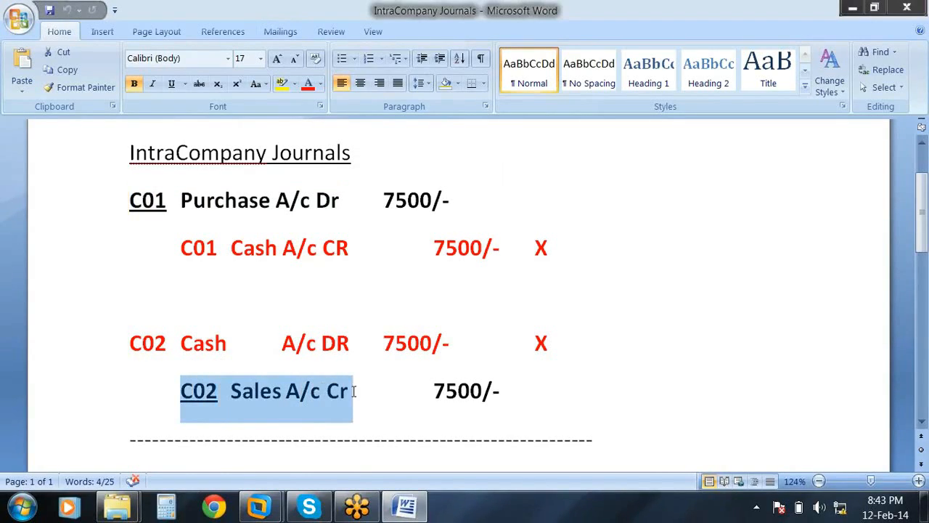
left_click(357, 390)
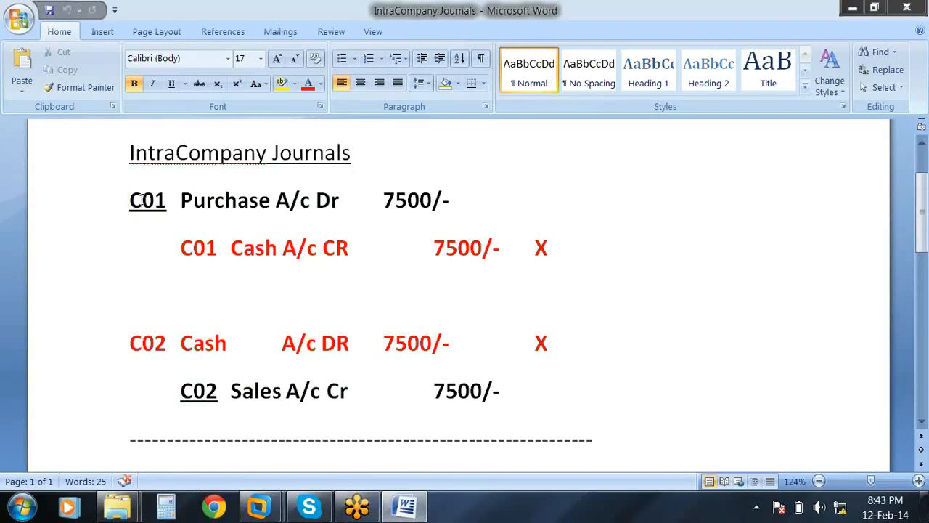
left_click_drag(130, 201, 490, 205)
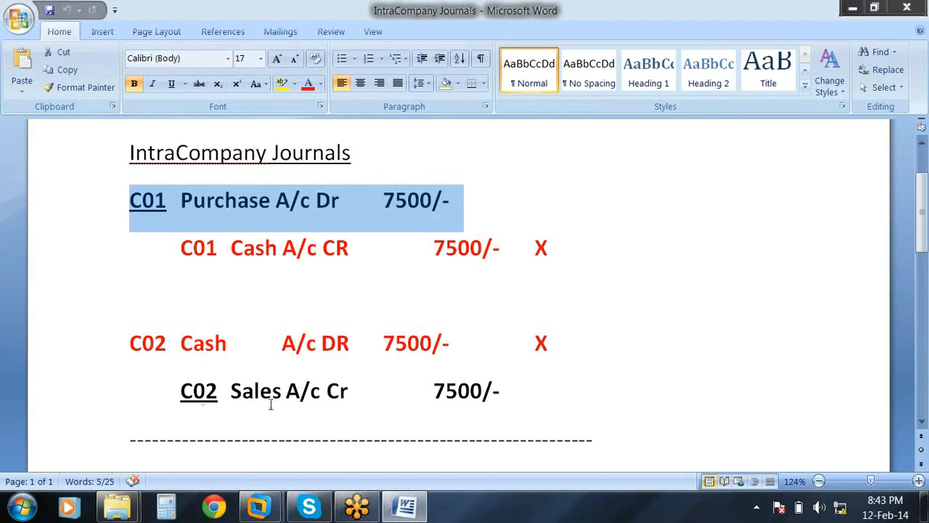
left_click_drag(178, 391, 544, 388)
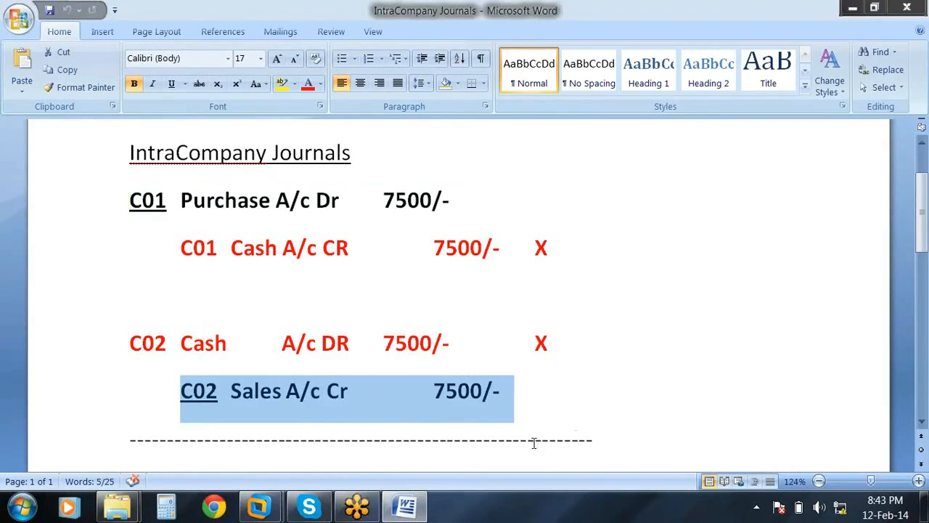
left_click(389, 440)
left_click_drag(129, 191, 472, 189)
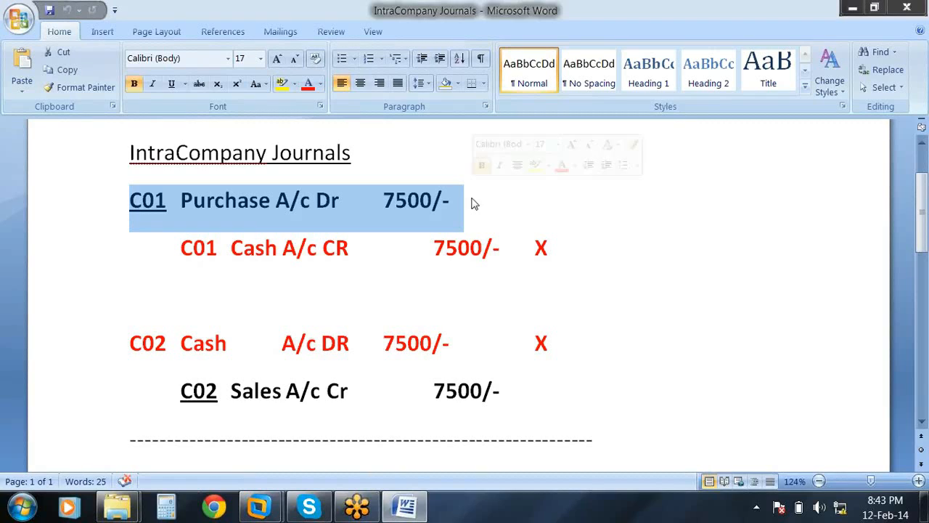
left_click_drag(178, 390, 515, 385)
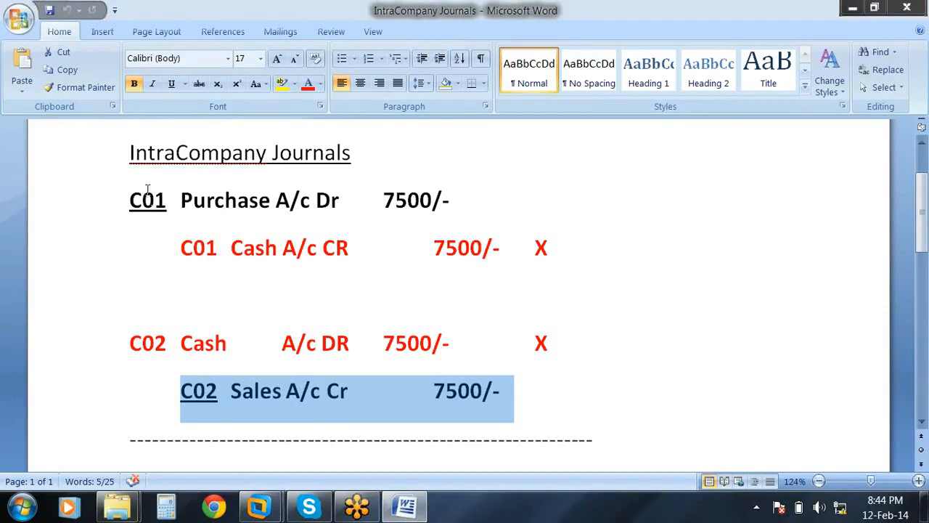
left_click_drag(132, 201, 488, 185)
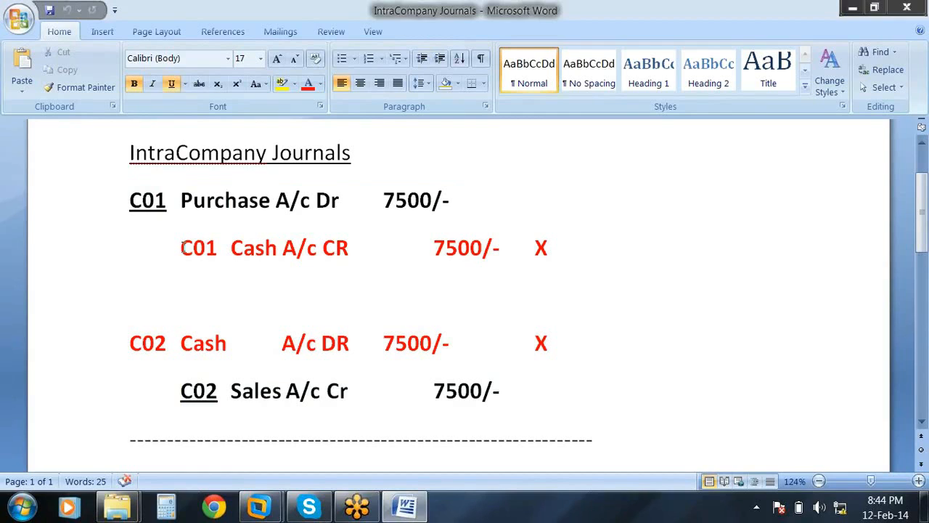
Examine how each company's cash entry pairs with its own purchase or sales entry in the journal example.
left_click_drag(181, 247, 501, 241)
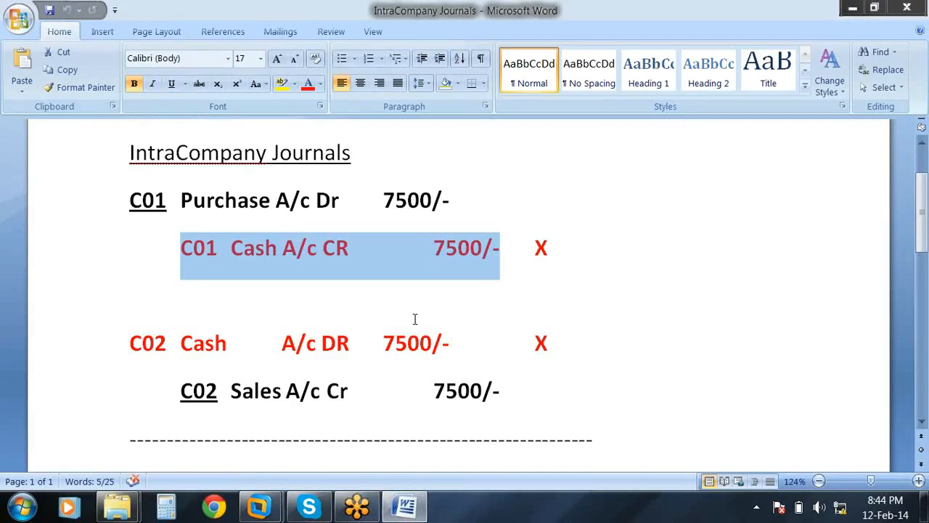
left_click_drag(200, 389, 355, 386)
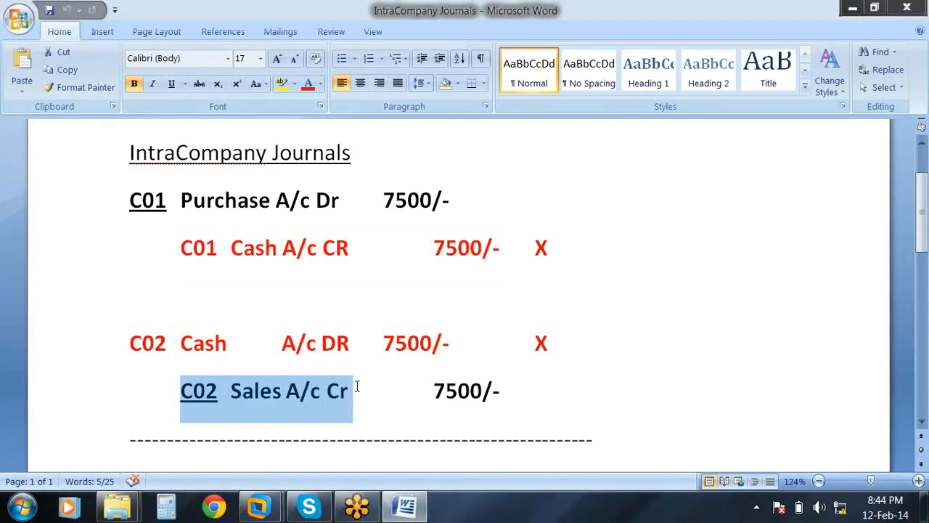
left_click(143, 342)
left_click_drag(143, 342, 297, 342)
left_click(296, 398)
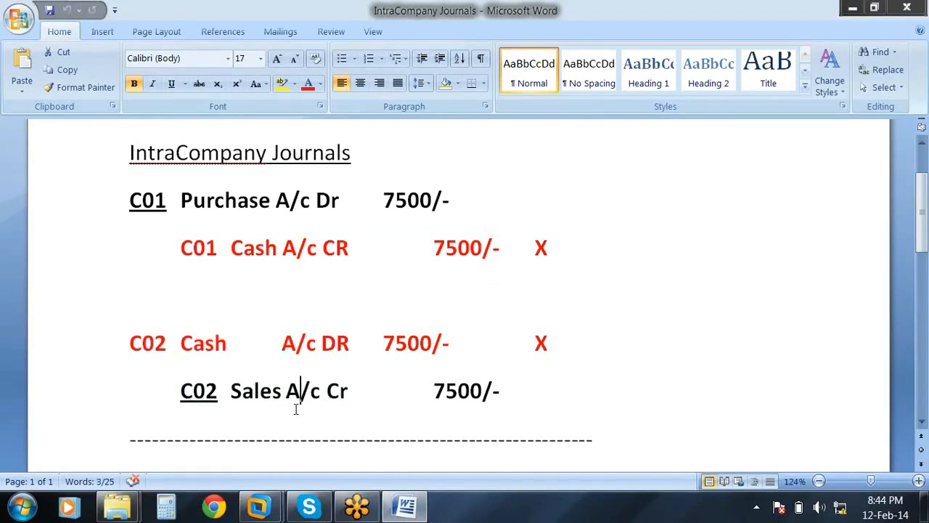
left_click_drag(132, 203, 290, 211)
left_click_drag(182, 248, 308, 248)
left_click(311, 319)
left_click_drag(187, 391, 325, 392)
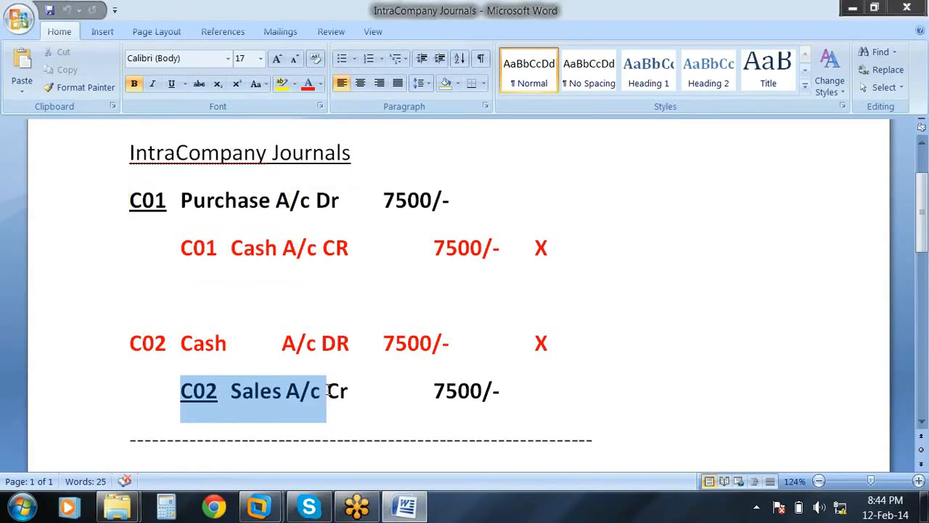
left_click_drag(132, 342, 303, 369)
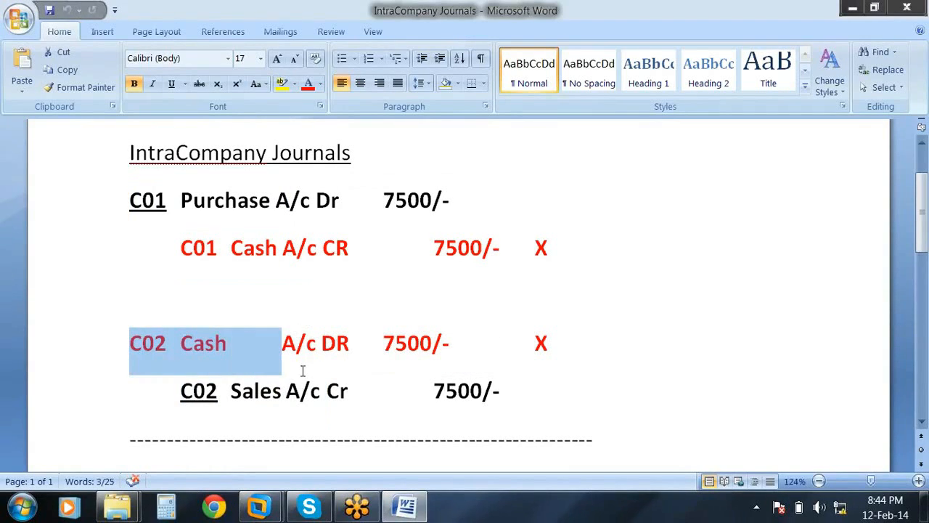
left_click(306, 342)
Review the two red cash entries marked X against the C01 purchase and C02 sales entries.
left_click_drag(183, 248, 551, 343)
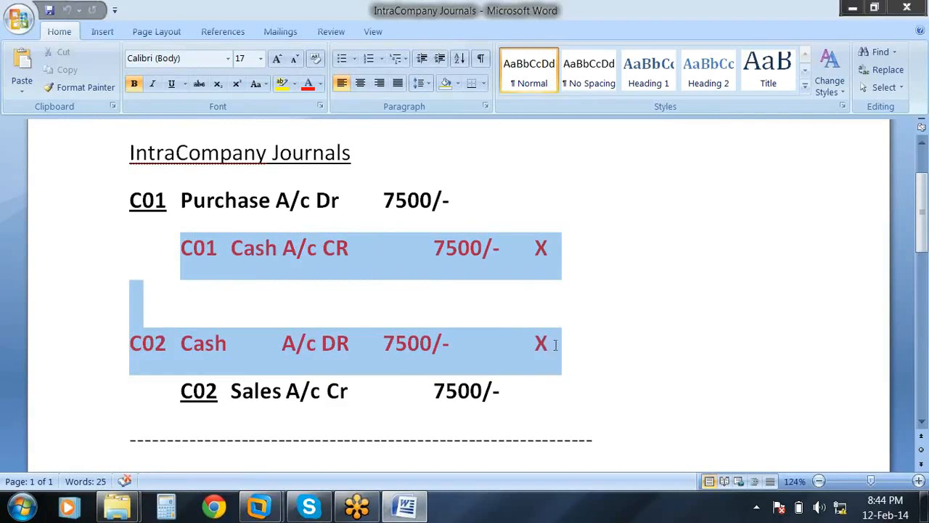
left_click(385, 381)
left_click_drag(182, 248, 562, 357)
left_click(187, 248)
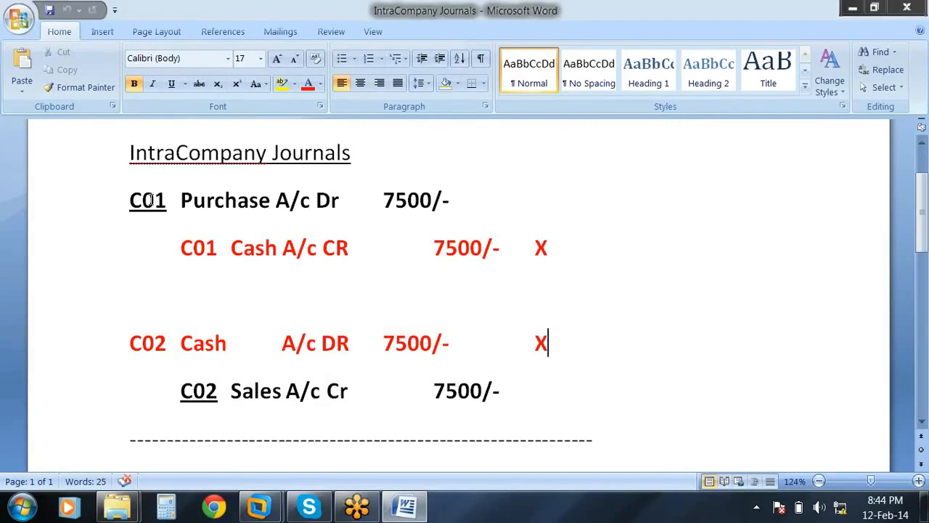
left_click_drag(130, 201, 274, 204)
left_click_drag(182, 245, 297, 243)
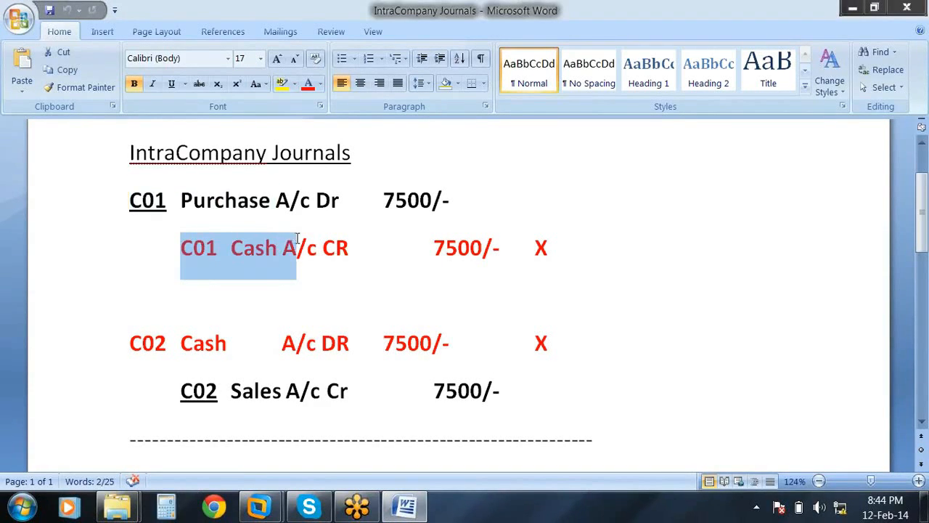
left_click(332, 321)
left_click_drag(190, 393, 283, 392)
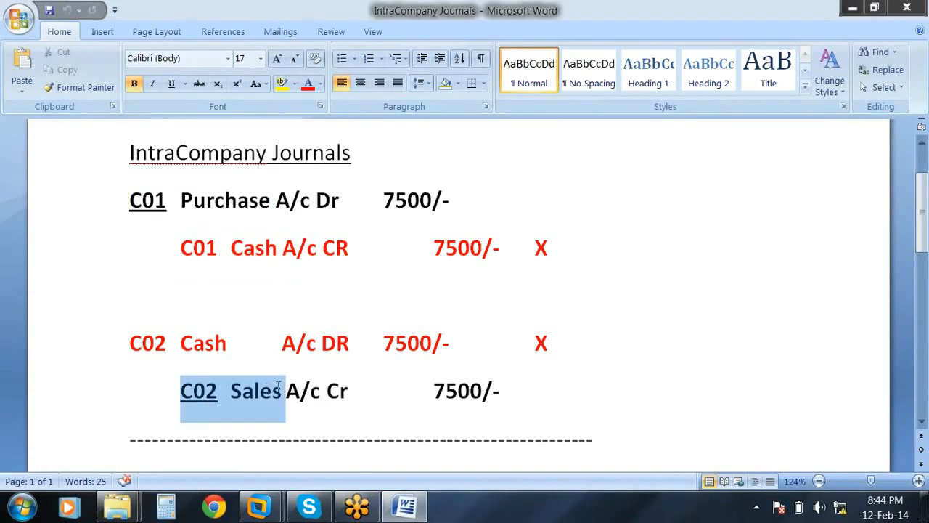
left_click_drag(130, 342, 282, 383)
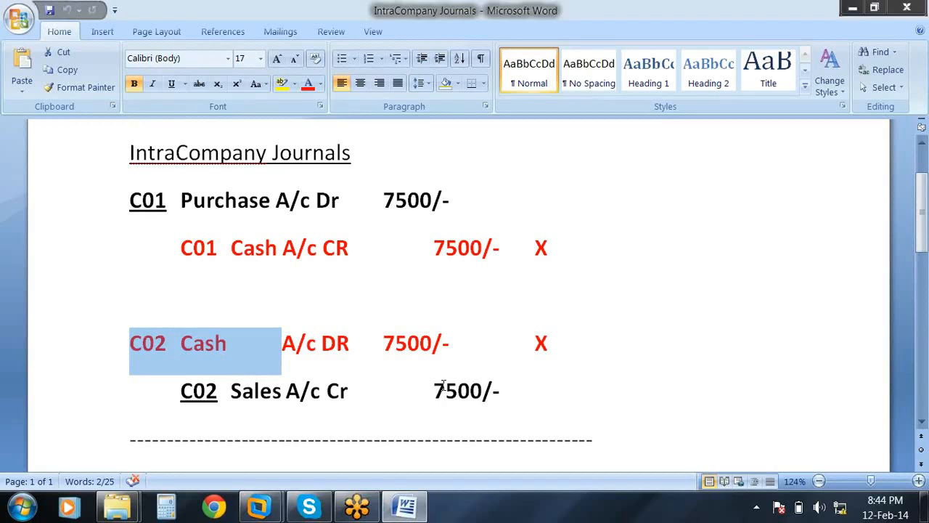
left_click(444, 388)
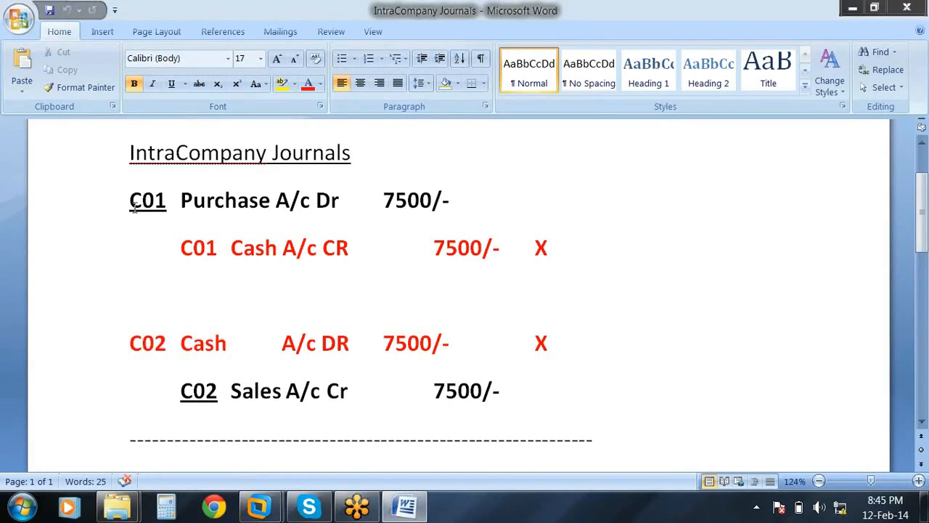
Re-examine the C01 purchase and C02 sales entries, including the block of red cash entries between them.
left_click_drag(129, 200, 418, 196)
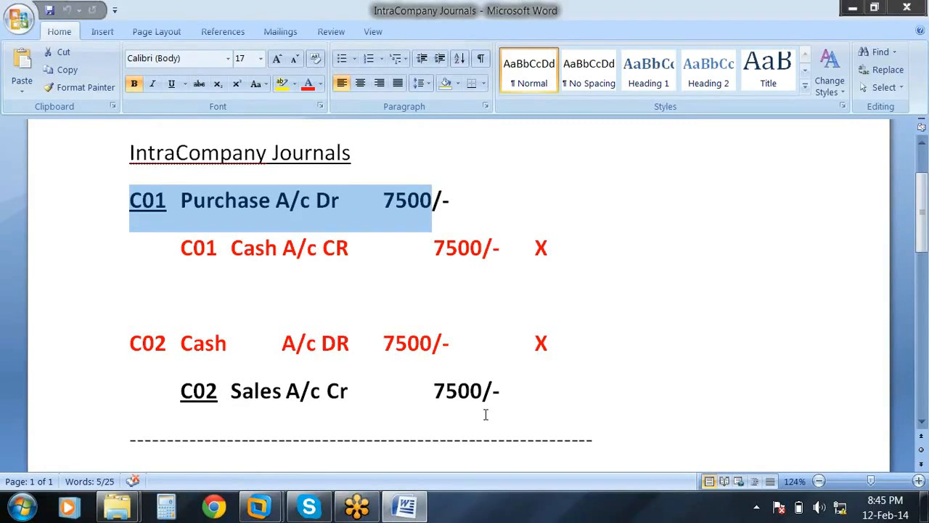
left_click_drag(185, 391, 327, 391)
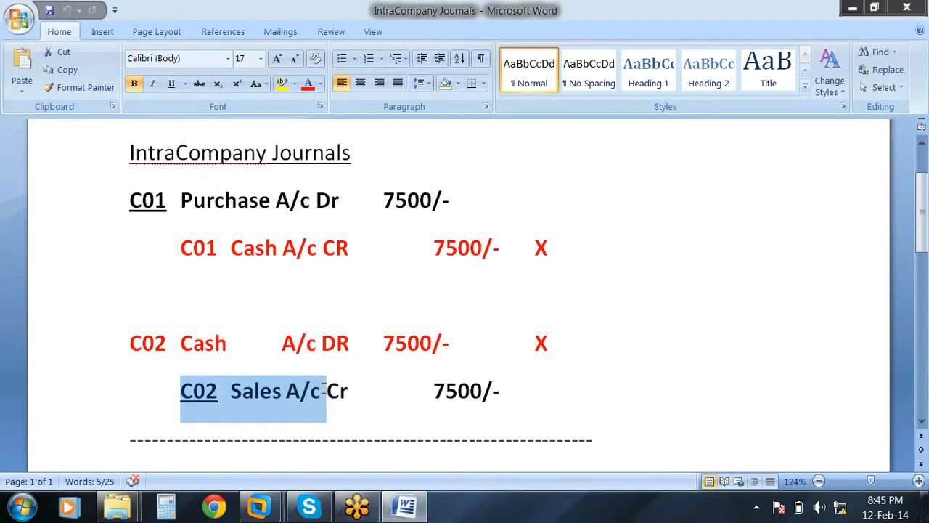
left_click(201, 206)
left_click_drag(130, 201, 290, 205)
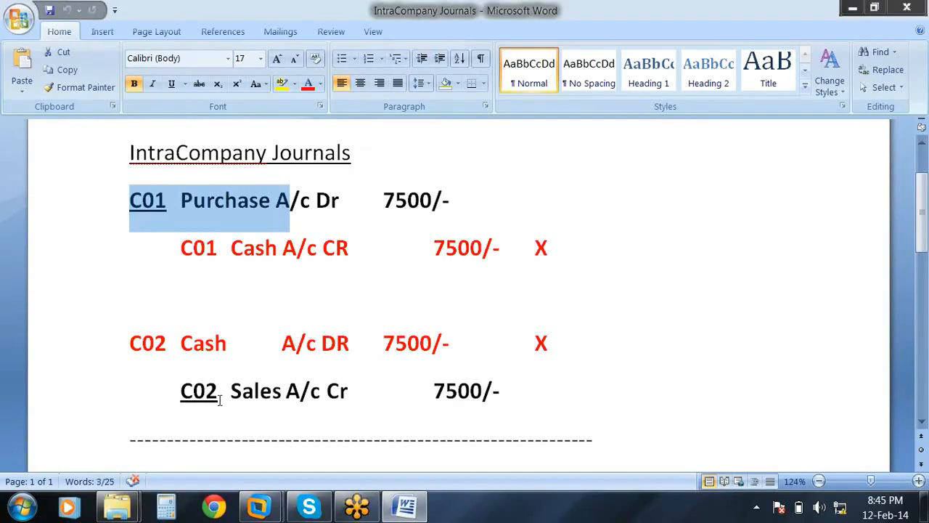
left_click_drag(181, 390, 319, 392)
left_click(322, 392)
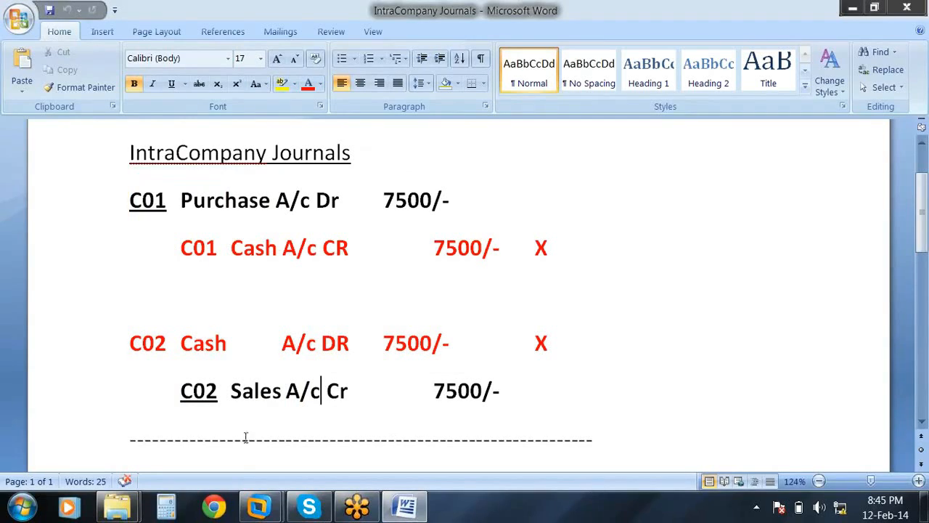
left_click_drag(130, 202, 276, 207)
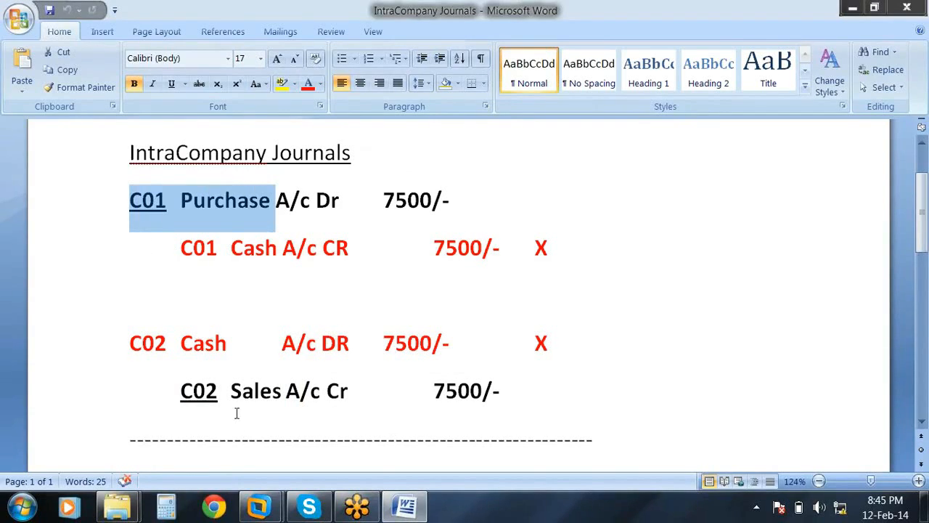
left_click_drag(220, 395, 281, 392)
left_click(357, 507)
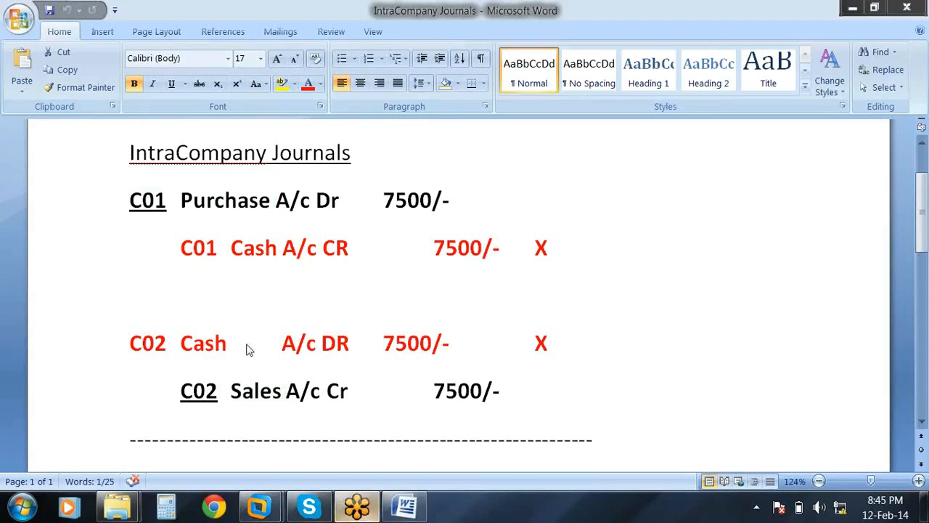
left_click(207, 246)
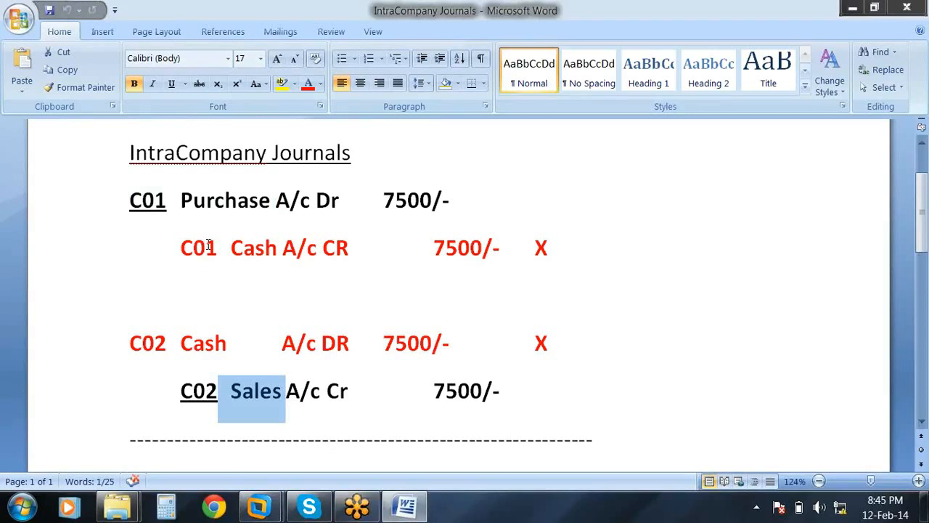
left_click(305, 298)
left_click_drag(182, 247, 573, 344)
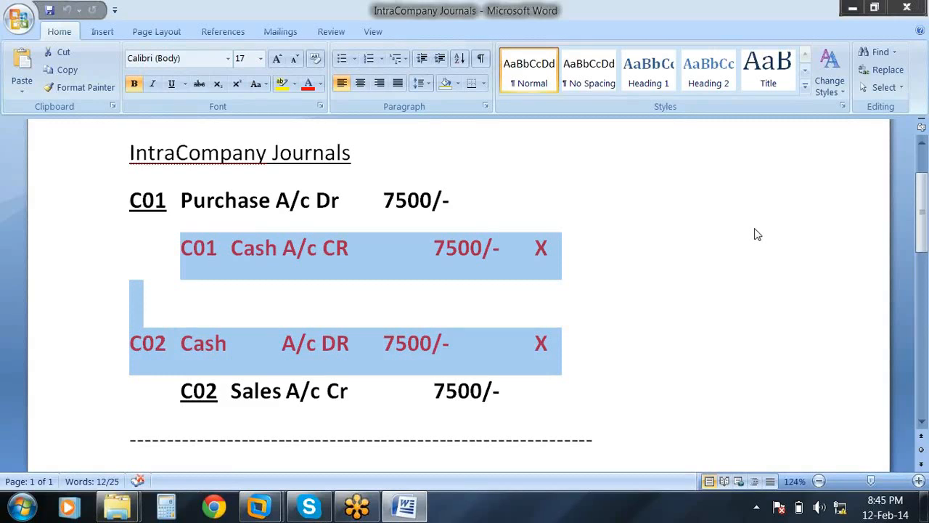
Switch to Oracle Applications, open Accounting Setups from the Accounting Setup Manager under Setup Financials, and maximize its window.
key("alt+F4")
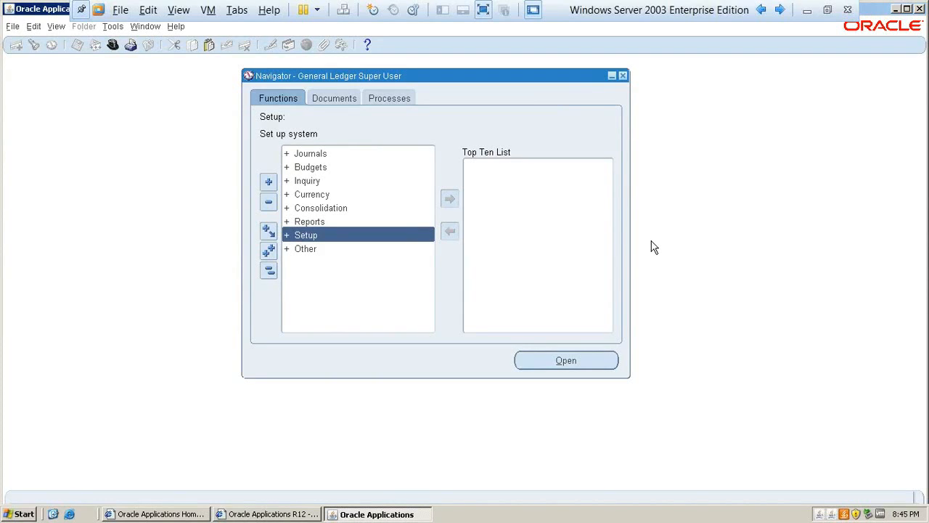
key("Return")
key("Return")
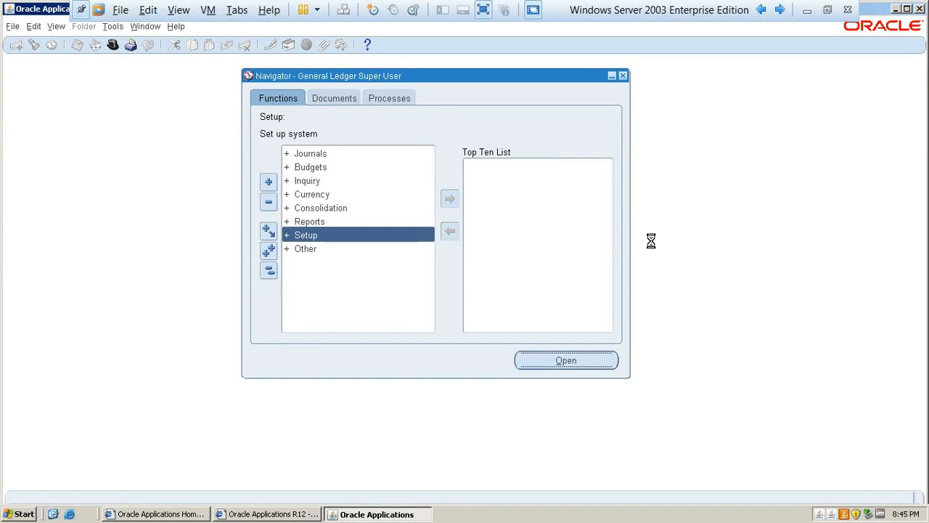
key("Down")
key("Down")
key("Return")
key("Down")
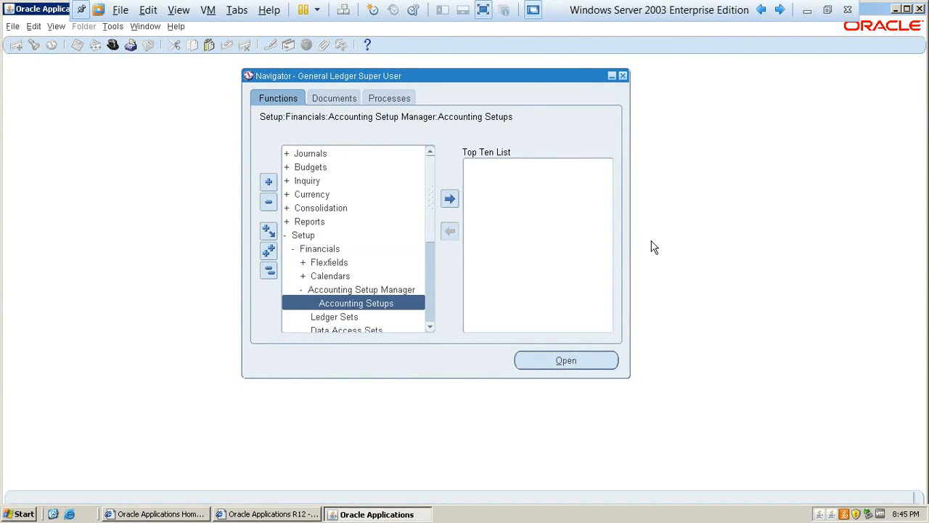
key("Return")
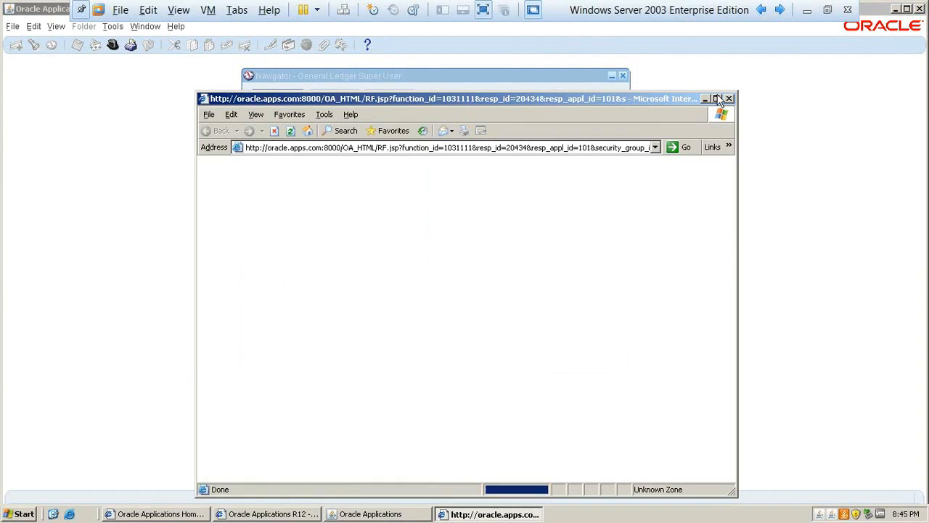
left_click(716, 98)
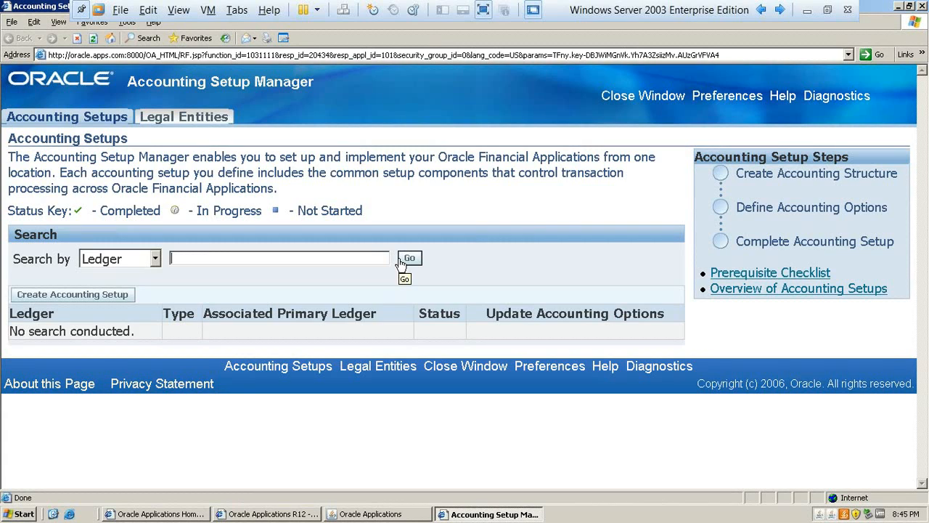
Search the ledgers for "tata" and open the accounting options of Tata Group Ledger for updating.
type("tata")
left_click(409, 257)
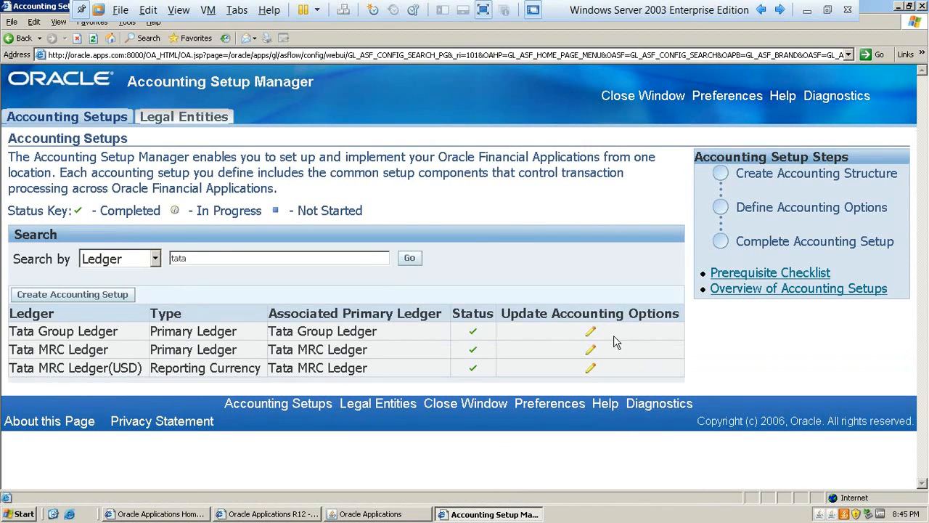
left_click(589, 332)
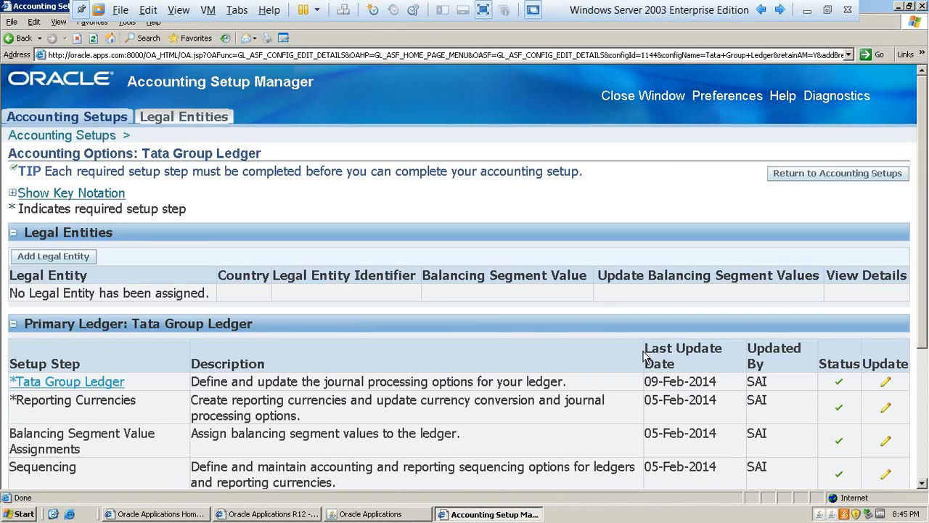
scroll(643, 356, "down", 2)
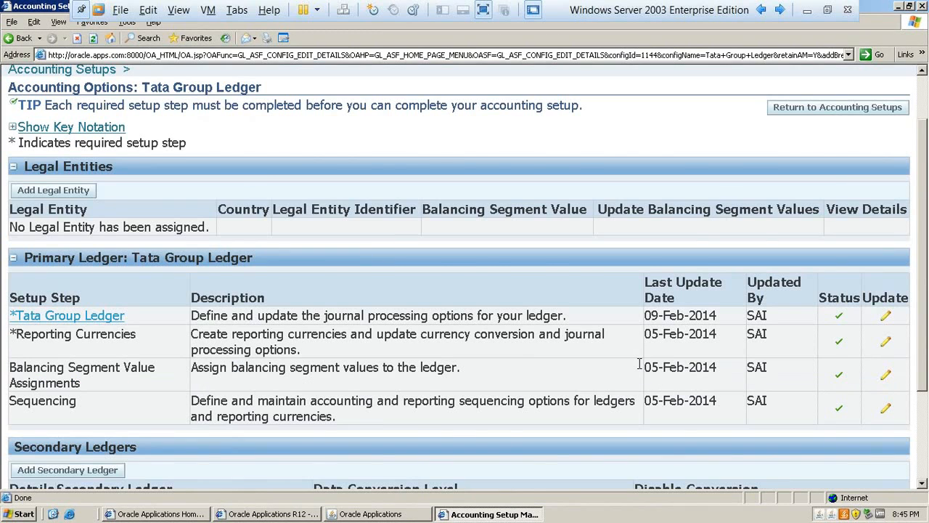
Open the Ledger Options of the Tata Group Ledger and look over the rounding differences and intracompany balancing settings.
scroll(638, 363, "down", 2)
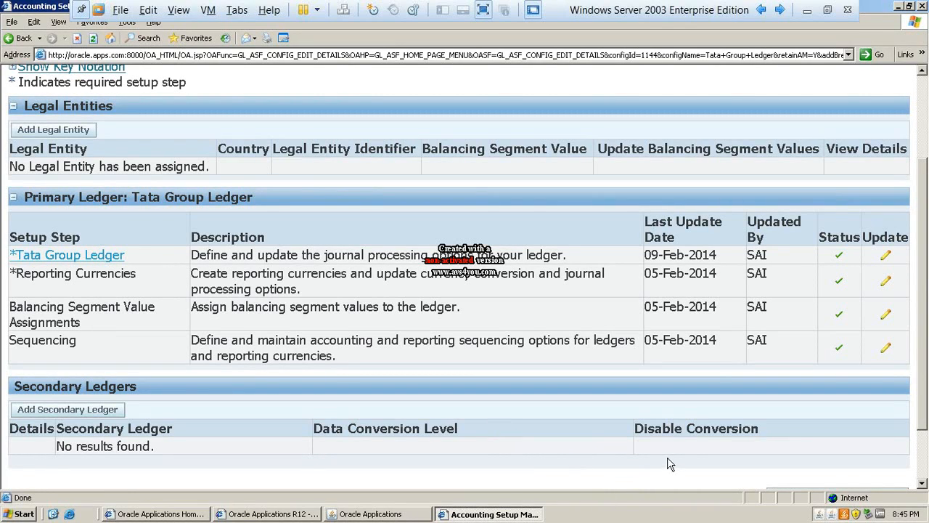
left_click(886, 256)
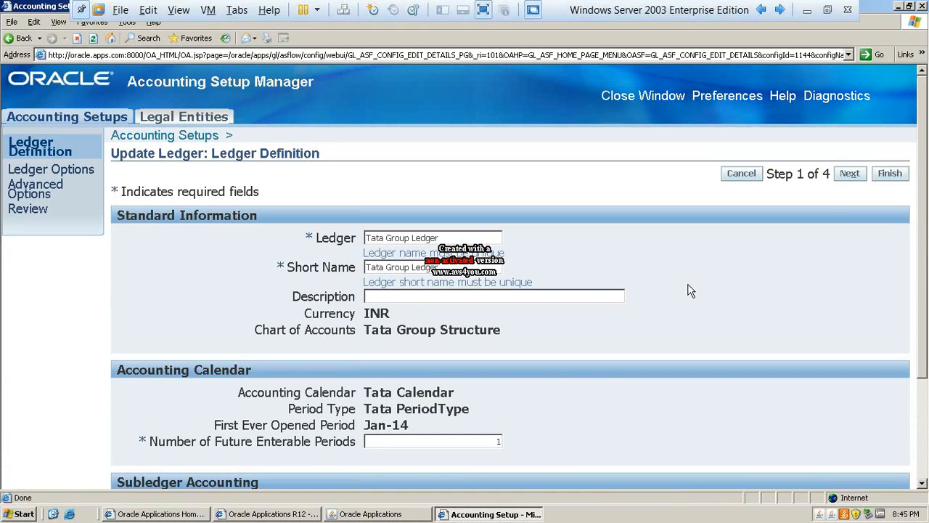
left_click(849, 174)
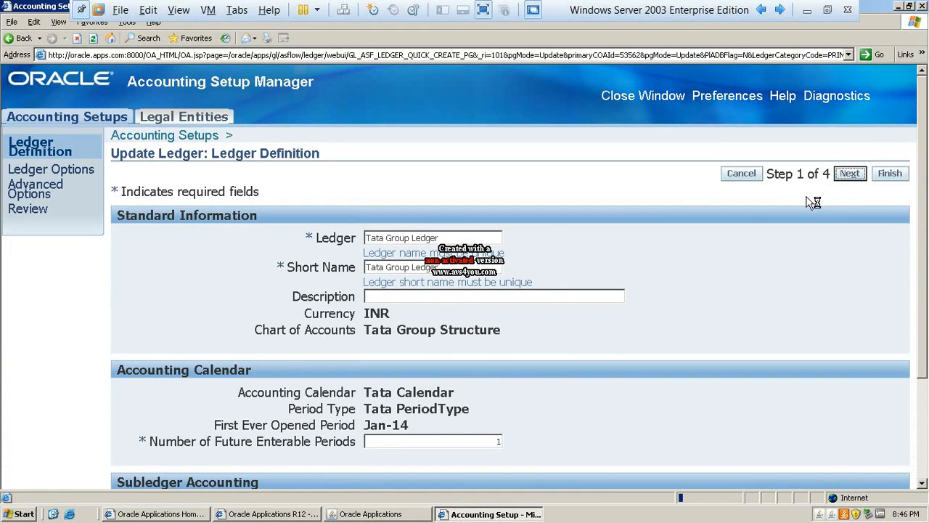
scroll(653, 305, "down", 1)
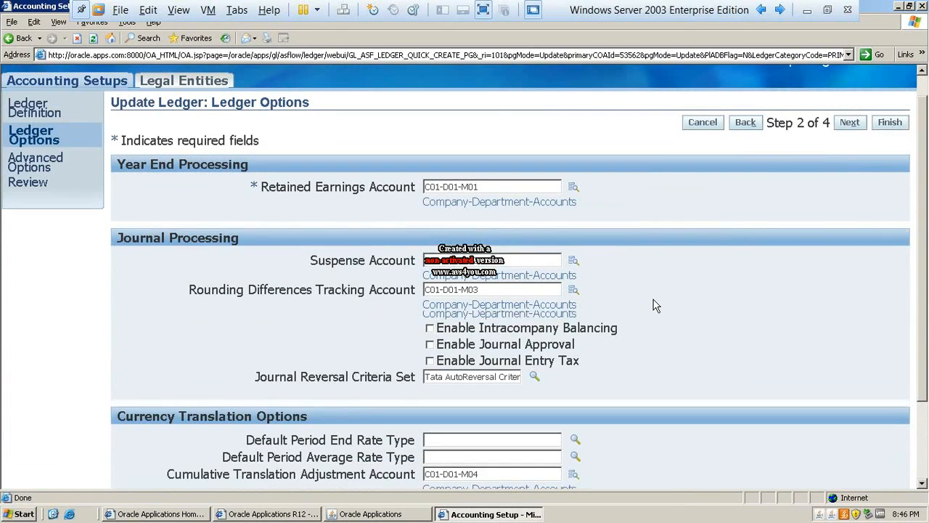
scroll(712, 307, "down", 2)
scroll(712, 306, "up", 1)
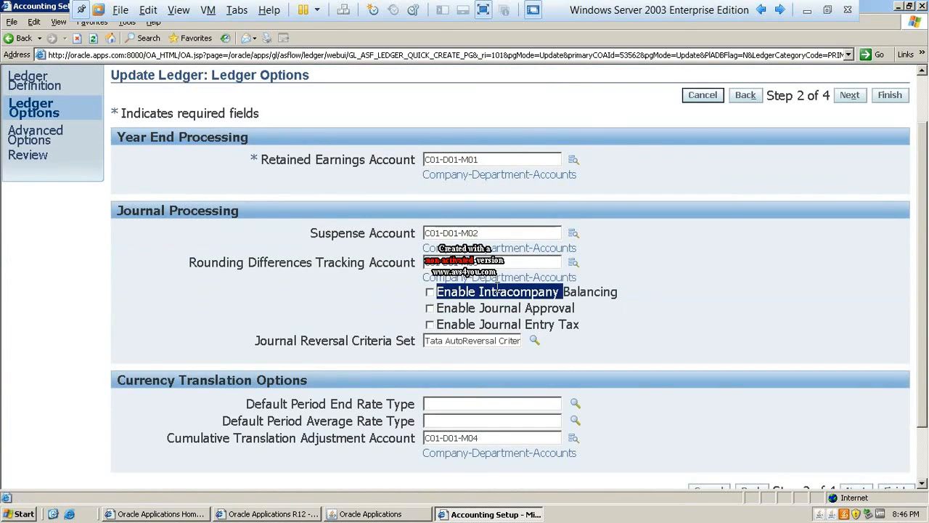
left_click_drag(190, 262, 415, 262)
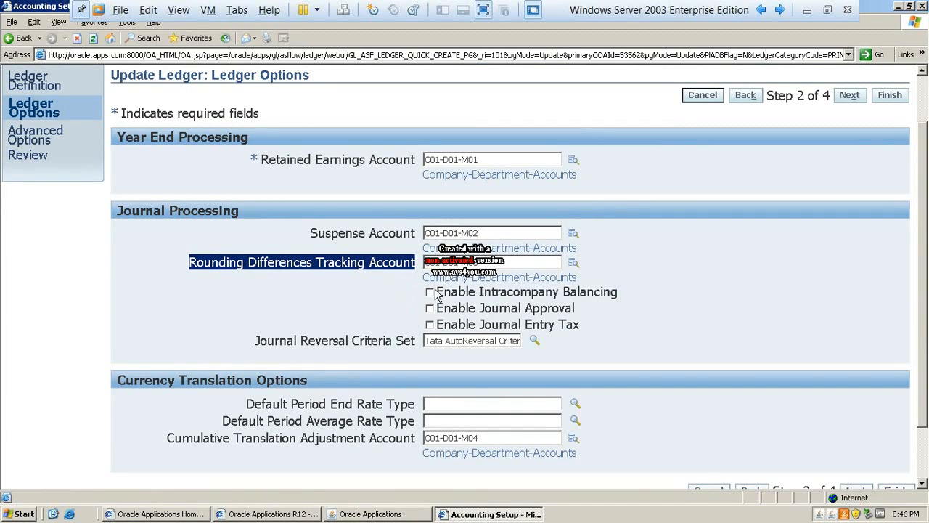
left_click_drag(440, 291, 617, 297)
left_click(631, 312)
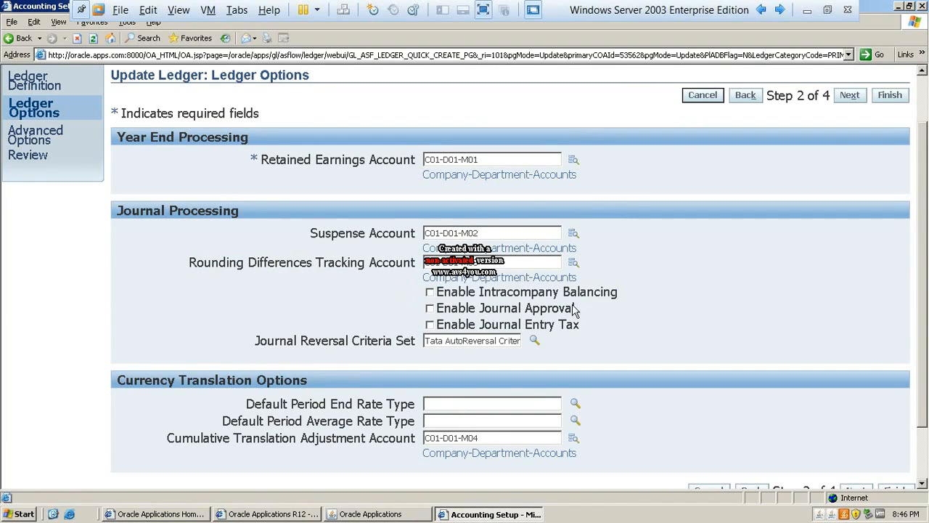
Clear the Journal Reversal Criteria Set in the ledger options and finish the ledger update.
left_click(428, 292)
left_click(475, 343)
key("ctrl+a")
key("BackSpace")
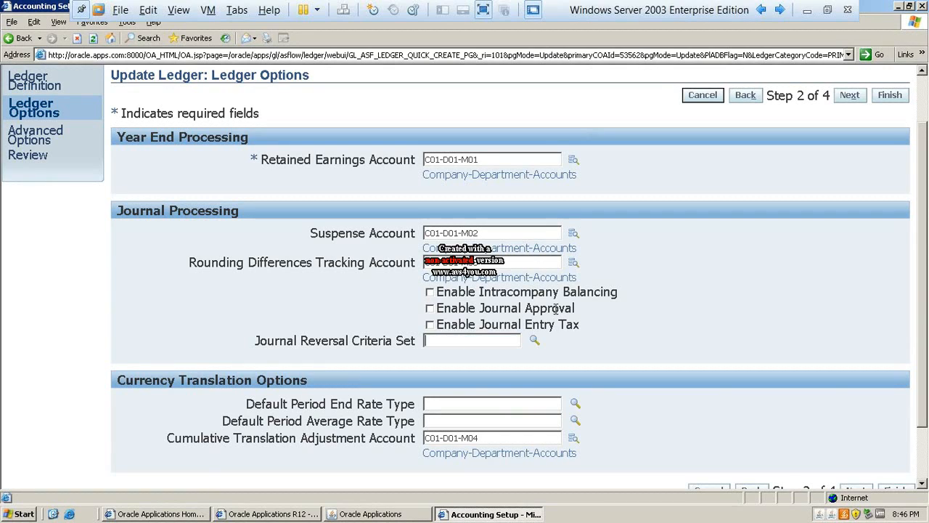
left_click(882, 101)
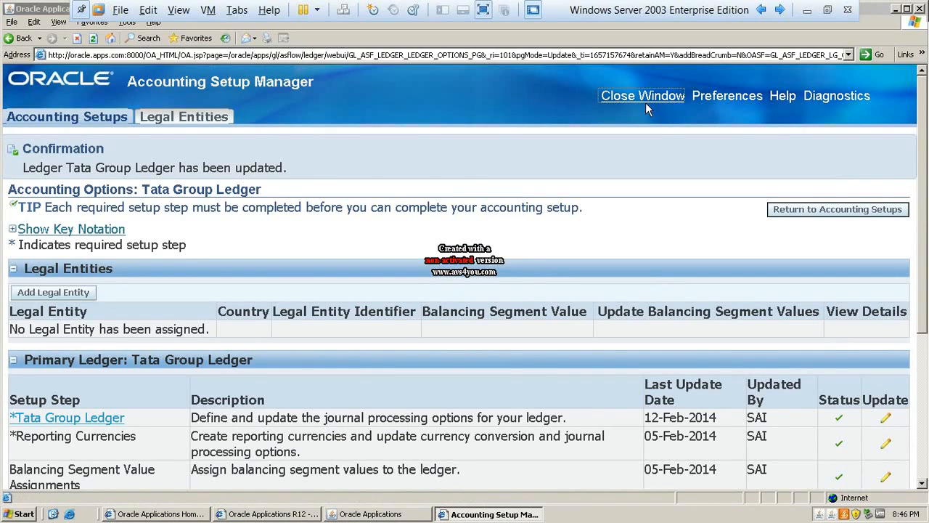
Close and reopen the Accounting Setup Manager in a maximized window and search the ledgers for "tata".
left_click(645, 98)
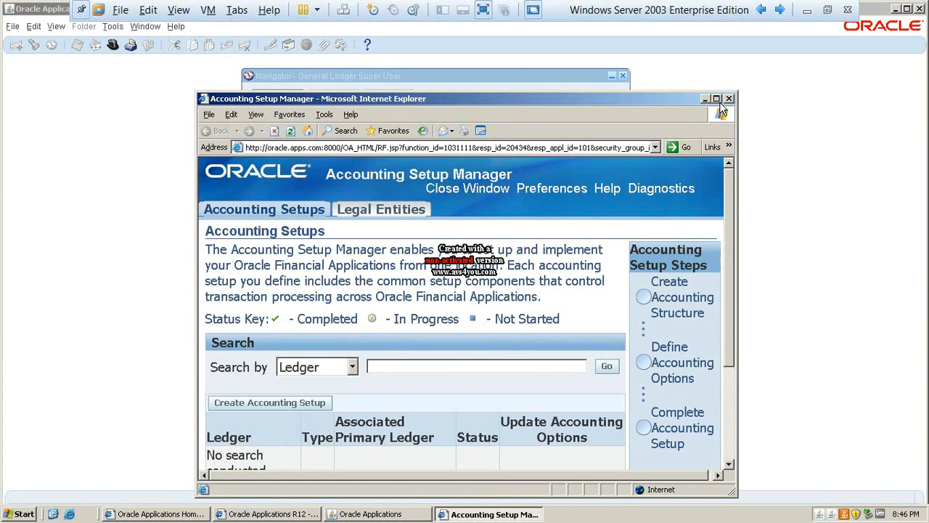
left_click(717, 99)
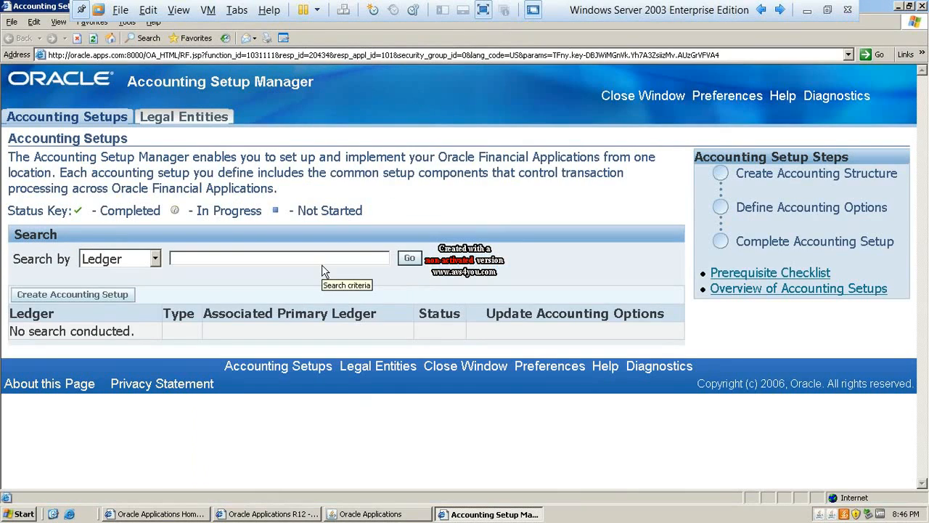
type("taa")
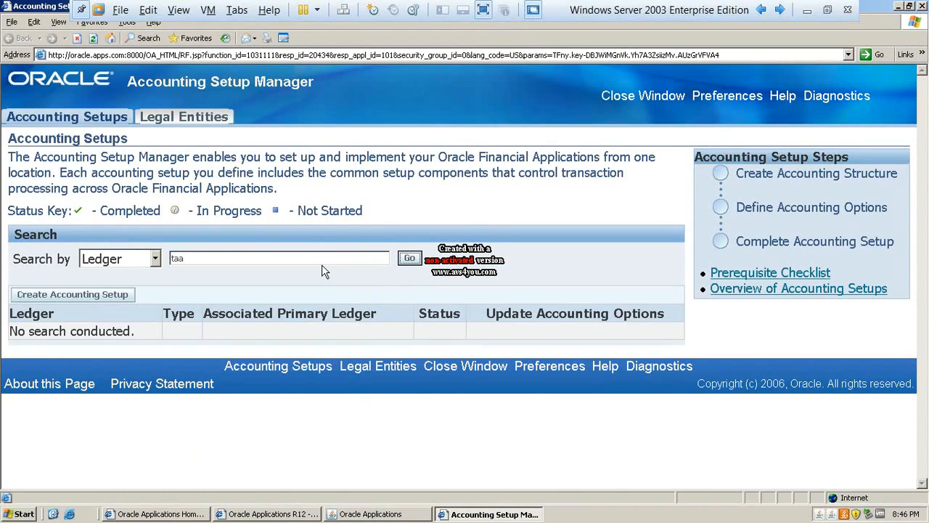
key("Return")
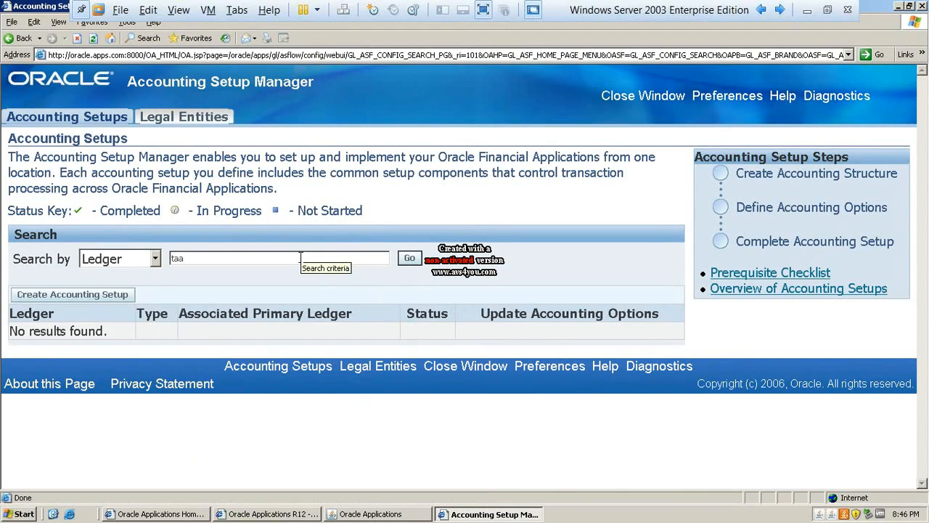
left_click(301, 257)
key("BackSpace")
type("ta")
key("Return")
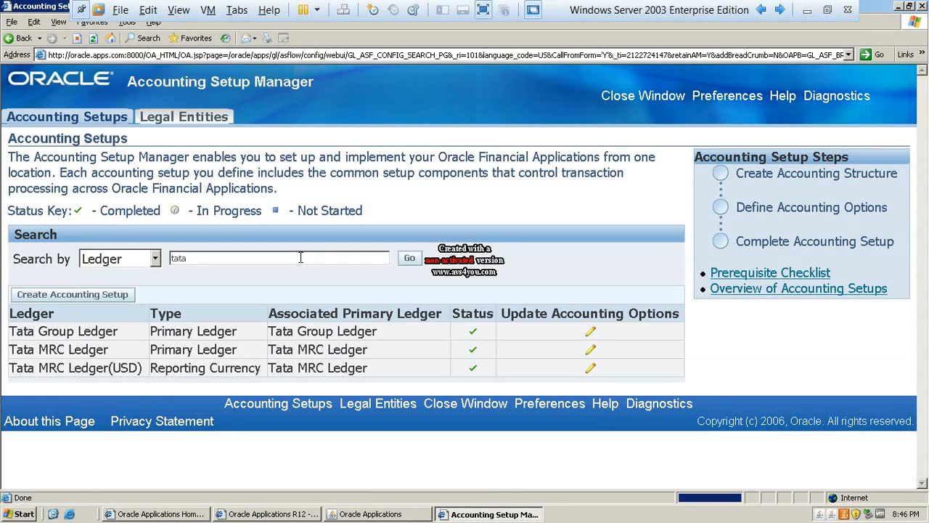
Open the accounting options of Tata Group Ledger and proceed to the Ledger Options of its ledger definition.
left_click(652, 272)
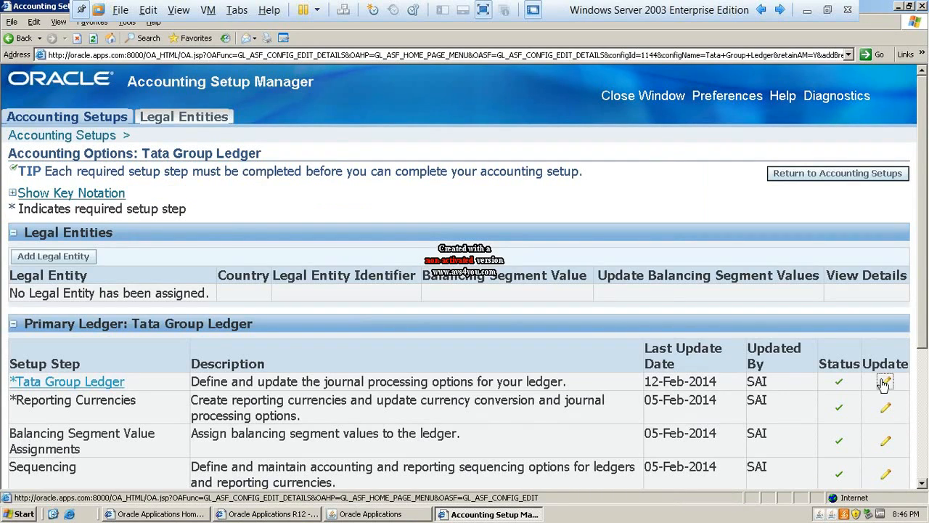
left_click(884, 383)
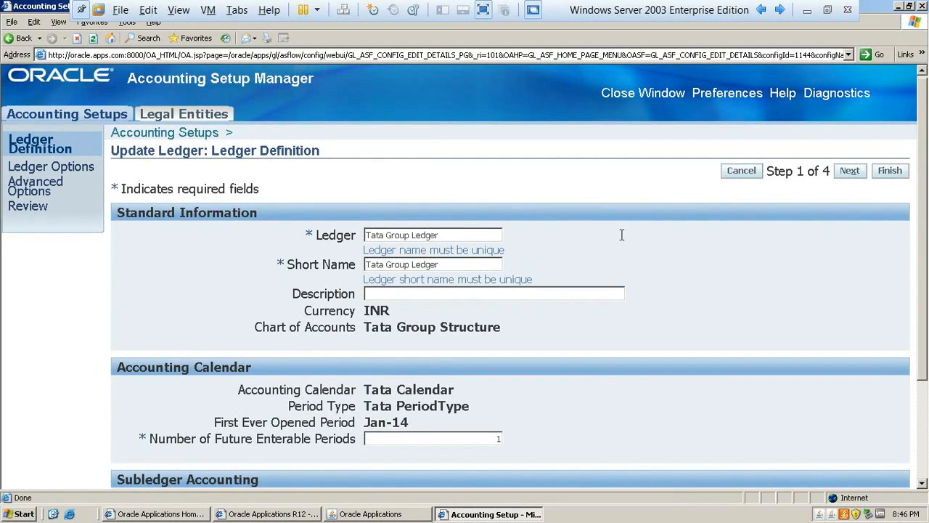
scroll(722, 262, "down", 3)
scroll(722, 262, "up", 3)
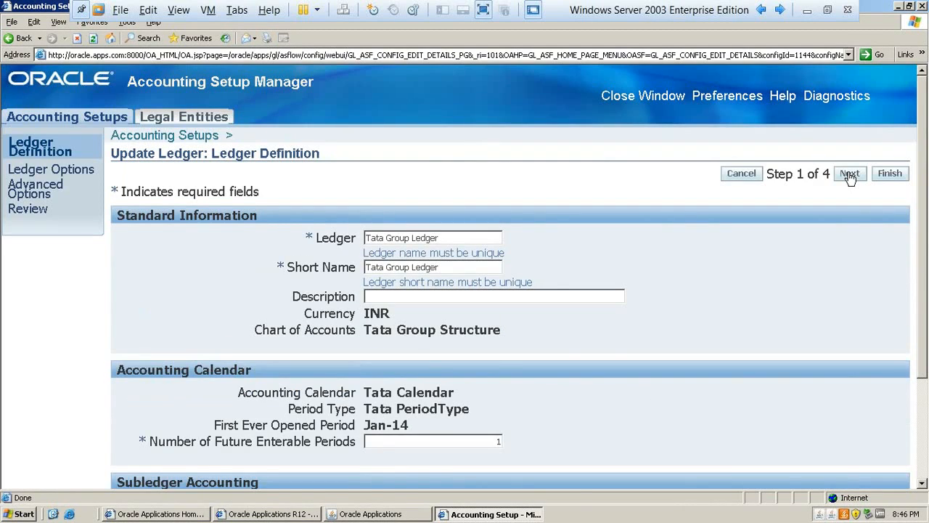
left_click(849, 178)
Enable intracompany balancing for the Tata Group Ledger and finish the ledger update.
left_click(431, 355)
left_click(756, 376)
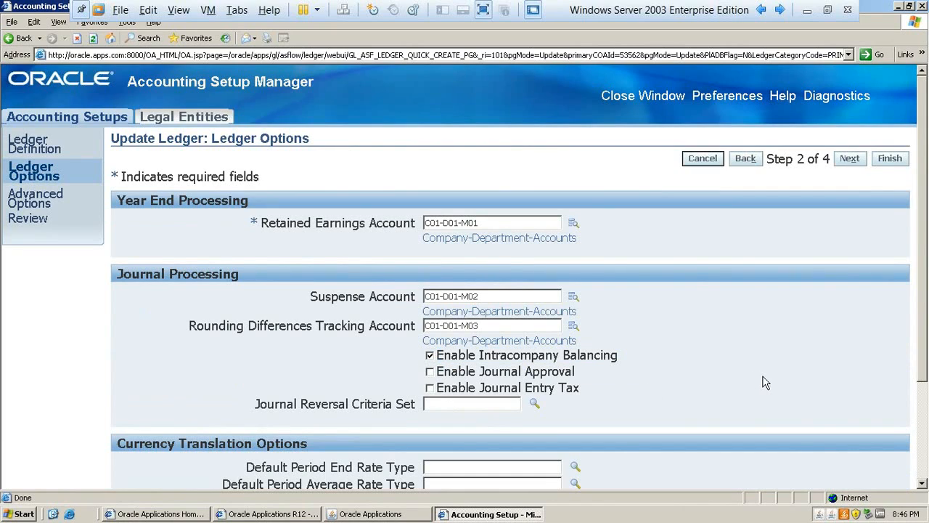
left_click(890, 158)
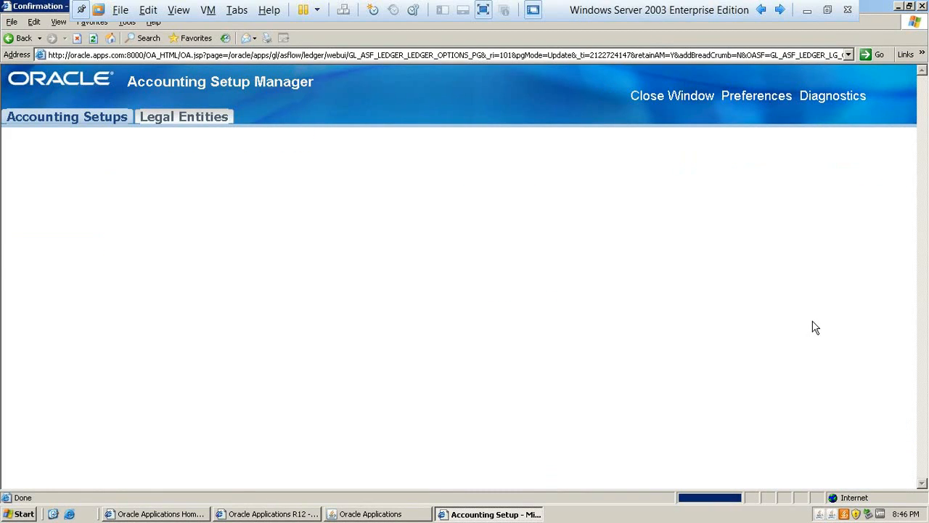
Read the confirmation about intracompany balancing and return to the accounting options.
left_click_drag(283, 158, 473, 192)
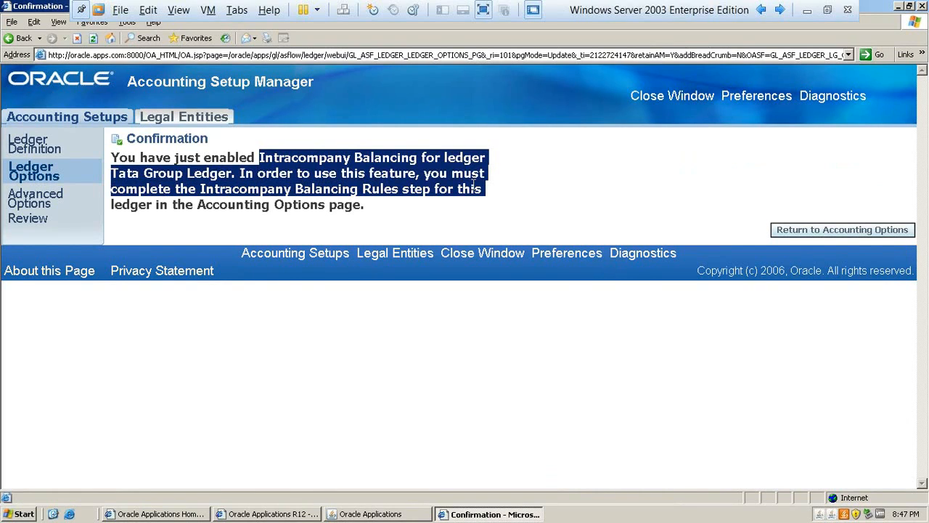
left_click(426, 230)
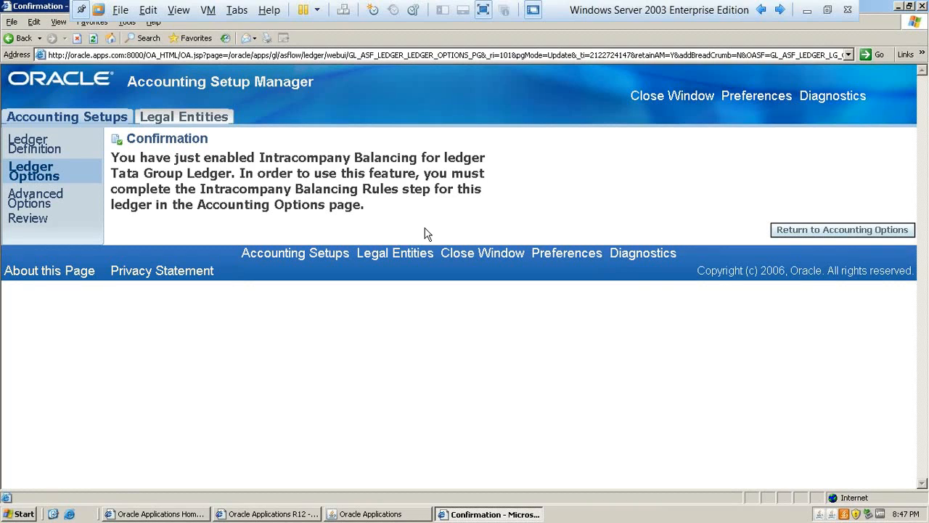
left_click(853, 234)
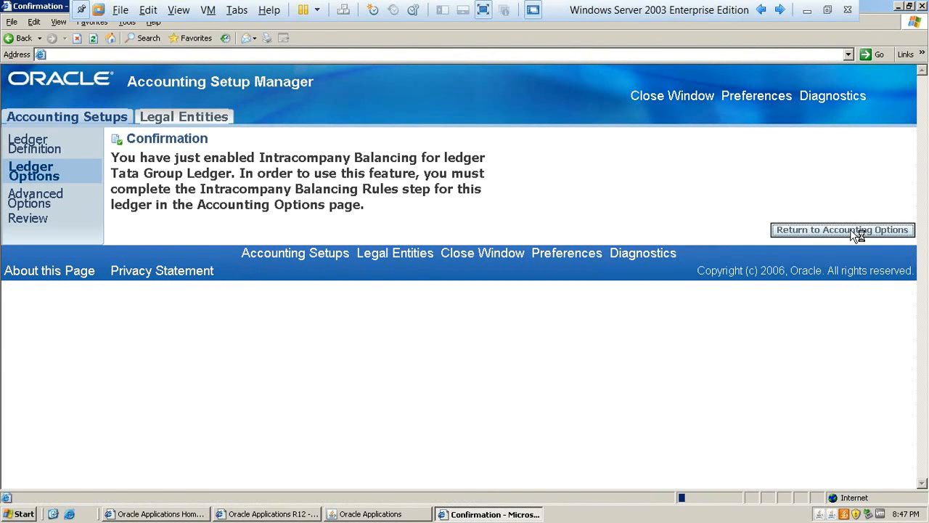
Find the Intracompany Balancing Rules setup step of the Tata Group Ledger and open it for updating.
scroll(650, 324, "down", 2)
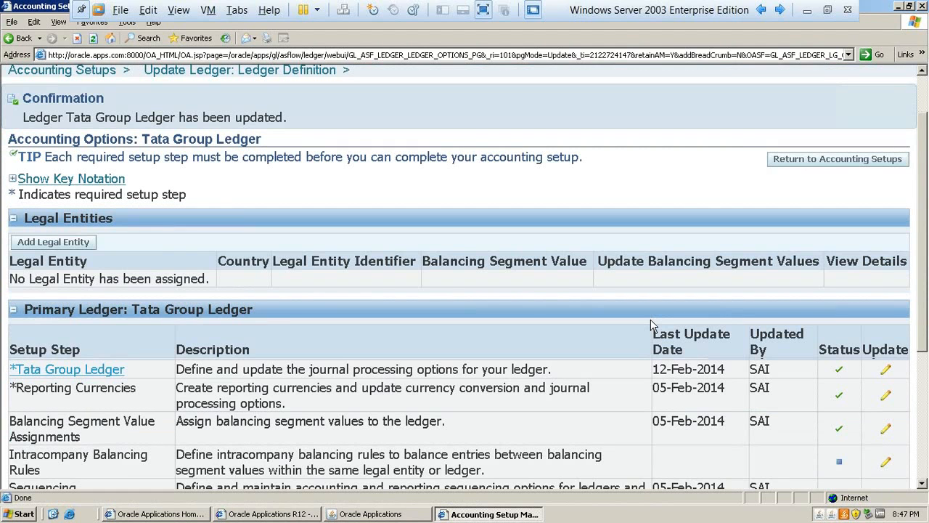
scroll(651, 325, "down", 5)
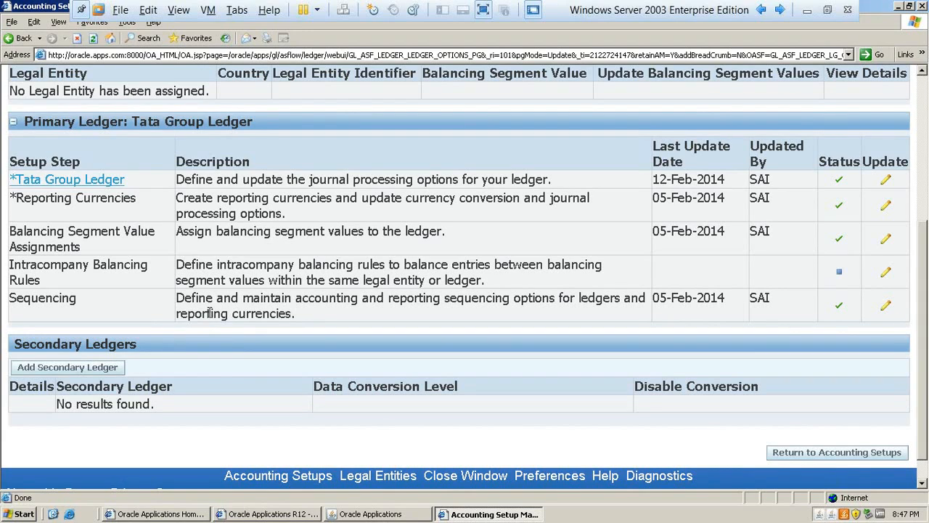
left_click_drag(11, 267, 77, 275)
left_click(83, 277)
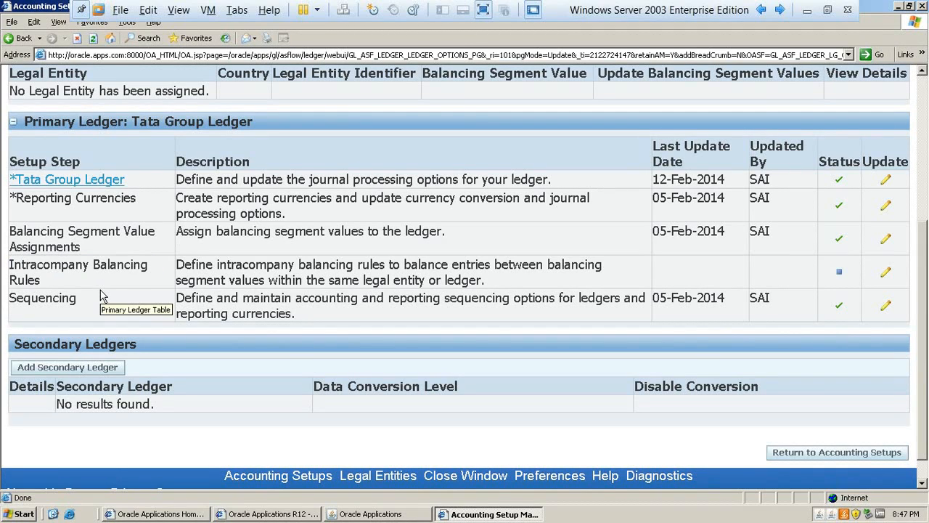
left_click_drag(9, 267, 45, 280)
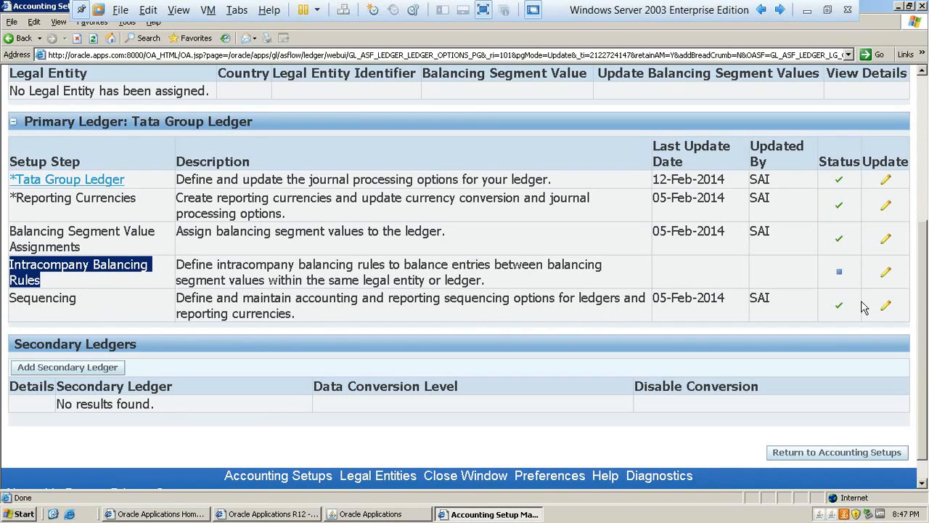
left_click(886, 274)
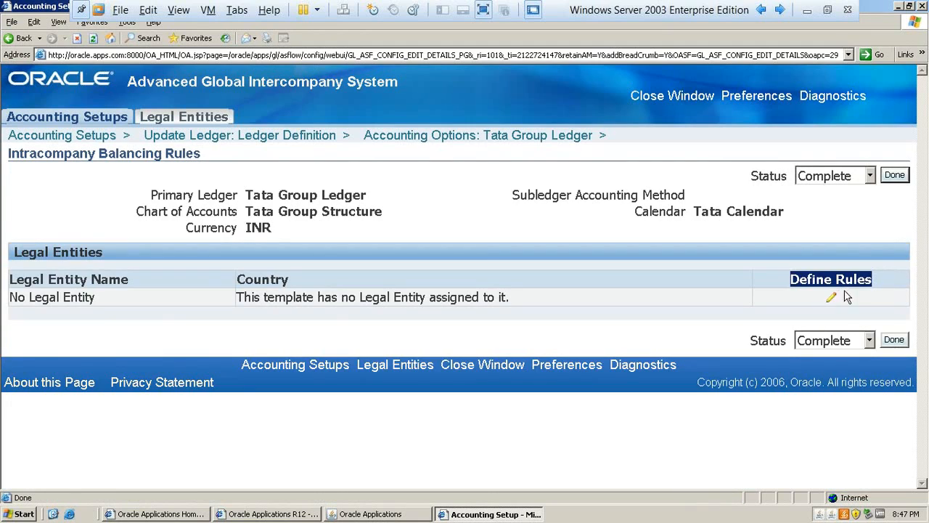
Open the rule definitions for the No Legal Entity row and start creating a balancing rule.
left_click(830, 298)
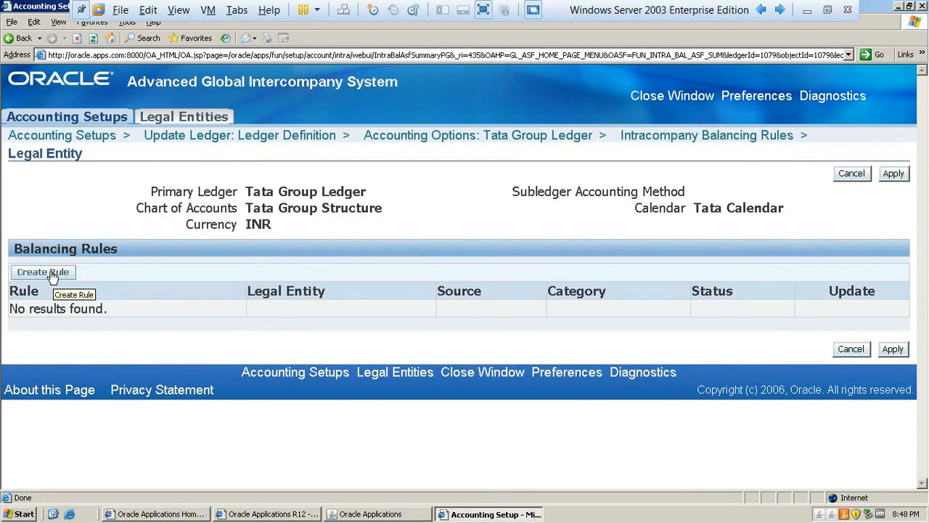
left_click(53, 277)
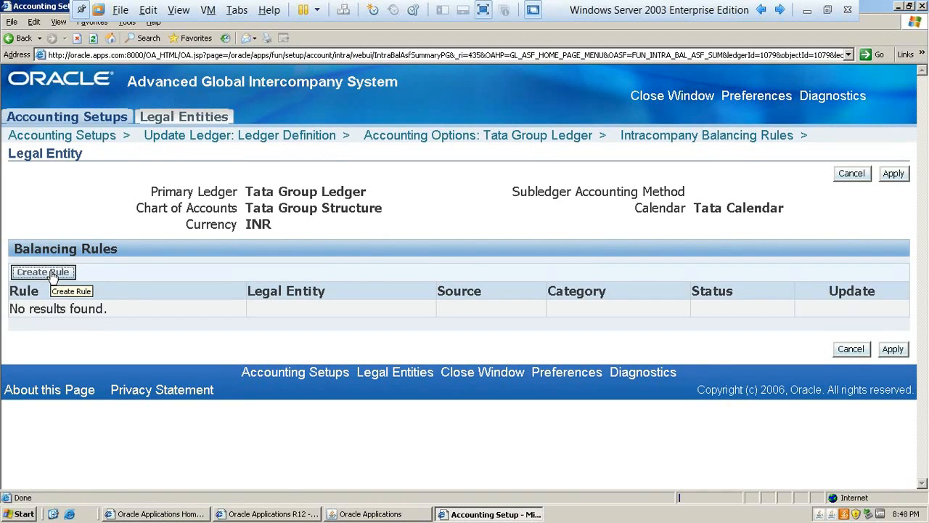
left_click(53, 277)
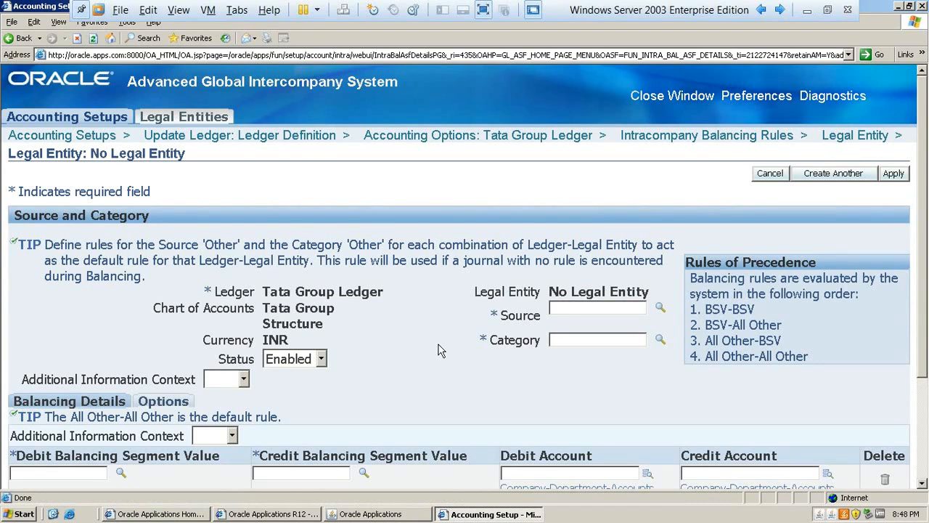
Examine the new rule's form, including its chart of accounts, currency, source and category.
scroll(438, 351, "down", 3)
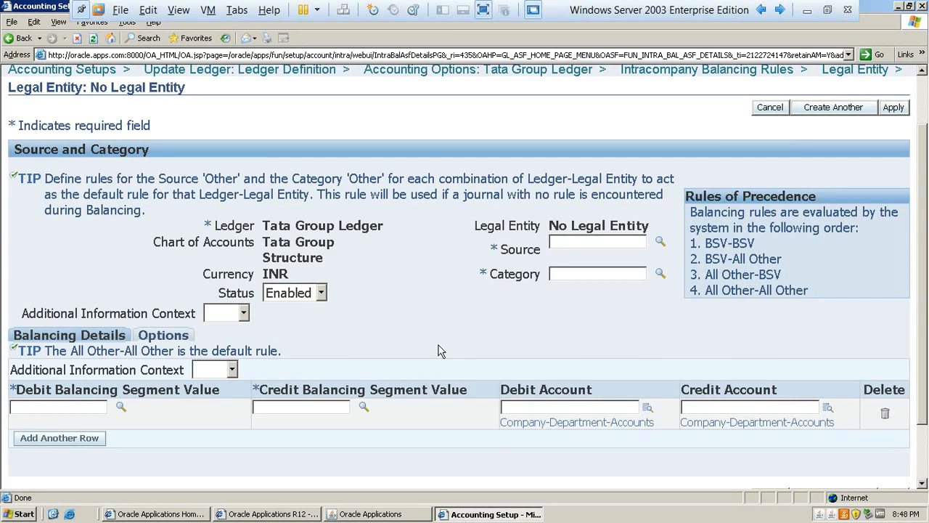
scroll(442, 351, "down", 2)
left_click_drag(264, 181, 335, 194)
left_click(363, 216)
left_click_drag(264, 211, 303, 210)
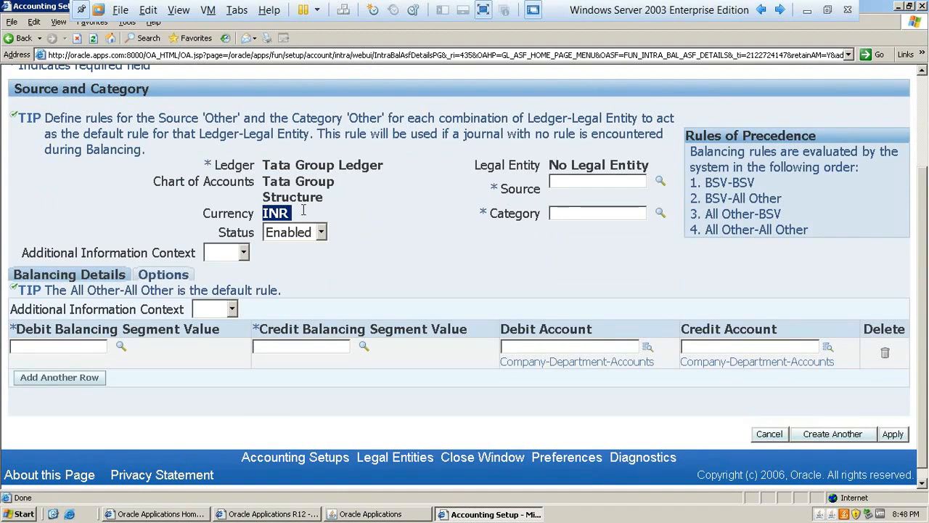
left_click(511, 186)
double_click(511, 186)
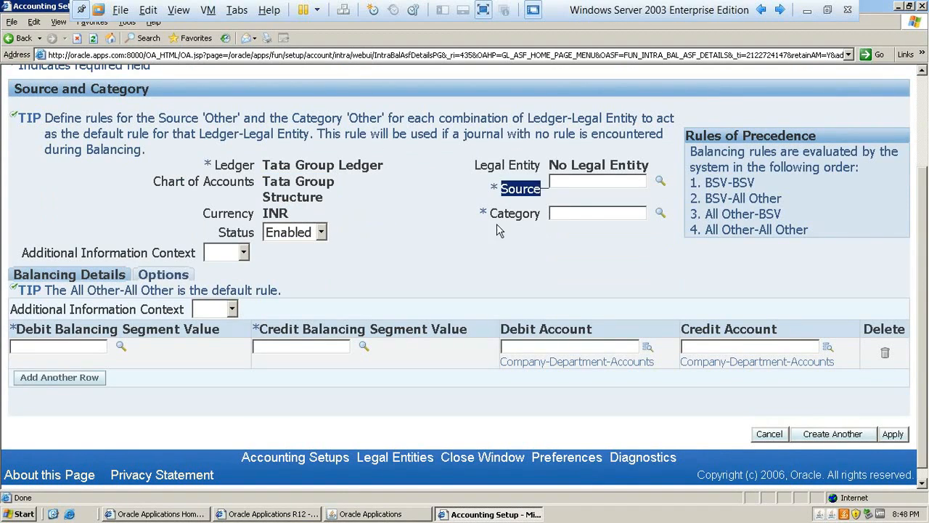
double_click(496, 222)
Set the source of the new balancing rule to "other".
left_click(573, 181)
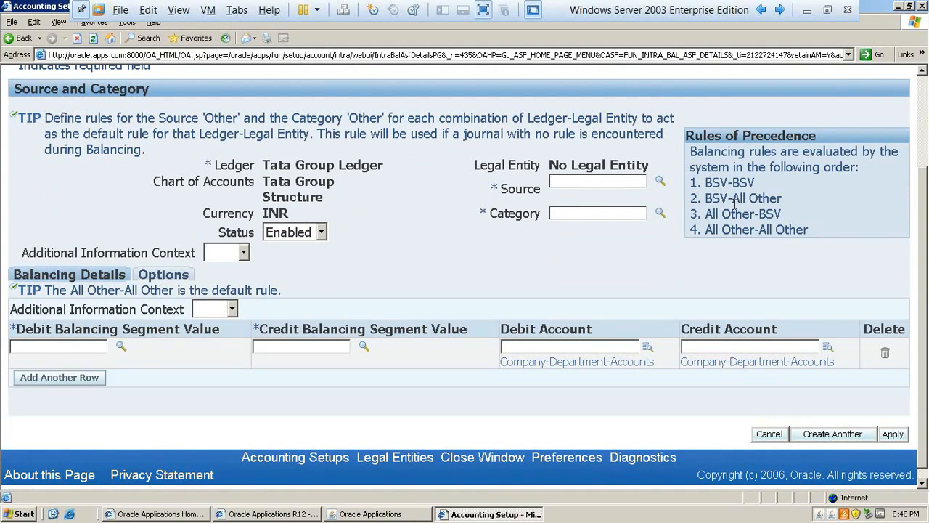
type("other")
key("Tab")
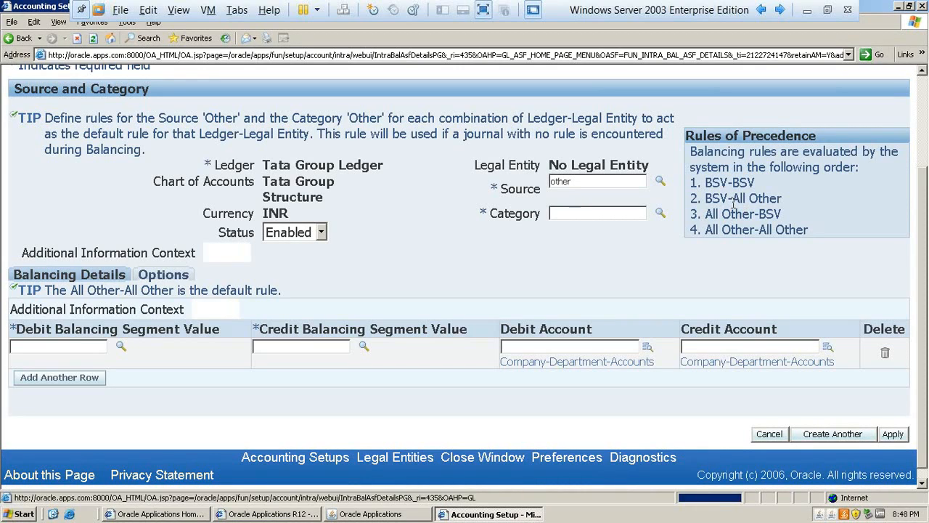
Set the category of the new balancing rule to Other.
type("other")
key("Tab")
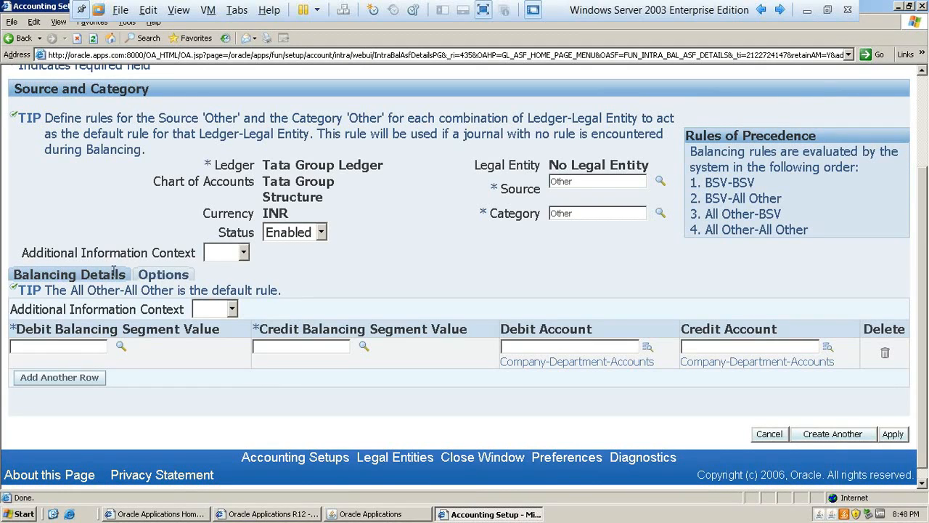
Examine the balancing details of the rule, including the Options heading and the debit balancing segment value column.
left_click_drag(124, 274, 13, 275)
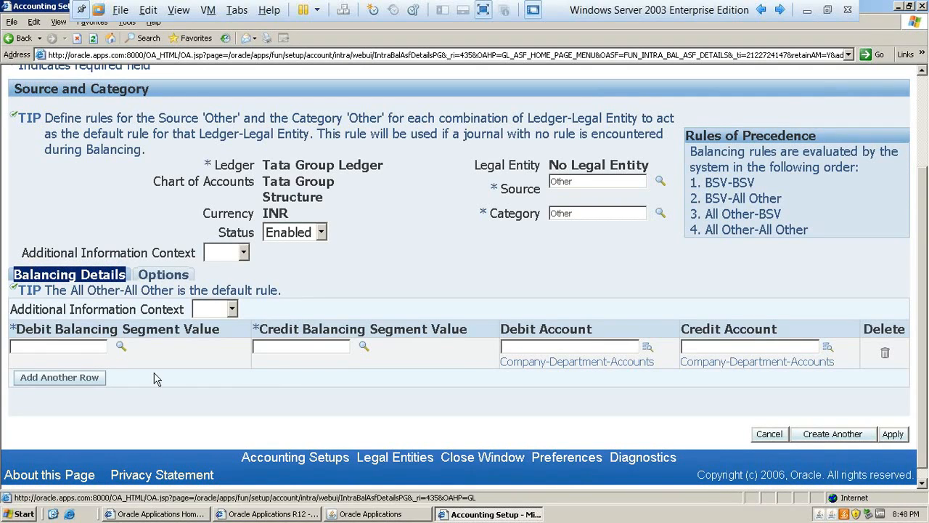
left_click(171, 281)
left_click(458, 293)
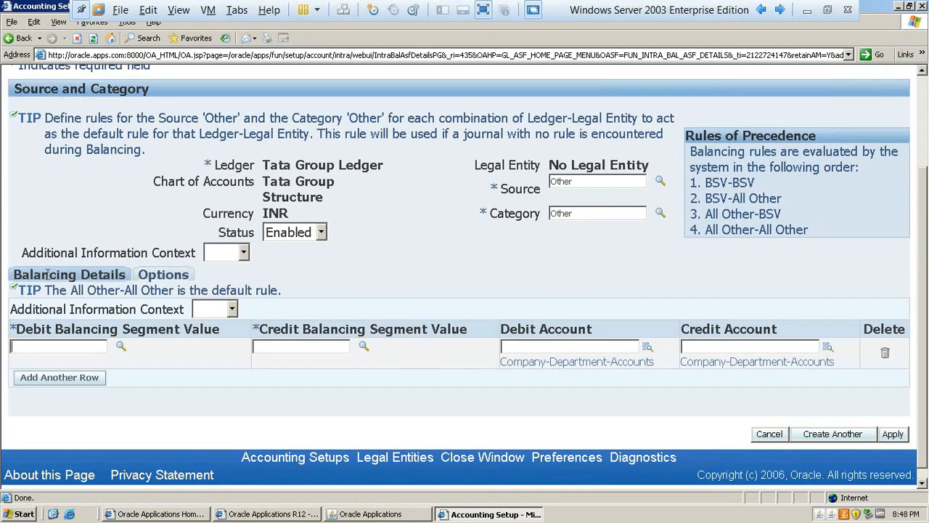
left_click_drag(36, 275, 96, 273)
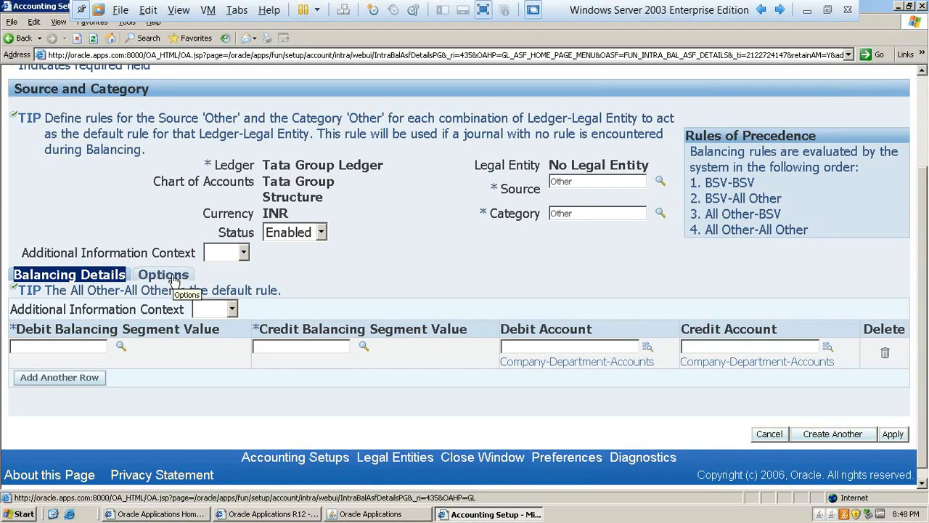
left_click(53, 346)
double_click(52, 329)
left_click_drag(53, 328, 170, 323)
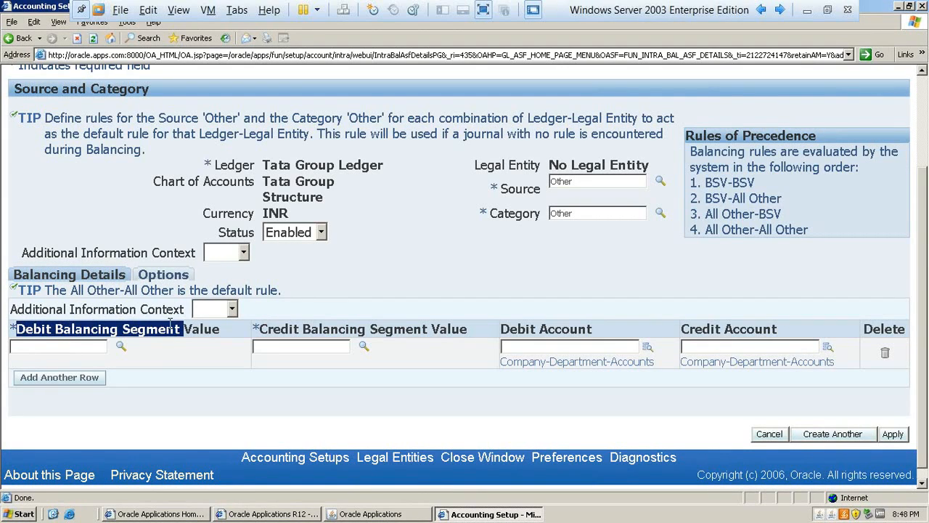
left_click(151, 368)
left_click(38, 345)
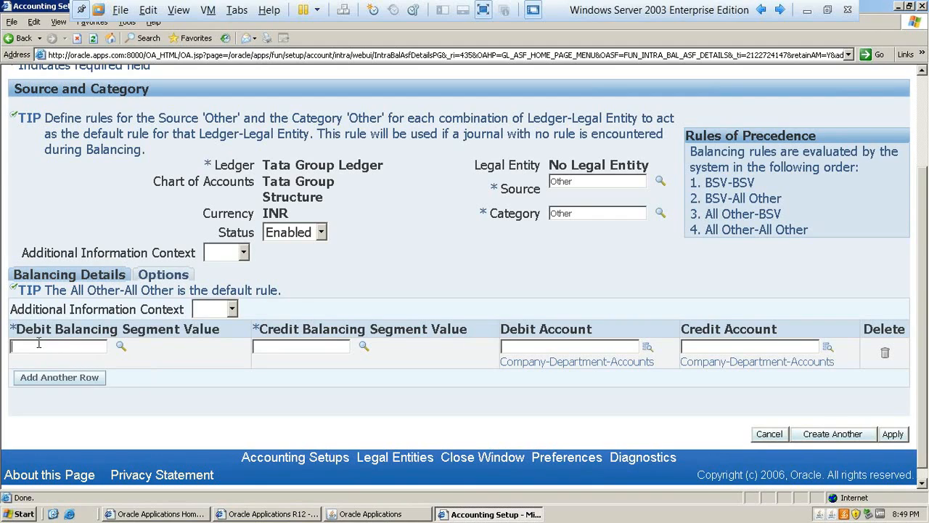
Open the value list for the debit balancing segment and examine the company codes and the All Other entry.
left_click(120, 347)
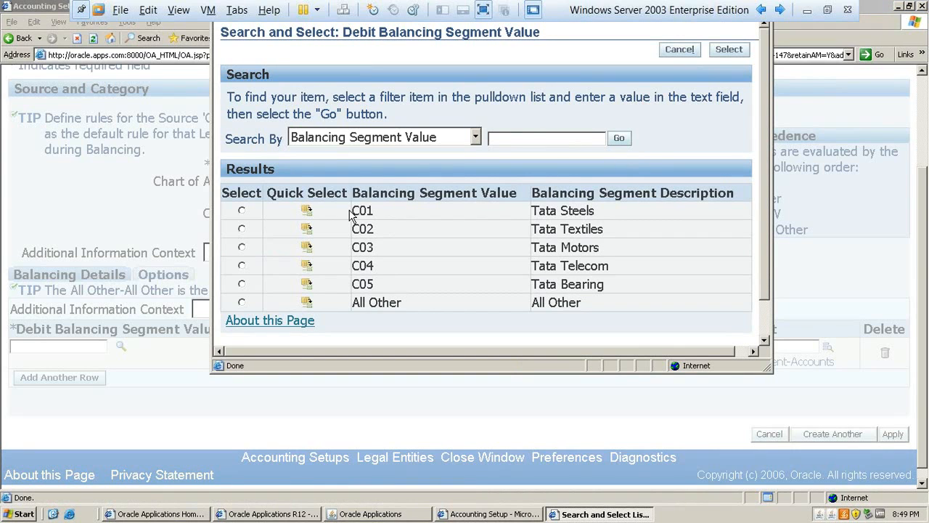
left_click_drag(349, 212, 597, 284)
left_click(620, 322)
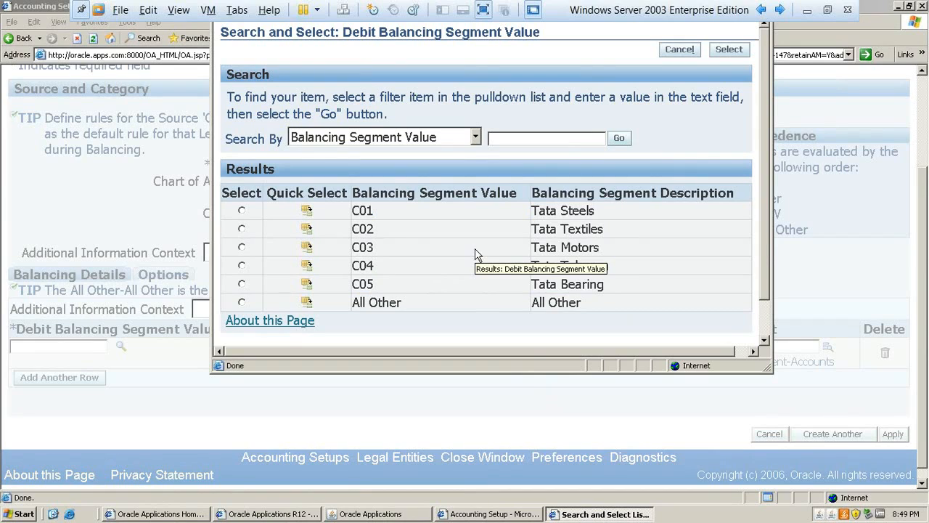
left_click_drag(352, 209, 401, 270)
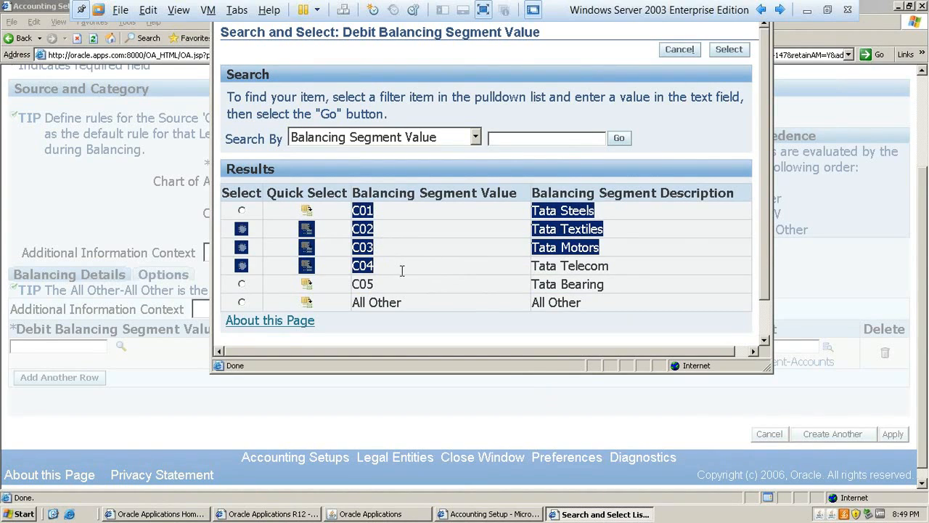
left_click(431, 294)
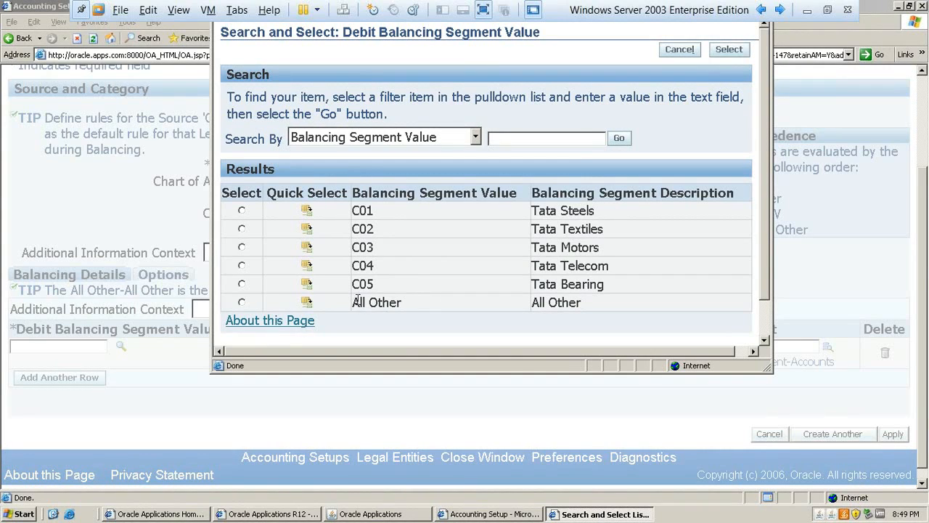
left_click_drag(356, 301, 403, 301)
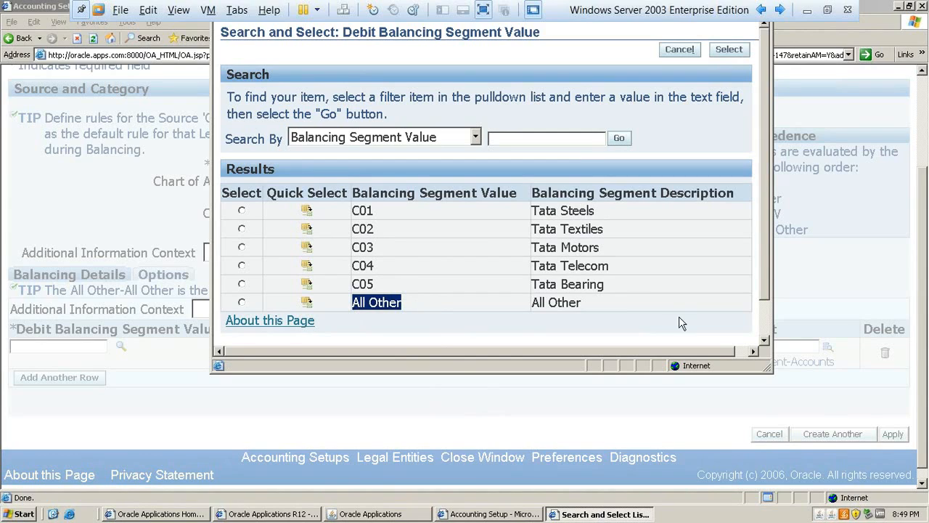
left_click_drag(352, 210, 393, 244)
double_click(375, 227)
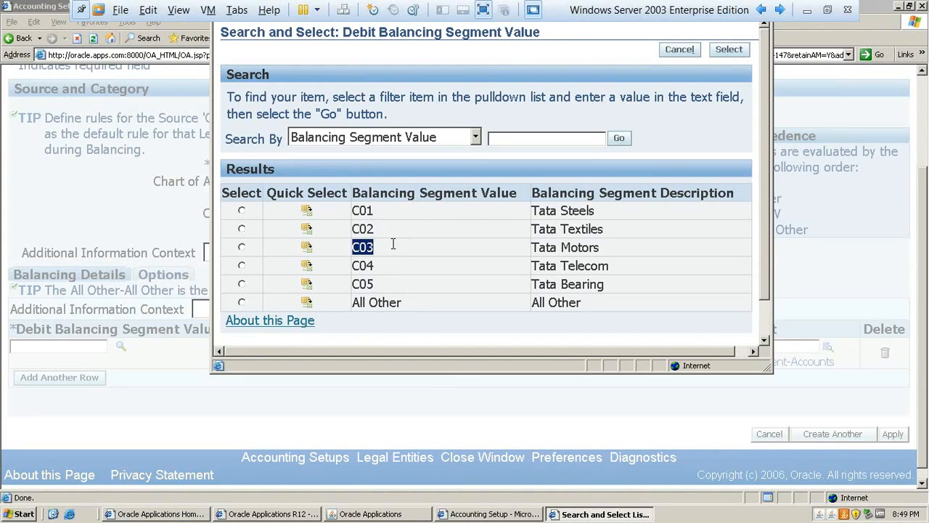
left_click(431, 256)
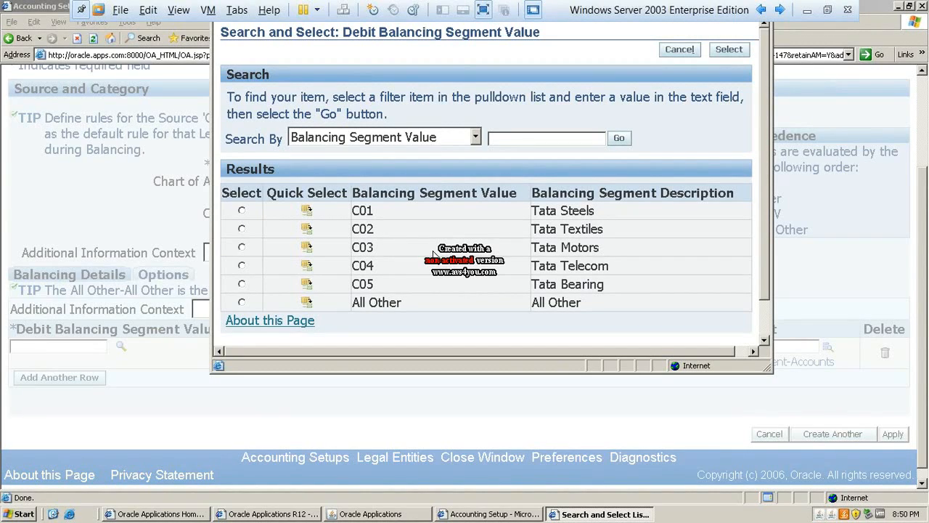
Set both the debit and the credit balancing segment values of the rule line to All Other.
left_click(307, 303)
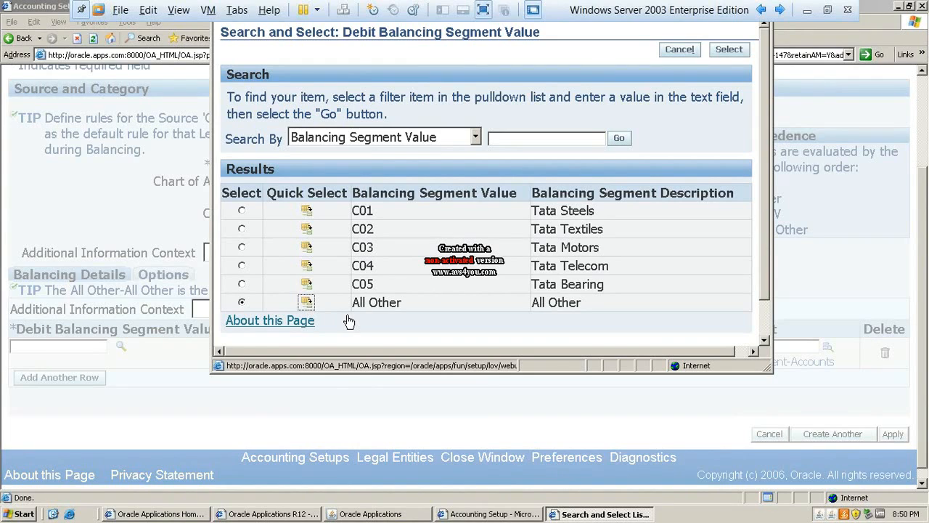
left_click_drag(49, 346, 12, 346)
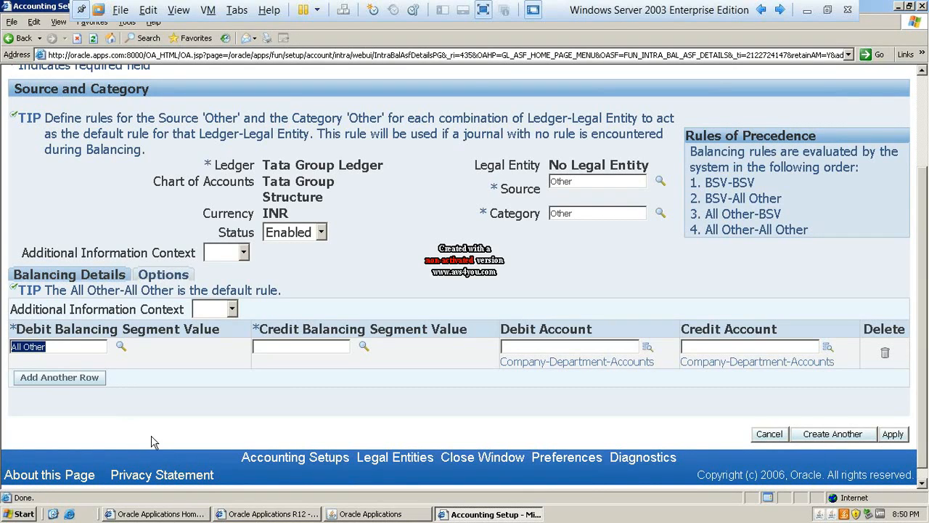
left_click(64, 346)
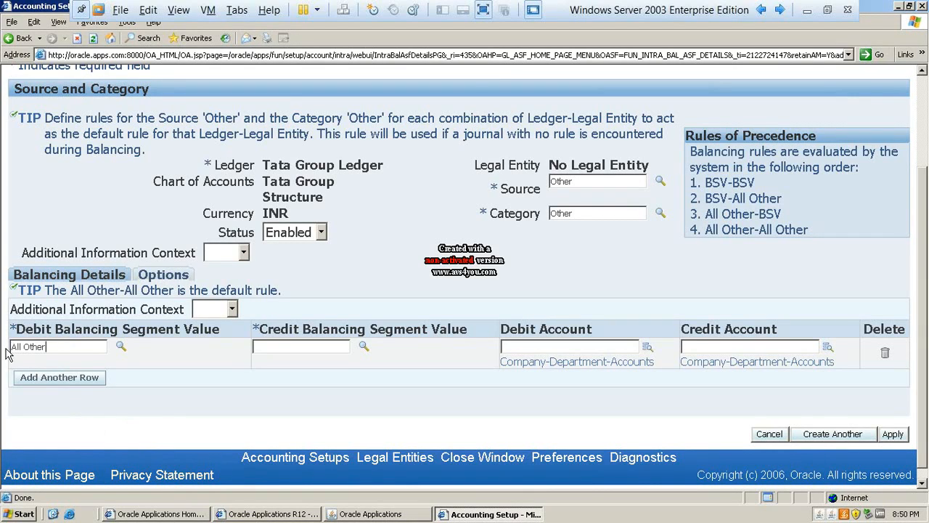
left_click(288, 347)
left_click(364, 347)
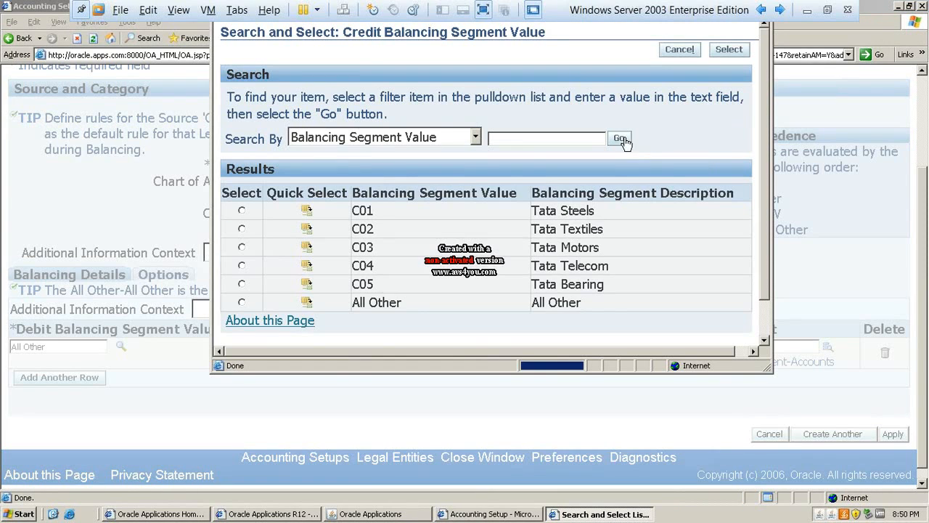
left_click_drag(353, 300, 408, 301)
left_click(305, 302)
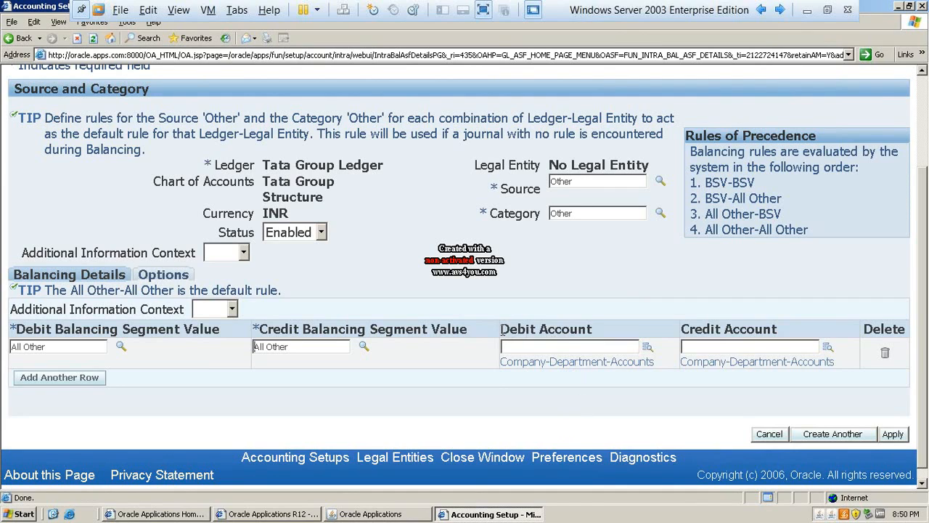
Open the debit account lookup for the rule line and choose company C01, Tata Steels.
left_click_drag(501, 329, 584, 328)
left_click(572, 347)
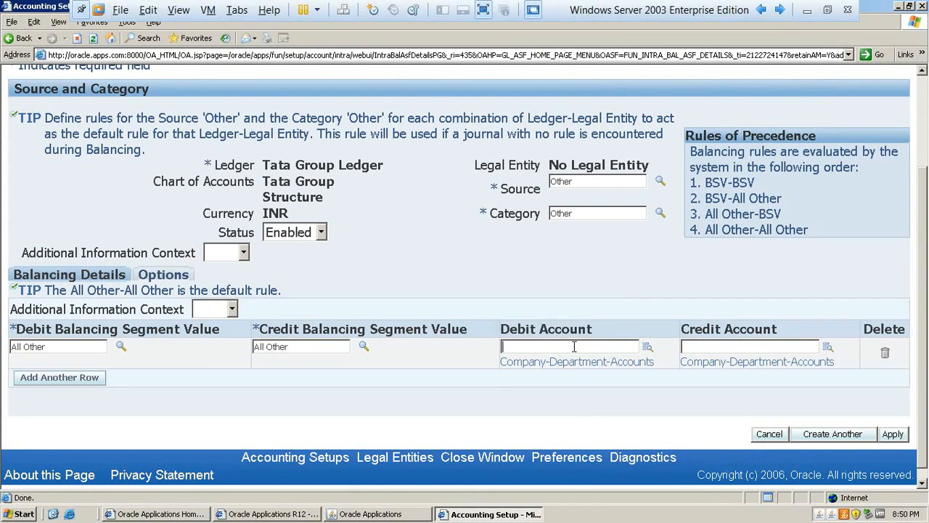
left_click(651, 351)
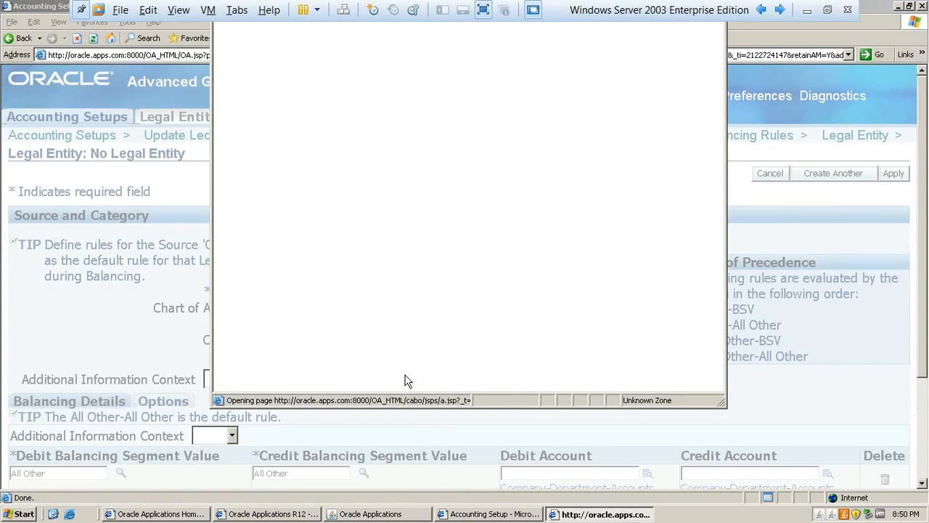
type("c0")
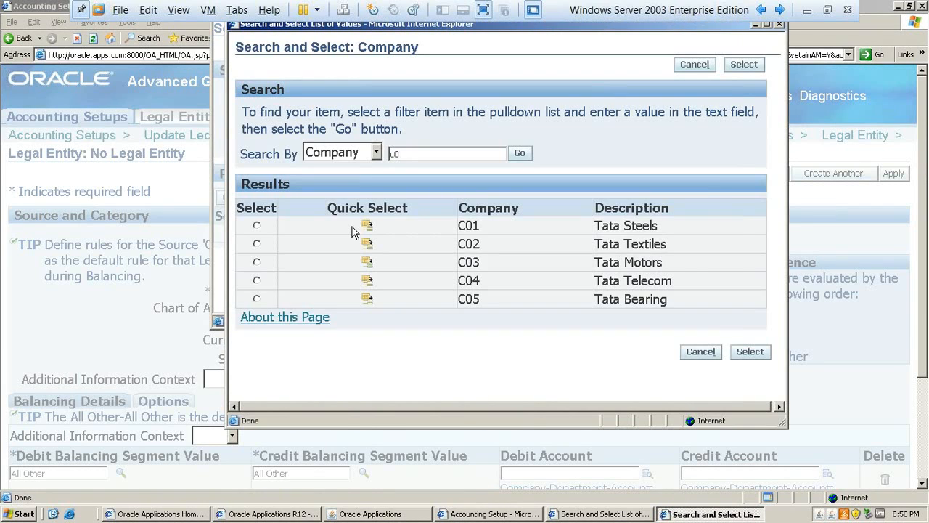
left_click(367, 222)
Enter department D01 and account A03, create the code combination and select it as the debit account.
left_click(337, 109)
type("d01")
key("Tab")
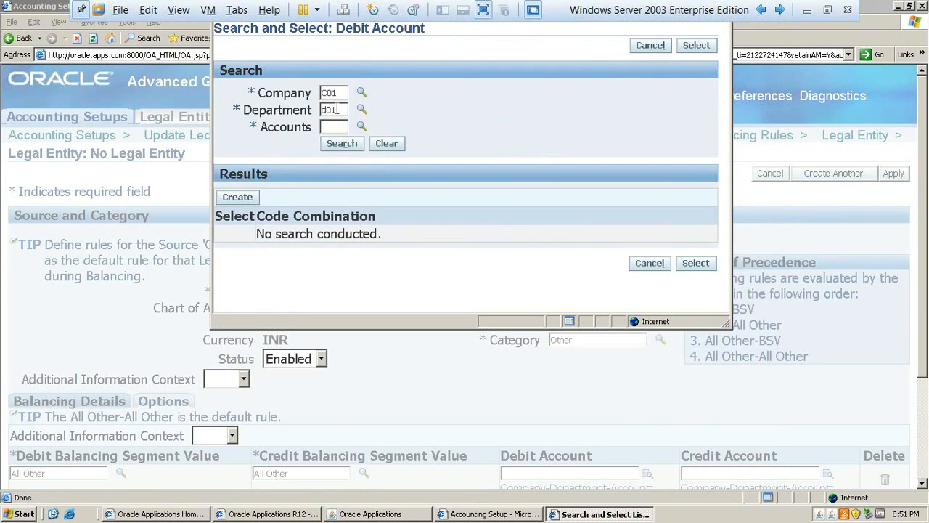
type("e")
key("BackSpace")
type("a03")
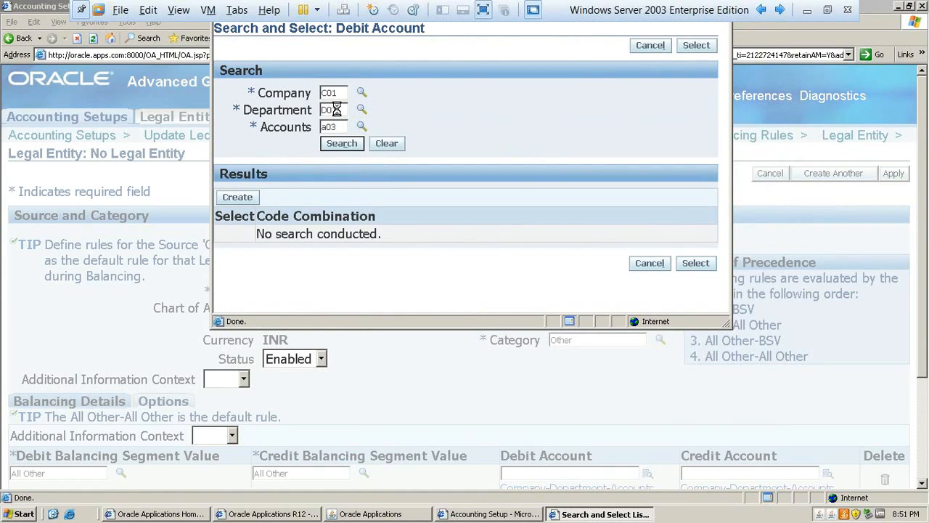
key("Tab")
left_click(236, 200)
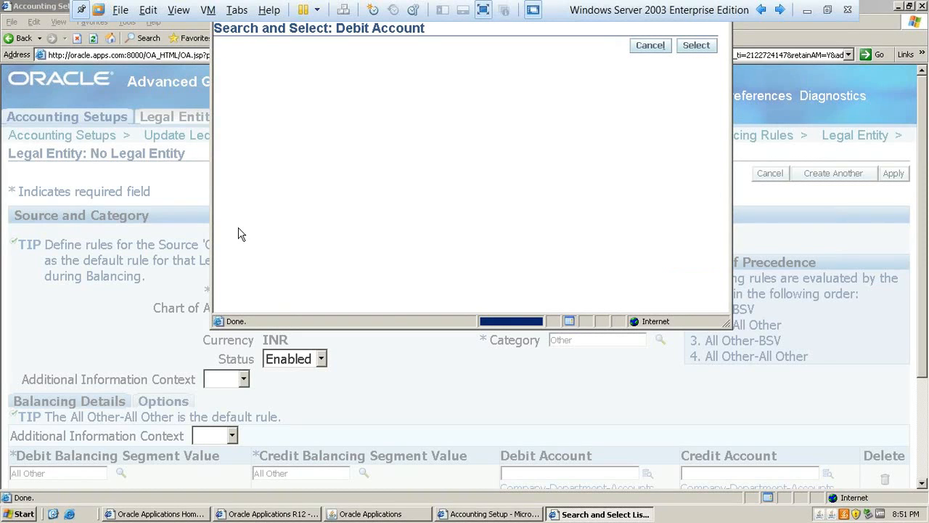
left_click(706, 303)
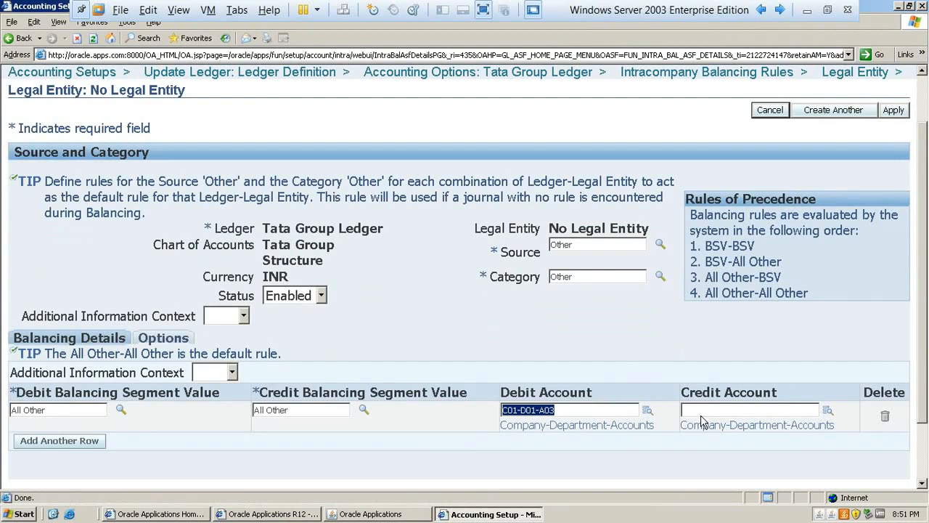
Set the credit account to C01-D01-A03 and compare it with the debit account.
left_click(702, 410)
type("C01-D01-A03")
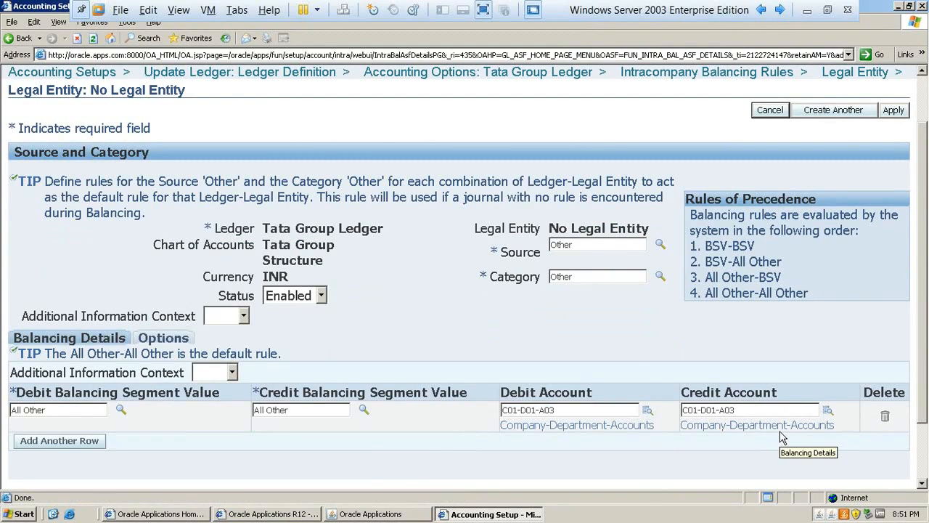
double_click(515, 410)
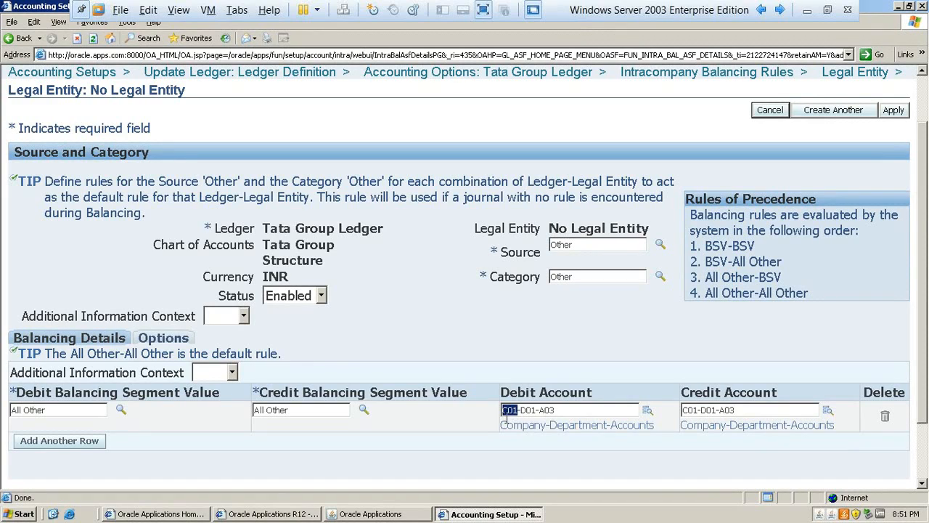
double_click(691, 411)
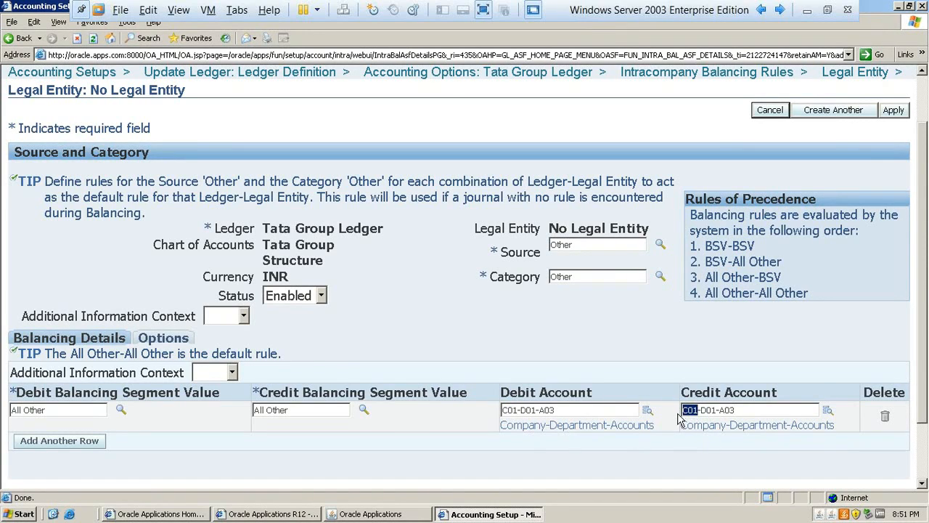
triple_click(567, 410)
left_click_drag(741, 410, 682, 413)
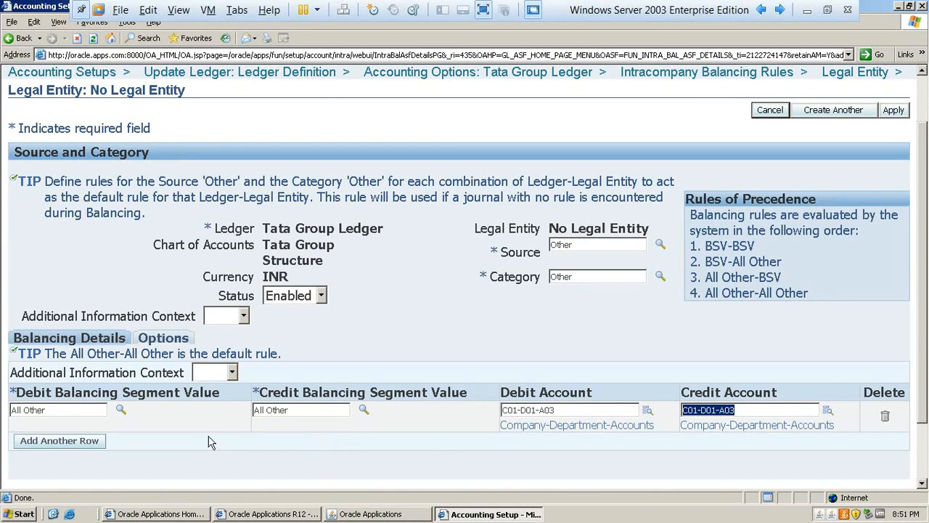
In the rule's options, set the clearing balancing segment value to be used for many-to-many journals only.
left_click(164, 338)
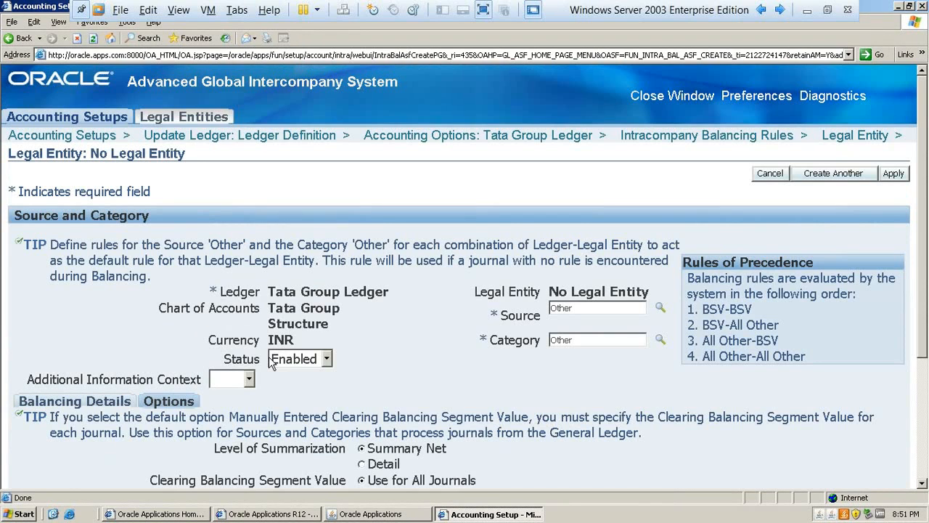
scroll(318, 377, "down", 2)
scroll(316, 374, "down", 3)
left_click(361, 317)
left_click_drag(369, 316, 571, 312)
left_click(314, 405)
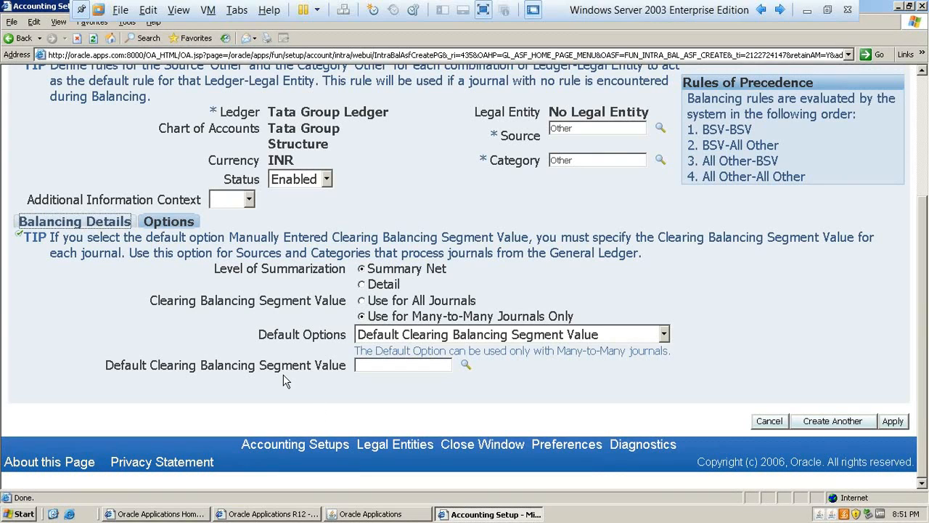
Set the rule's default option for many-to-many journals to Default Rule and return to the balancing details.
left_click_drag(261, 335, 332, 338)
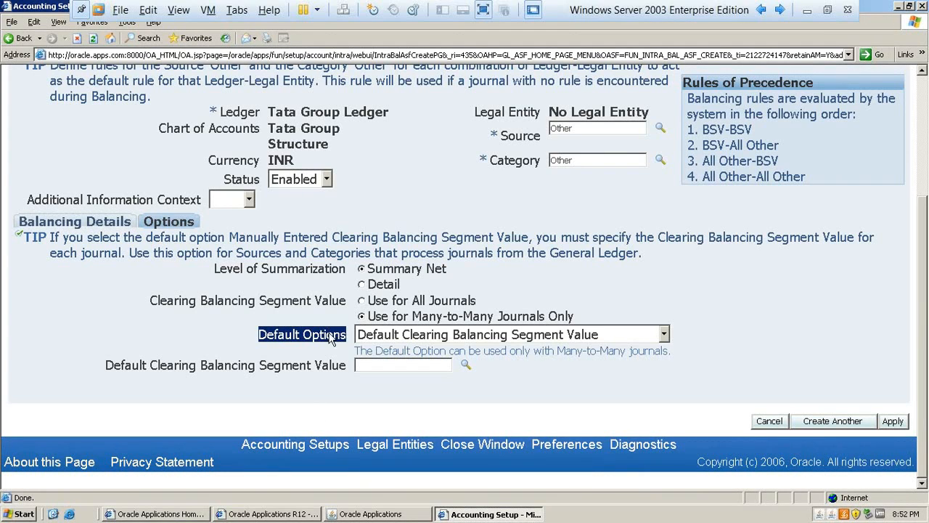
left_click(420, 338)
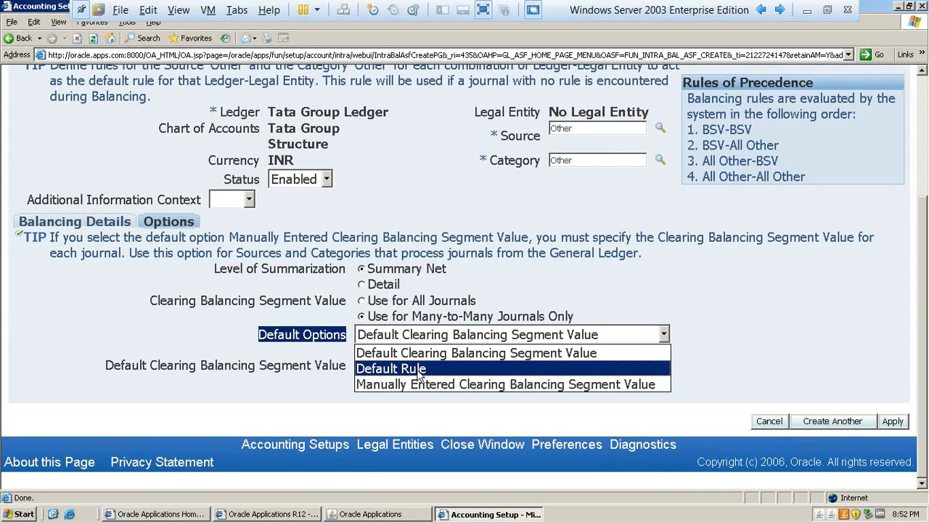
left_click(421, 368)
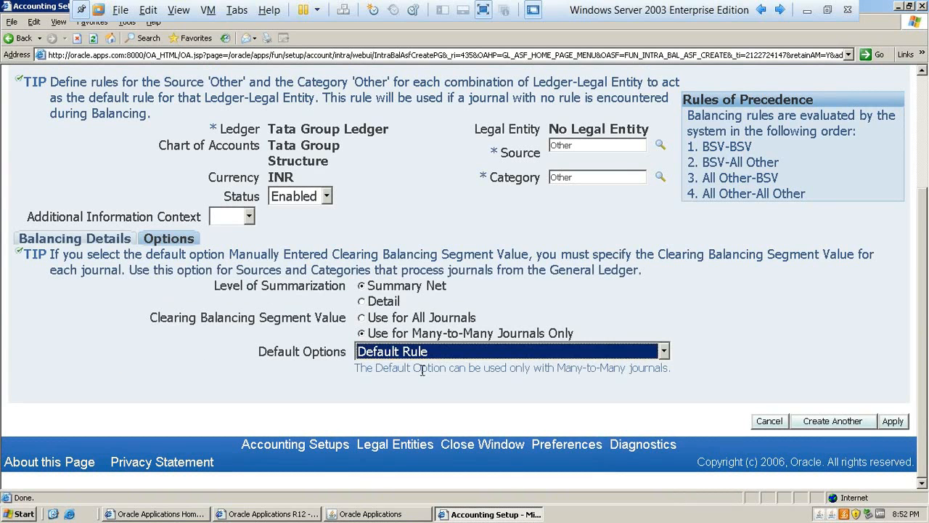
left_click_drag(370, 333, 523, 336)
left_click(75, 238)
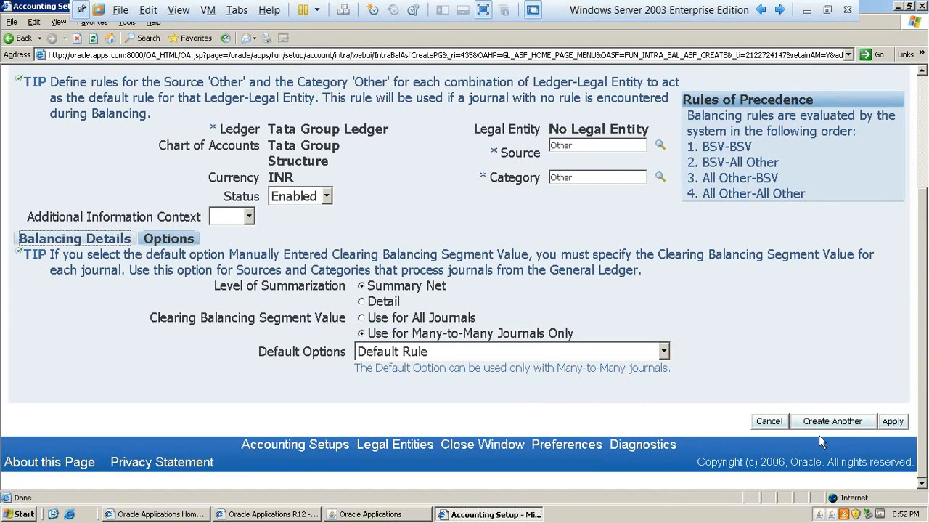
Apply the new balancing rule and finish the Intracompany Balancing Rules setup with status Complete.
left_click(895, 423)
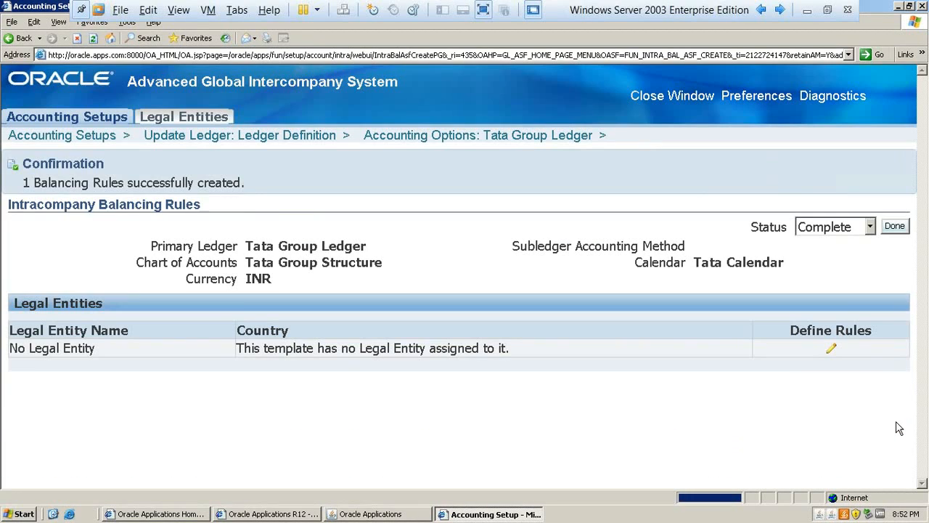
left_click_drag(33, 183, 208, 184)
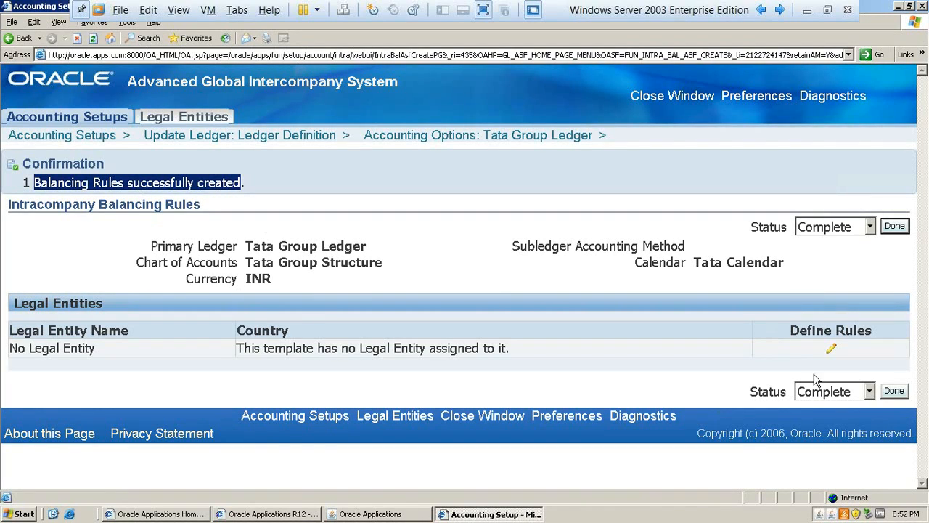
left_click_drag(755, 388, 806, 403)
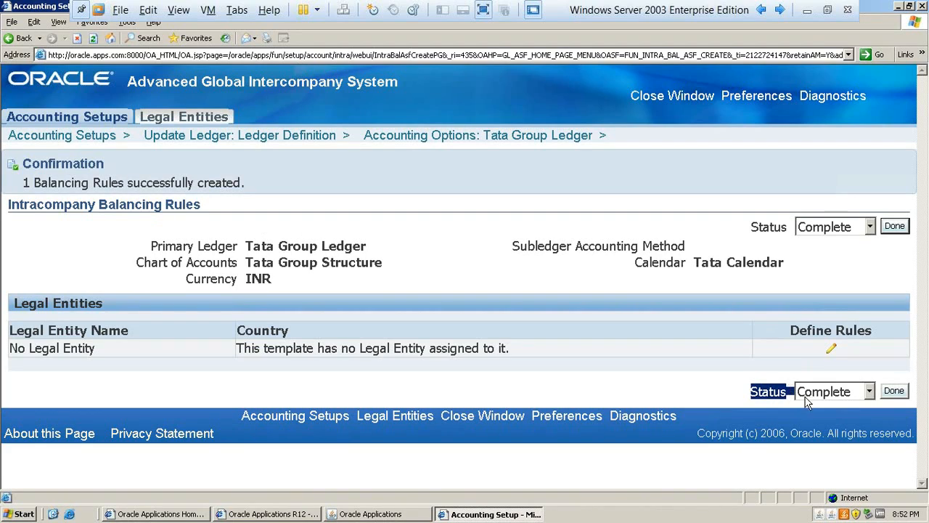
left_click(894, 392)
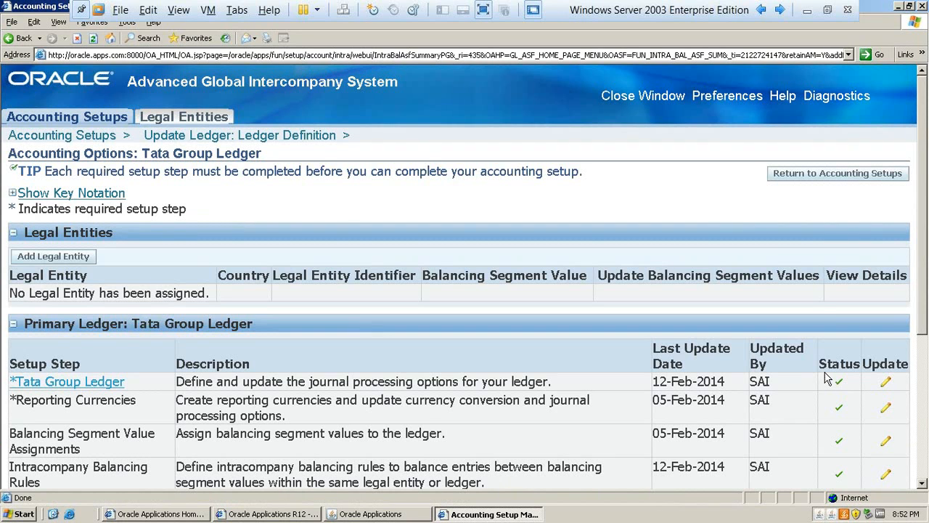
Check the status of the Intracompany Balancing Rules step for the primary ledger, and close the accounting setup window.
scroll(825, 379, "down", 3)
triple_click(93, 296)
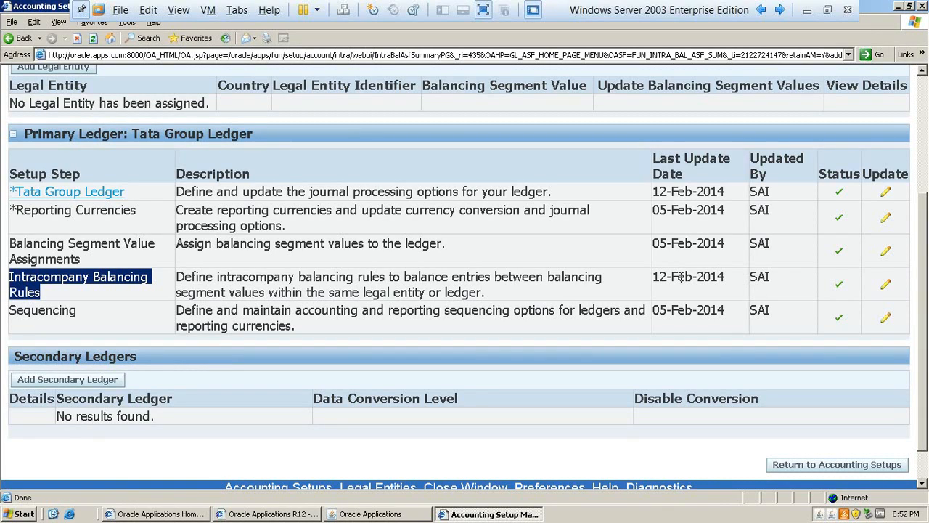
scroll(657, 297, "up", 1)
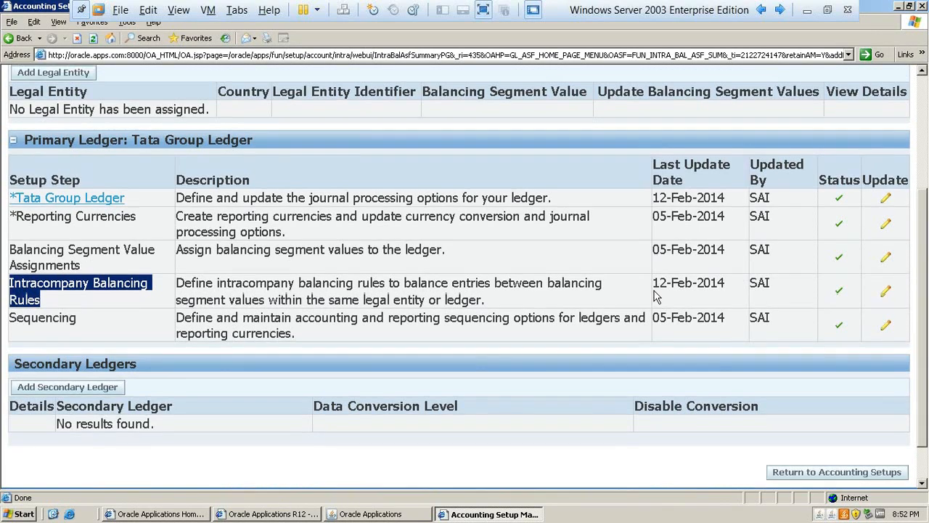
scroll(657, 297, "up", 5)
left_click(654, 100)
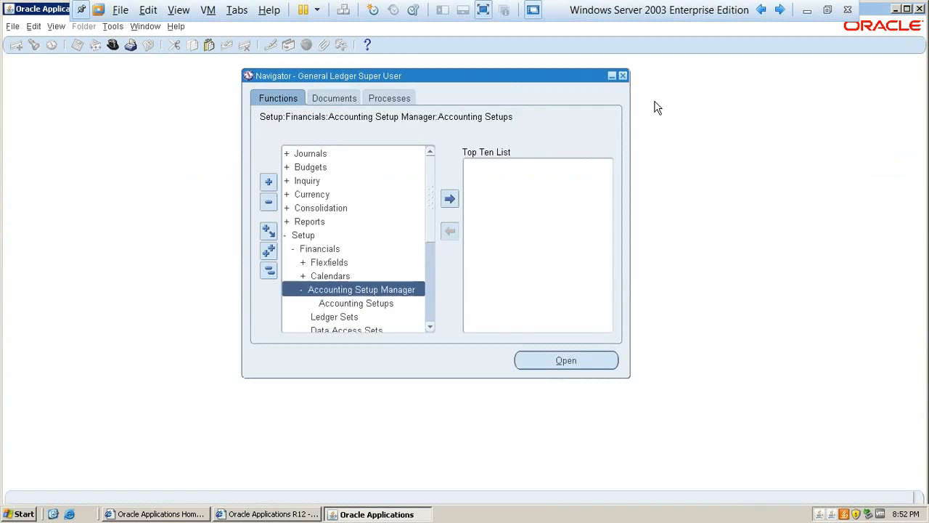
Collapse the navigator's function list and open a new journal for the Tata MRC Ledger.
key("Up")
key("Up")
key("Up")
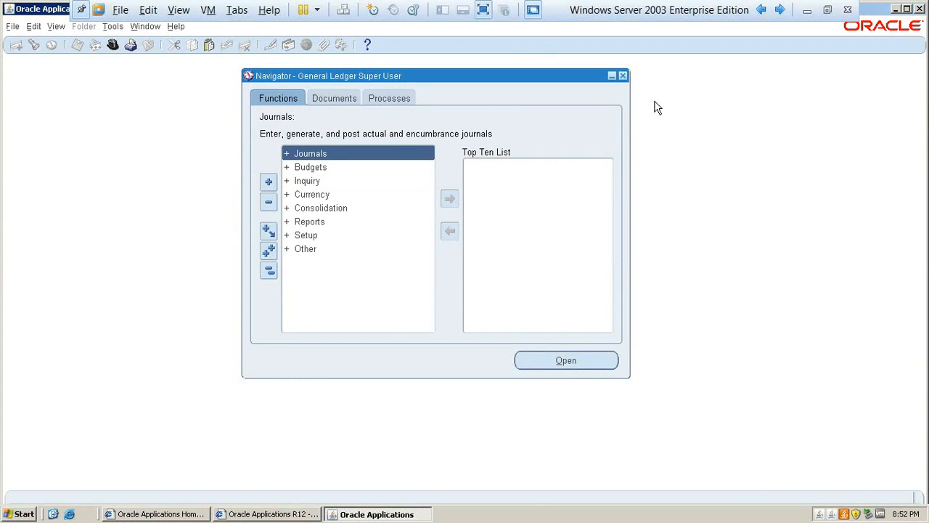
key("alt+f")
key("w")
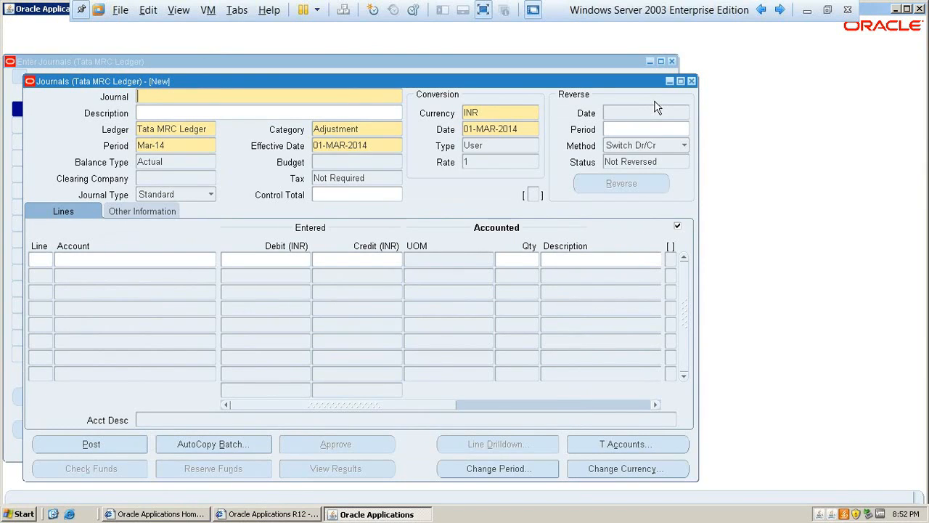
Name the new journal J001 and set its category to Other.
type("J1")
key("BackSpace")
type("001")
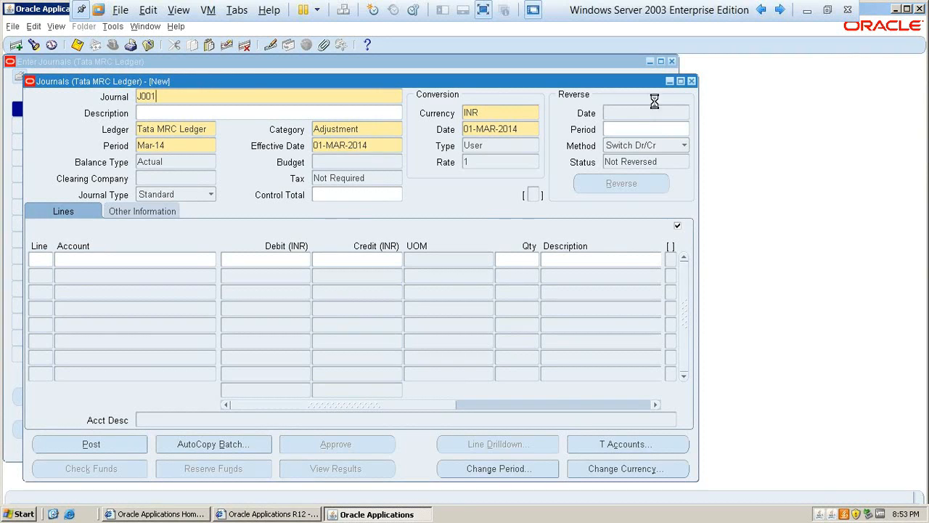
key("Tab")
key("Tab")
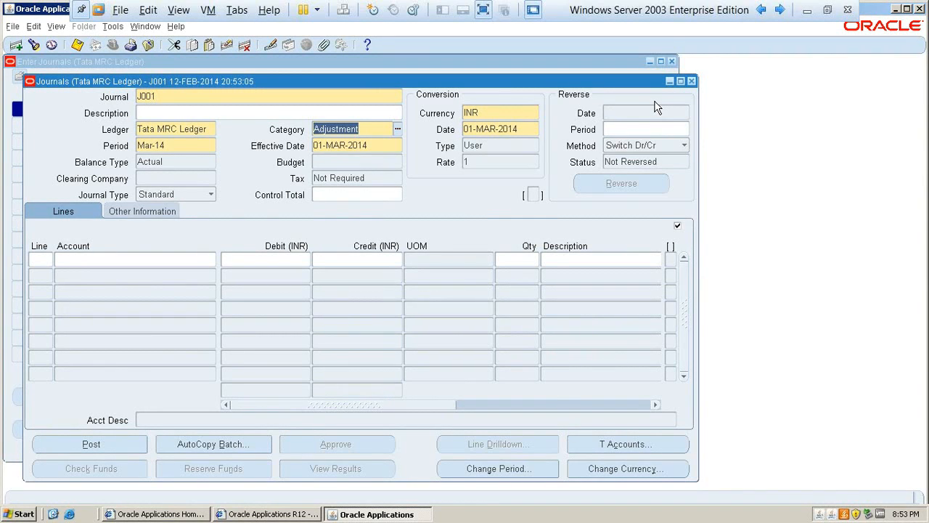
type("Other")
key("Tab")
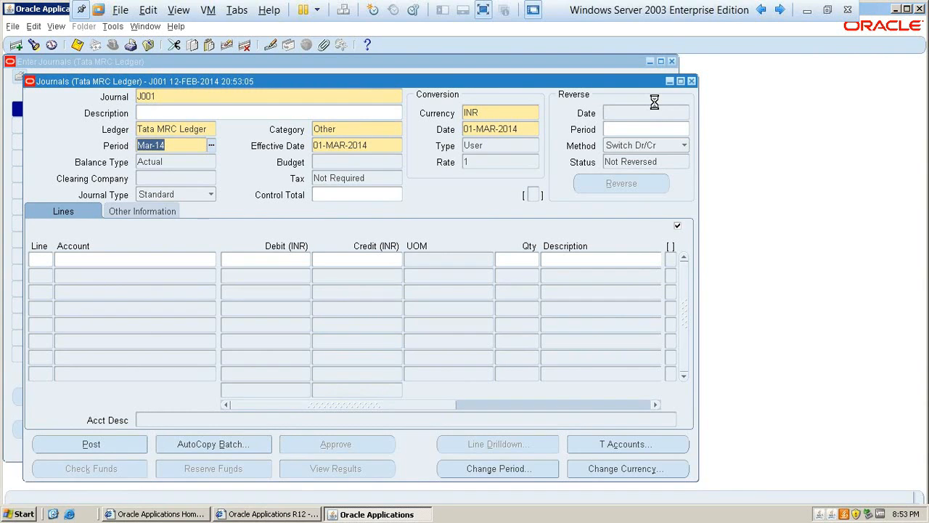
Set the journal's accounting period to Jan-14.
key("Down")
key("Down")
key("Down")
key("Return")
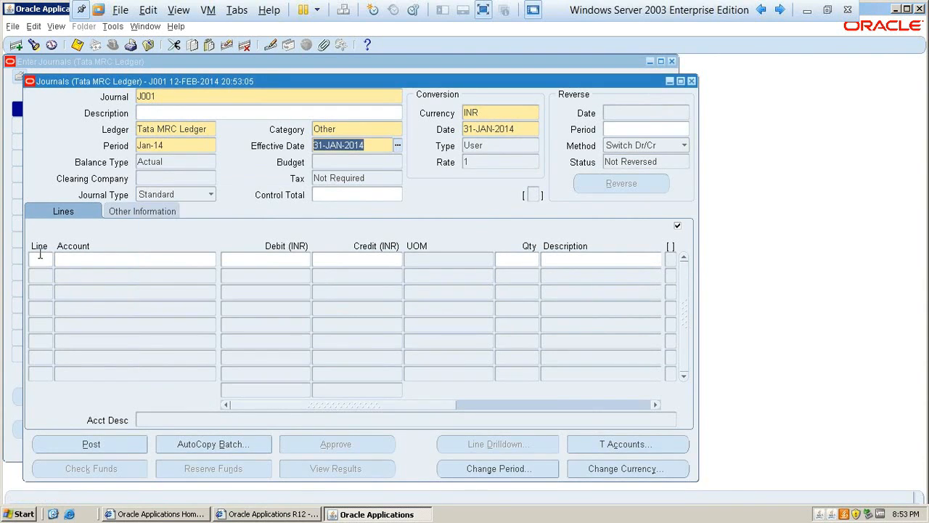
On journal line 1, enter the account C01-D01-E03 with a debit of 7500 INR.
left_click(40, 259)
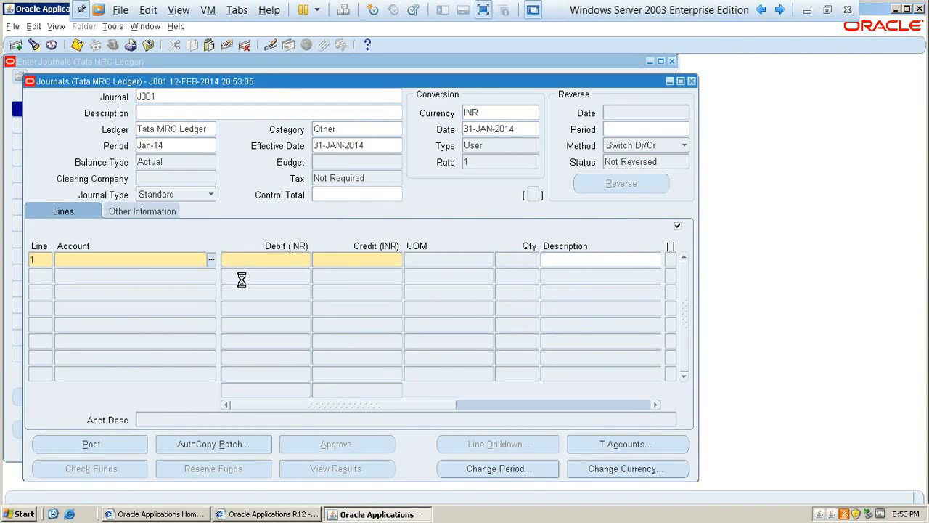
key("ctrl+l")
key("ctrl+l")
key("Return")
key("ctrl+l")
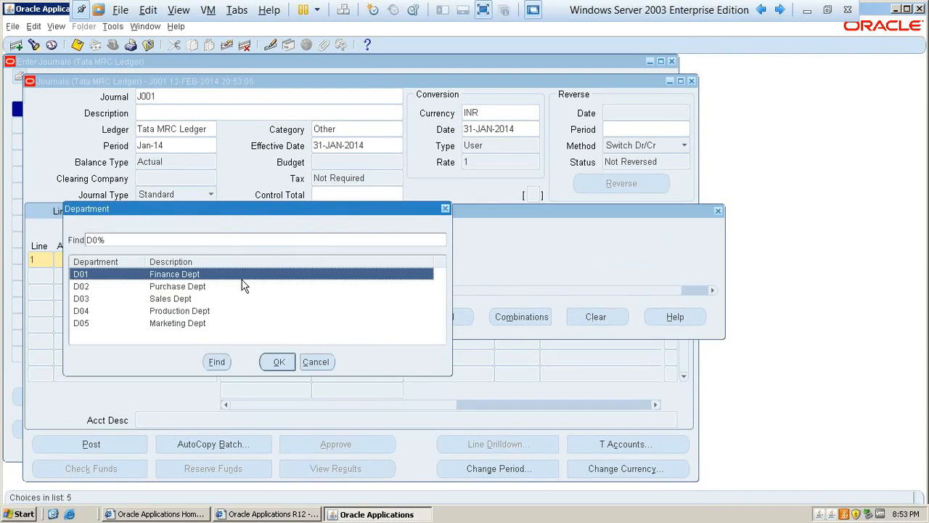
key("Return")
key("ctrl+l")
type("e3")
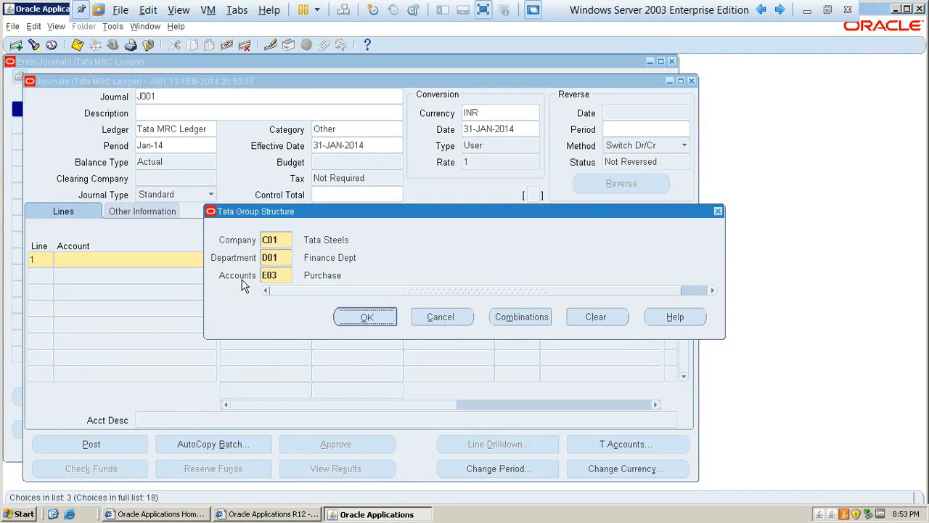
key("Return")
key("Tab")
type("7500")
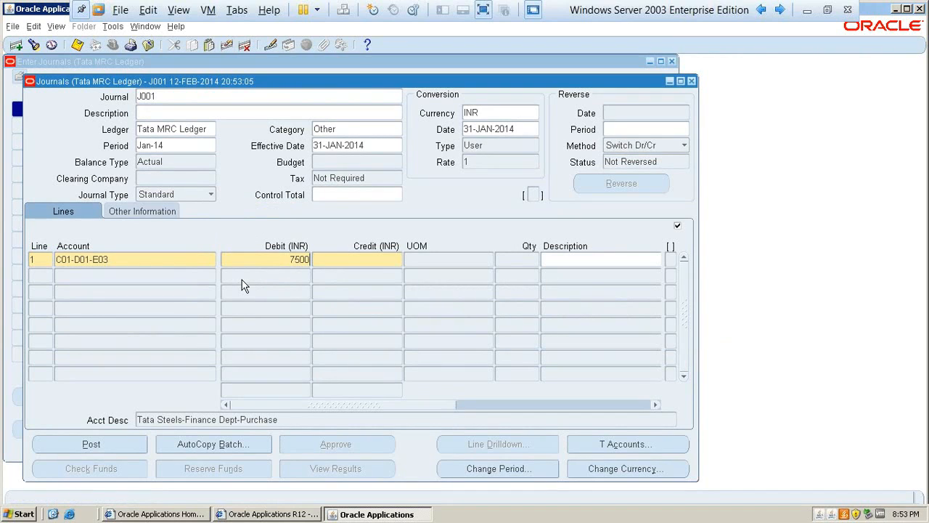
key("Tab")
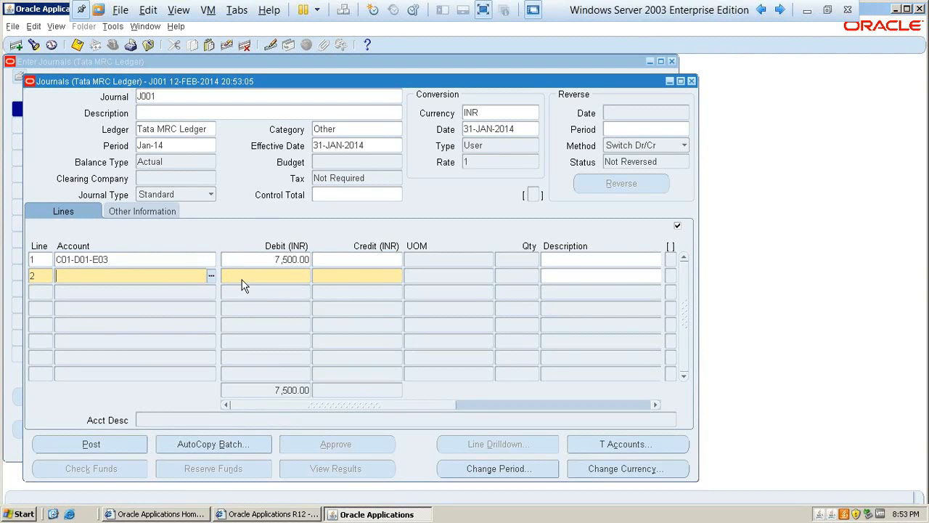
On journal line 2, enter the account C02-D01-R01, choosing Tata Textiles, Finance Dept and Sales.
key("shift+Tab")
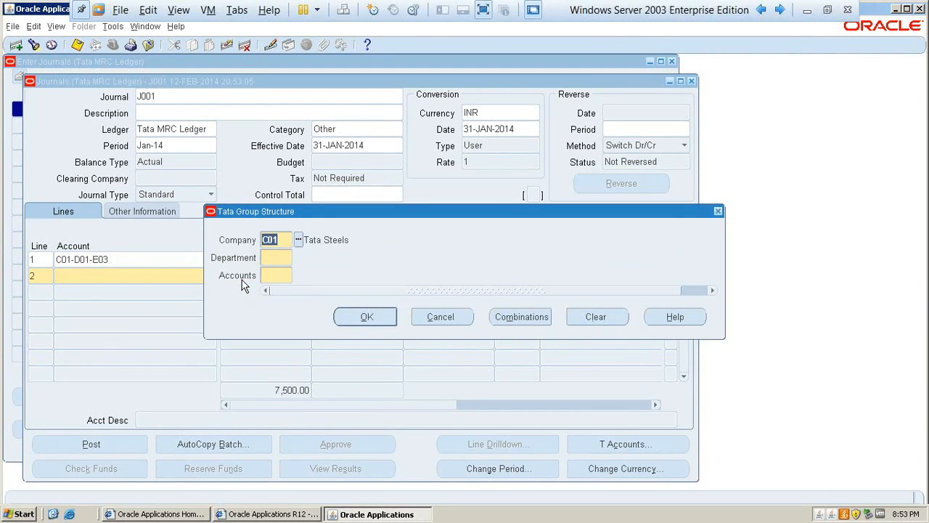
key("ctrl+l")
key("Down")
key("Return")
key("ctrl+l")
key("Return")
key("ctrl+l")
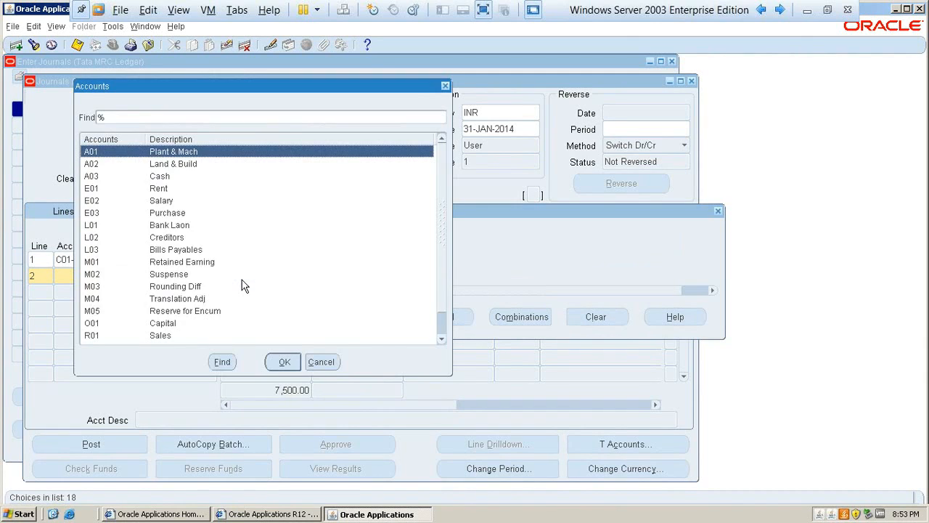
type("a0")
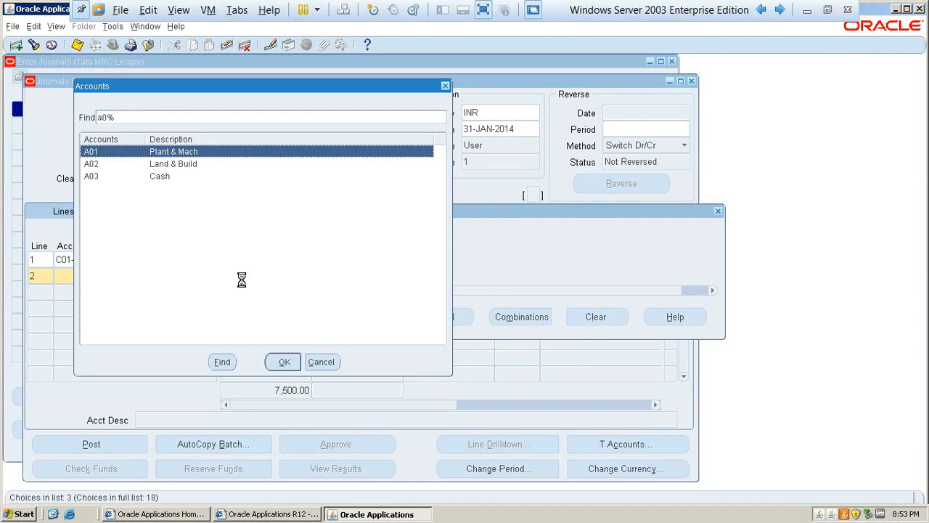
key("BackSpace")
type("r")
key("Down")
key("Up")
key("Return")
key("Return")
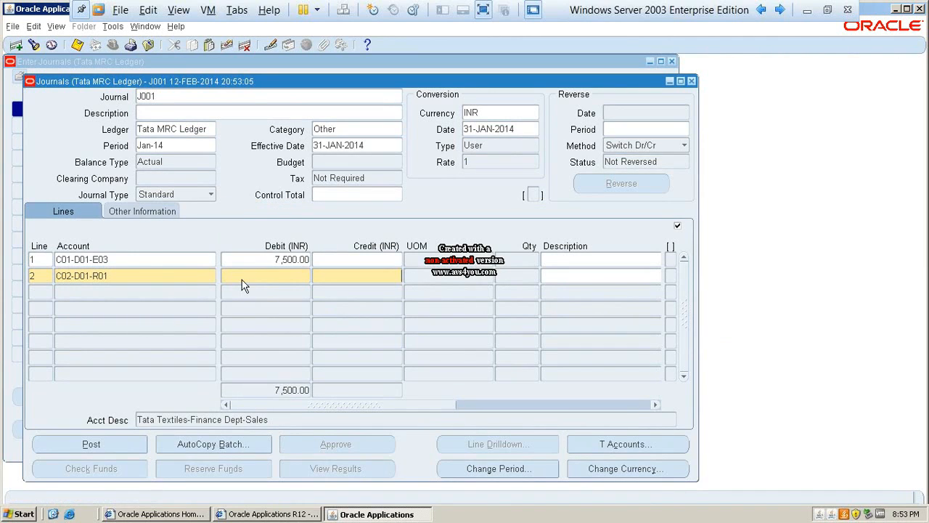
Set line 2's credit to 7500 INR, review both journal lines and save the journal.
type("75000")
key("shift+Tab")
type("7500")
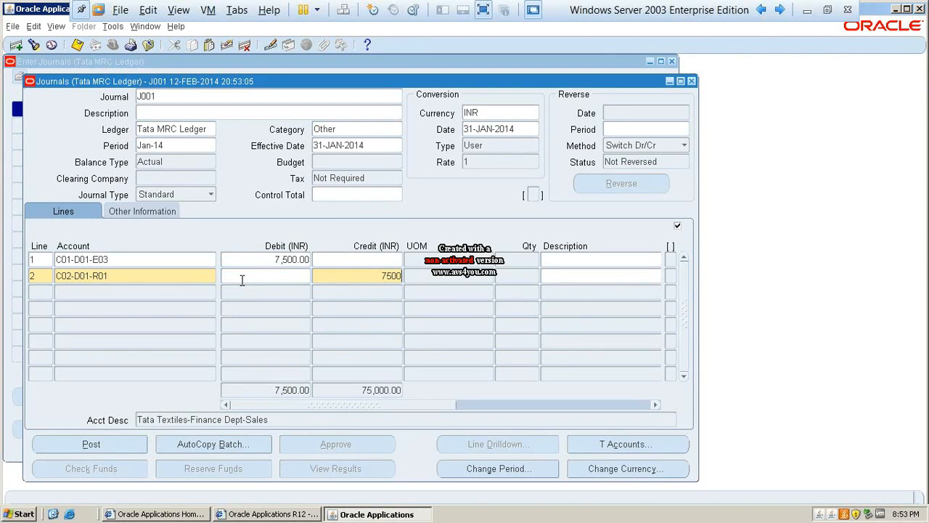
key("shift+Tab")
key("shift+Tab")
key("Up")
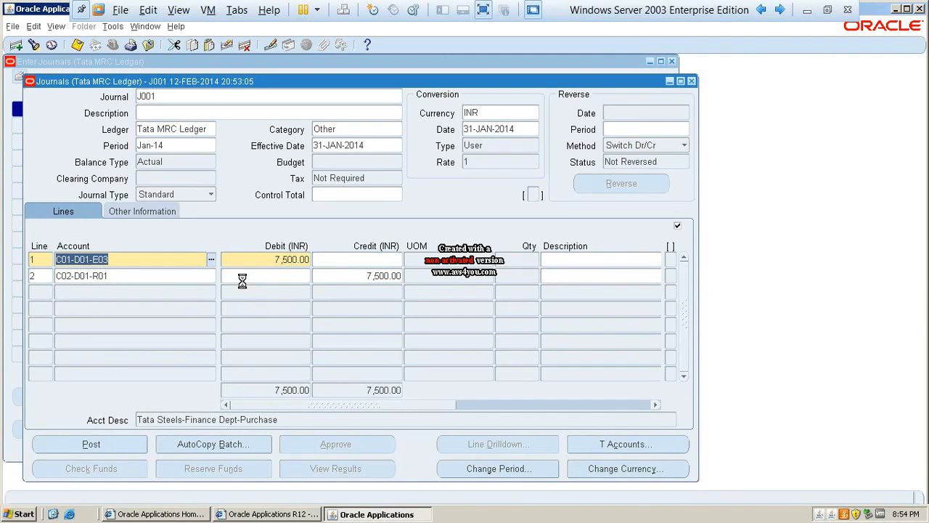
key("Down")
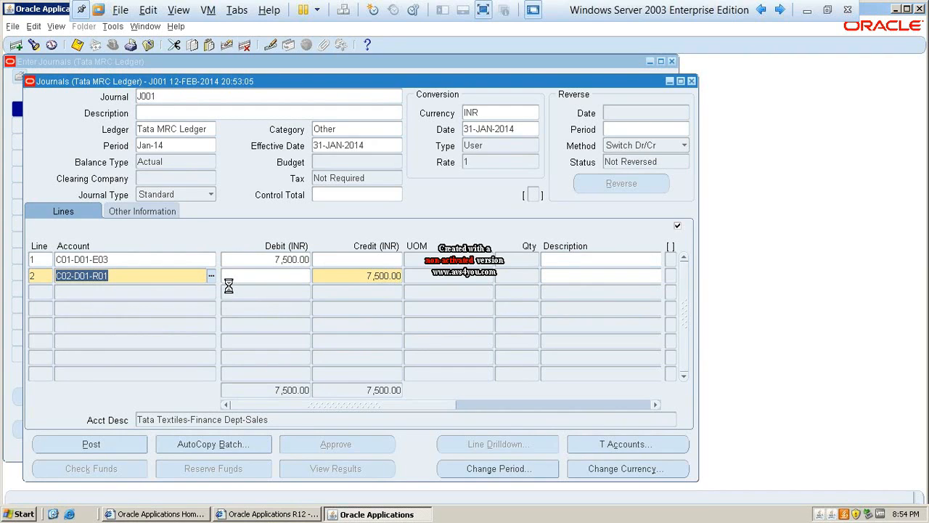
key("ctrl+s")
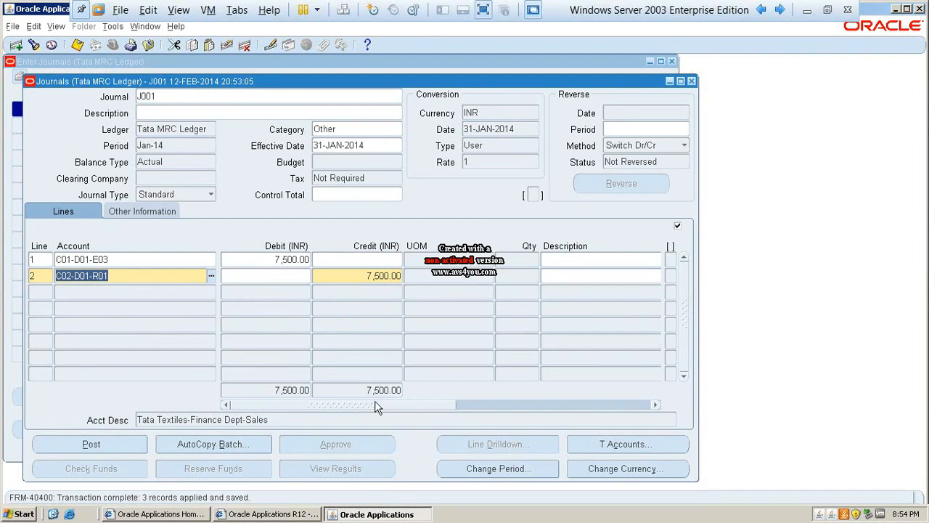
Review the J001 header and post the journal, acknowledging the submitted request.
left_click(168, 94)
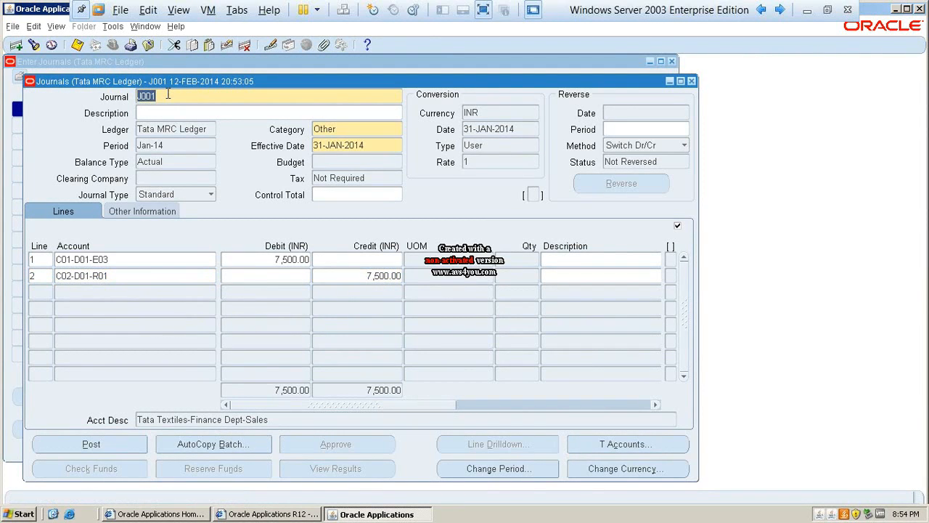
left_click(172, 145)
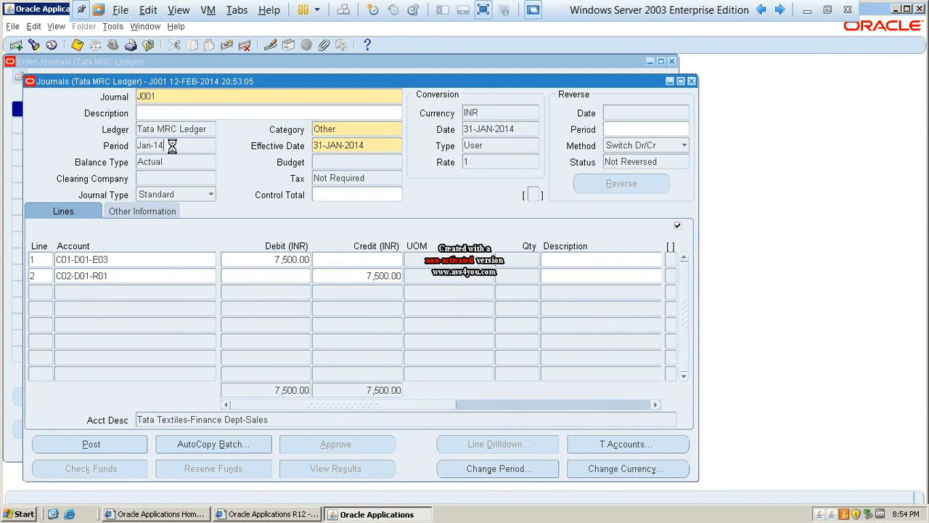
left_click(135, 444)
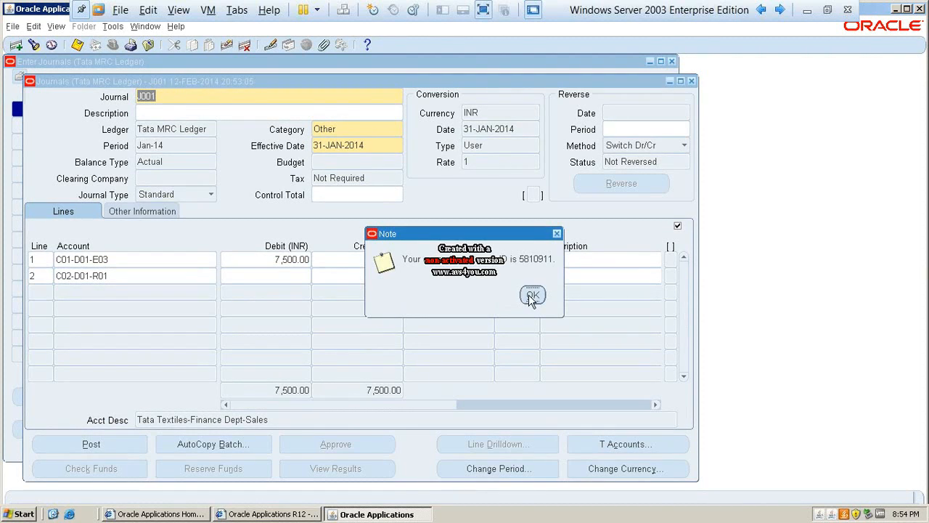
left_click(533, 296)
Find all submitted requests, refresh the list to follow the Posting request's progress, and close the list.
key("alt+v")
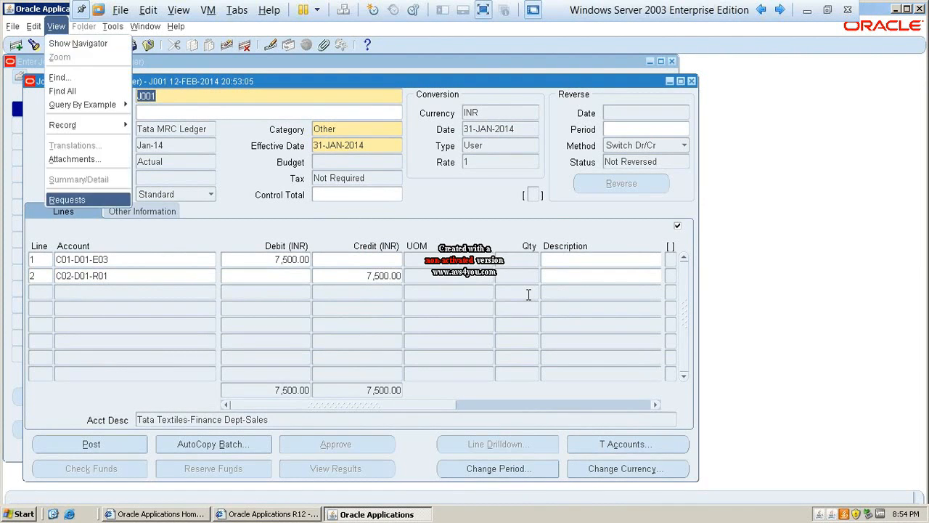
key("r")
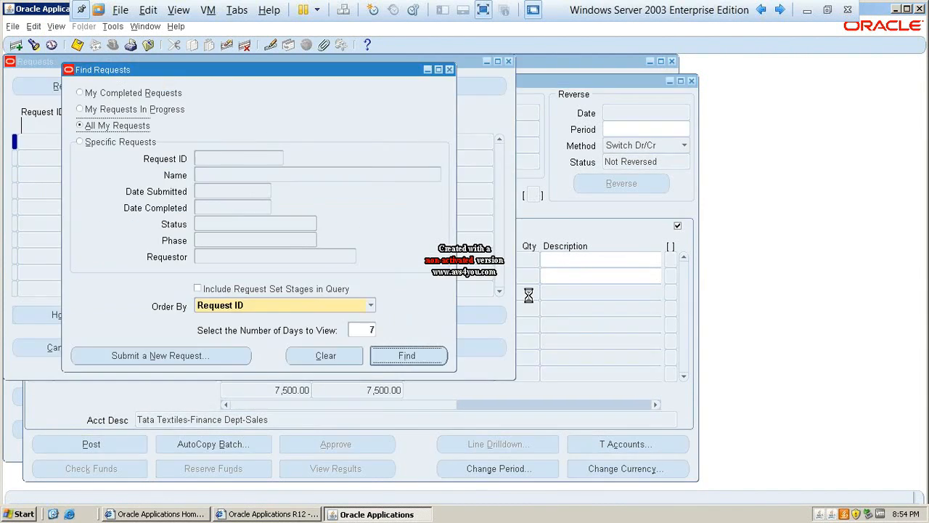
key("Return")
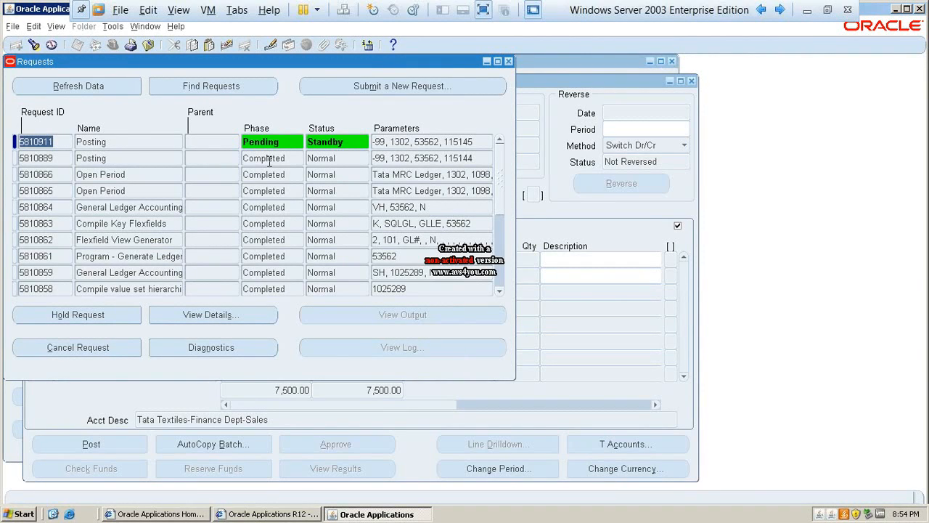
left_click(117, 85)
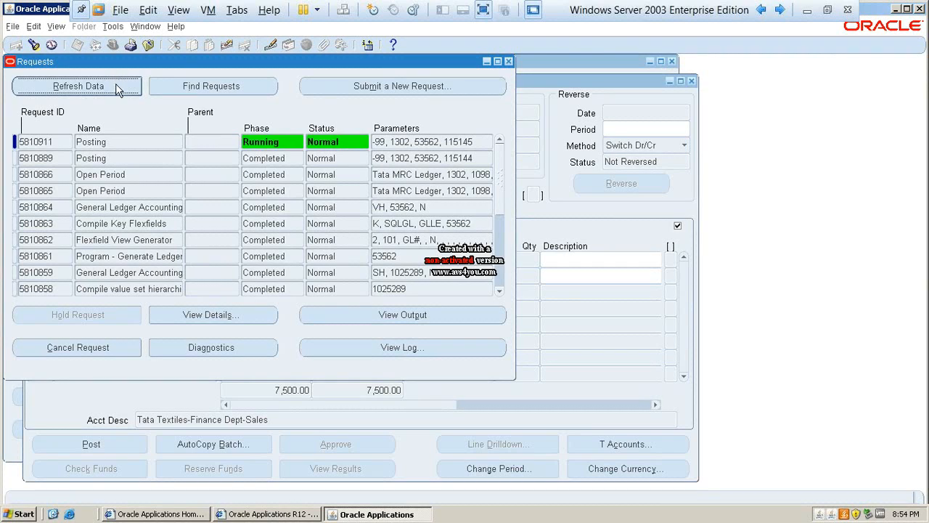
left_click(117, 85)
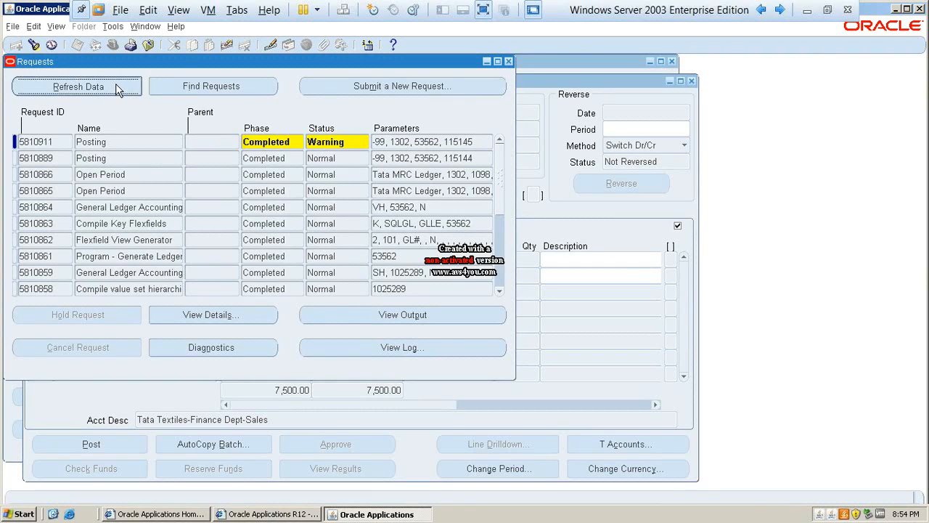
left_click(133, 142)
left_click(509, 62)
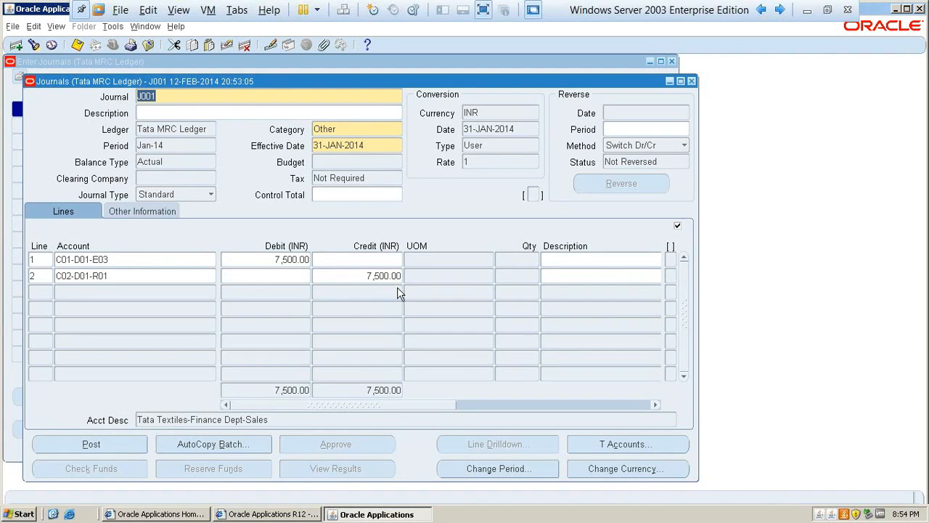
Close the J001 journal, reopen Enter Journals and find the journals for period Jan-14.
key("F4")
key("Left")
key("Left")
key("Return")
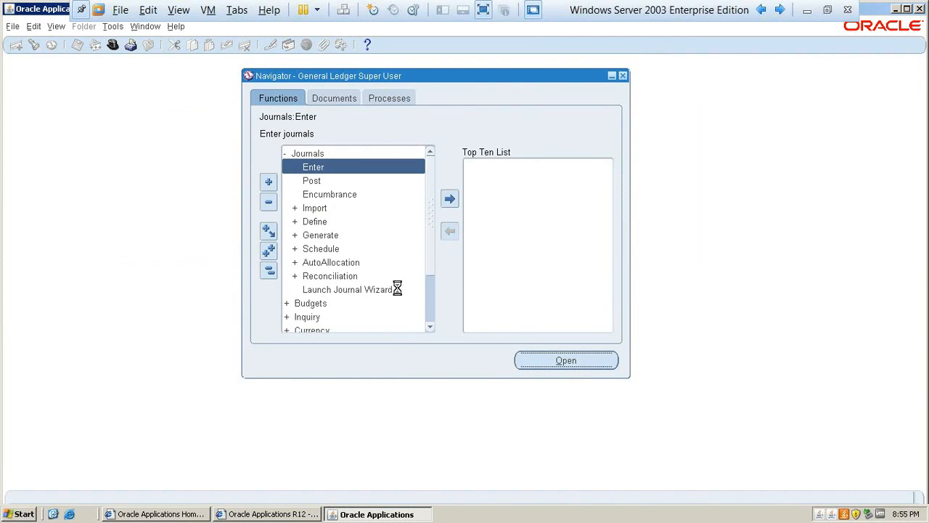
key("Return")
key("Tab")
key("Tab")
key("Tab")
key("Tab")
type("Jan-14")
key("Tab")
key("Return")
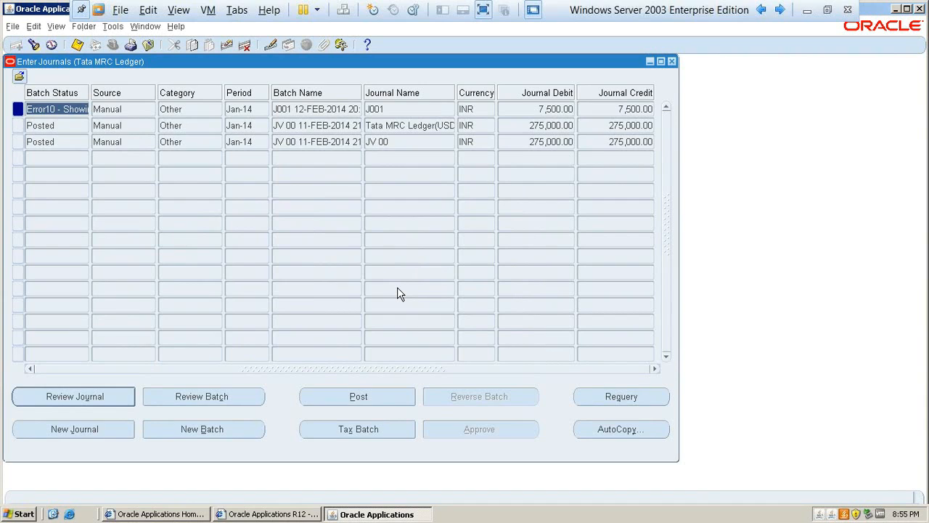
Read the full batch status of J001 in the field editor, then review the journal's lines and close it.
key("alt+e")
key("Up")
key("Up")
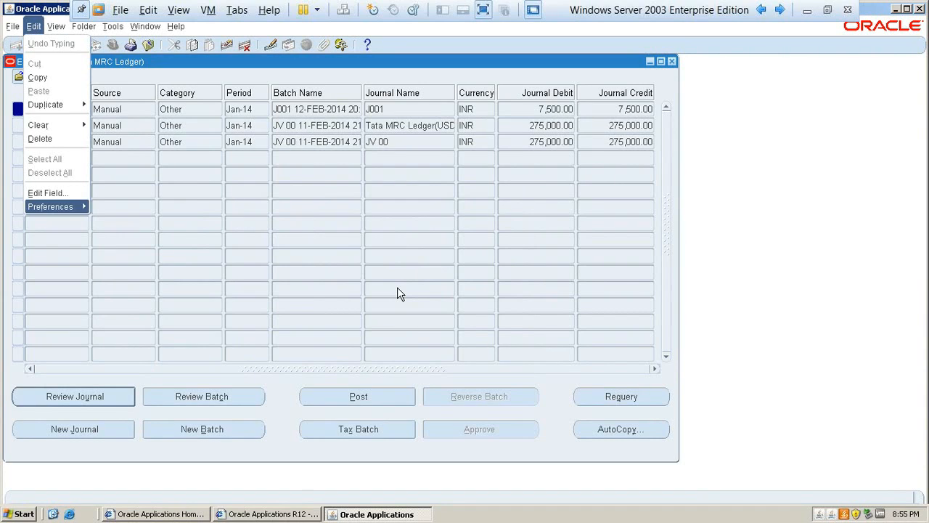
key("Return")
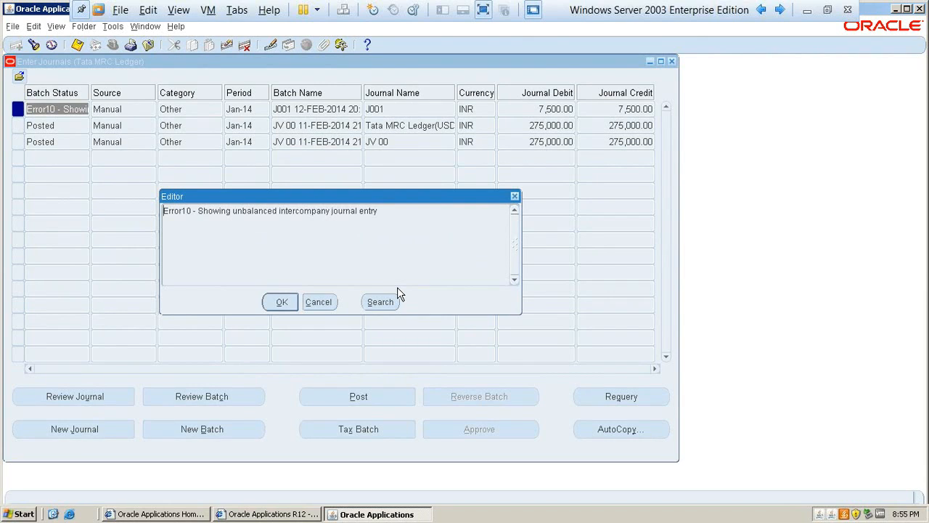
left_click(318, 302)
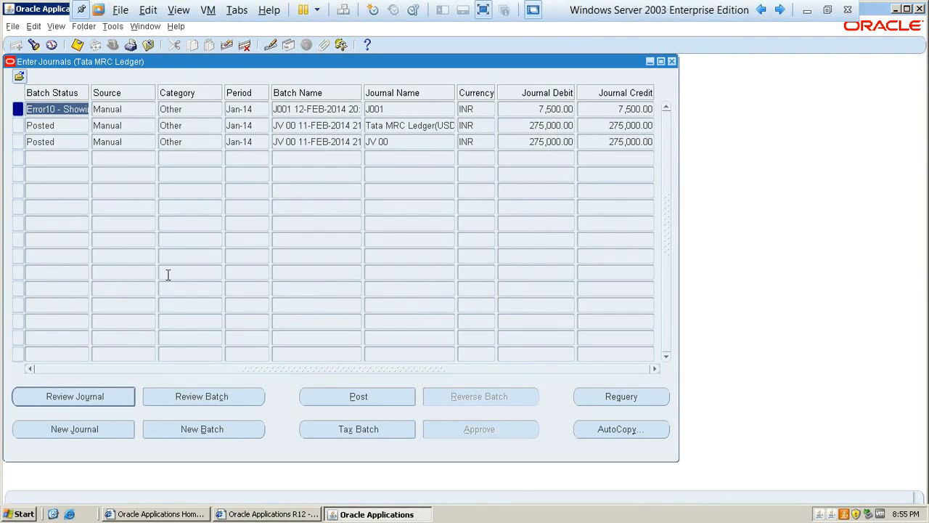
left_click(17, 110)
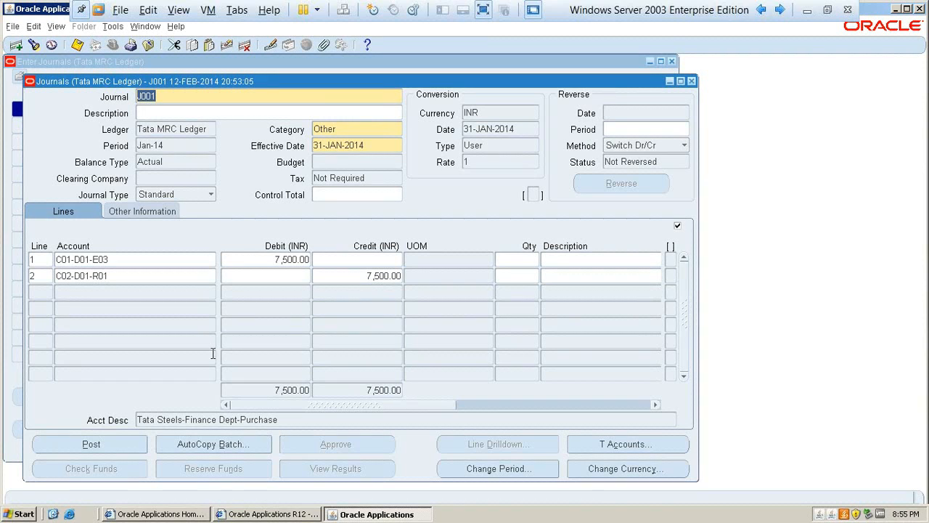
left_click(691, 82)
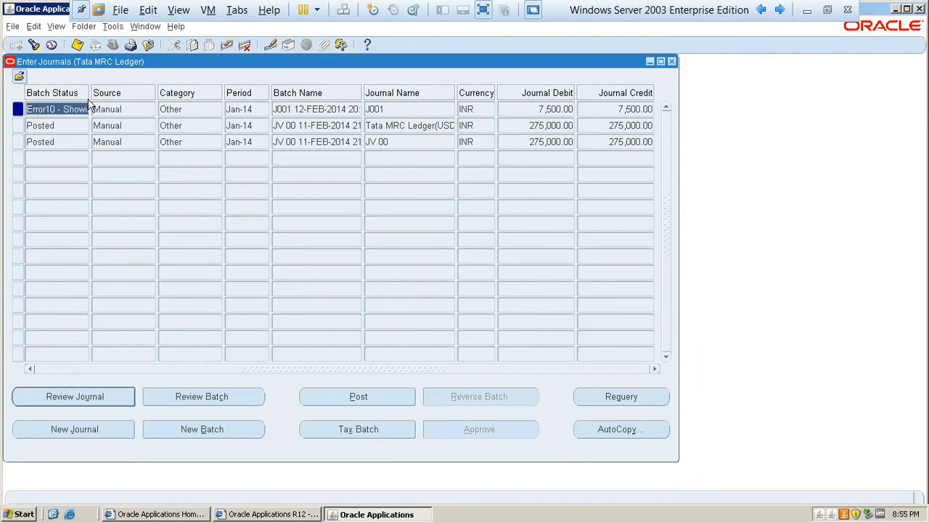
Reread J001's full batch status in the field editor, cancel the editor and close the journals list.
double_click(49, 107)
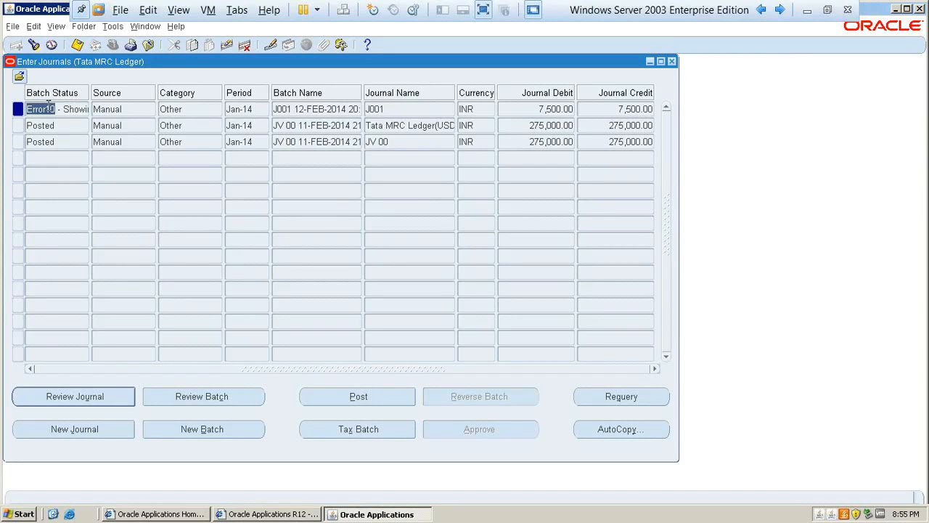
triple_click(49, 108)
key("alt+e")
key("Up")
key("Up")
key("Return")
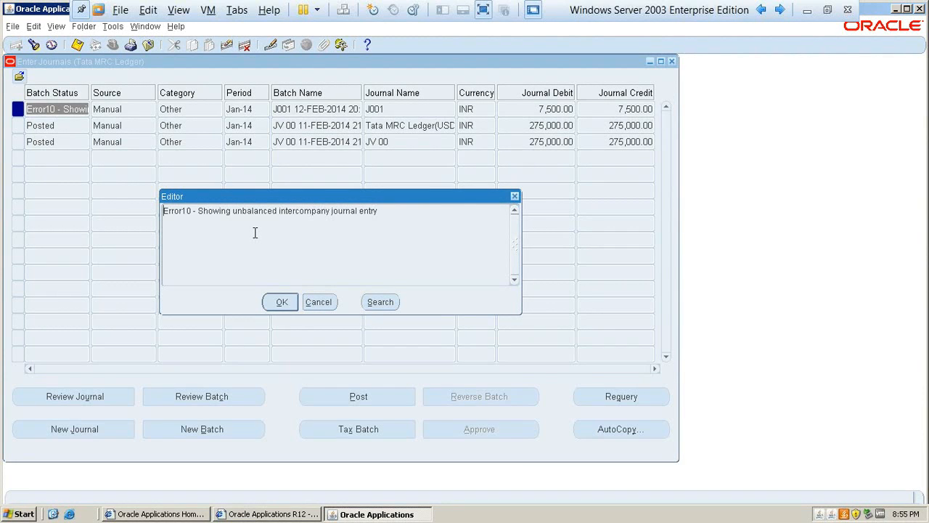
left_click(328, 303)
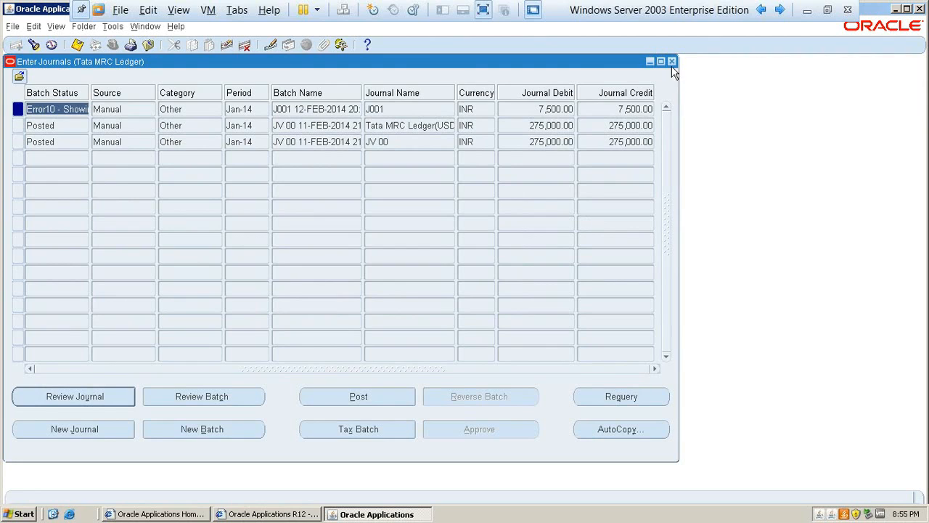
left_click(671, 63)
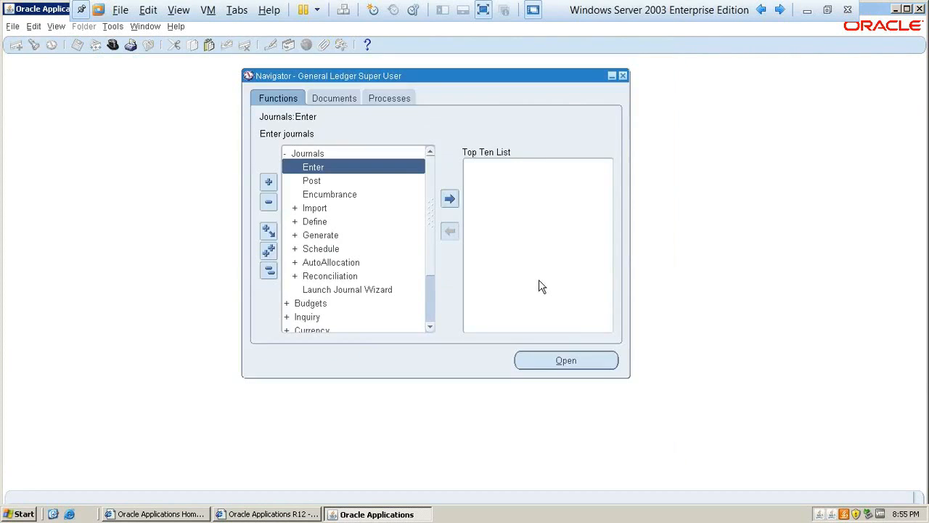
Collapse the Journals functions, open Accounting Setups under Setup, Financials, Accounting Setup Manager, and maximize its browser window.
key("Up")
key("Down")
key("Up")
key("Left")
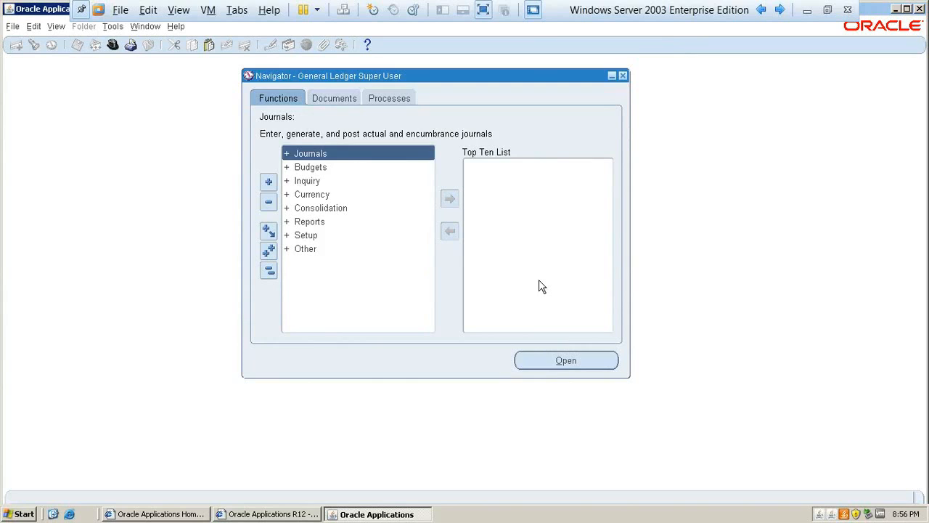
key("Down")
key("Down")
key("Down")
key("Down")
key("Down")
key("Down")
key("Right")
key("Down")
key("Right")
key("Down")
key("Down")
key("Down")
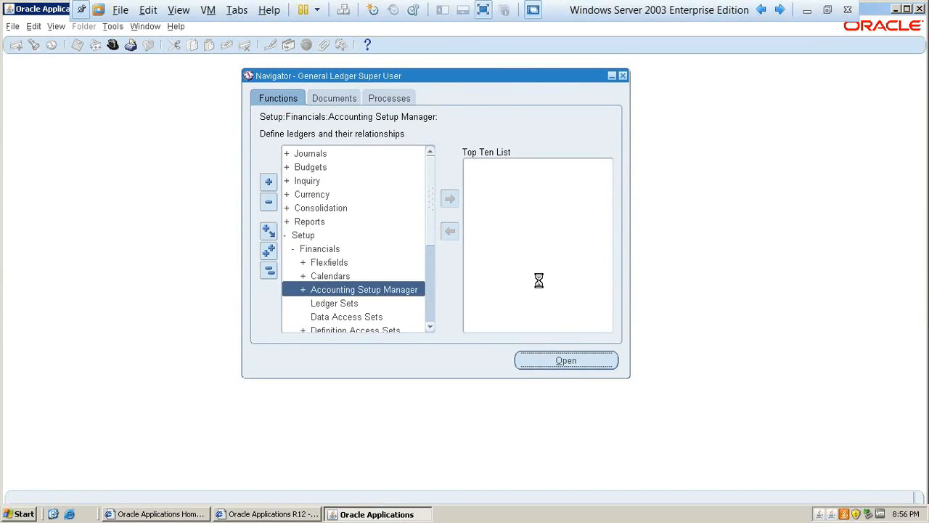
key("Right")
key("Down")
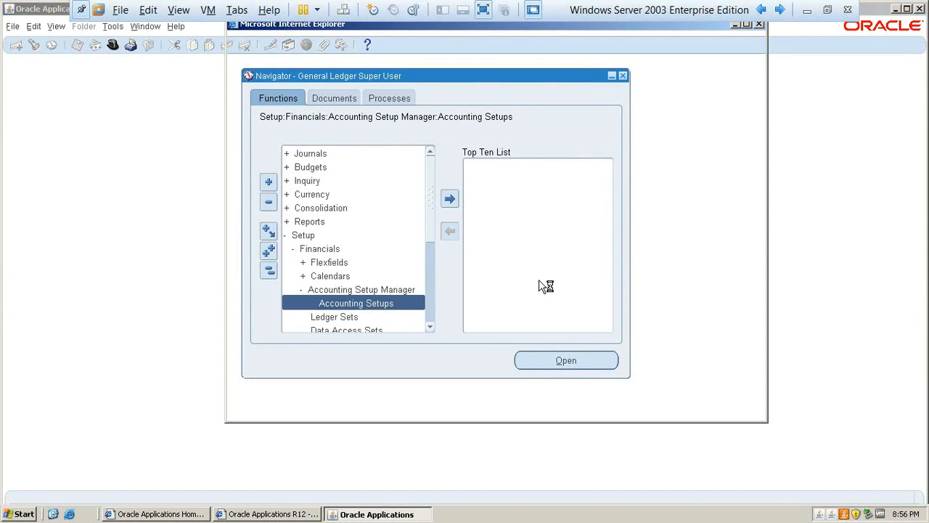
left_click(745, 25)
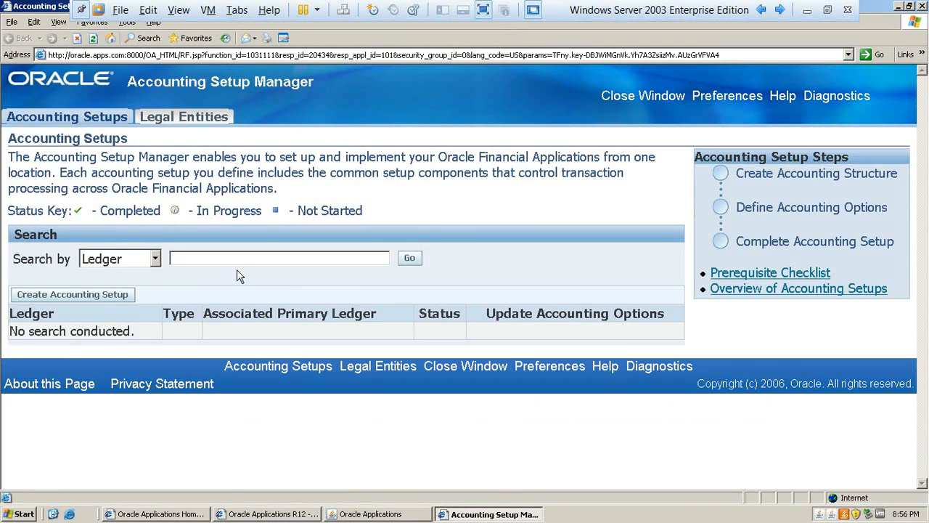
Search the accounting setups by ledger for "tata".
left_click(236, 263)
type("ta")
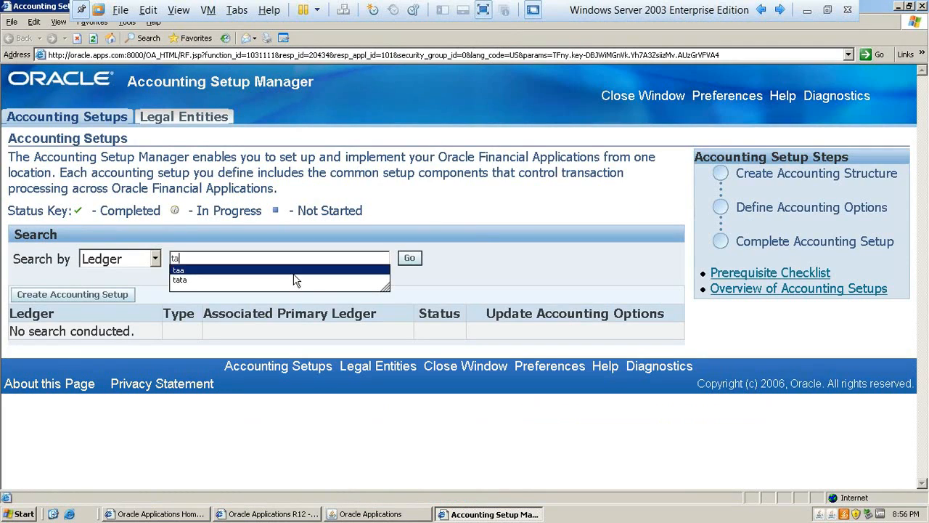
left_click(294, 279)
key("Return")
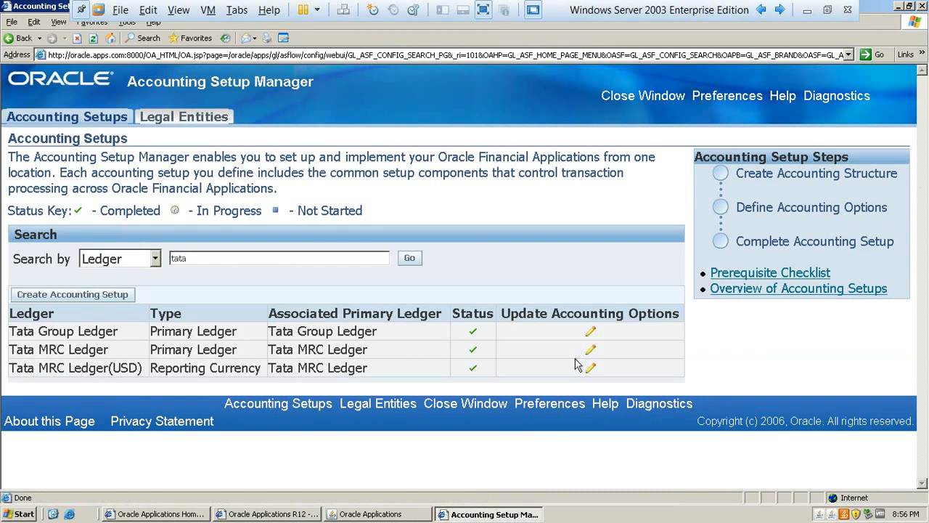
Open Tata Group Ledger's accounting options, review its Ledger Options including intracompany balancing, and cancel the update.
left_click(591, 333)
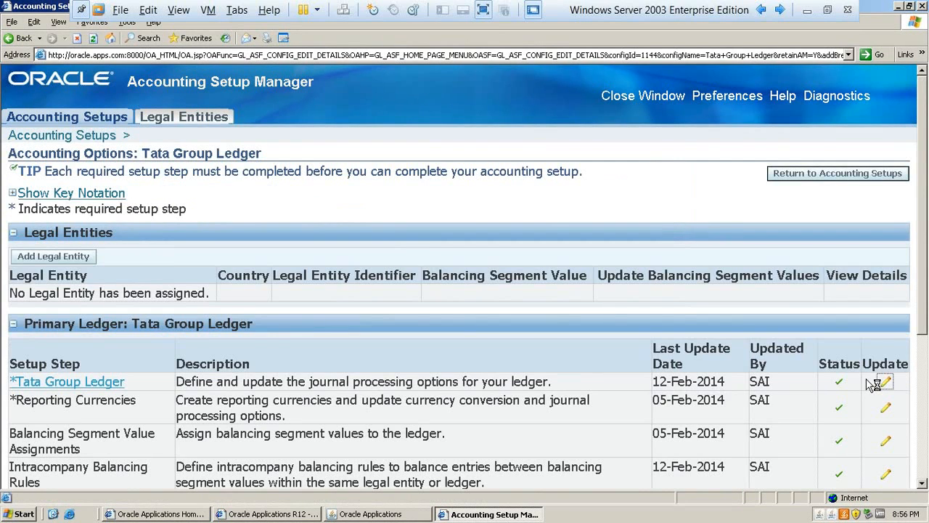
left_click(875, 383)
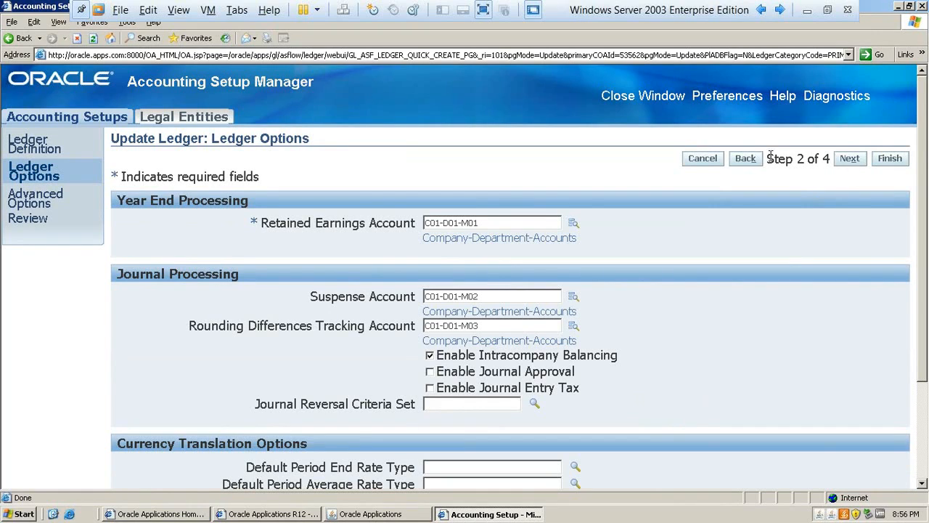
left_click(703, 160)
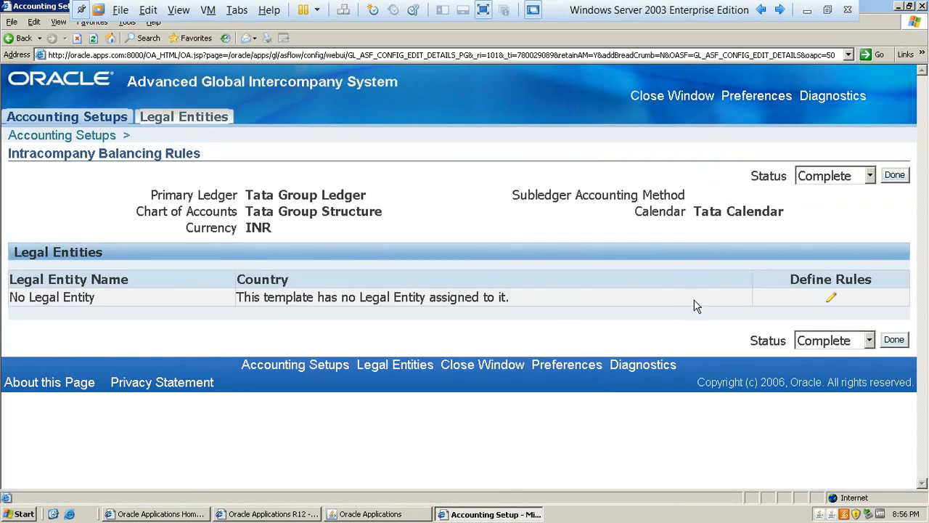
Open the Other-Other intracompany balancing rule for No Legal Entity and examine its balancing details.
left_click(828, 299)
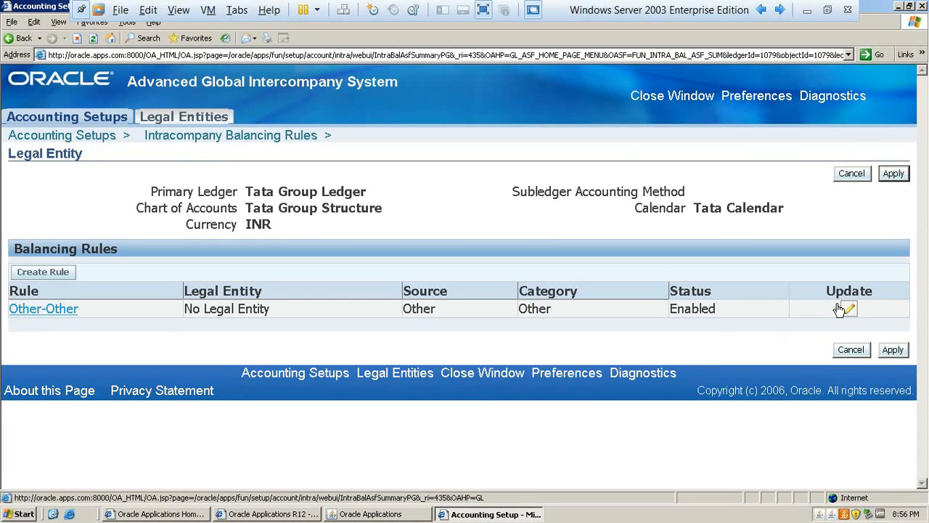
left_click(844, 309)
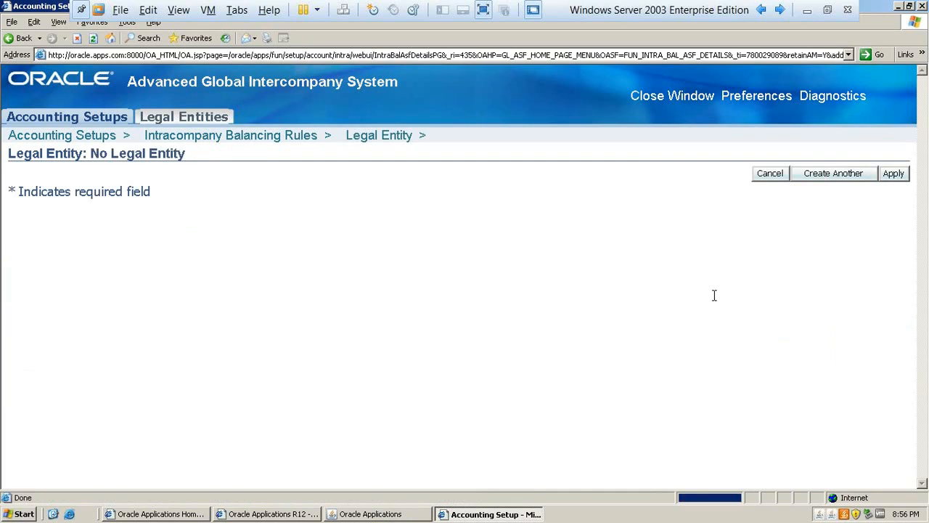
scroll(416, 304, "down", 1)
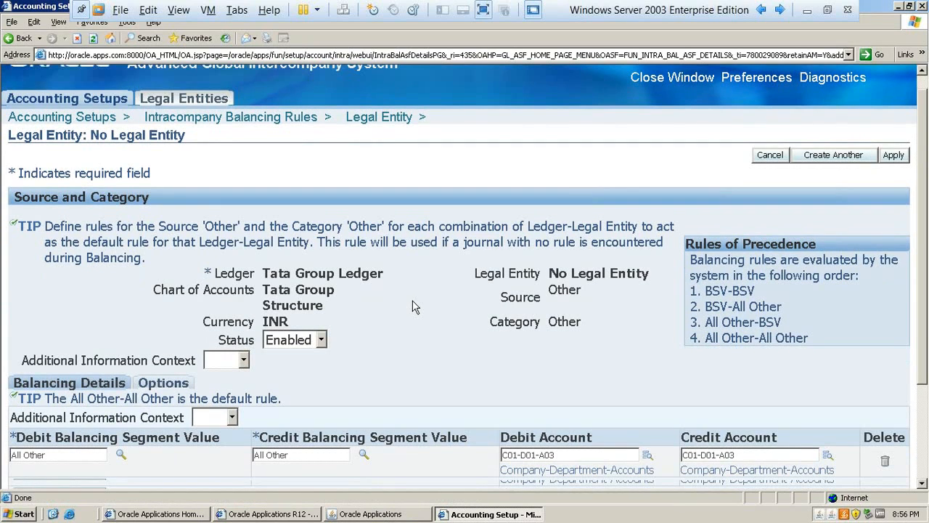
scroll(415, 304, "down", 3)
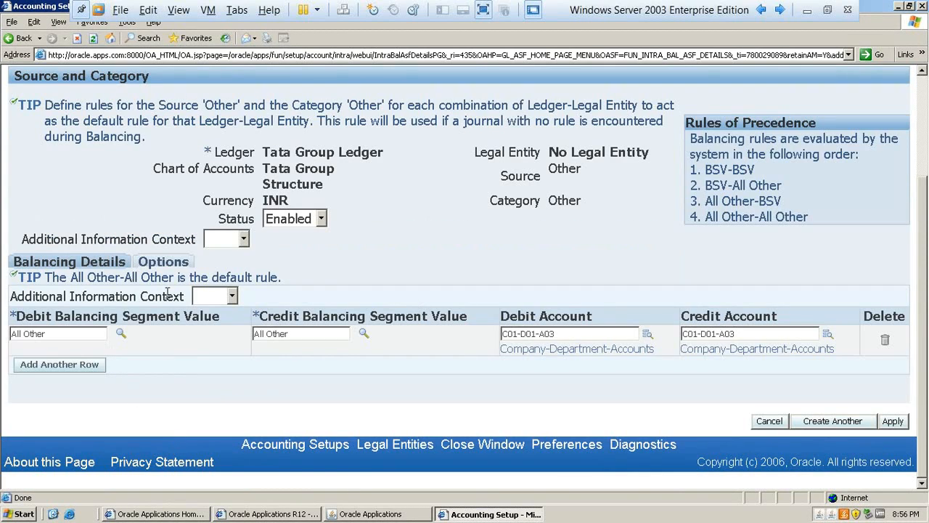
Examine the rule's summarization and clearing options, checking them against the balancing details.
left_click(168, 264)
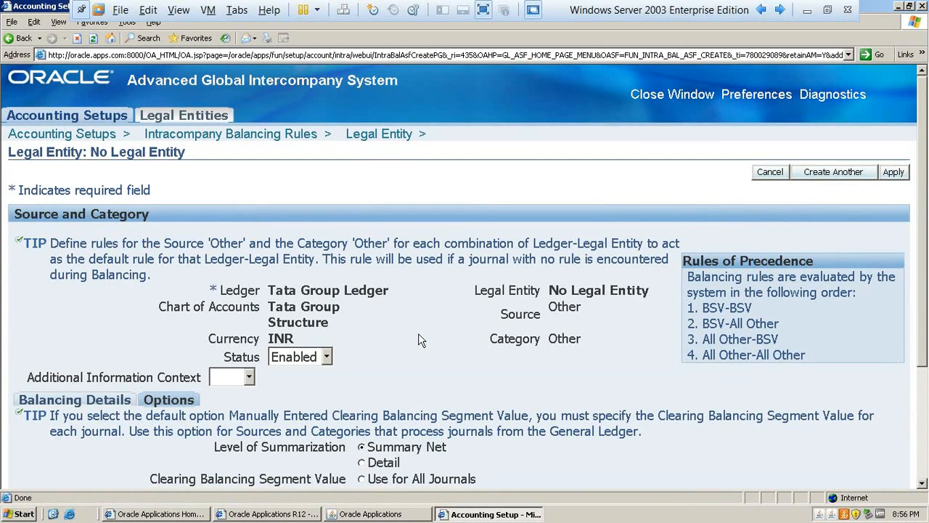
scroll(421, 340, "down", 3)
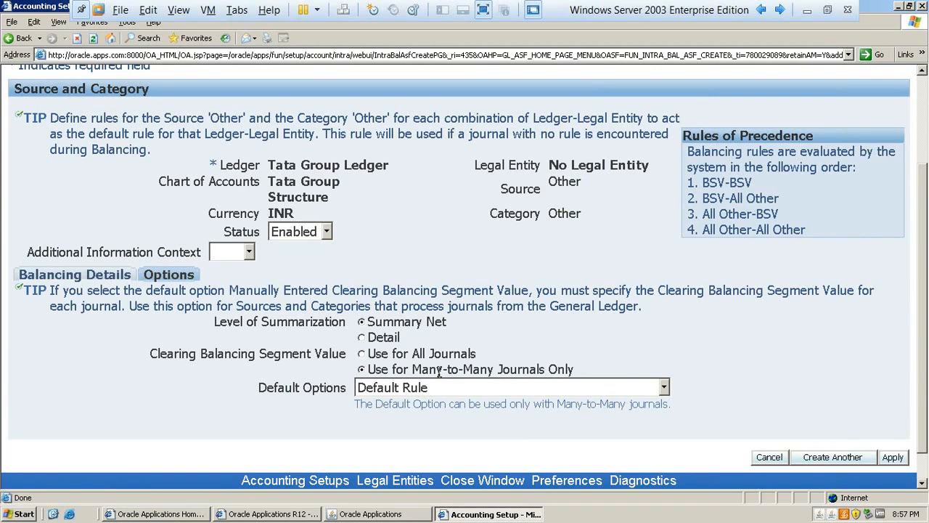
left_click(83, 277)
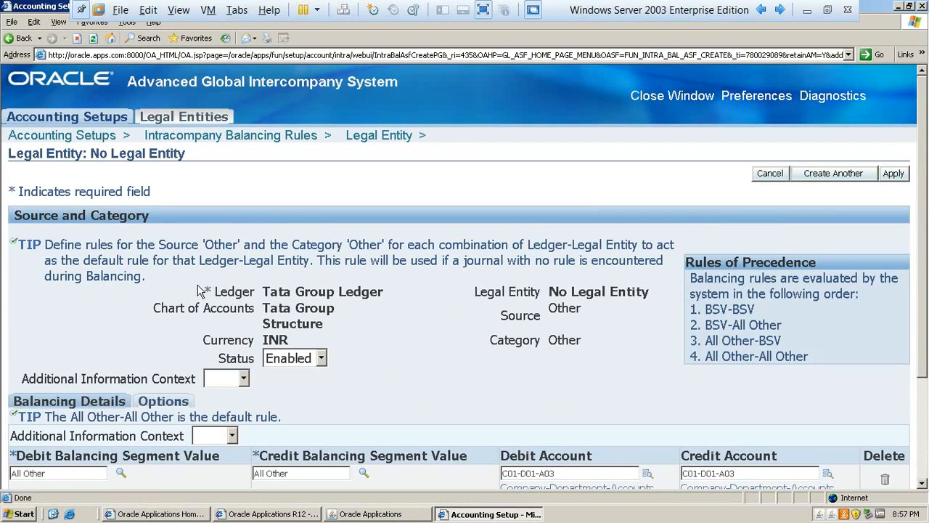
scroll(359, 311, "down", 2)
scroll(290, 320, "down", 2)
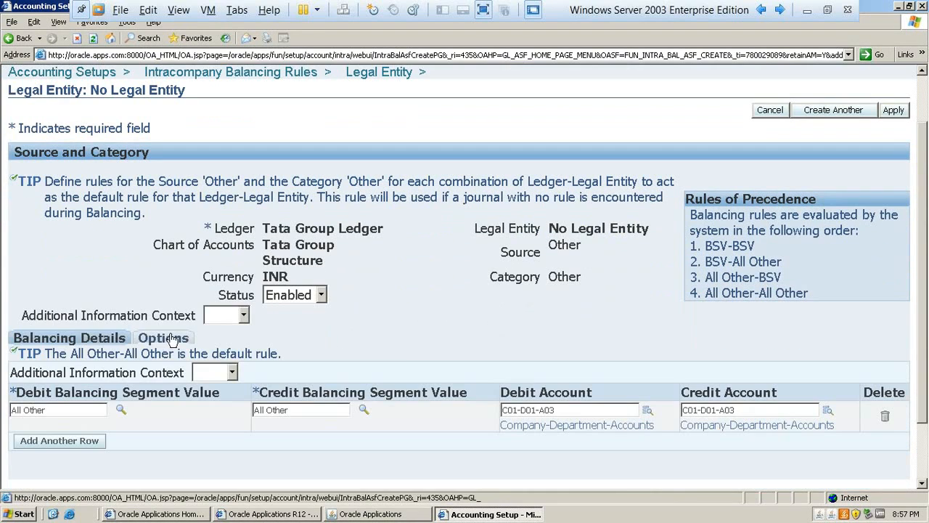
left_click(172, 338)
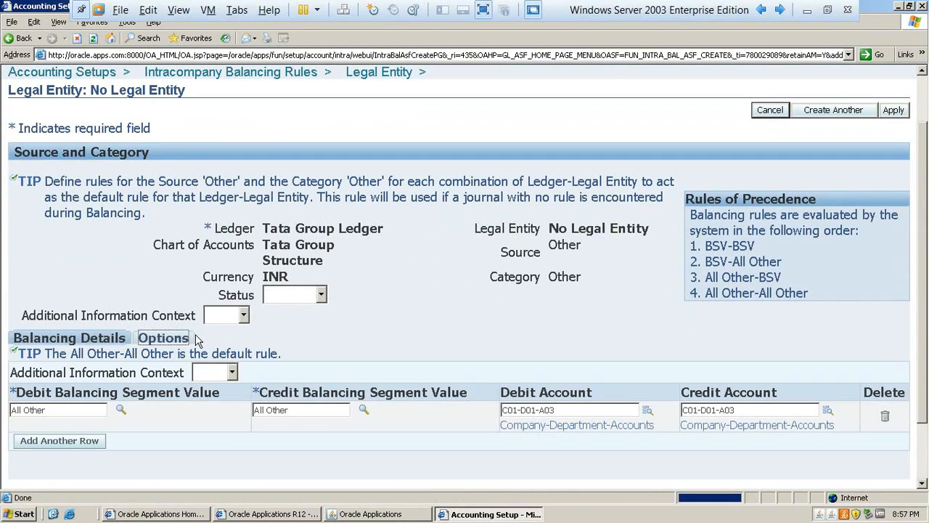
scroll(369, 340, "down", 1)
scroll(497, 421, "down", 3)
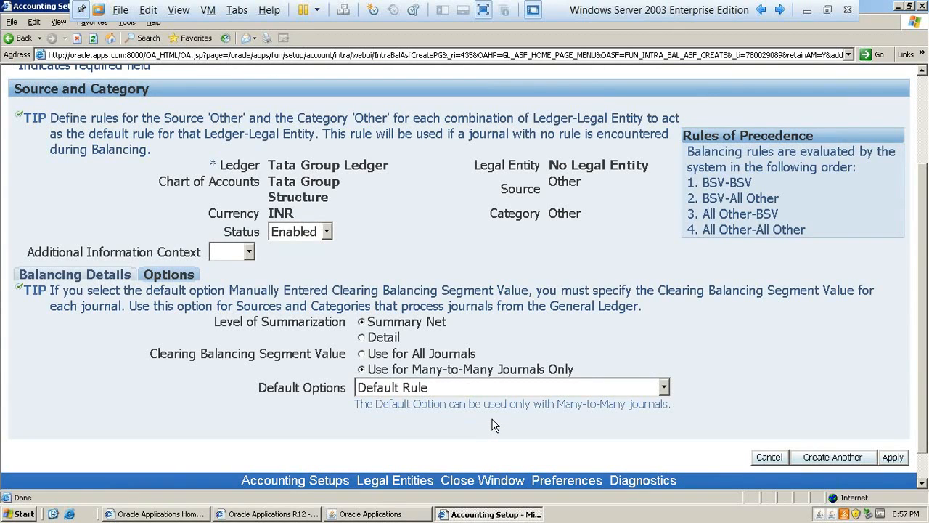
Recheck the rule's debit and credit balancing accounts, cancel the rule update and return to Tata Group Ledger's accounting options.
left_click(93, 279)
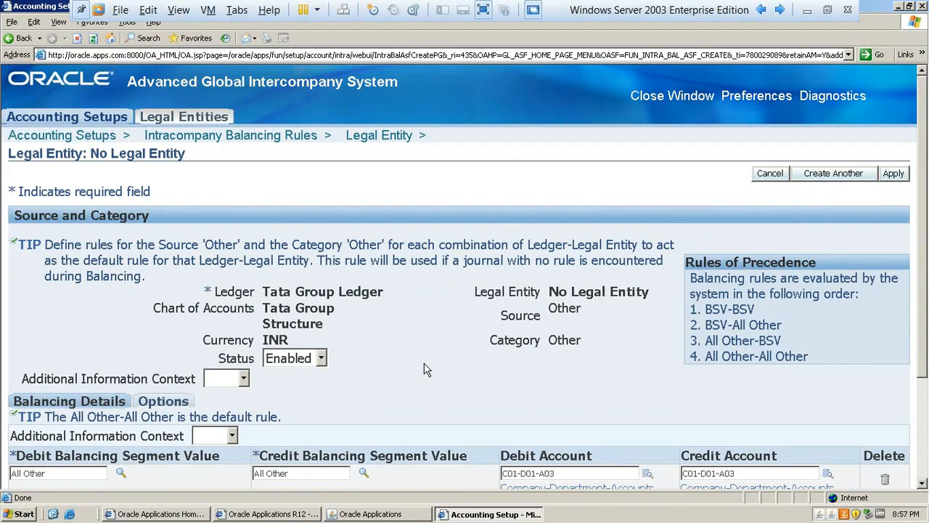
scroll(431, 369, "down", 1)
scroll(431, 369, "down", 2)
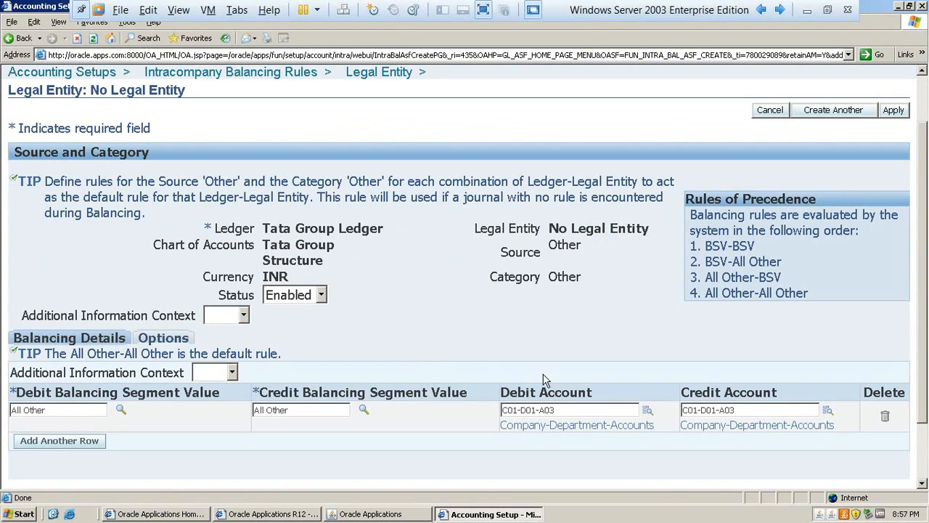
scroll(544, 375, "up", 1)
scroll(546, 379, "up", 2)
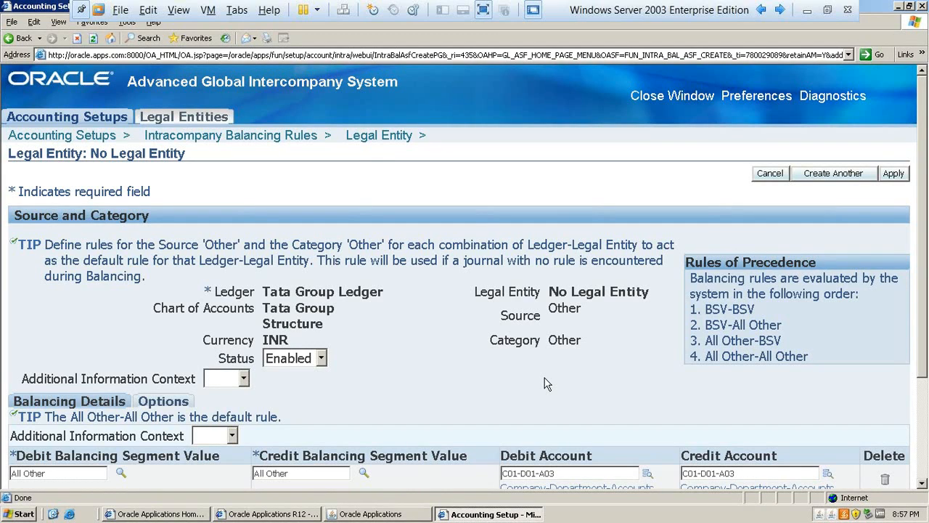
left_click(770, 176)
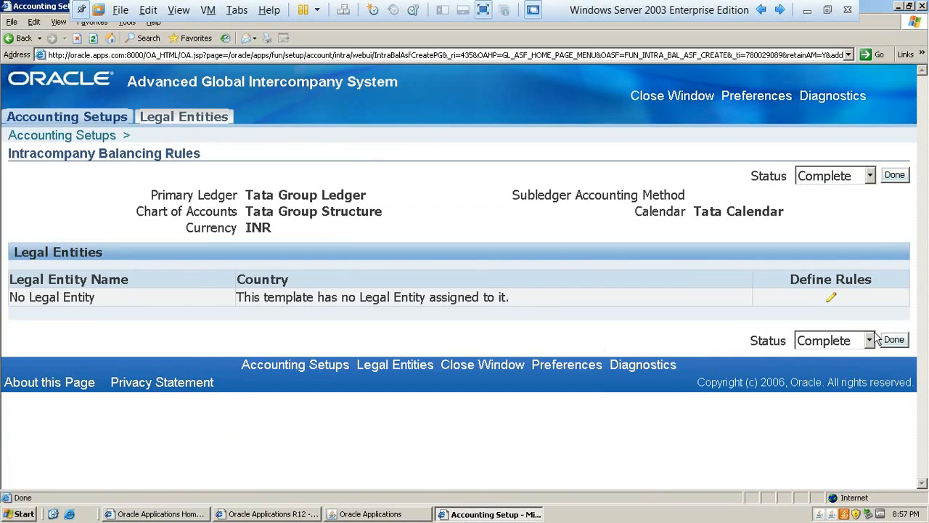
left_click(900, 341)
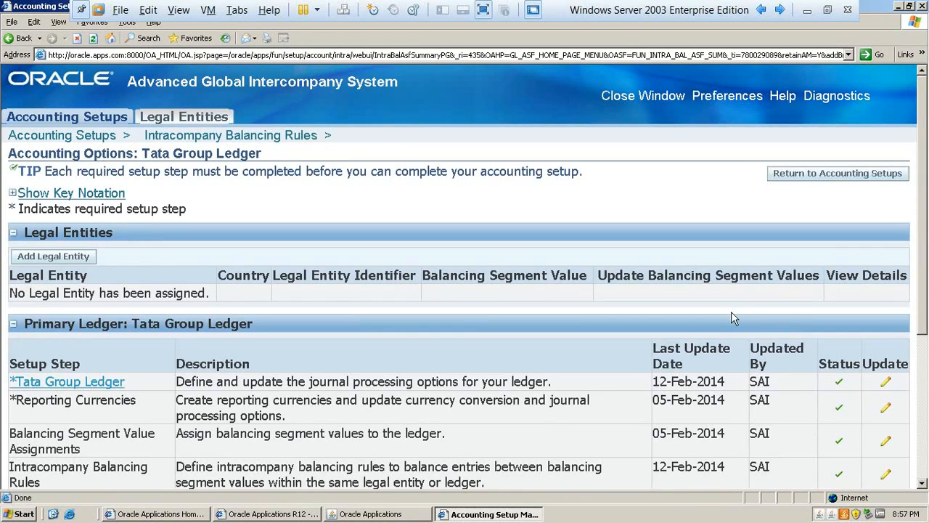
Review the setup steps in Tata Group Ledger's accounting options and close the accounting setup window.
scroll(639, 358, "down", 3)
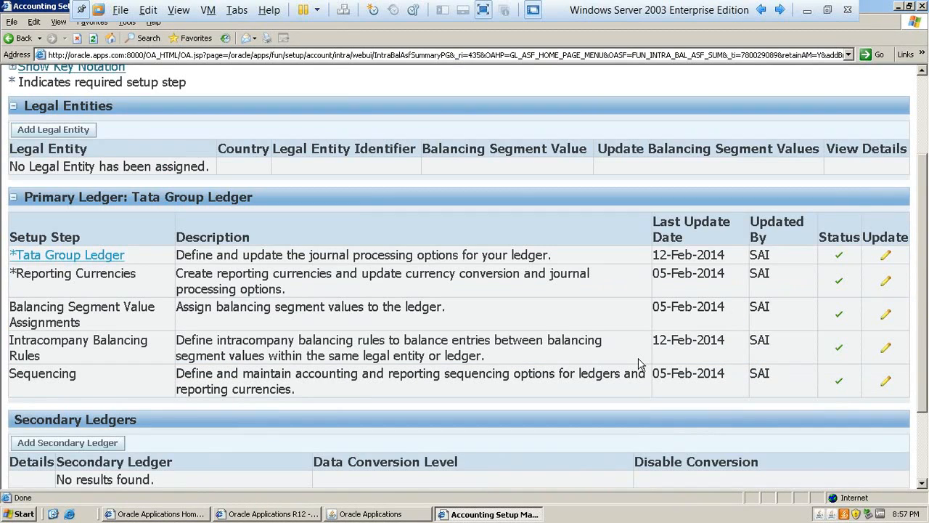
scroll(630, 357, "up", 1)
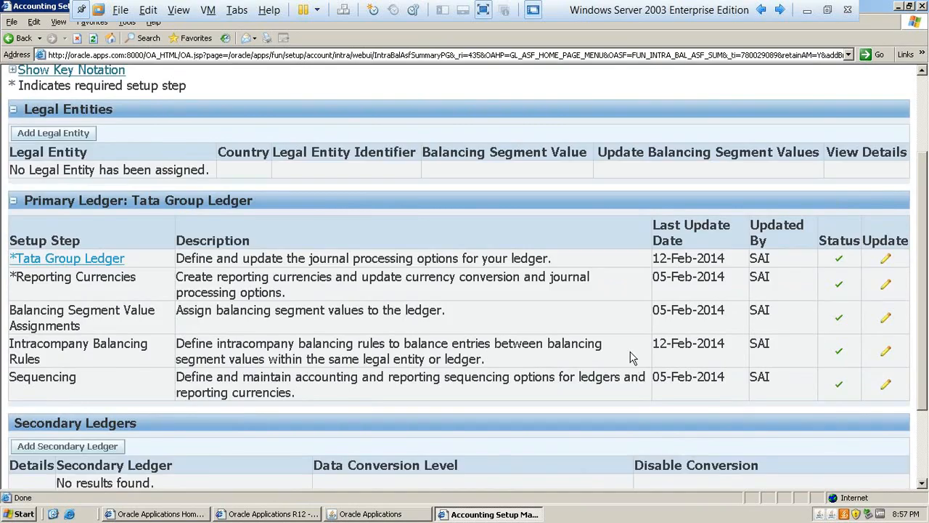
scroll(630, 358, "up", 2)
scroll(682, 285, "up", 2)
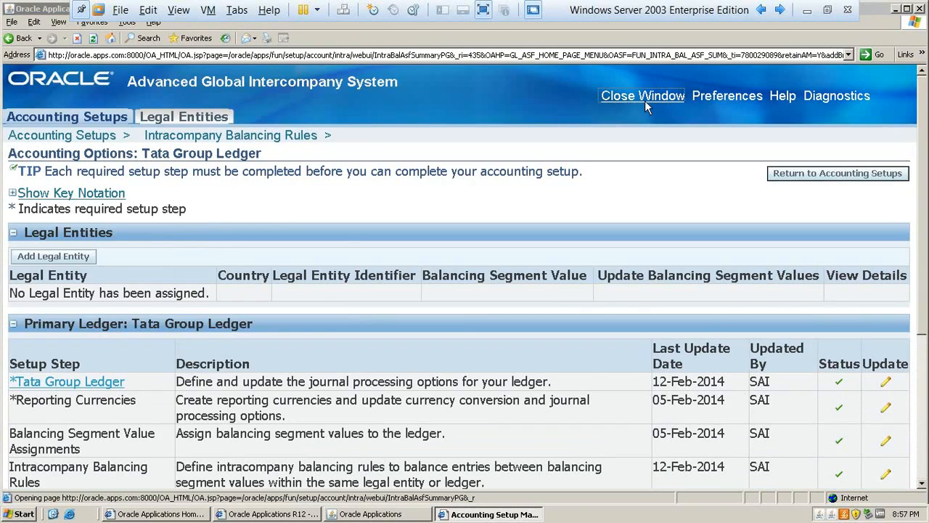
left_click(644, 96)
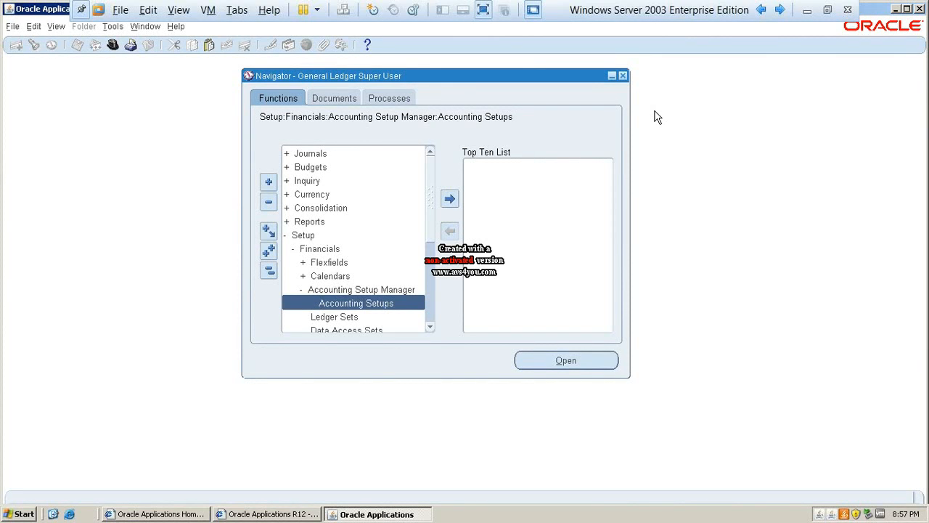
Open the Enter Journals form and find the journals for period Jan-14.
key("alt+t")
key("c")
key("alt+o")
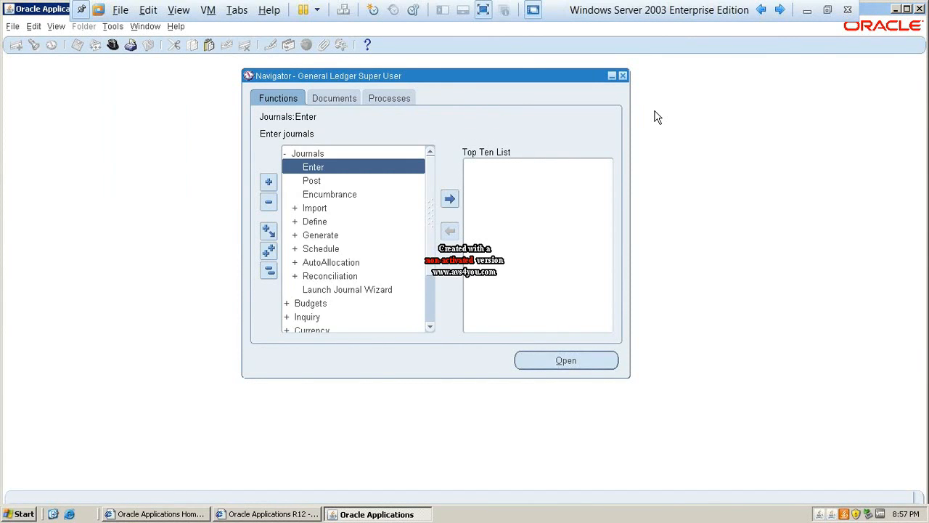
key("alt+o")
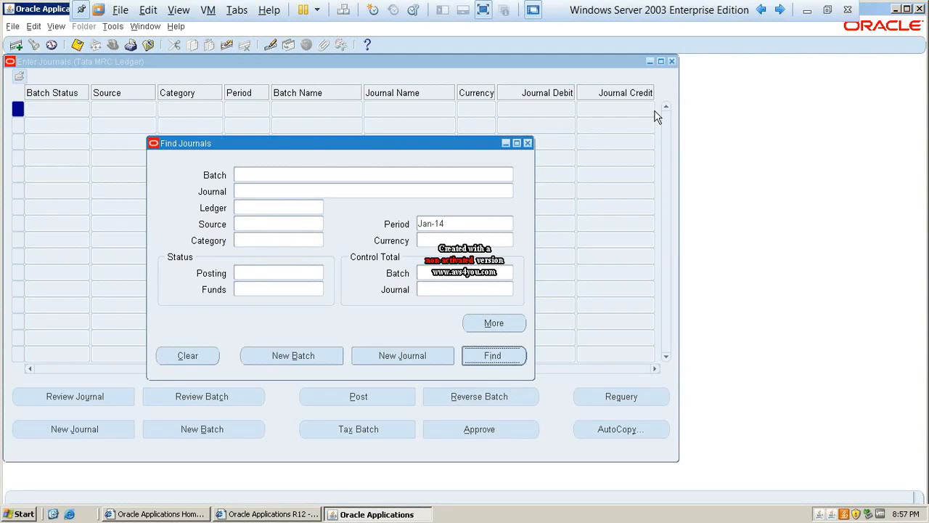
key("Return")
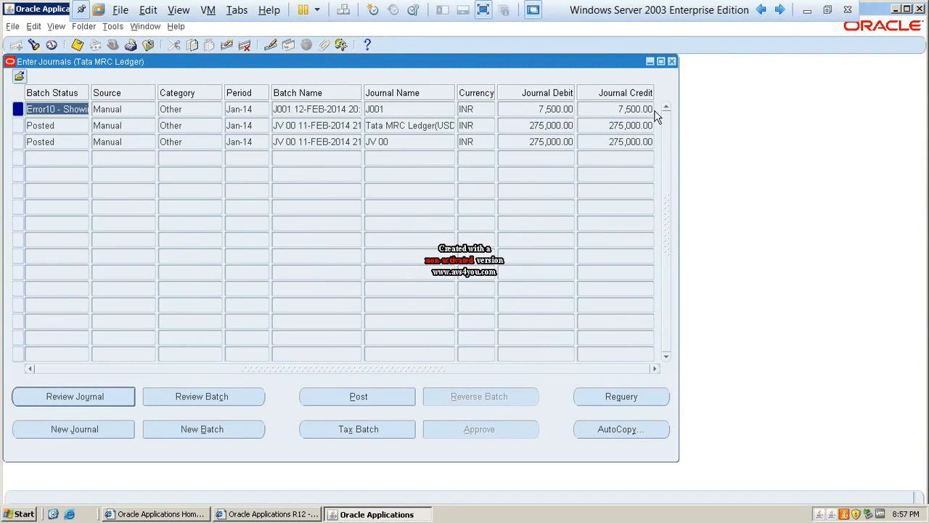
Read the full batch status of journal J001 in the field editor and cancel out of it.
key("alt+e")
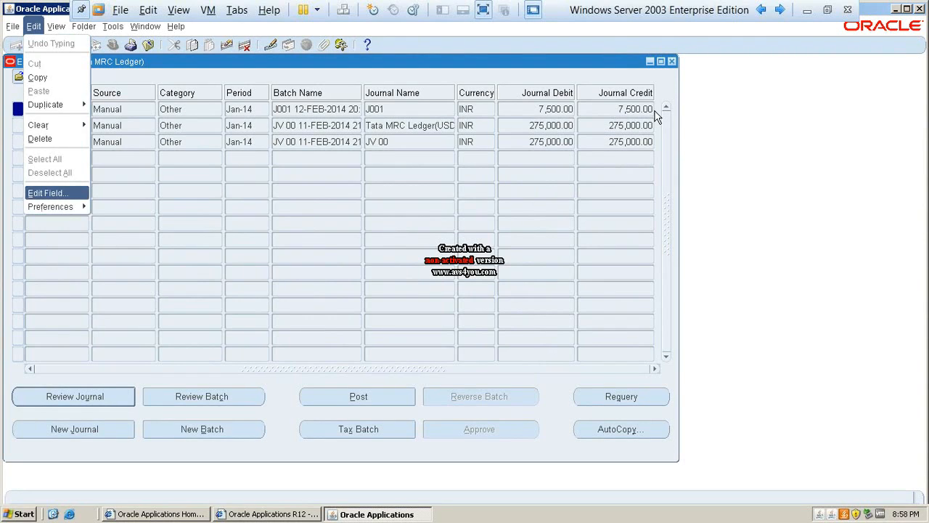
key("Return")
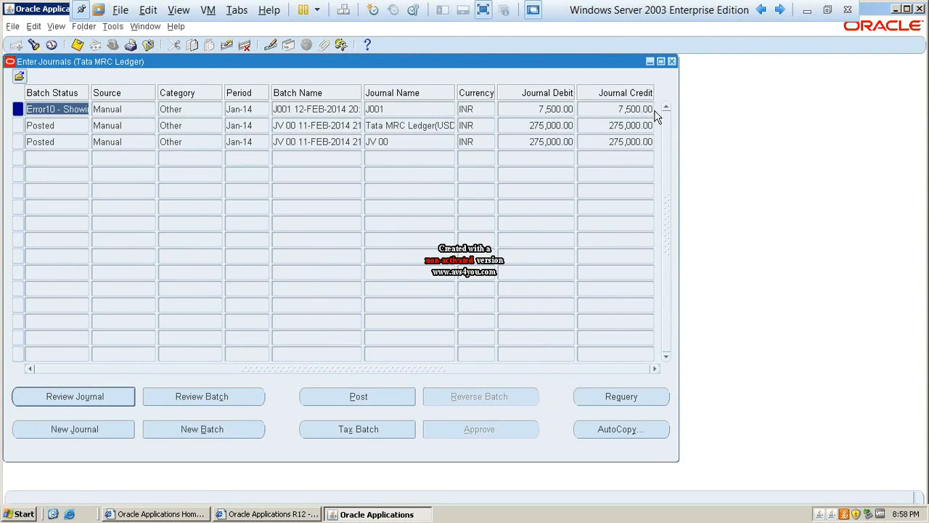
key("alt+e")
key("Return")
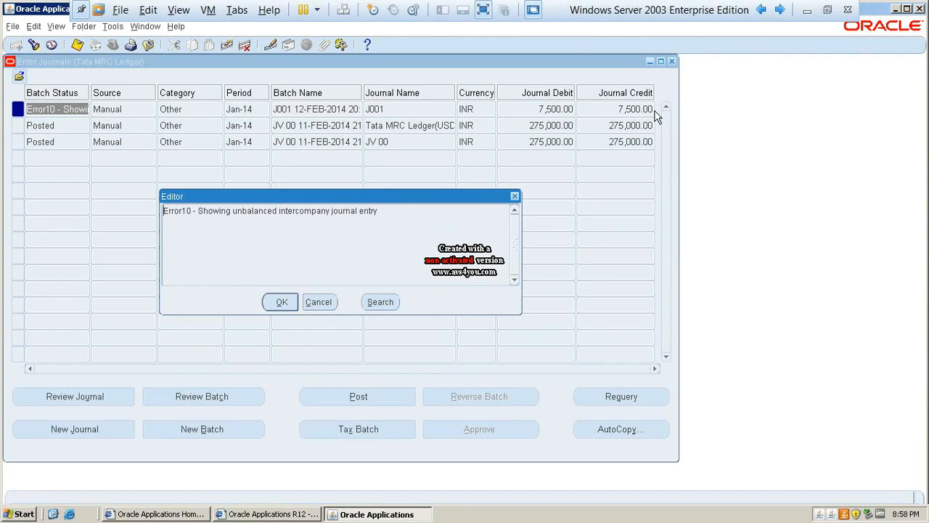
left_click(325, 302)
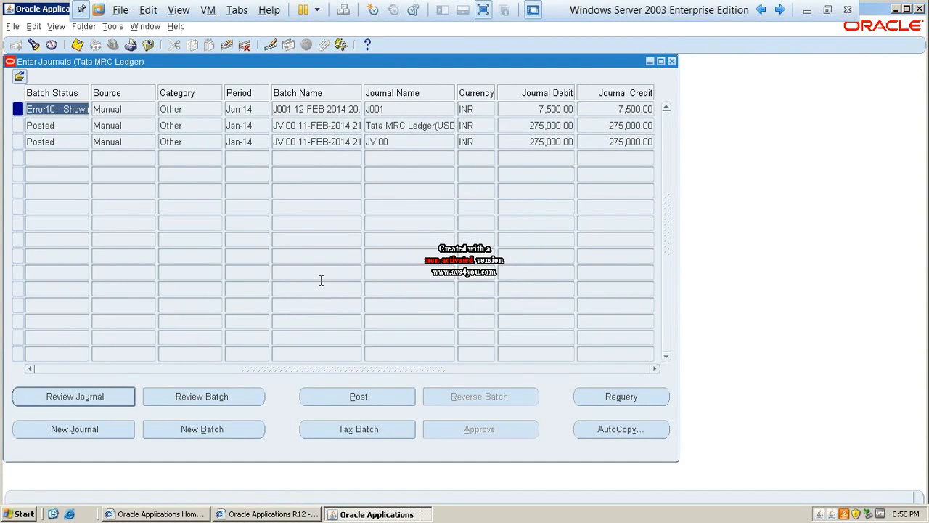
Submit the J001 batch for posting again and list all own concurrent requests.
key("alt+p")
key("Return")
key("alt+v")
key("Up")
key("Return")
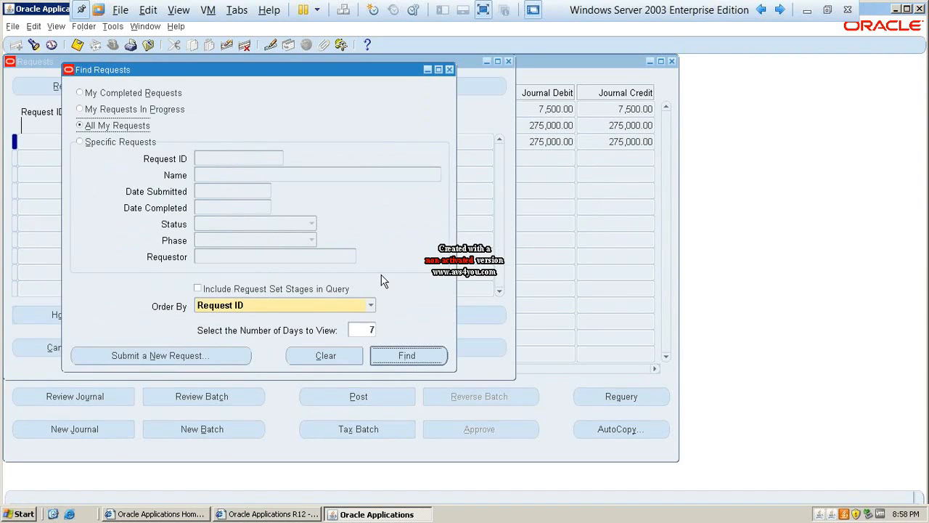
key("Return")
Refresh the request list until the newest Posting request completes, and close the requests window.
left_click(76, 86)
left_click(76, 86)
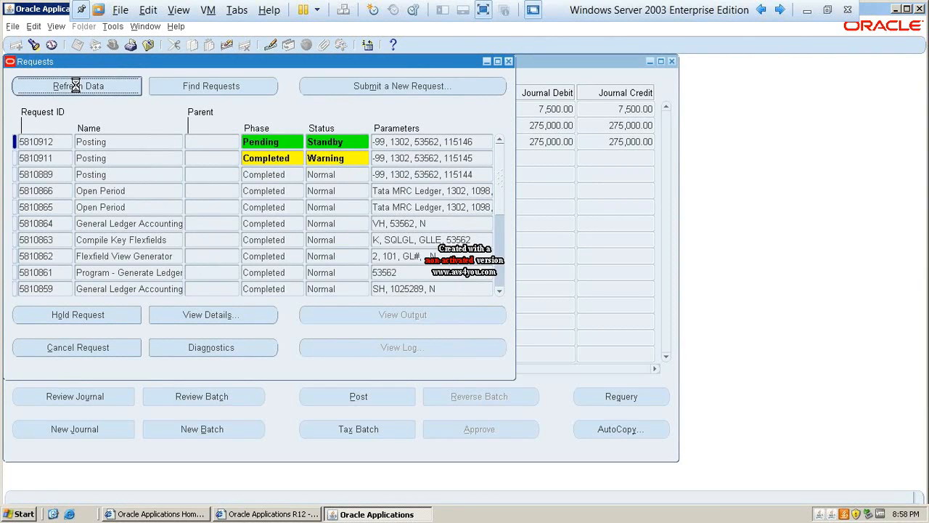
left_click(76, 86)
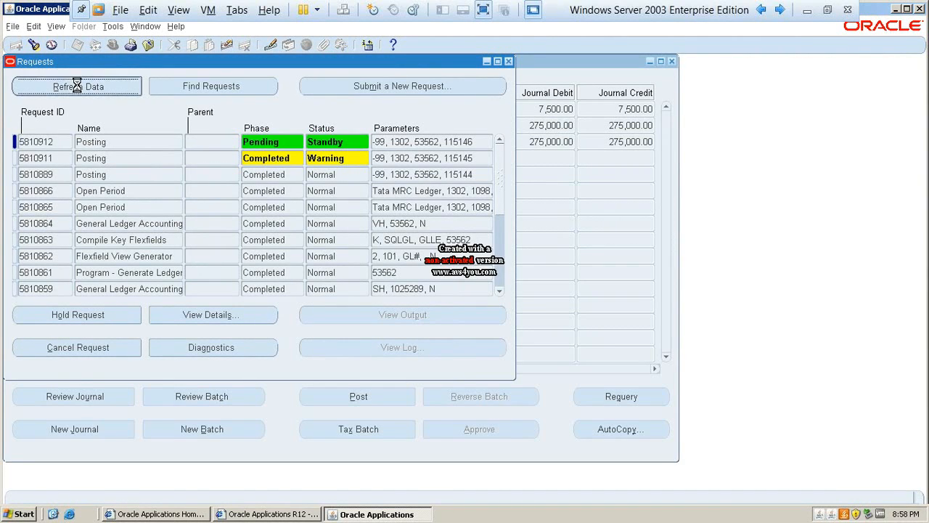
left_click(77, 87)
left_click(79, 88)
left_click(87, 86)
left_click(88, 85)
left_click(115, 86)
left_click(116, 86)
left_click(116, 87)
left_click(116, 87)
left_click(115, 88)
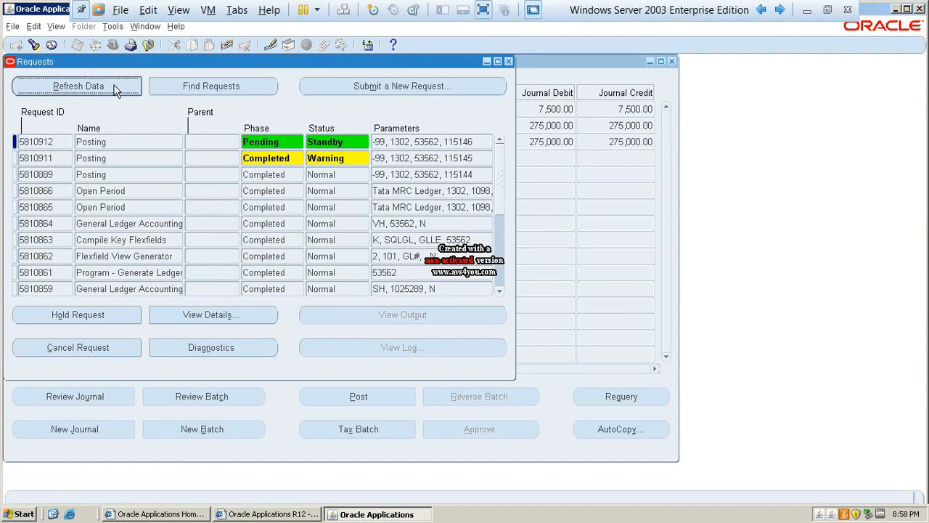
left_click(114, 88)
left_click(114, 87)
left_click(113, 87)
left_click(114, 88)
left_click(113, 85)
left_click(112, 84)
left_click(112, 83)
left_click(111, 83)
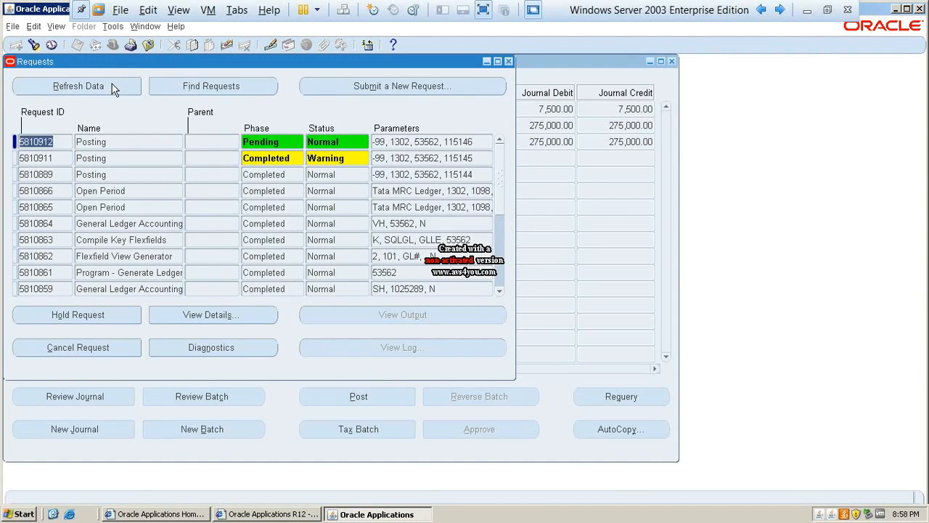
left_click(112, 84)
left_click(112, 84)
left_click(112, 84)
left_click(112, 84)
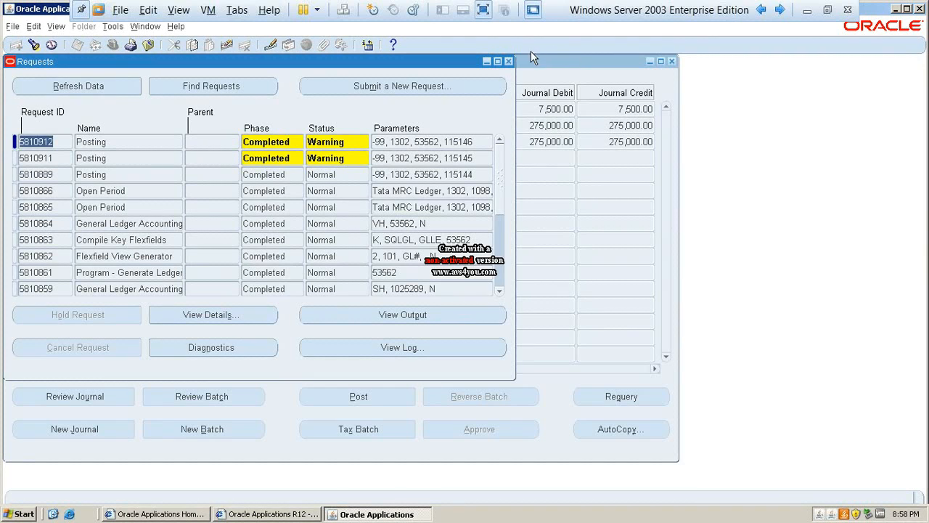
left_click(508, 61)
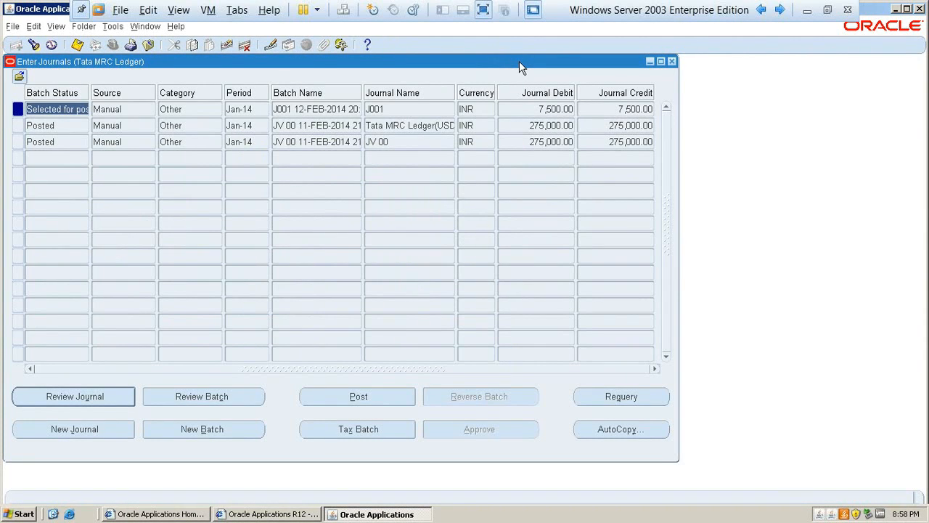
Leave the journals form and open the Key Flexfield Segments form.
key("F4")
key("ctrl+l")
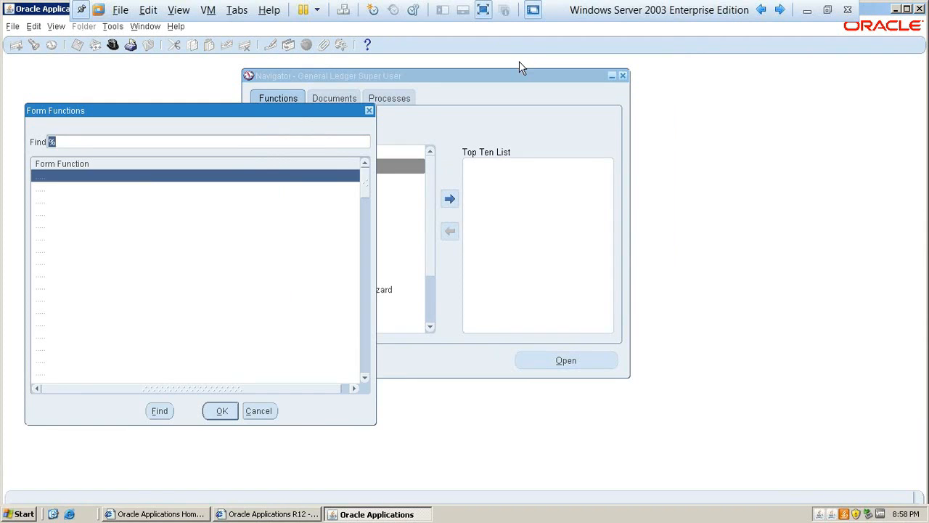
type("Key Flexfield")
key("Down")
key("Return")
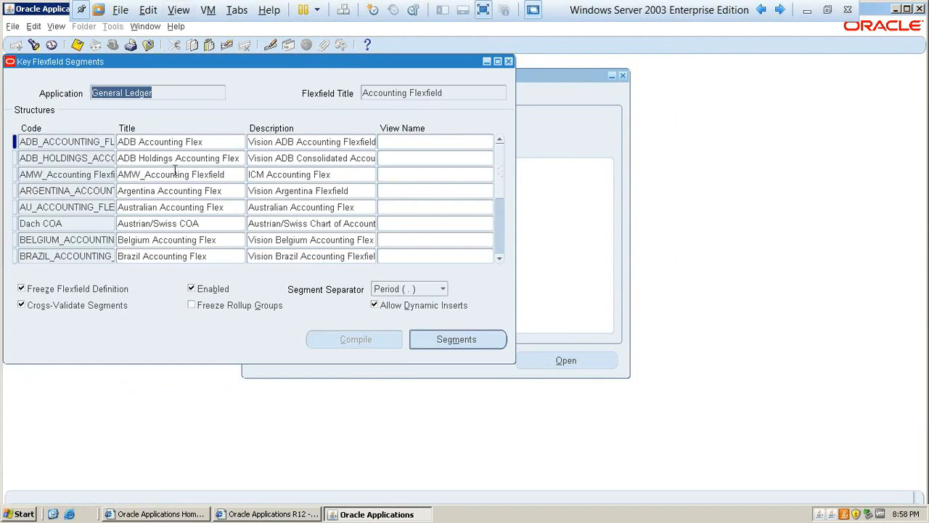
Find the Accounting Flexfield structures matching t% and select Tata Group Structure.
left_click(196, 175)
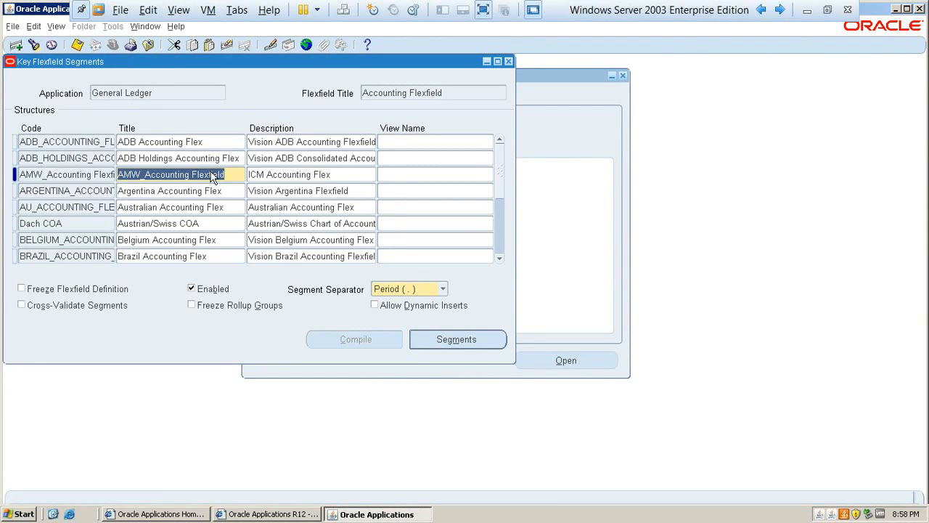
key("alt+v")
type("ft%")
key("Return")
key("Down")
key("Down")
key("Down")
key("Return")
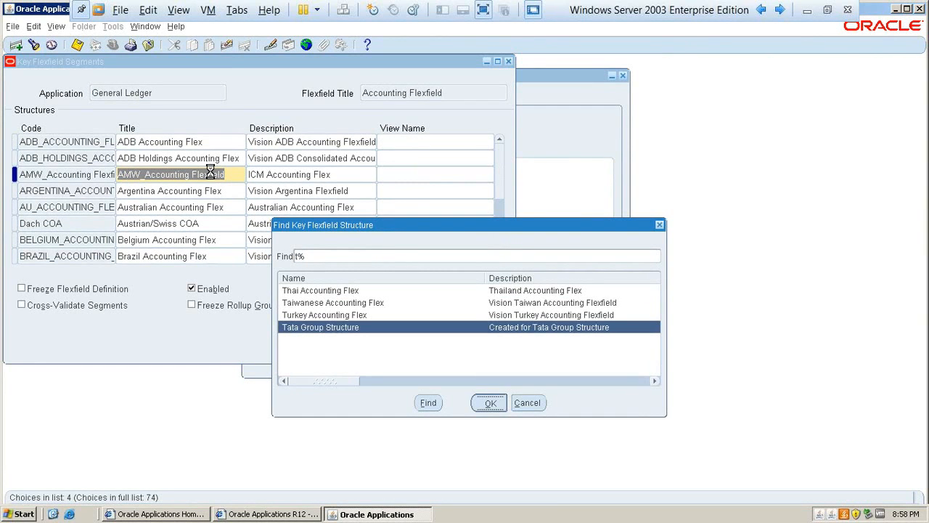
Unfreeze Tata Group Structure's flexfield definition and open its segments.
left_click(46, 291)
key("Return")
left_click(492, 342)
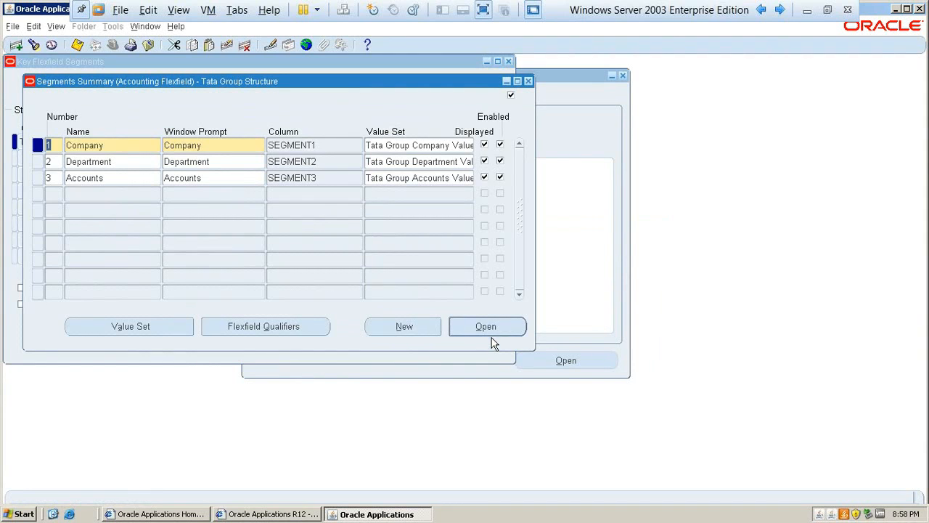
Enable the Intercompany Segment qualifier for the Company segment, save it and close the qualifiers.
left_click(296, 328)
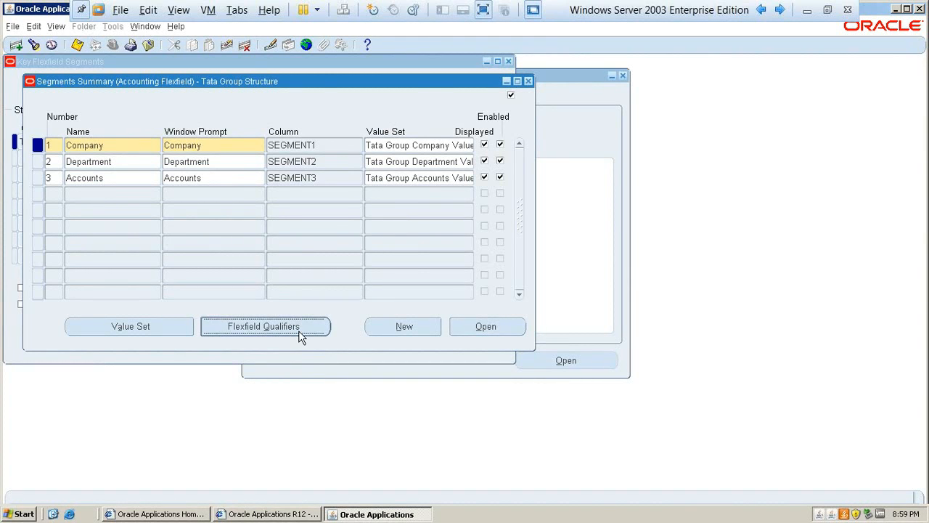
left_click(105, 181)
left_click(109, 197)
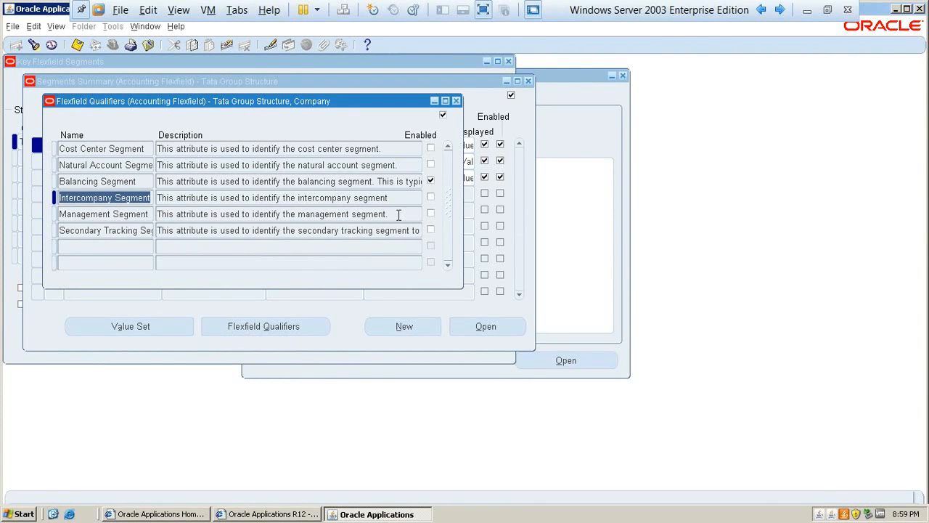
left_click(432, 198)
key("ctrl+s")
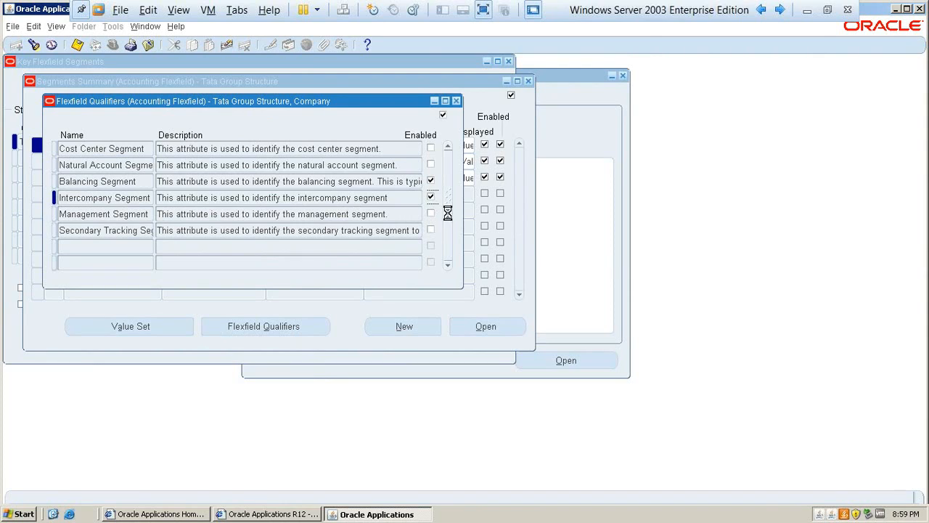
left_click(457, 101)
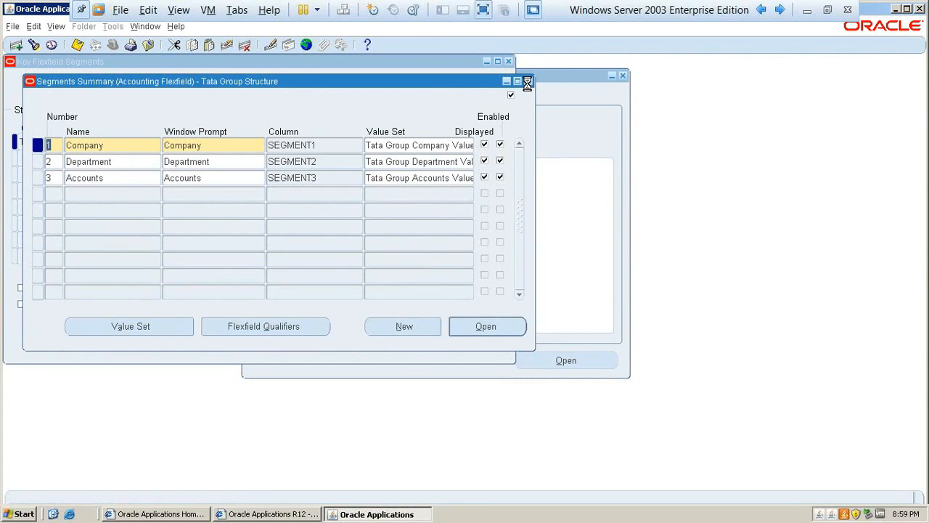
Close the segments summary, freeze Tata Group Structure's flexfield definition again and compile it.
left_click(528, 81)
left_click(117, 291)
key("Return")
left_click(361, 334)
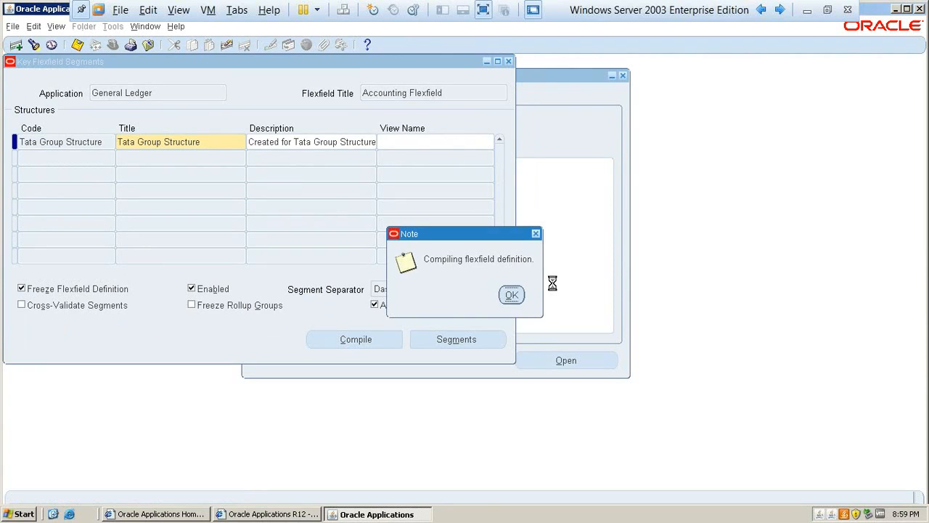
key("Return")
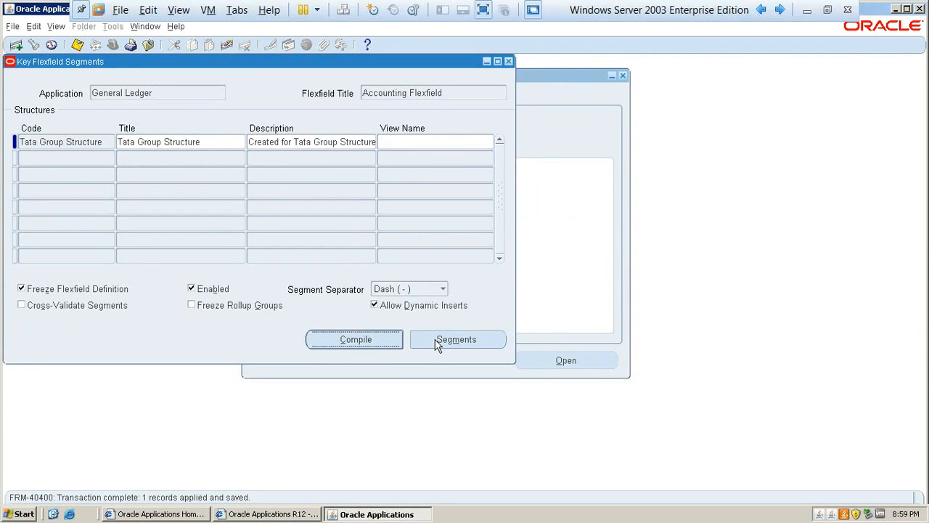
Check the Company segment's Balancing and Intercompany qualifiers, and close the qualifier, segment and key flexfield windows.
left_click(436, 341)
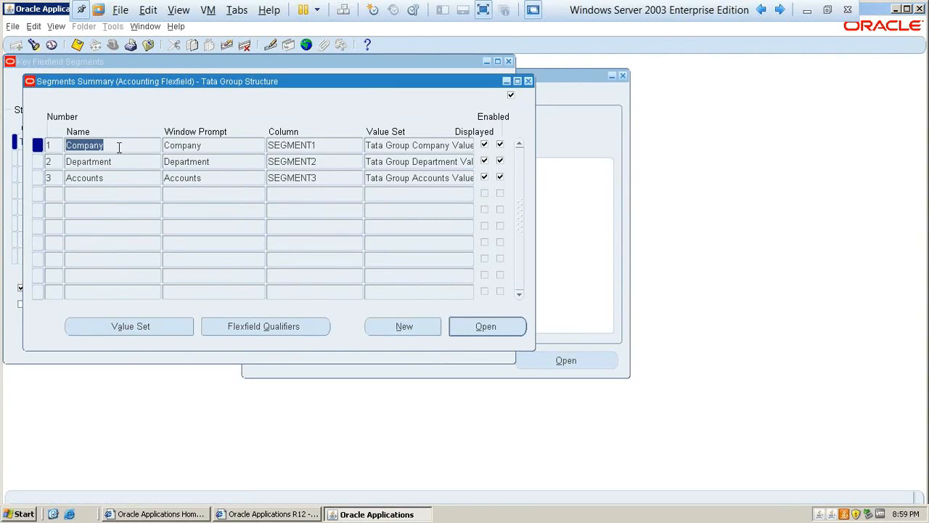
left_click(259, 324)
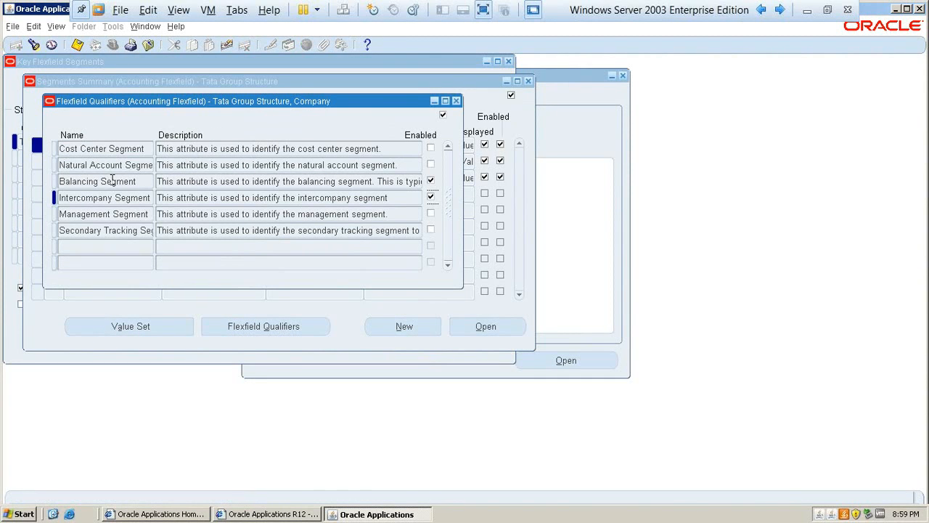
left_click(113, 180)
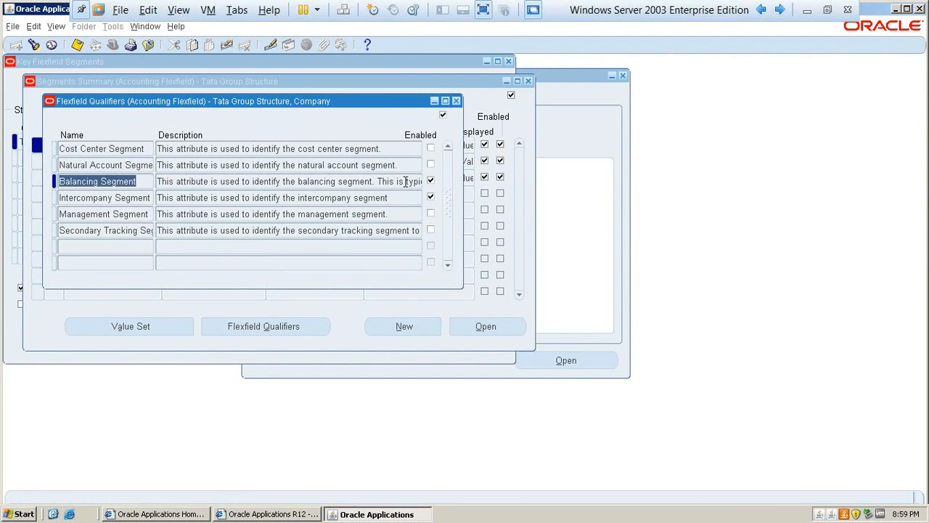
left_click(132, 197)
left_click(244, 196)
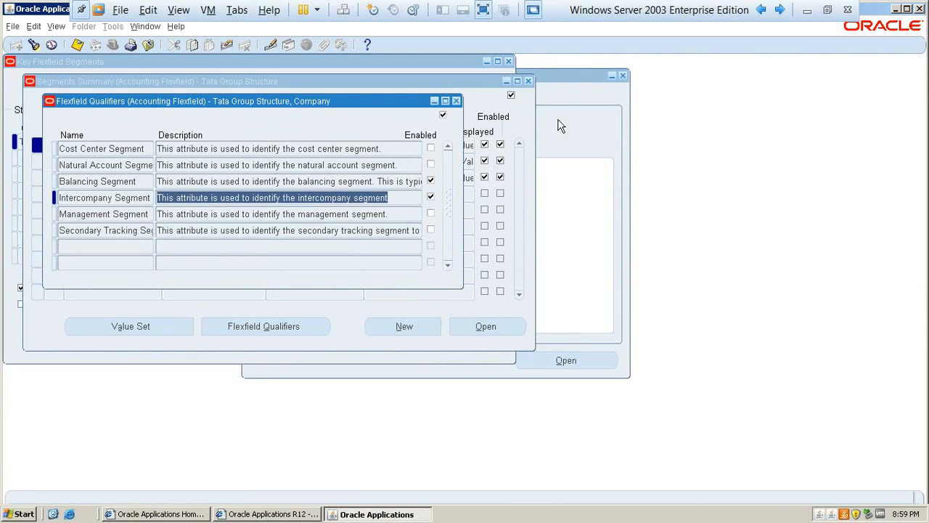
left_click(456, 101)
left_click(528, 81)
left_click(509, 61)
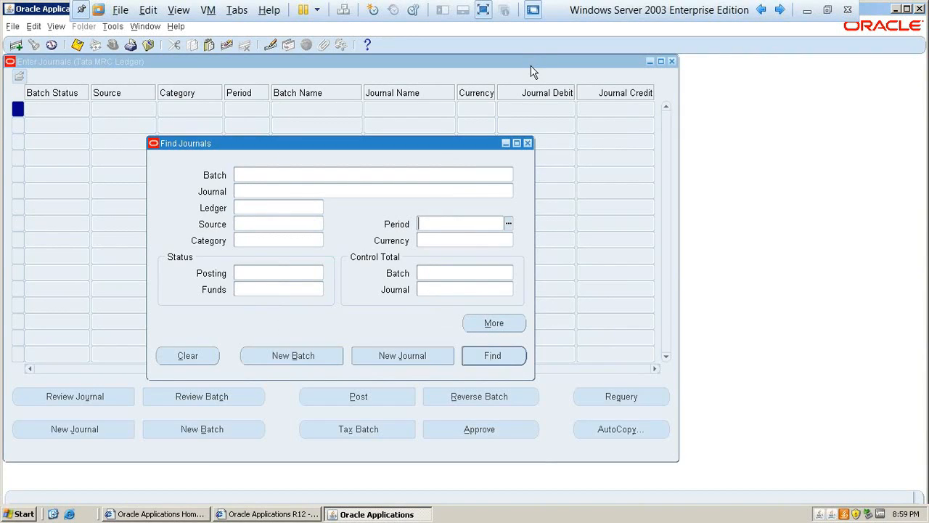
Find the Jan-14 journals, open journal J001 and submit it for posting.
key("ctrl+l")
key("Return")
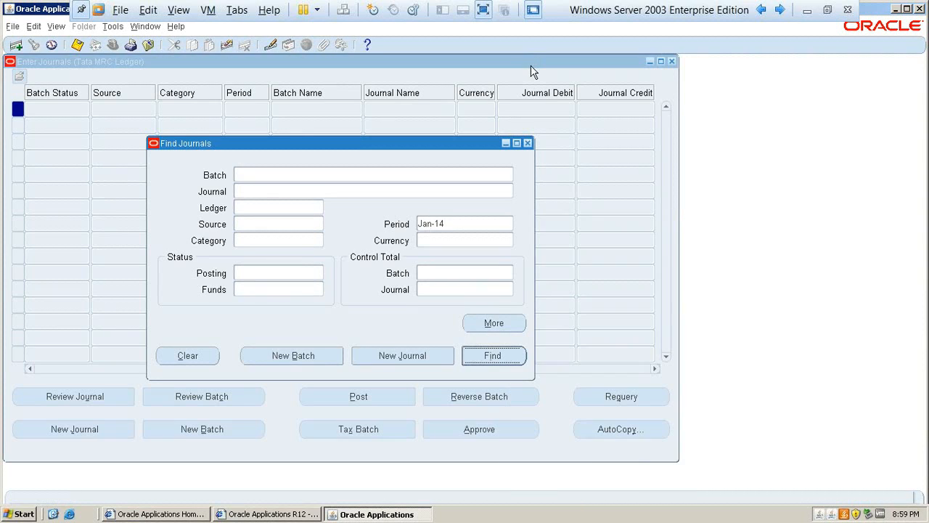
key("Return")
key("Return")
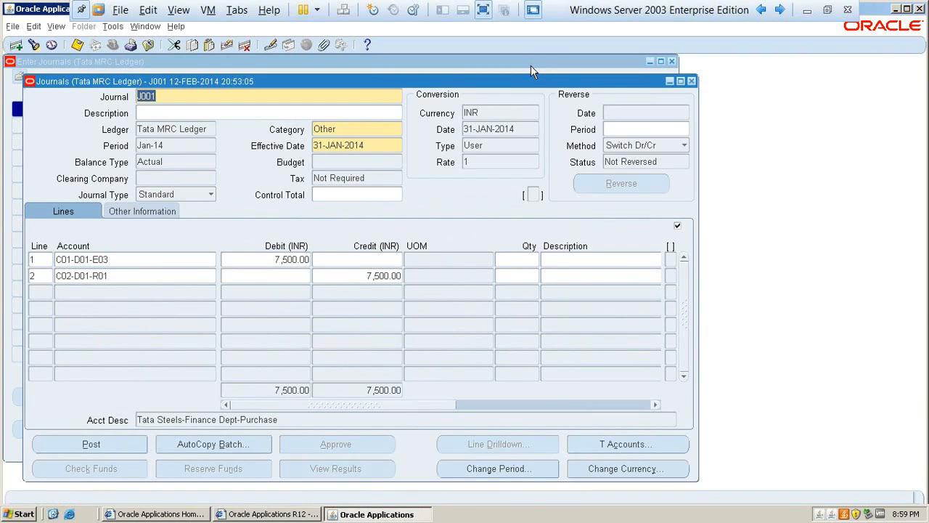
key("alt+p")
key("Return")
List all concurrent requests, refresh until the newest Posting request completes, and close the requests and journal windows.
key("alt+v")
key("r")
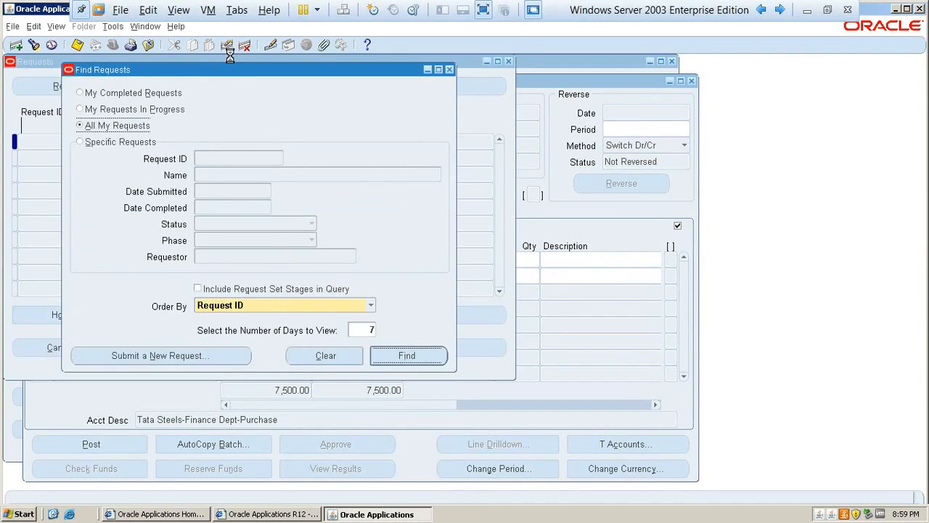
key("alt+i")
left_click(88, 83)
left_click(88, 82)
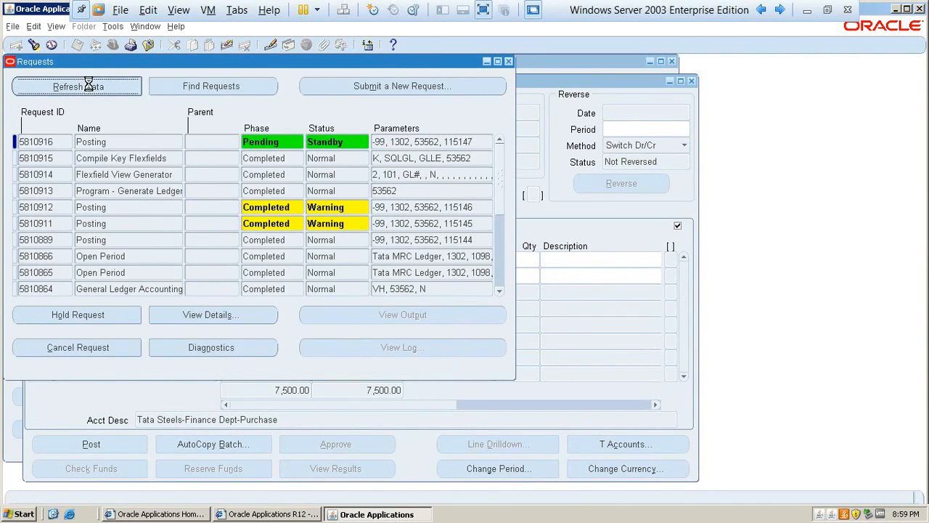
left_click(90, 86)
left_click(92, 85)
left_click(92, 86)
left_click_drag(301, 66, 378, 70)
left_click(156, 86)
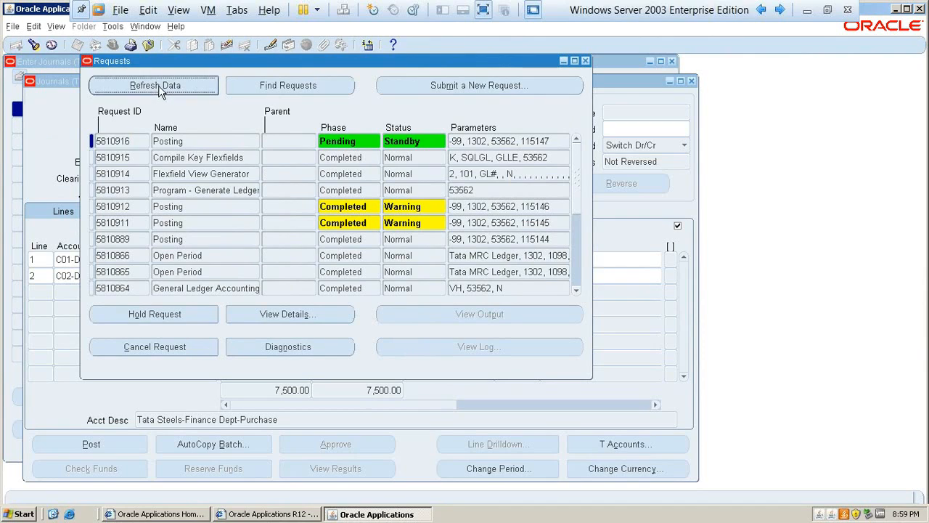
left_click(160, 85)
left_click(159, 85)
left_click(164, 80)
left_click(165, 85)
left_click(165, 86)
left_click(165, 86)
left_click(164, 82)
left_click(166, 85)
left_click(167, 85)
left_click(166, 85)
left_click(167, 86)
left_click(167, 86)
left_click(168, 86)
left_click(168, 85)
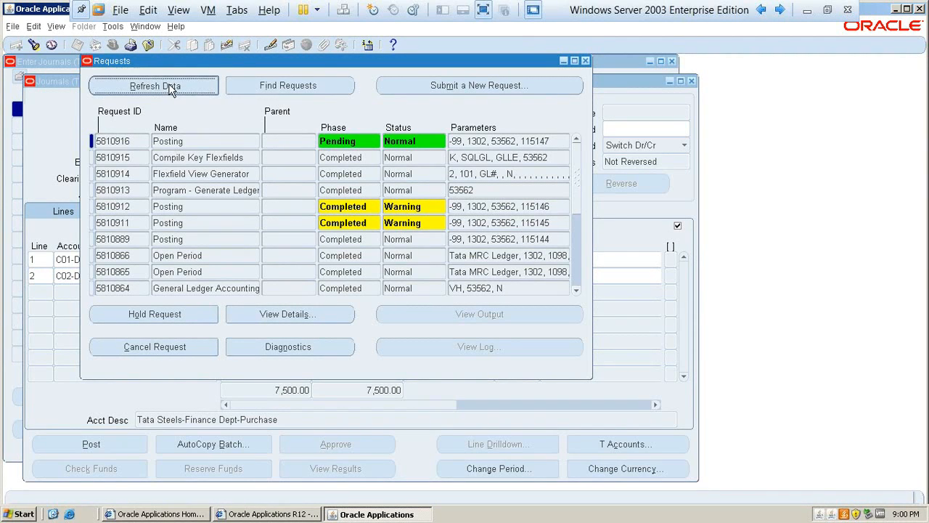
left_click(167, 86)
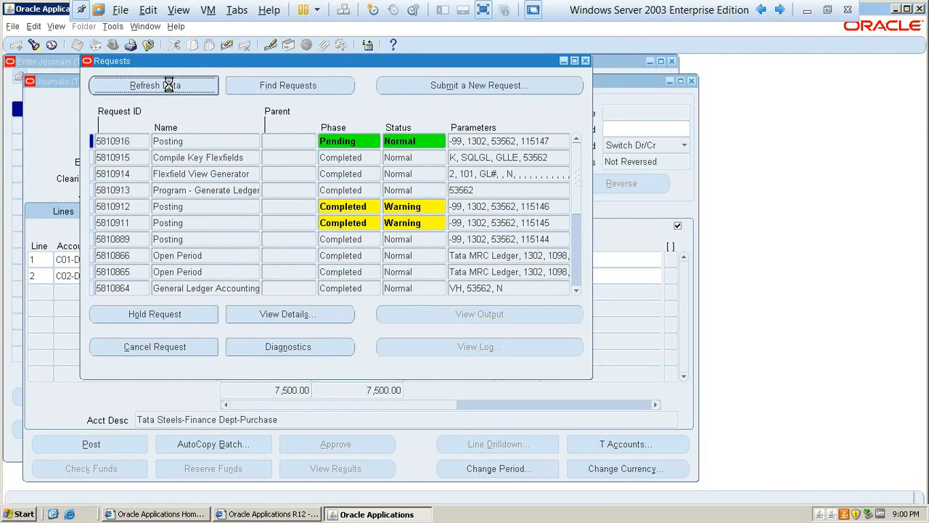
left_click(169, 86)
left_click(170, 85)
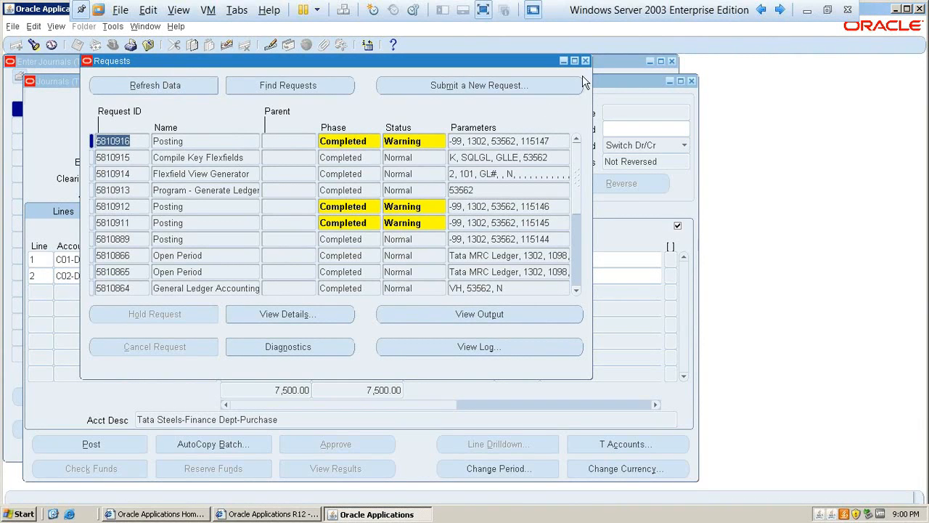
left_click(585, 62)
left_click(692, 80)
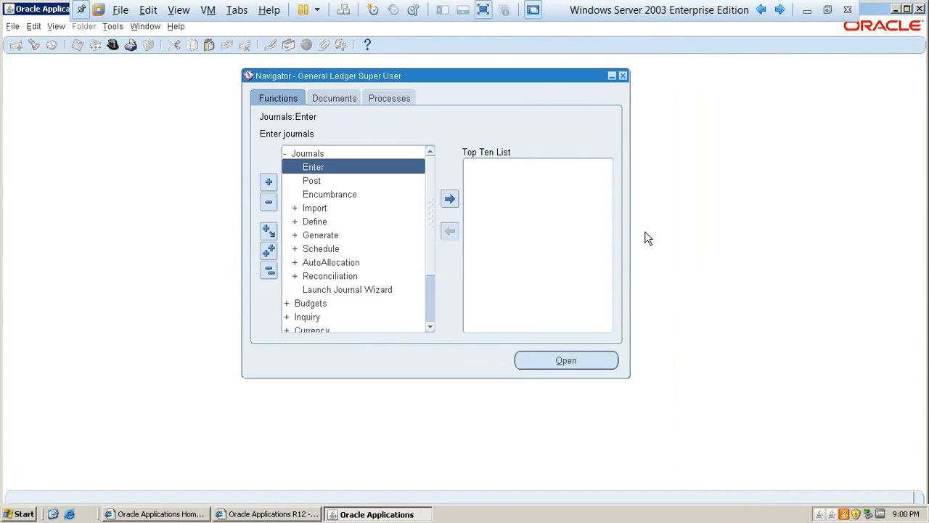
Reopen Enter Journals and find the journals for period Jan-14.
key("Return")
key("Tab")
key("Tab")
key("Tab")
key("Tab")
key("Tab")
key("ctrl+l")
key("Return")
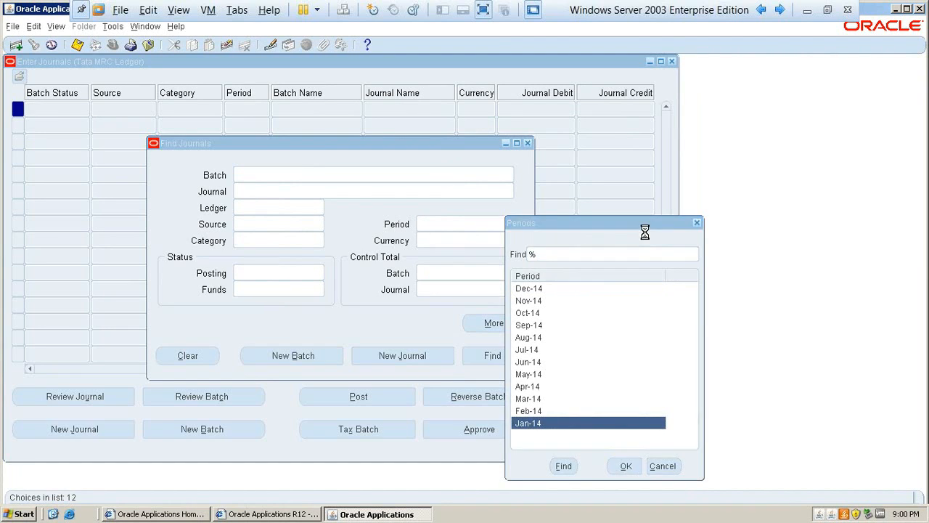
key("Return")
key("alt+e")
key("Escape")
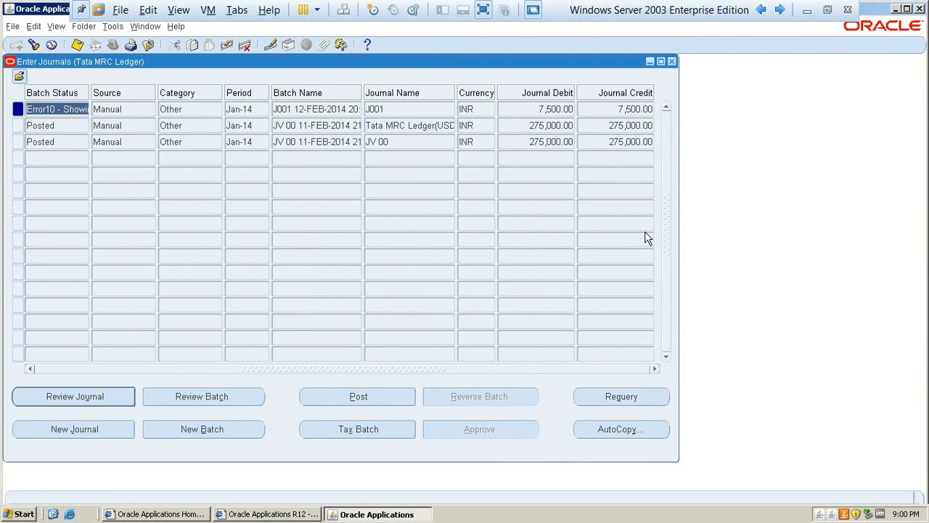
View the full batch status text of journal J001 in the field editor and close the editor.
key("alt+e")
key("Down")
key("Down")
key("Down")
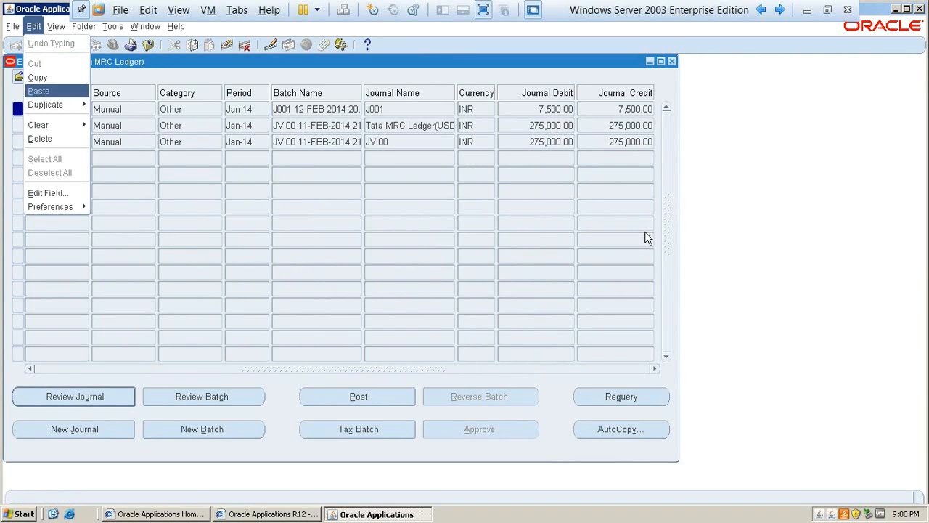
key("Right")
key("Return")
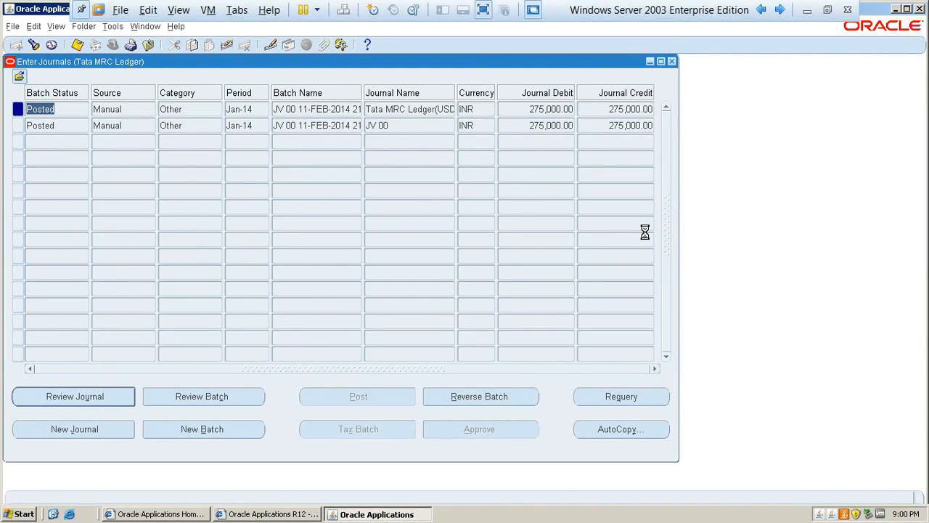
key("alt+e")
key("Up")
key("Up")
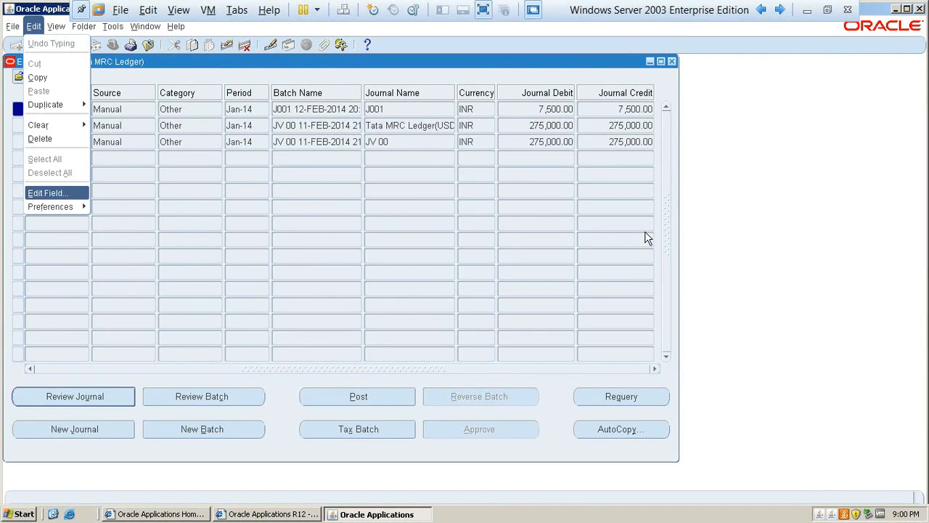
key("Return")
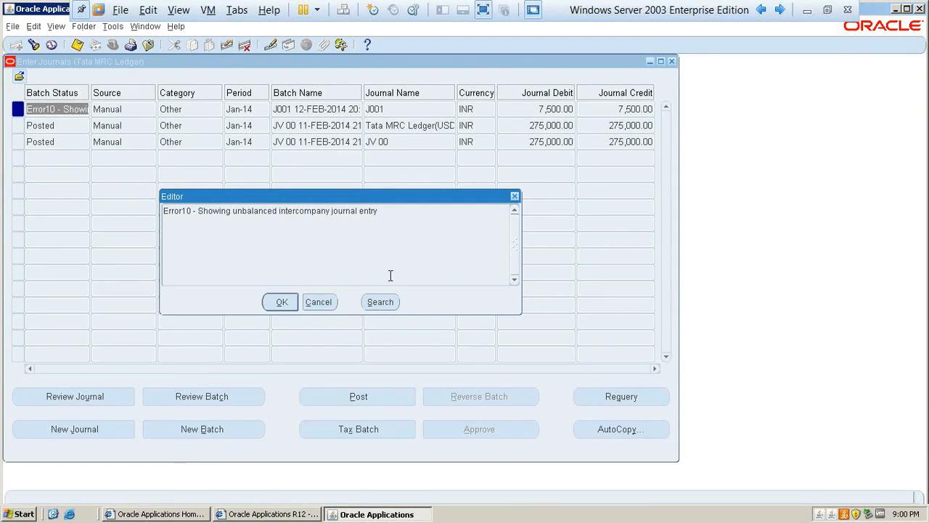
left_click(319, 299)
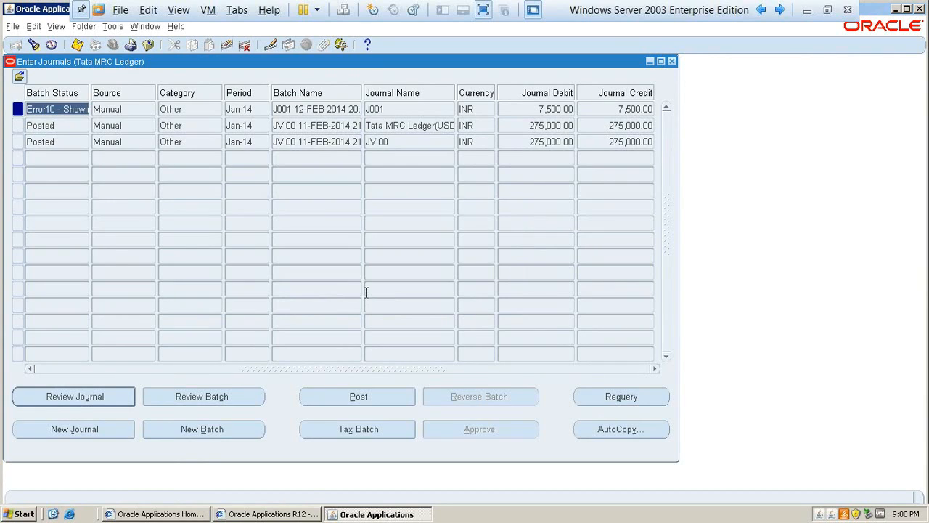
Close the journals list and open Accounting Setups from the Accounting Setup Manager under Financials setup.
key("F4")
key("Up")
key("Return")
key("Down")
key("Down")
key("Down")
key("Down")
key("Down")
key("Down")
key("Return")
key("Down")
key("Return")
key("Down")
key("Down")
key("Down")
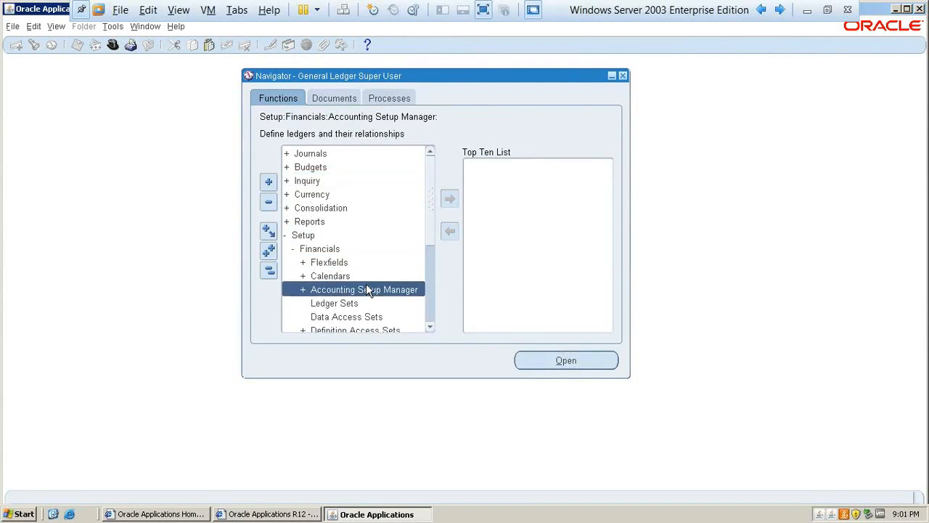
key("Return")
key("Down")
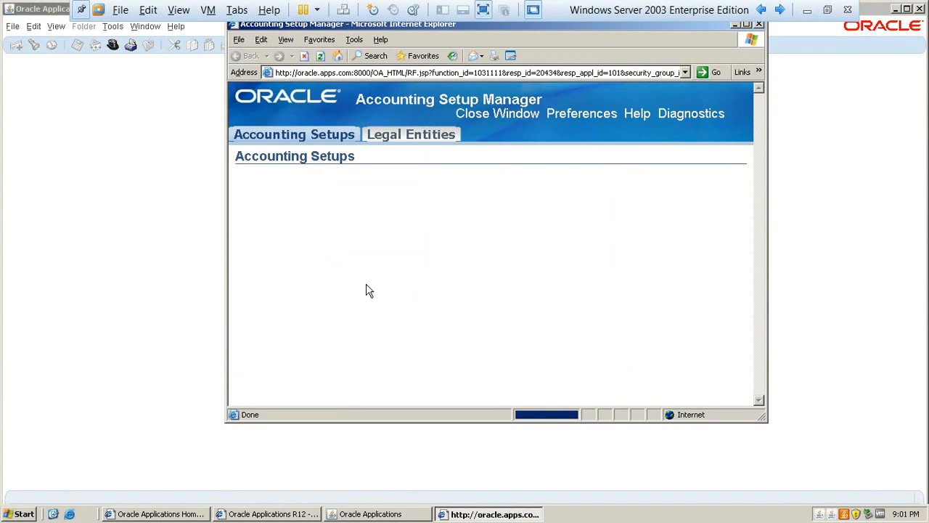
Search the accounting setups by ledger for Tata and close the Accounting Setup Manager window.
key("alt+space")
key("x")
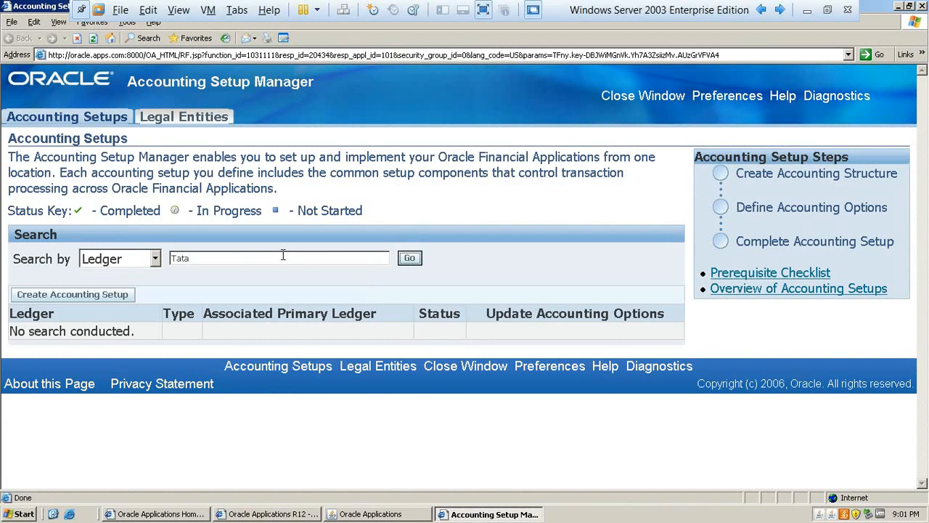
key("Return")
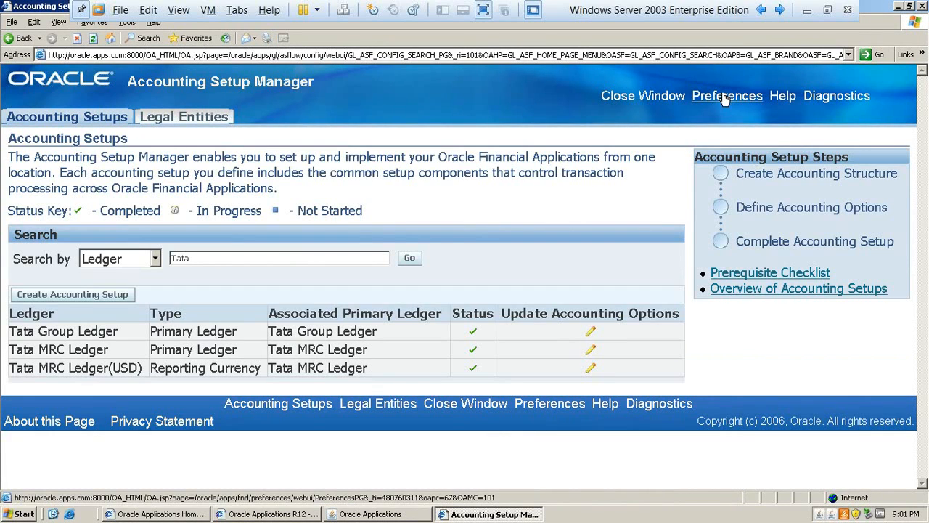
key("alt+F4")
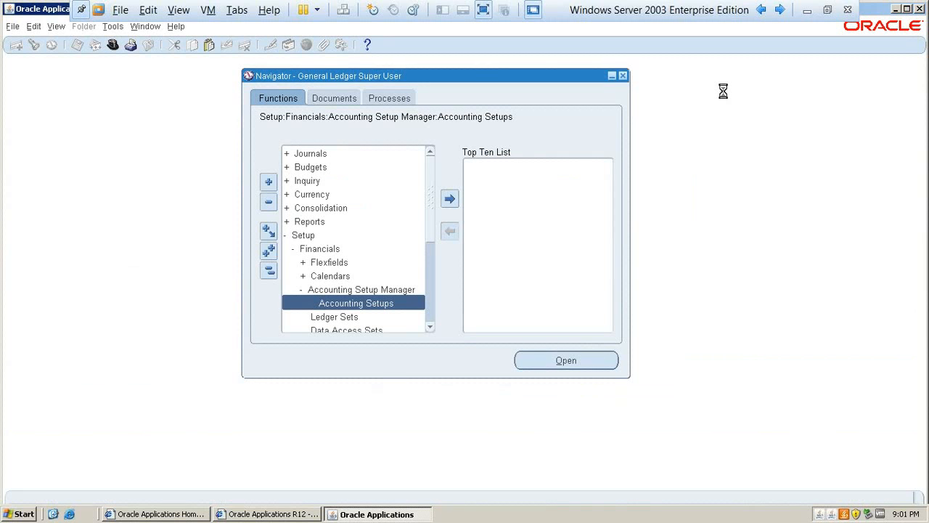
Open the personal profile values and query the profile names with gl%.
key("ctrl+l")
type("pr")
key("F11")
type("gl%")
key("ctrl+F11")
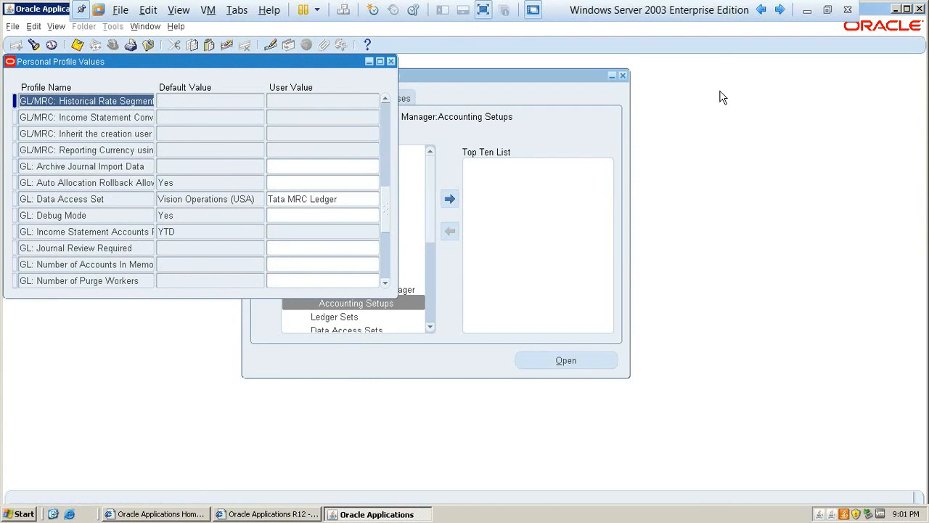
Set the user value of GL: Data Access Set to Tata Group Ledger, save it and close the profile values.
left_click(349, 199)
key("Delete")
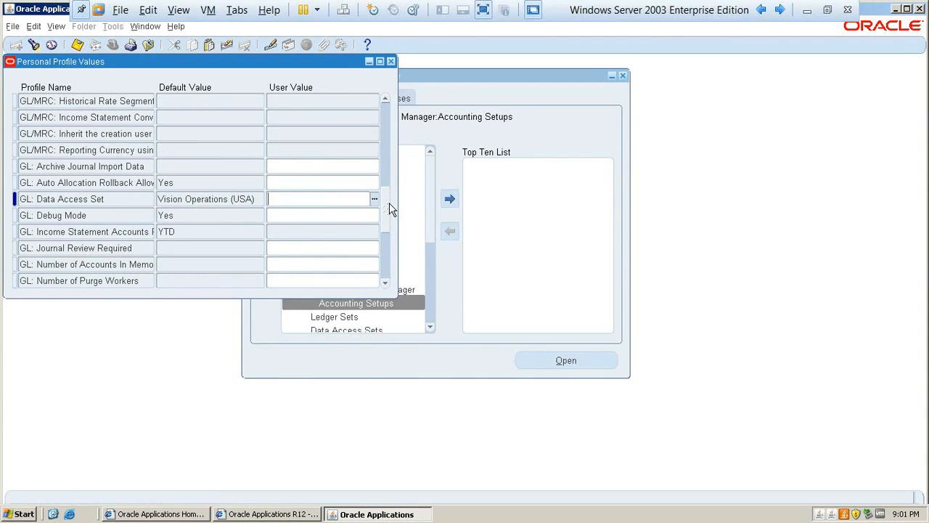
type("tata %")
key("Tab")
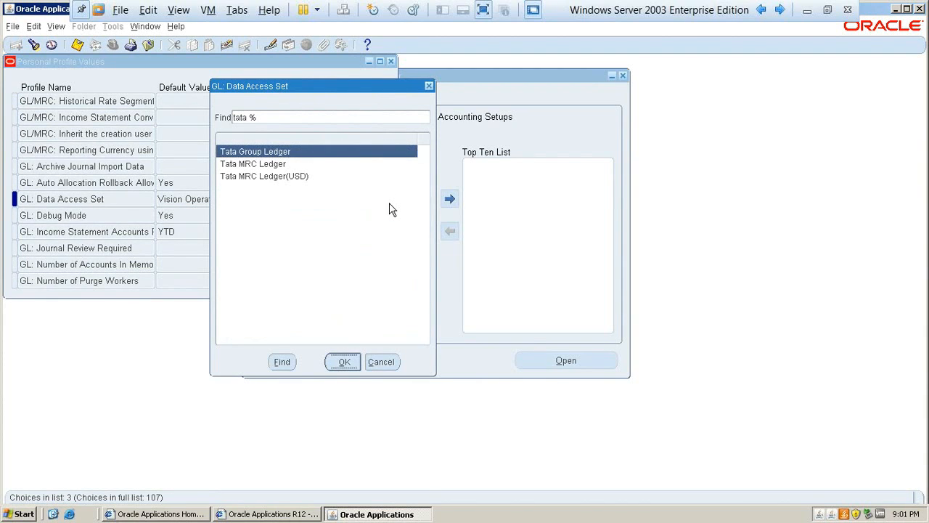
key("Return")
key("ctrl+s")
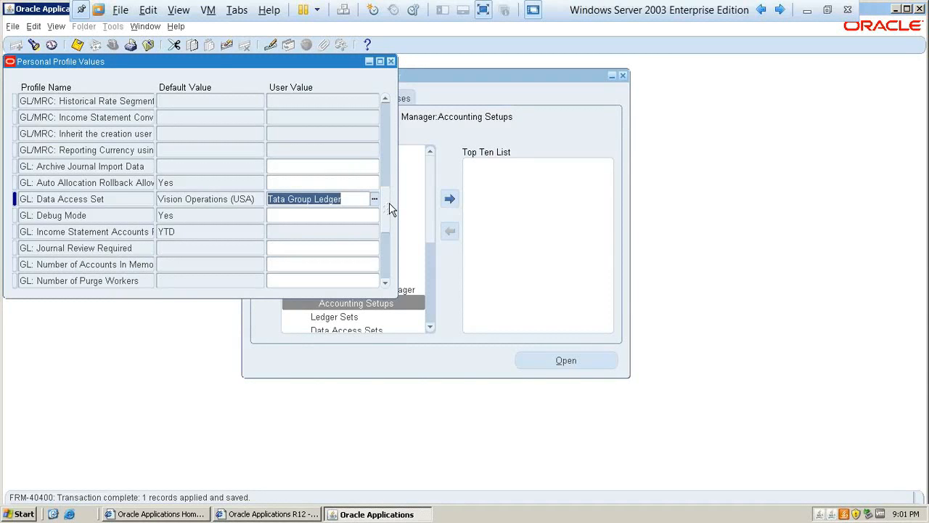
key("Home")
key("shift+End")
key("Home")
key("shift+End")
key("Home")
key("shift+End")
key("Home")
key("shift+End")
key("ctrl+s")
key("F4")
Switch again to the General Ledger Super User responsibility and start a new journal in Tata Group Ledger.
key("alt+f")
key("w")
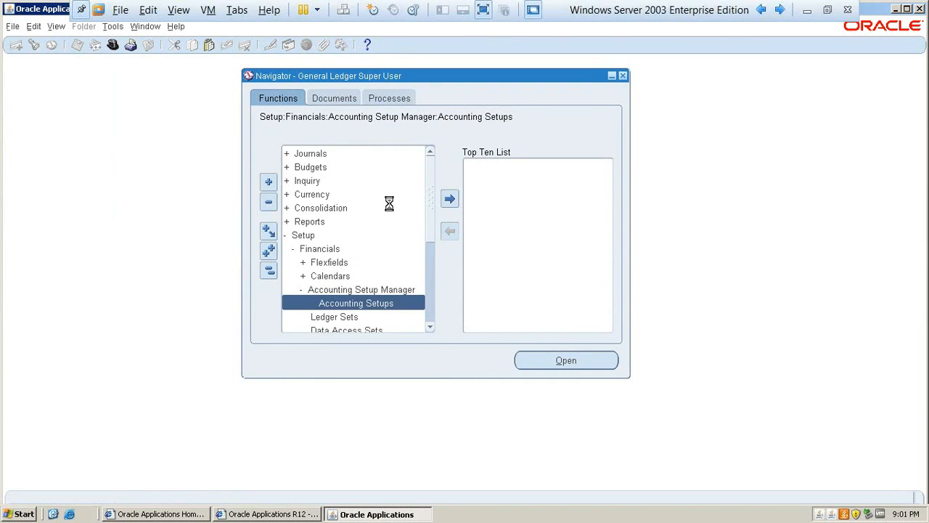
key("Return")
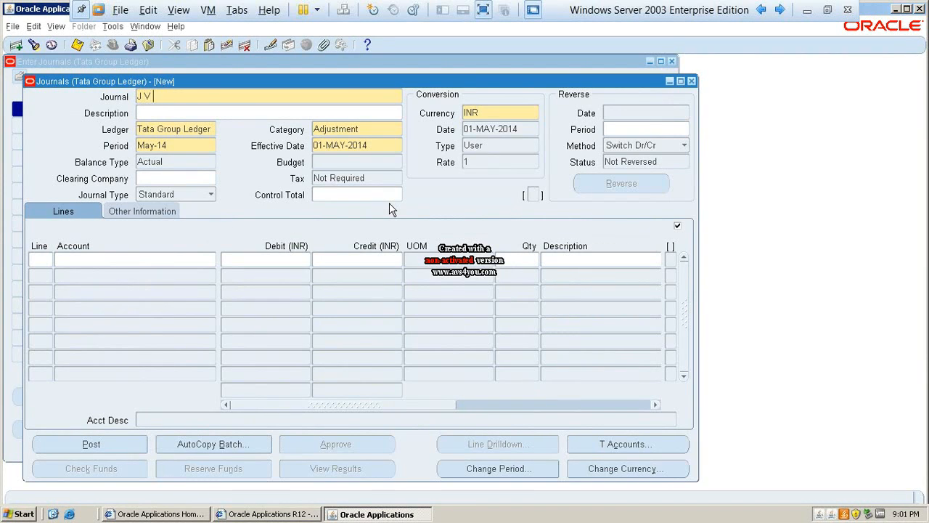
Name the new Tata Group Ledger journal JV 001.
type("V 001")
key("shift+Home")
type("c")
key("BackSpace")
key("alt+e")
key("Escape")
type("JV 00")
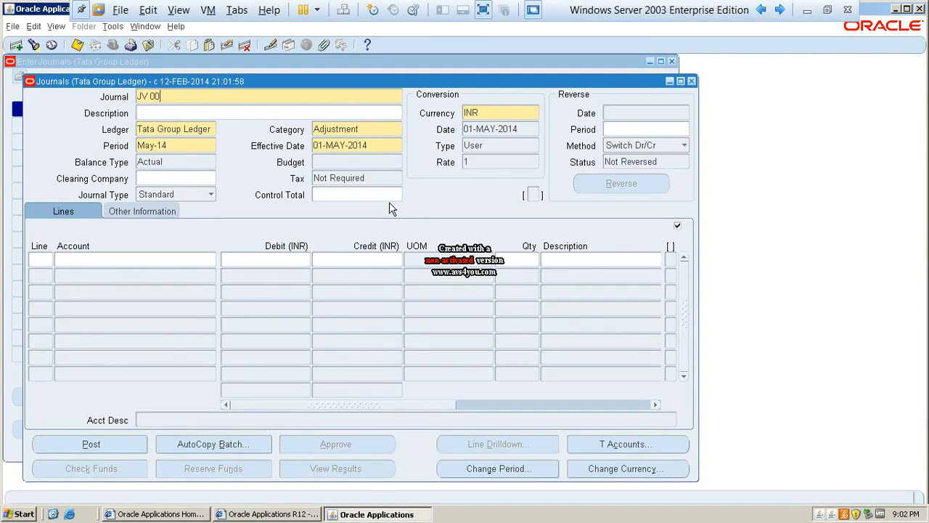
type("1")
Set journal JV 001's category to Other and its period to Jan-14.
key("Tab")
key("Tab")
key("Tab")
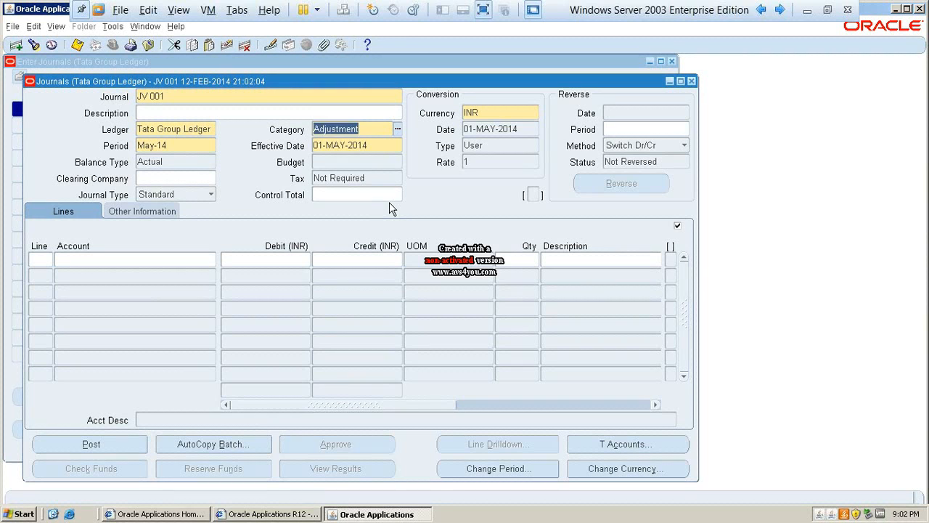
type("other")
key("Tab")
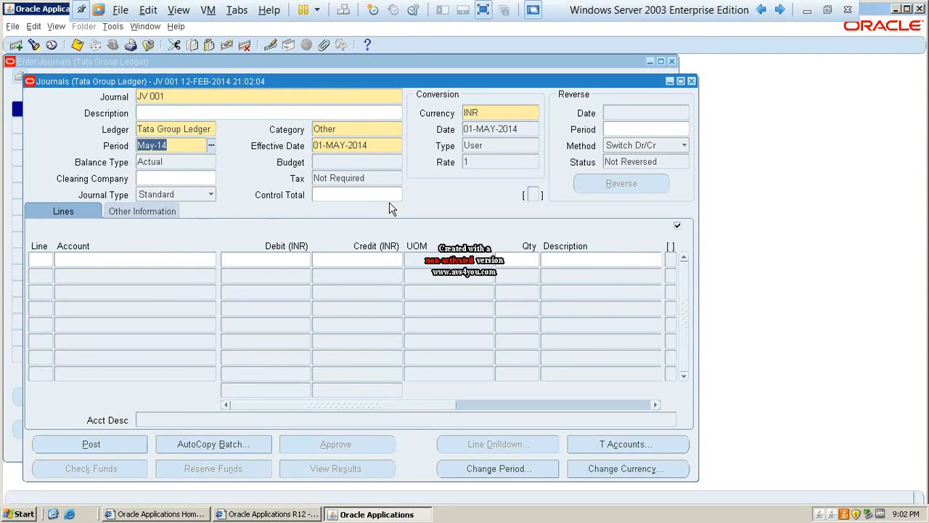
key("ctrl+l")
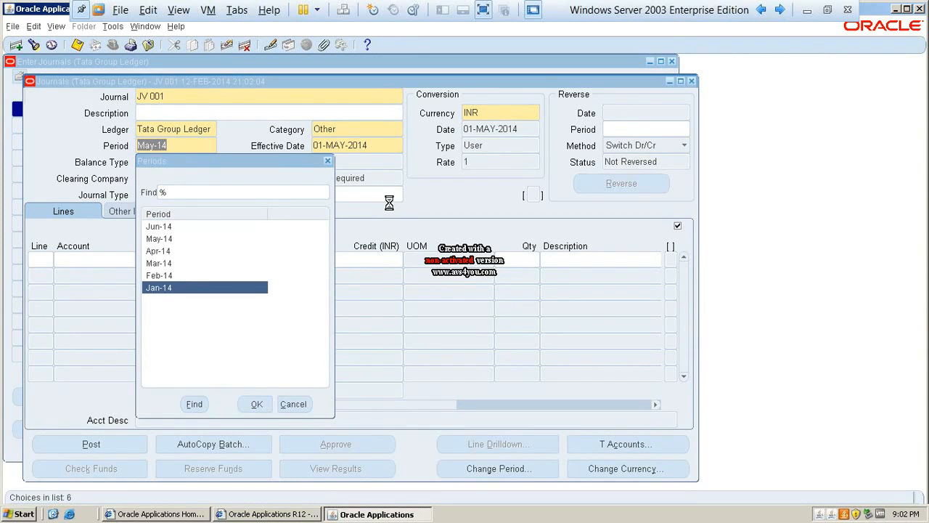
key("Return")
Assign account C01-D01-E03 (Tata Steels, Finance Dept, Purchase) to line 1 of journal JV 001.
left_click(172, 263)
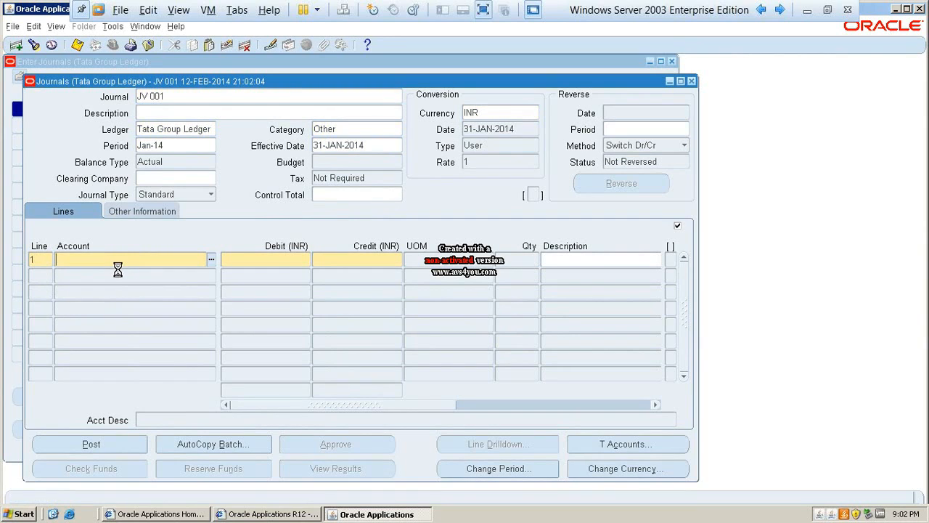
key("ctrl+l")
key("Return")
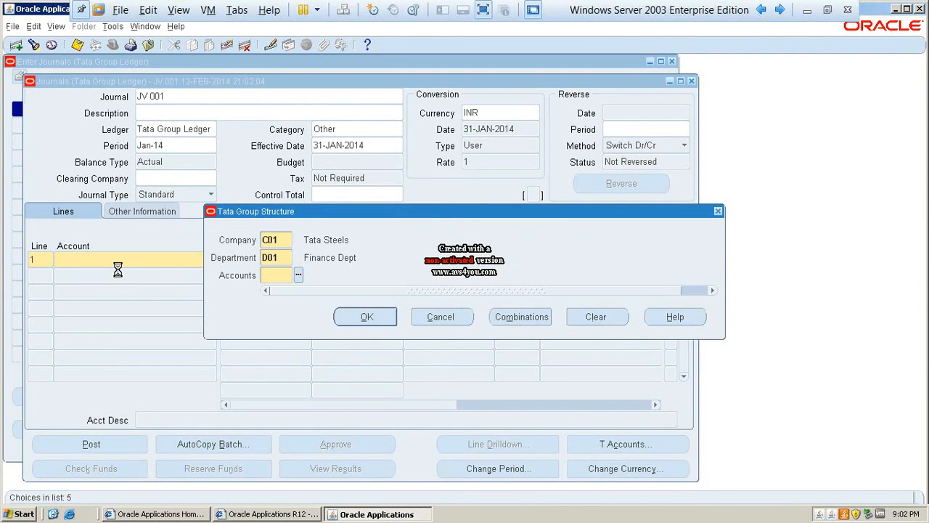
key("ctrl+l")
key("Down")
key("Down")
key("Return")
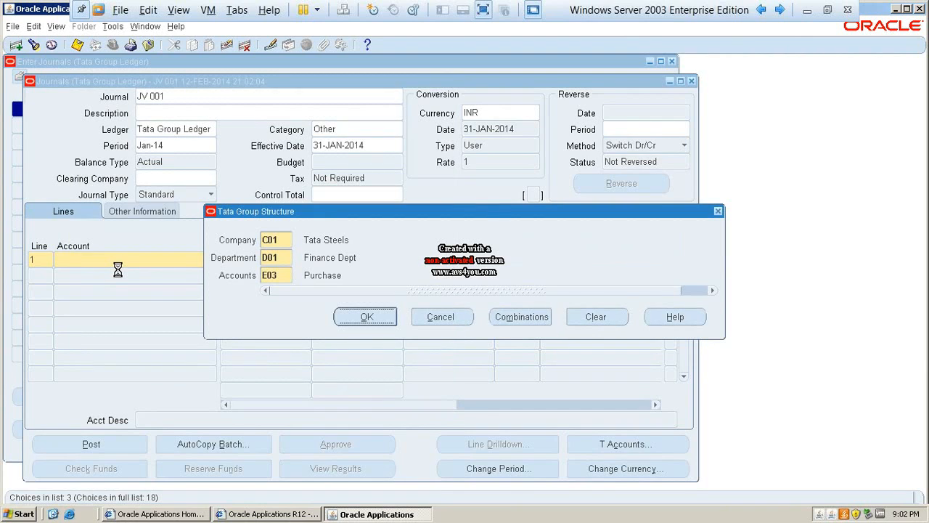
key("Return")
Give line 1 a debit of 7500 INR.
key("ctrl+l")
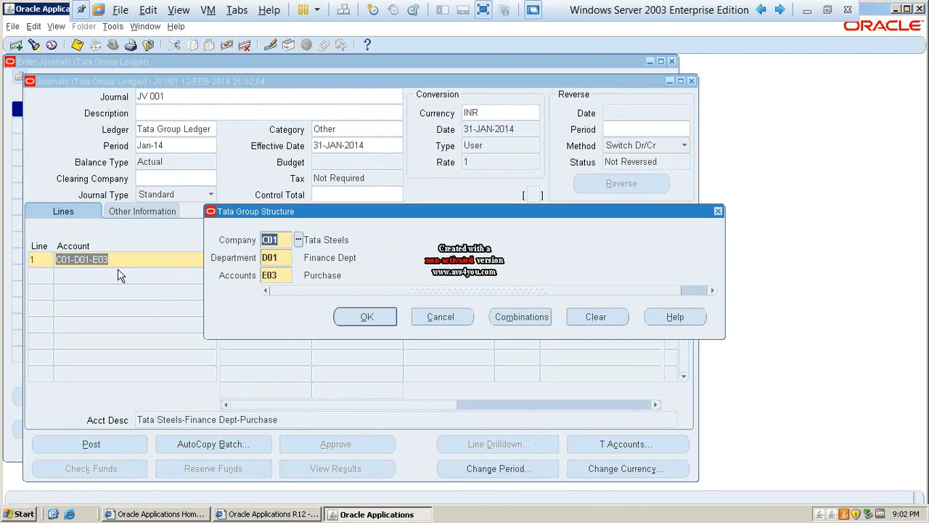
key("Return")
key("Tab")
type("7500")
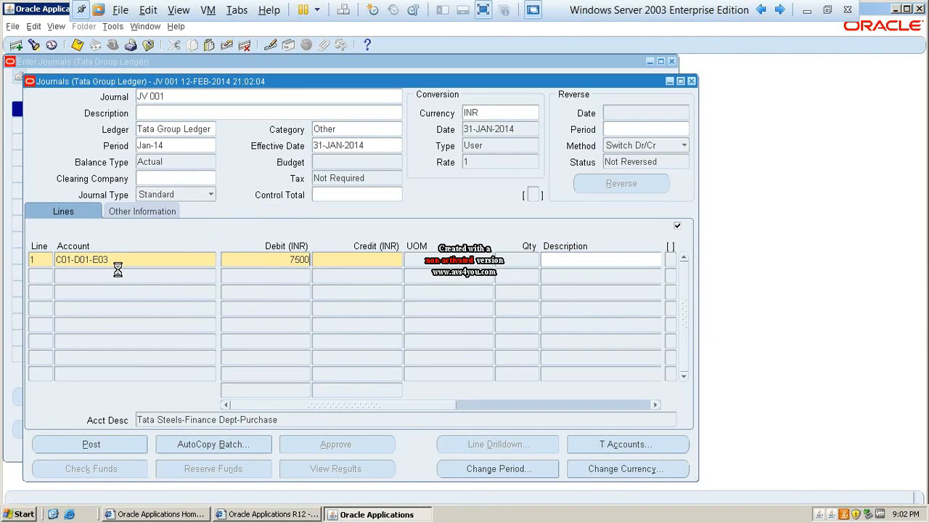
Add line 2 and choose company C01, department D01 and account A03 (Cash) for its account combination.
key("Down")
key("ctrl+l")
key("Tab")
key("ctrl+l")
key("Return")
type("a0")
key("ctrl+l")
key("Down")
key("Down")
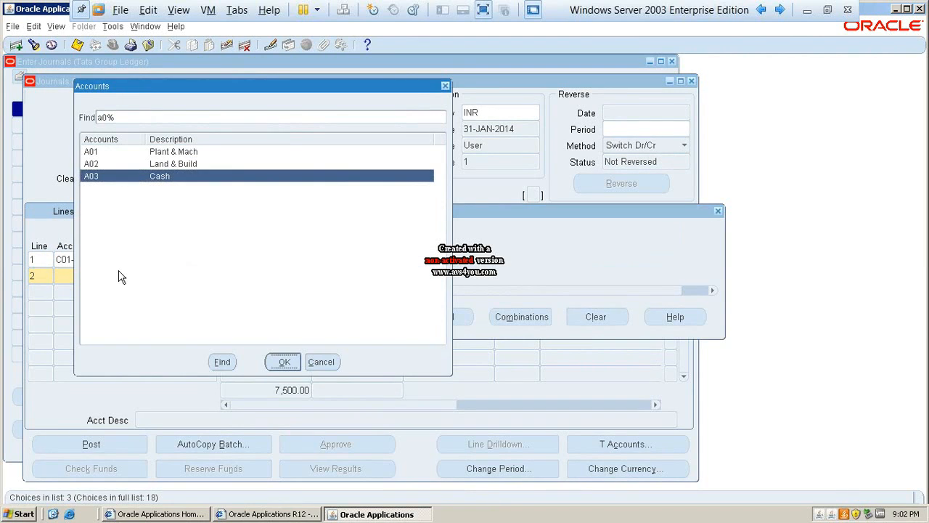
key("Return")
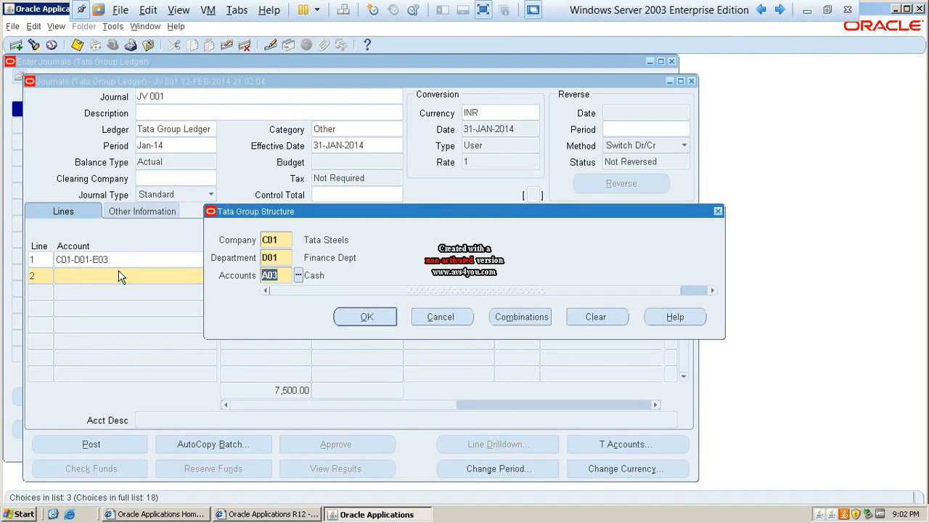
Change line 2's company to C02 (Tata Textiles) and its account to R01 (Sales), and accept the combination.
key("shift+Tab")
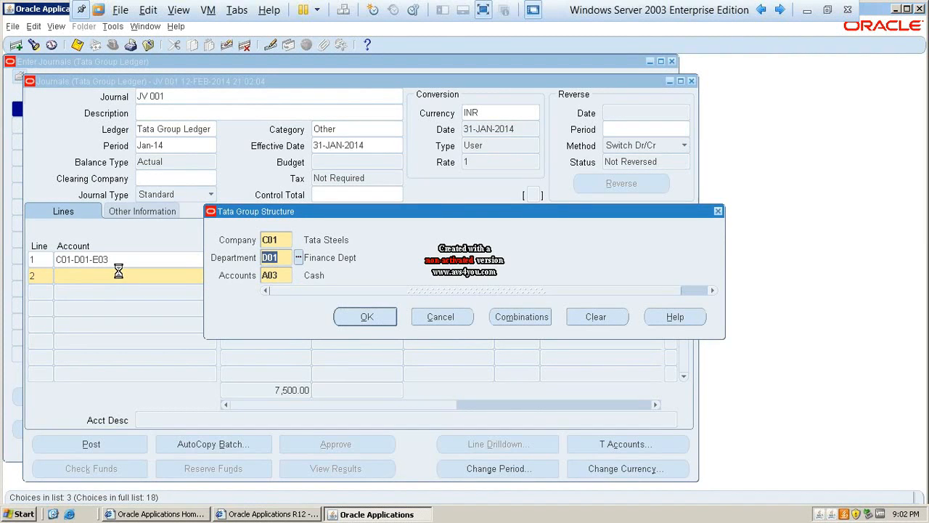
key("shift+Tab")
key("ctrl+l")
key("Down")
key("Return")
key("Tab")
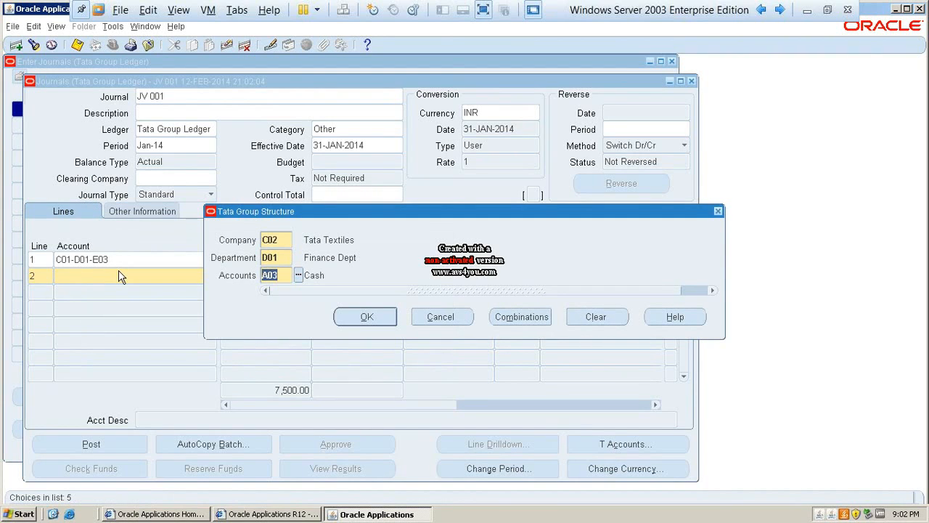
type("r0")
key("ctrl+l")
key("Return")
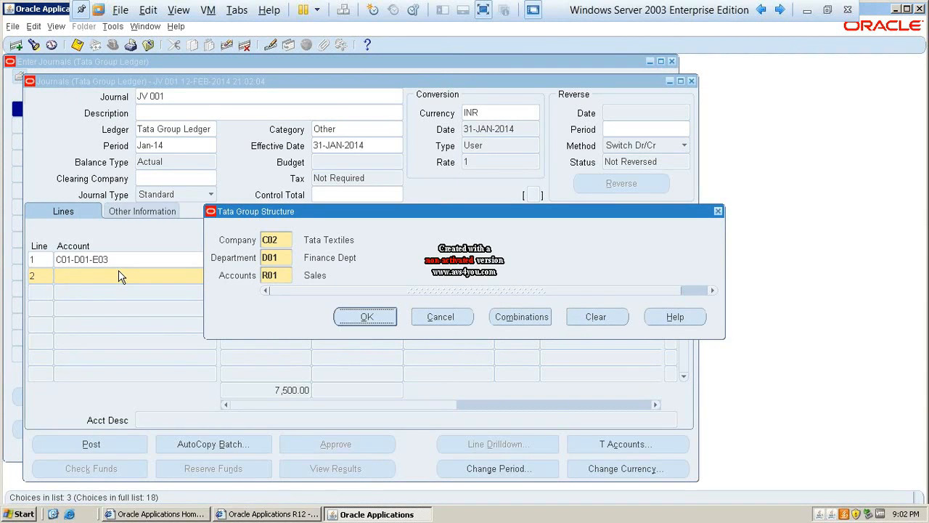
key("Return")
Give line 2 a credit of 7,500 INR and save the journal.
key("Tab")
type("7,500")
left_click(119, 275)
key("ctrl+s")
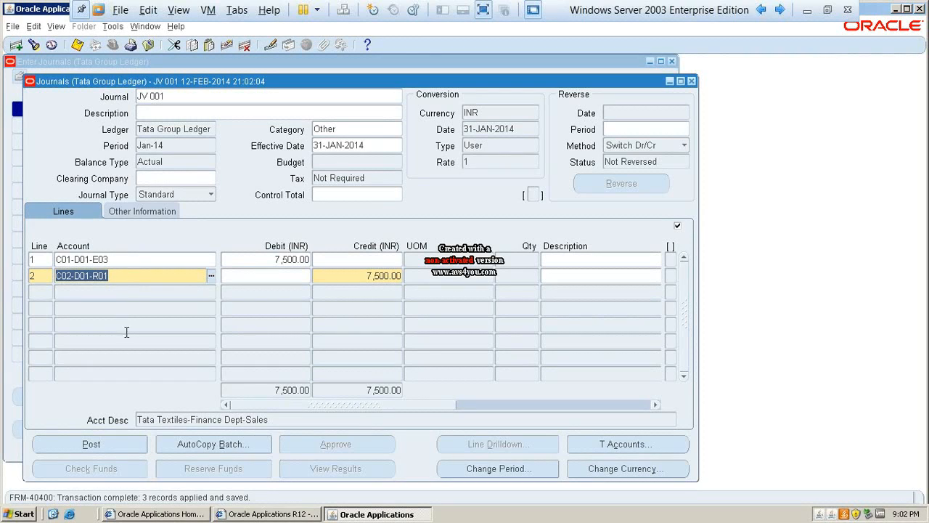
left_click(127, 262)
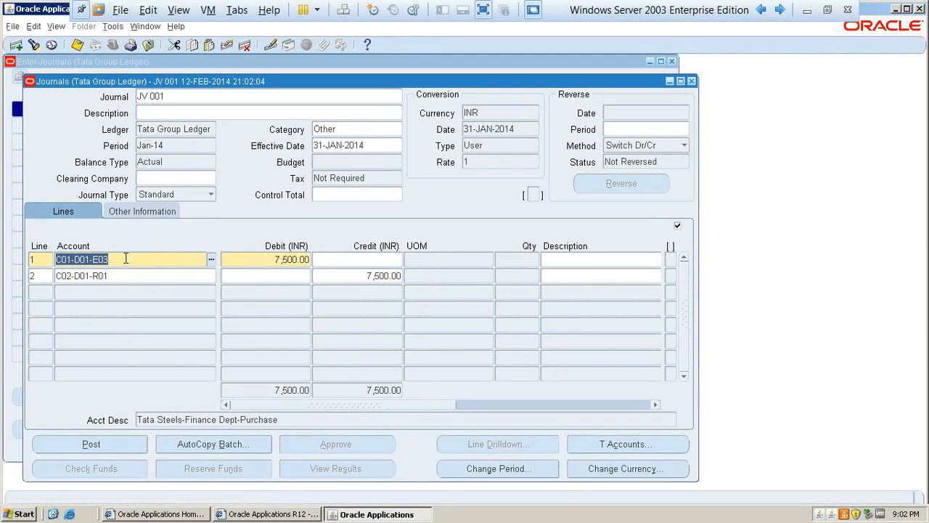
left_click(122, 275)
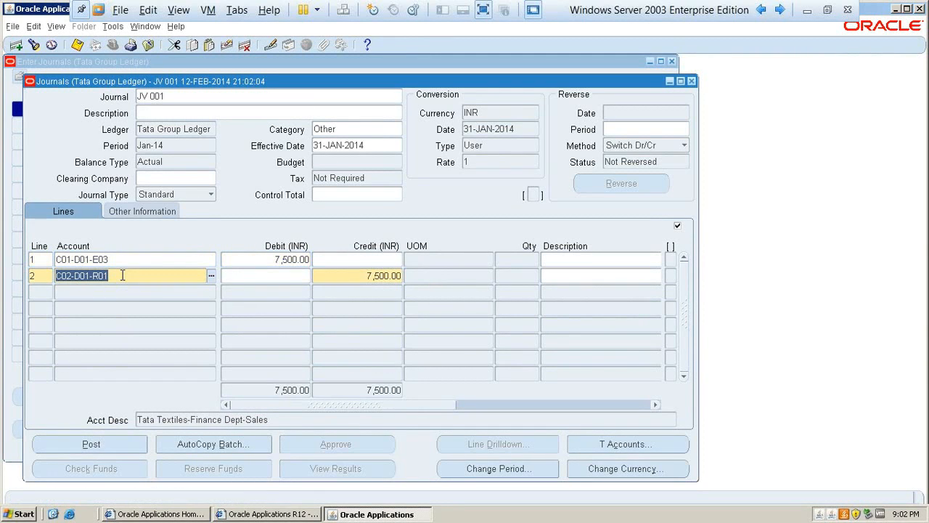
left_click(130, 258)
left_click(122, 274)
left_click(126, 259)
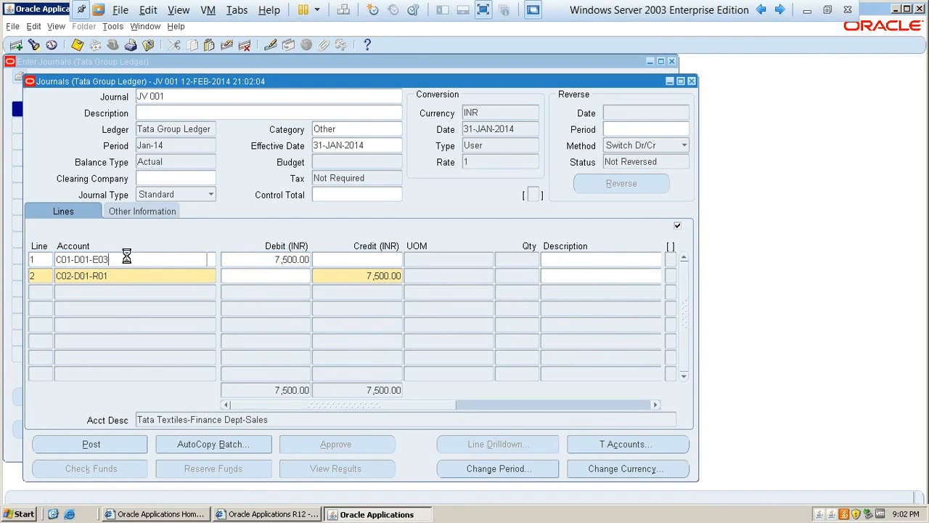
Post journal JV 001 and open the list of concurrent requests.
left_click(108, 445)
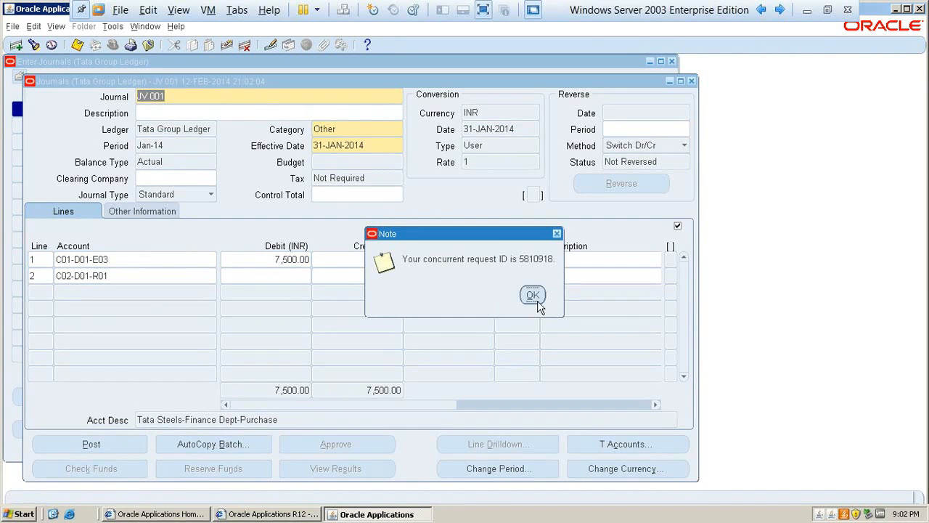
left_click(533, 294)
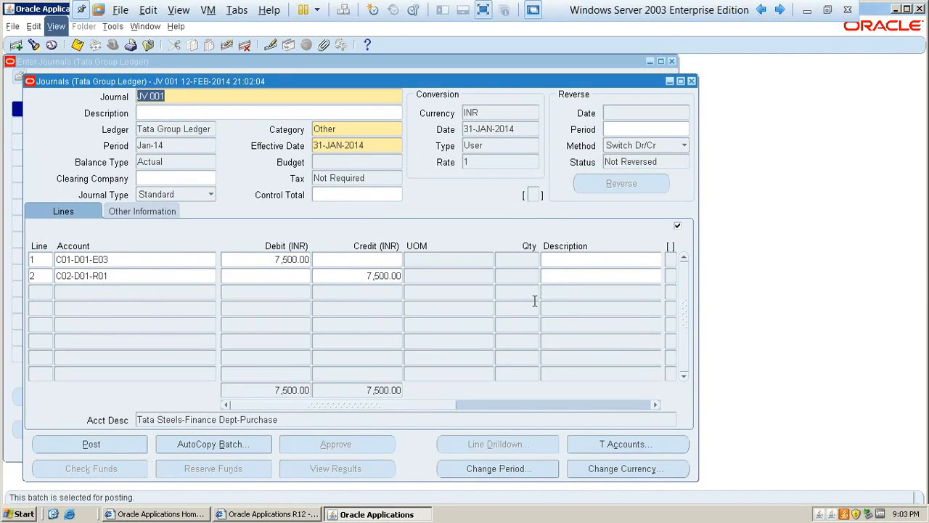
key("r")
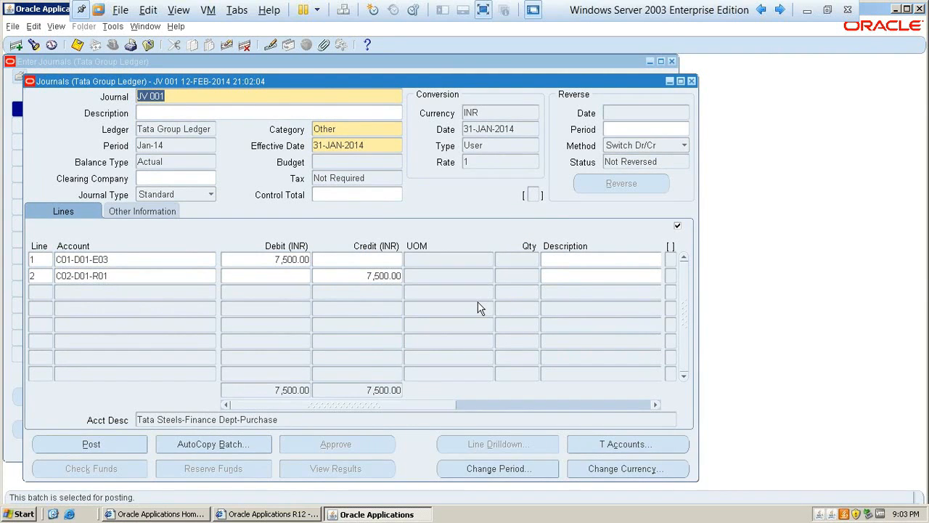
left_click(407, 355)
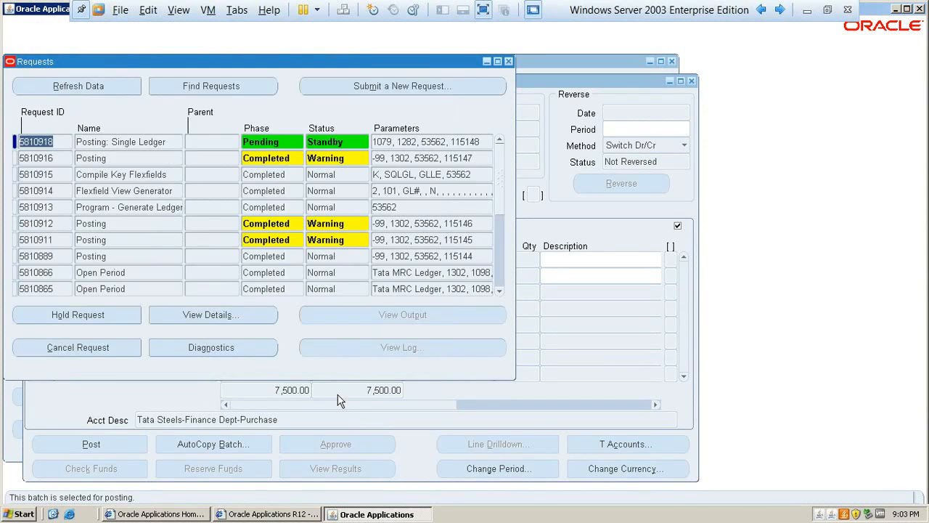
Refresh the requests list until the Posting: Single Ledger request completes, check its phase and status, and close the open forms.
left_click(109, 84)
left_click(115, 87)
left_click(115, 85)
left_click(116, 86)
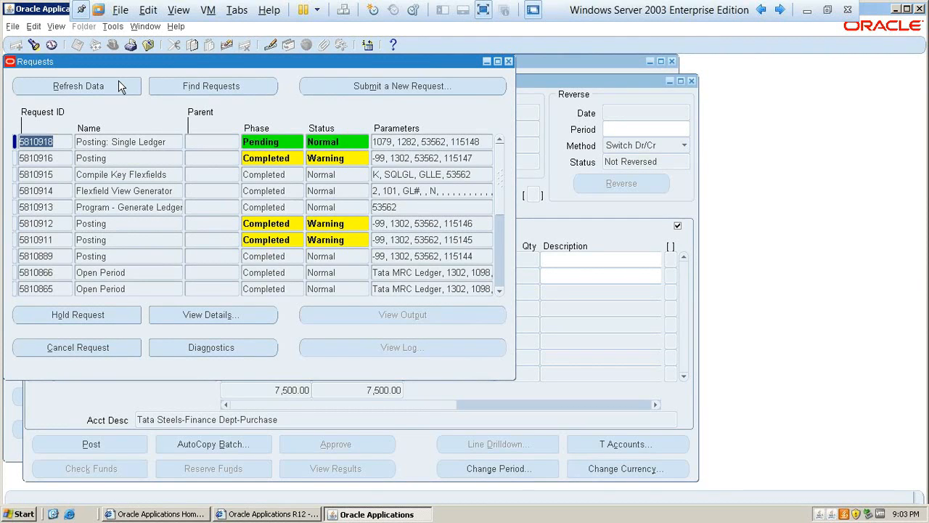
left_click(118, 81)
left_click(117, 85)
left_click(117, 85)
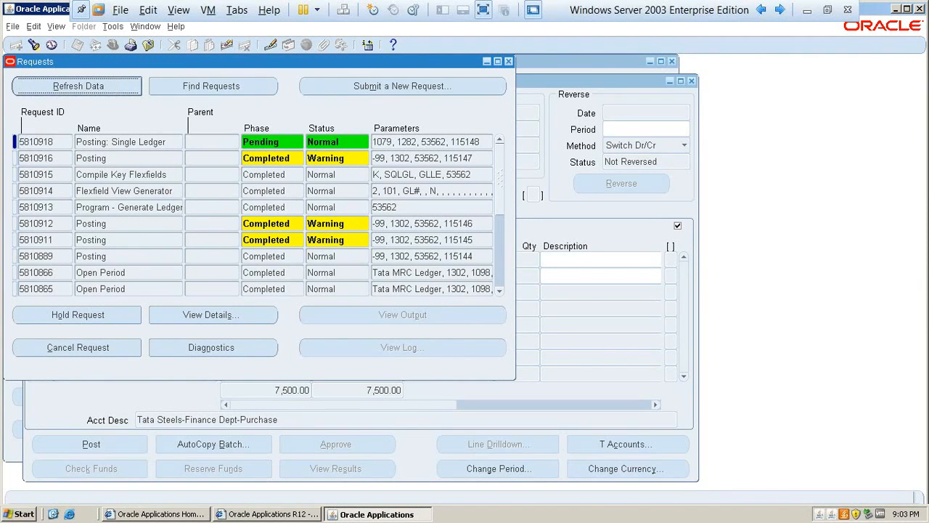
left_click(117, 85)
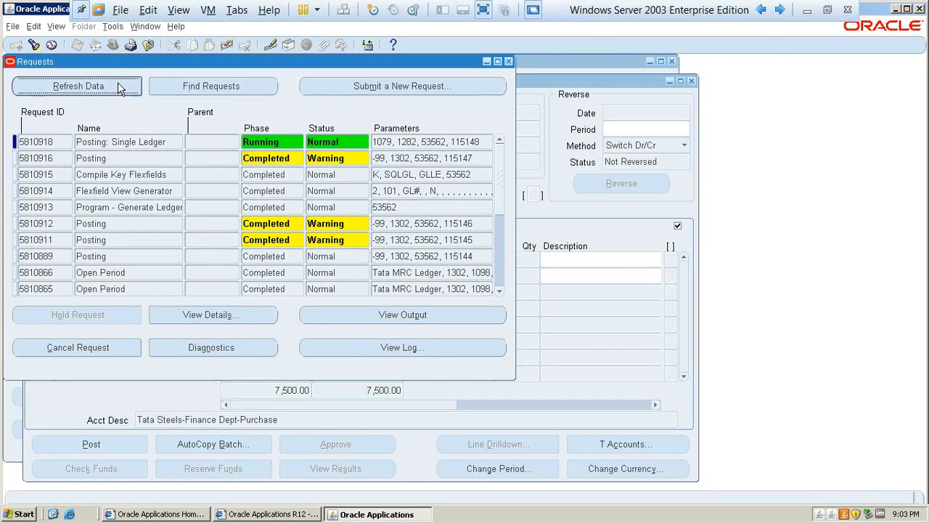
left_click(119, 85)
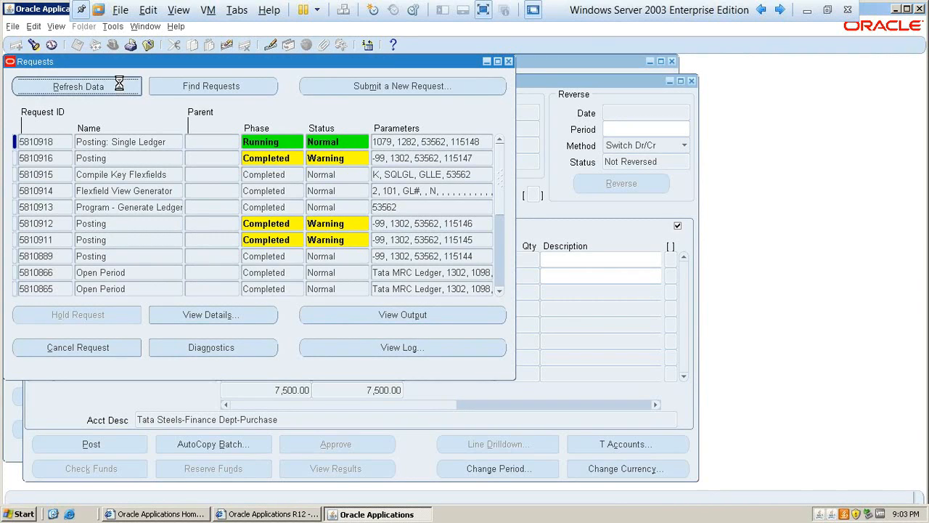
left_click(118, 84)
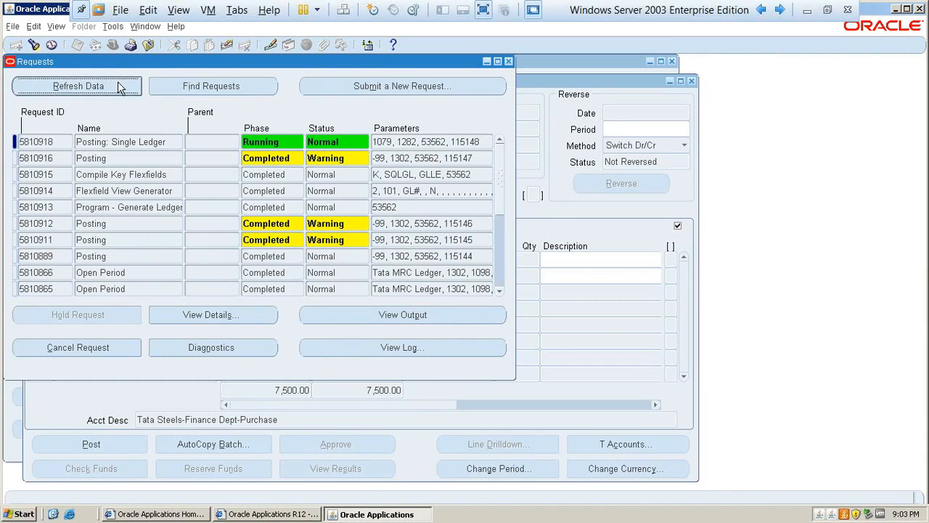
left_click(118, 85)
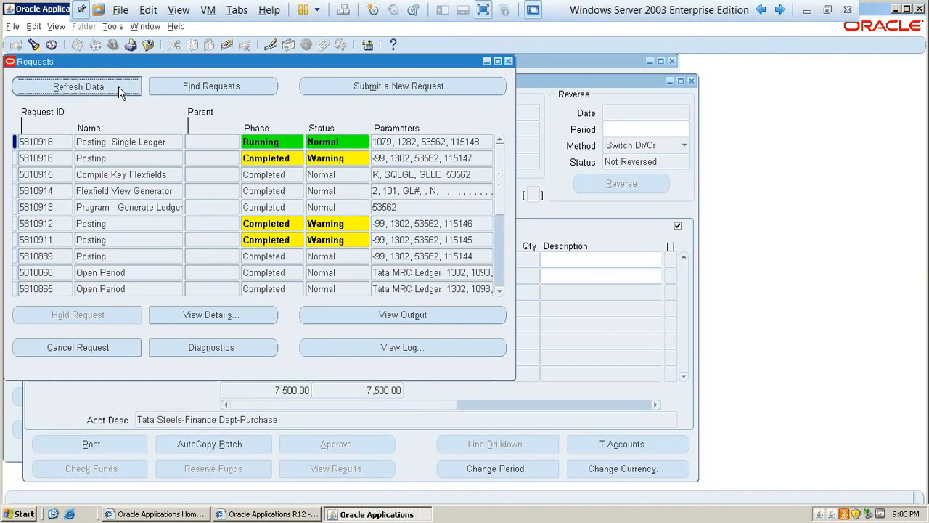
left_click(118, 85)
left_click(118, 86)
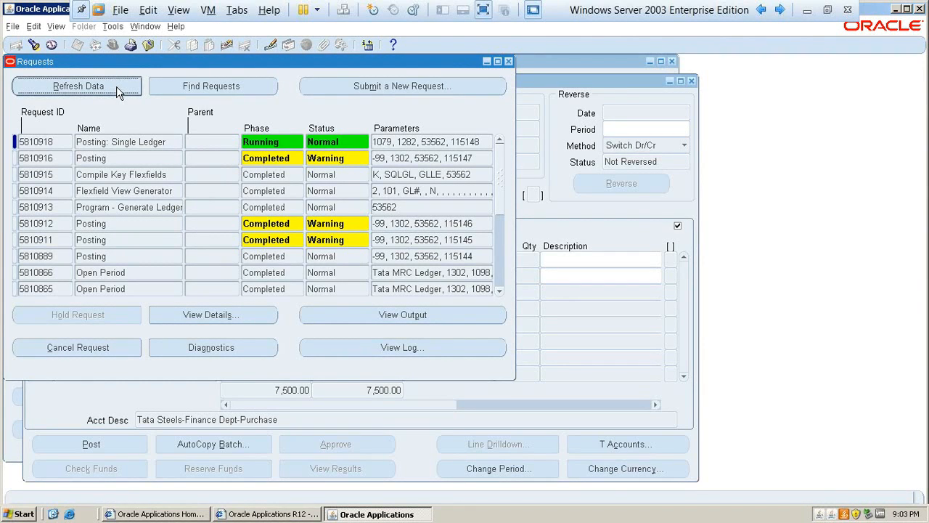
left_click(293, 142)
left_click(324, 141)
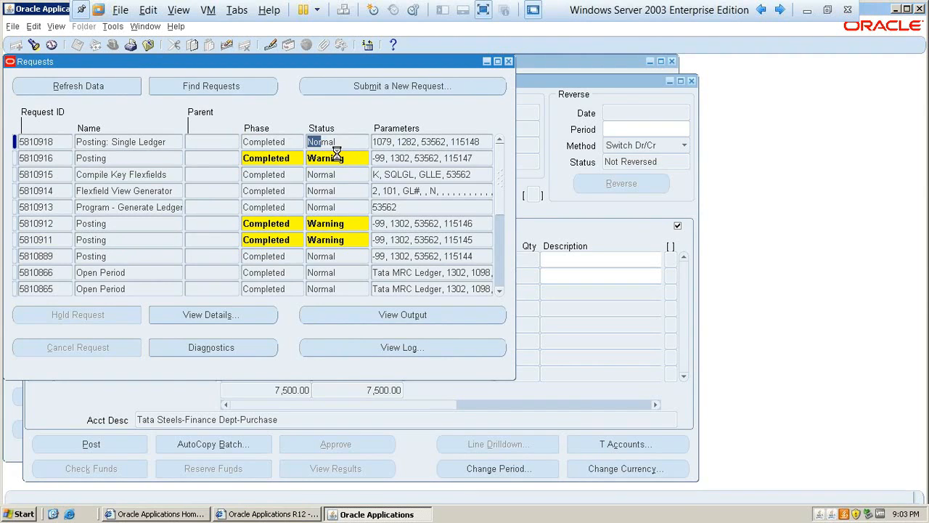
key("F4")
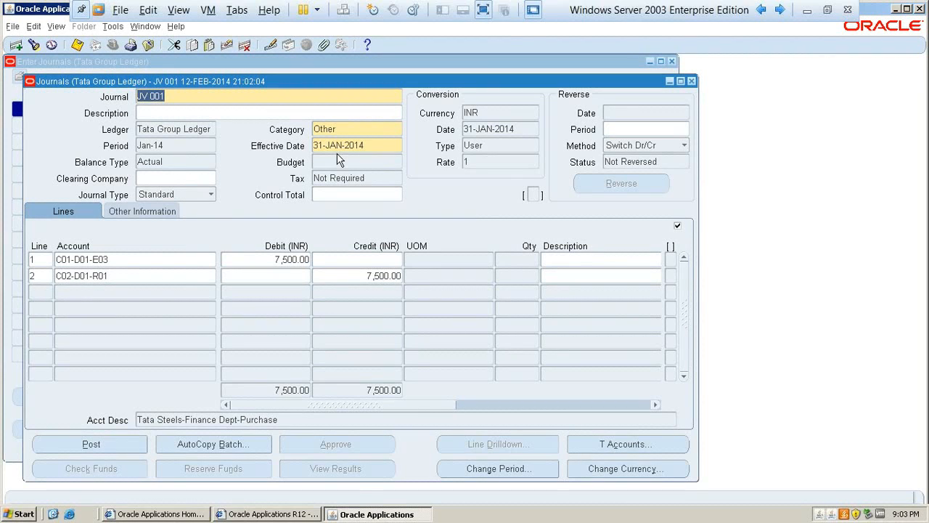
key("F4")
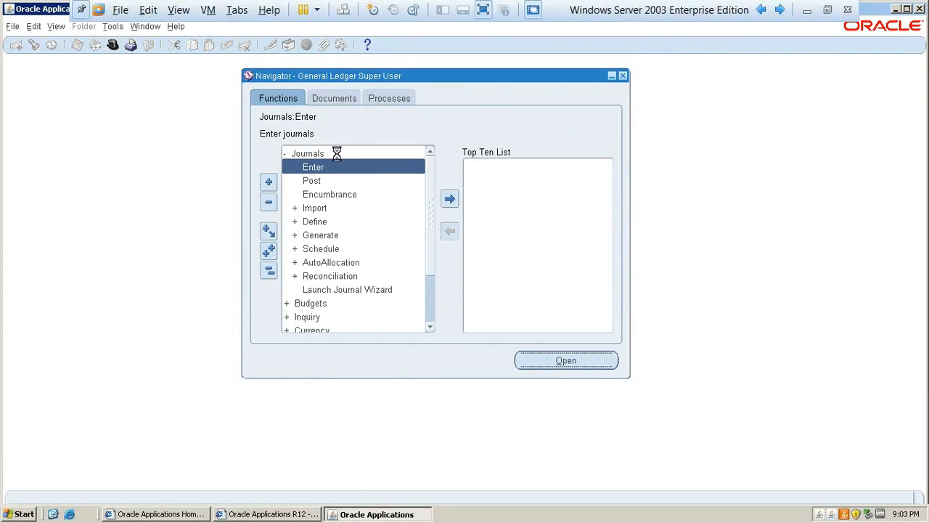
Find journal JV 001 in period Jan-14 from the journal entry form and open it for review.
key("shift+Tab")
key("shift+Tab")
type("JV 001")
key("Tab")
key("Tab")
key("Tab")
key("Tab")
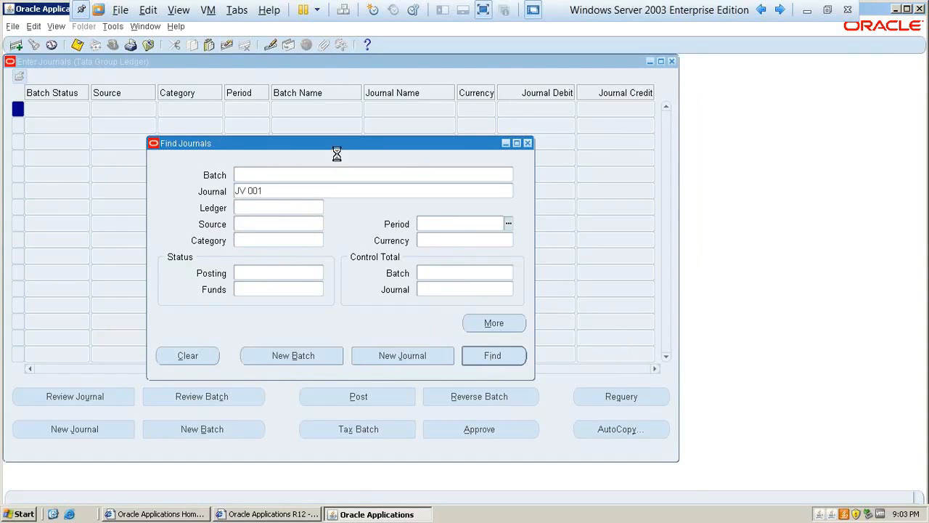
key("ctrl+l")
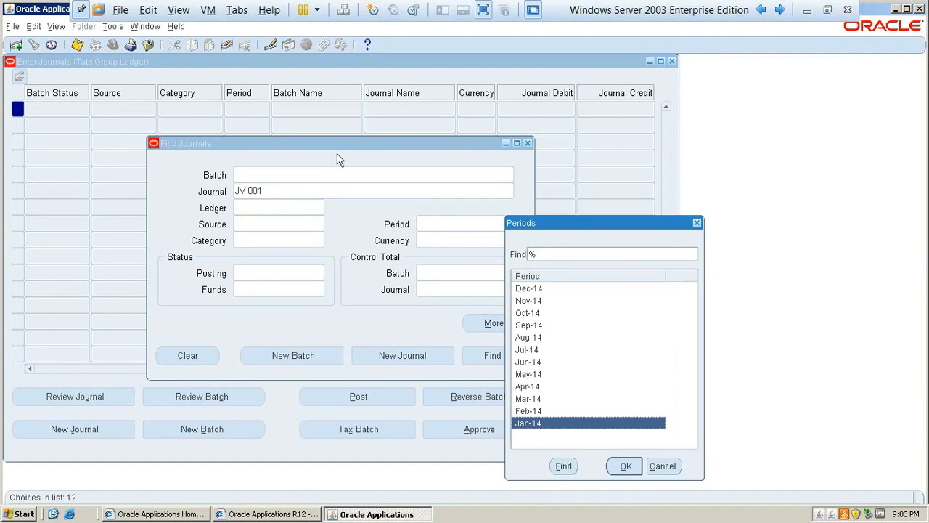
key("Return")
key("Return")
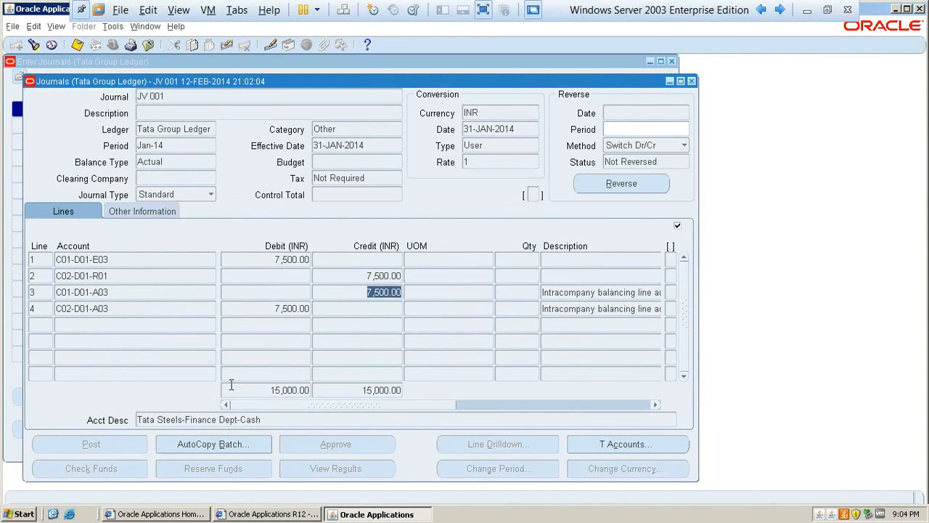
Examine the accounts, debit and credit amounts and balancing line descriptions of journal JV 001, and close the journal.
left_click(153, 275)
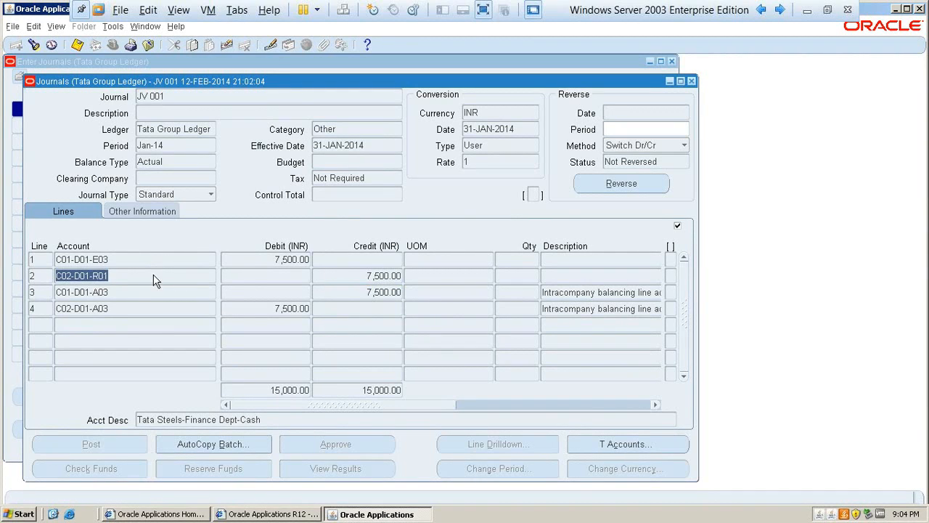
left_click(365, 274)
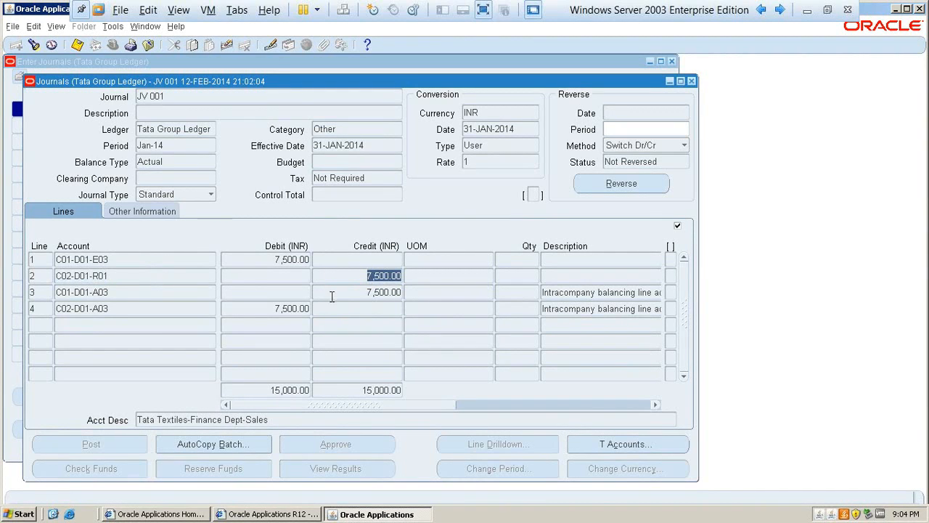
left_click(279, 307)
left_click(162, 308)
left_click(125, 275)
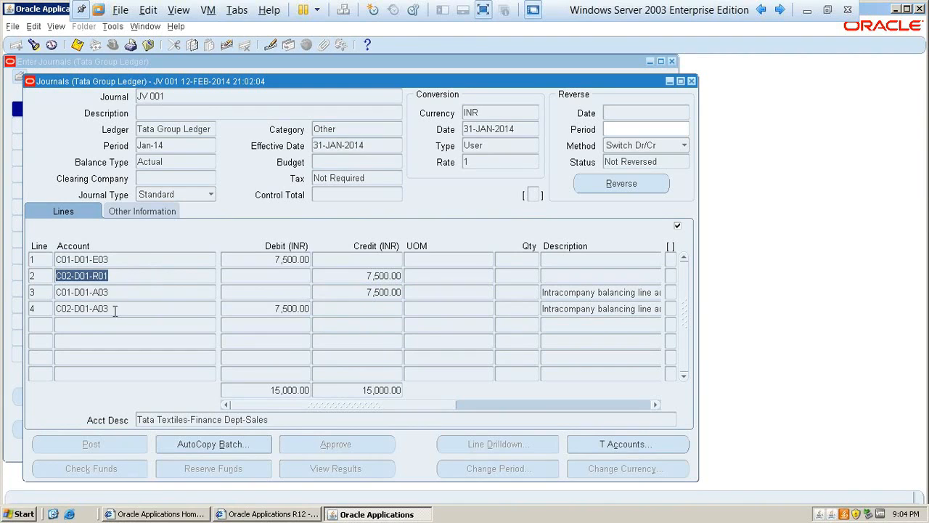
left_click(114, 308)
left_click(276, 259)
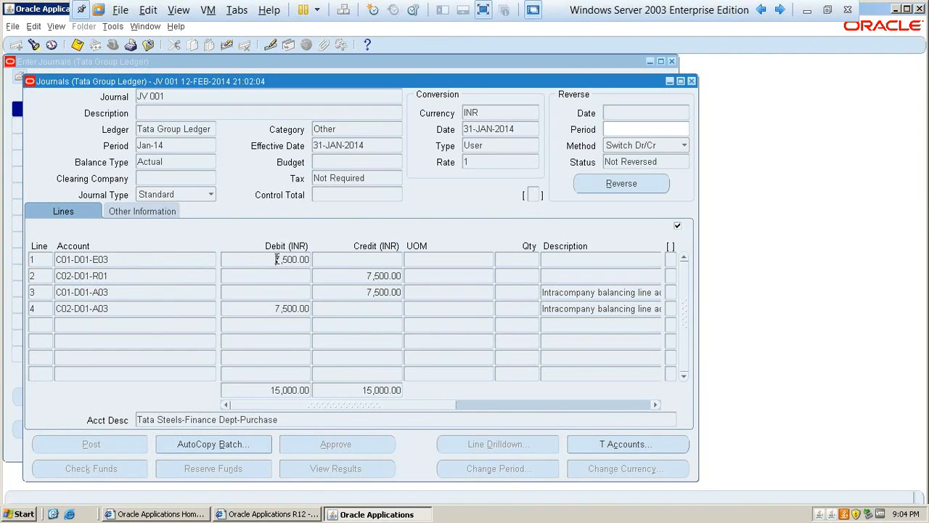
left_click(377, 291)
left_click(381, 275)
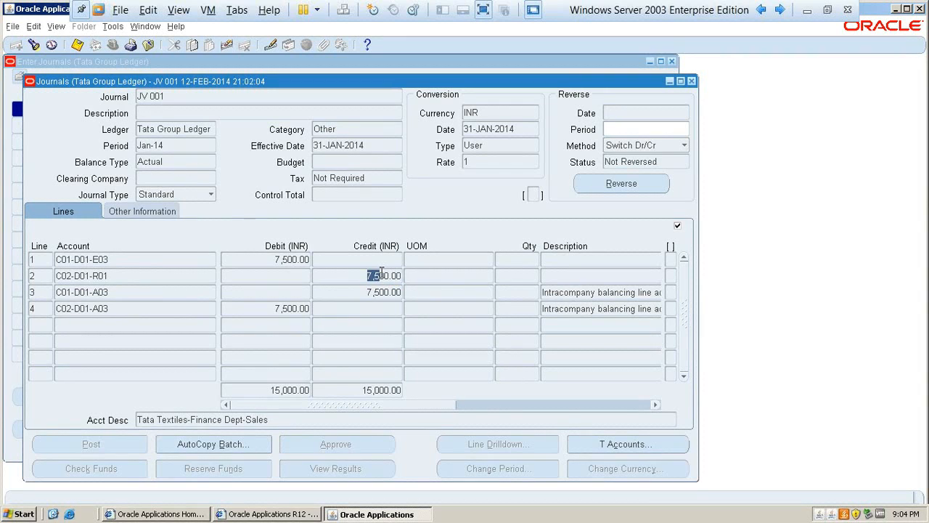
left_click(303, 308)
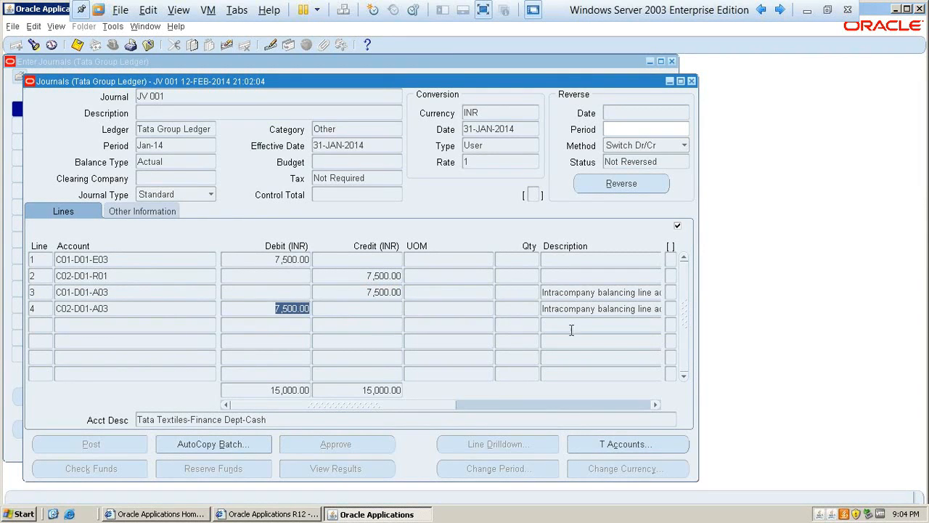
left_click(548, 293)
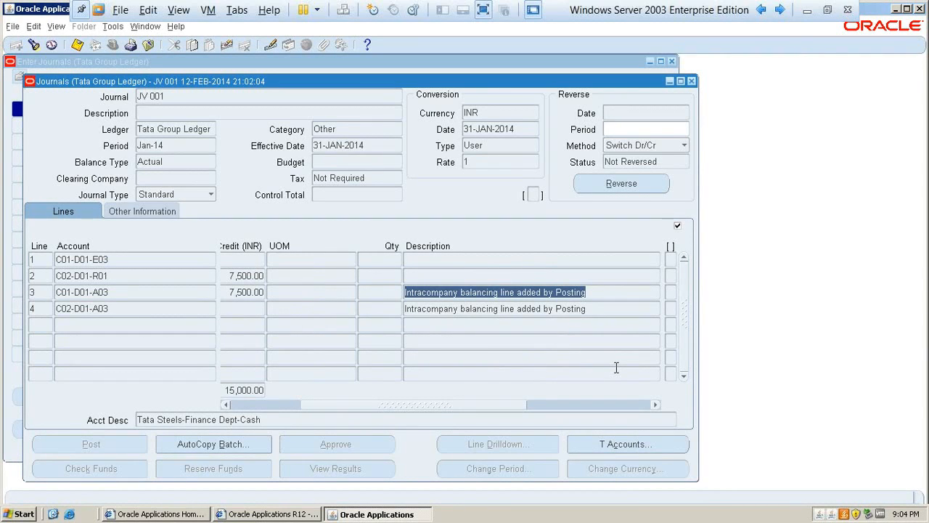
key("shift+Tab")
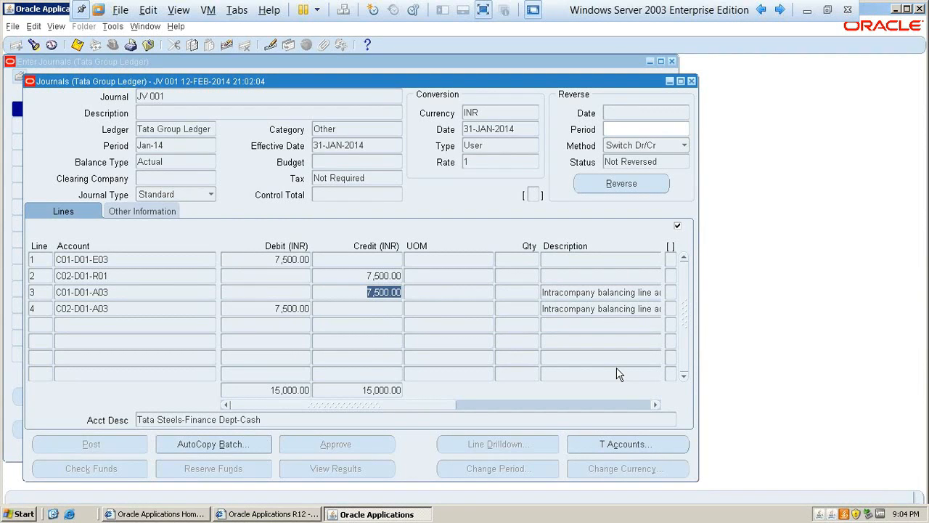
key("F4")
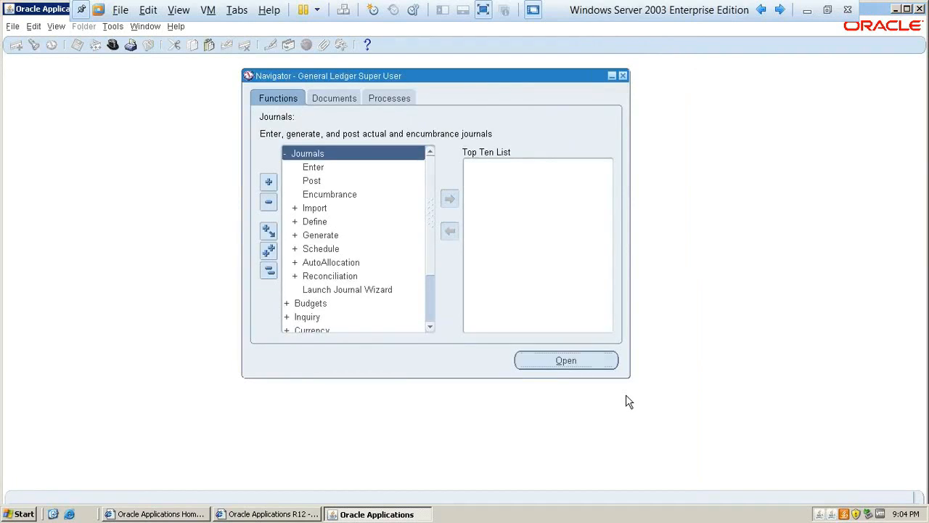
key("F4")
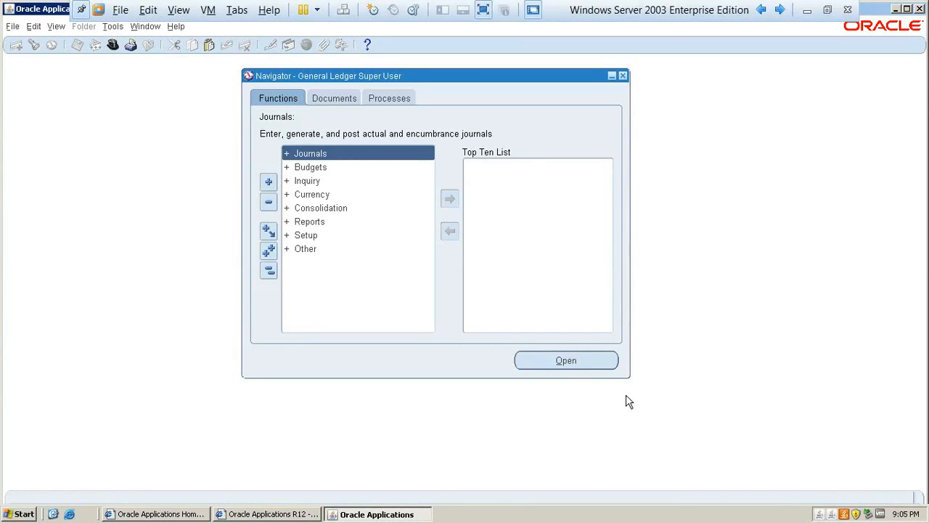
Open the Accounting Setups page of the Accounting Setup Manager from the Financials setup functions and maximize its window.
key("Down")
key("Down")
key("Down")
key("Down")
key("Down")
key("Down")
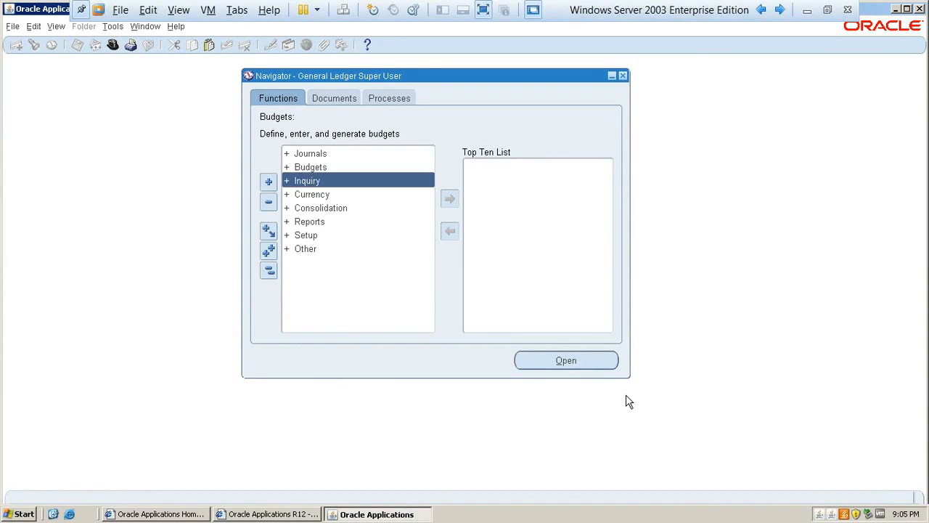
key("Return")
key("Return")
key("Down")
key("Down")
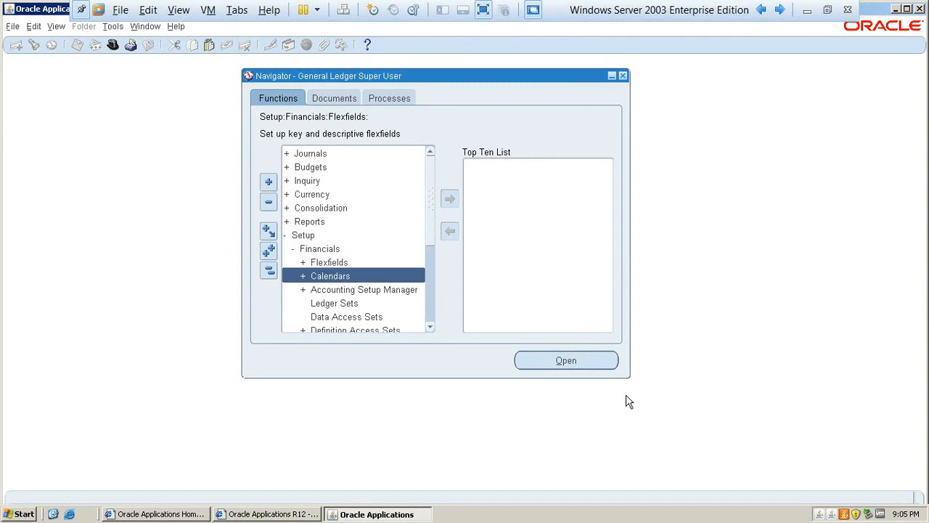
key("Down")
key("Return")
key("Down")
key("Return")
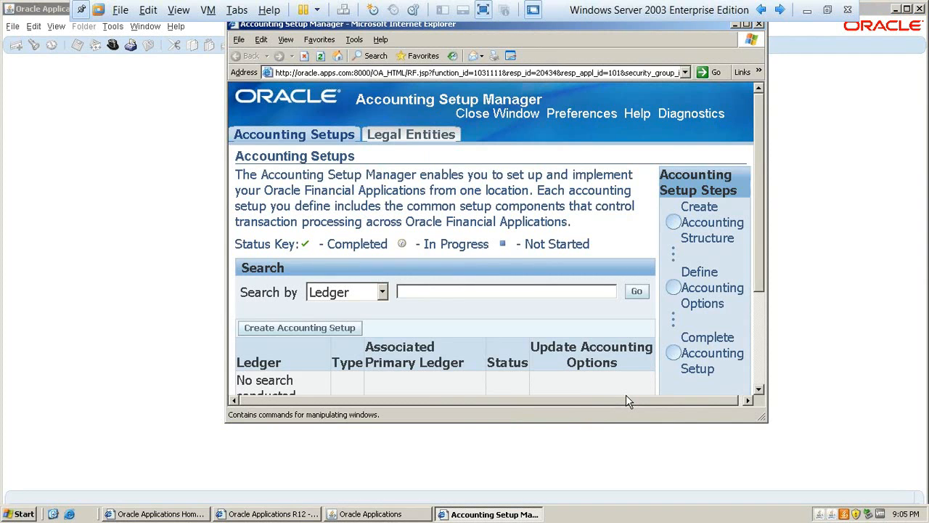
key("x")
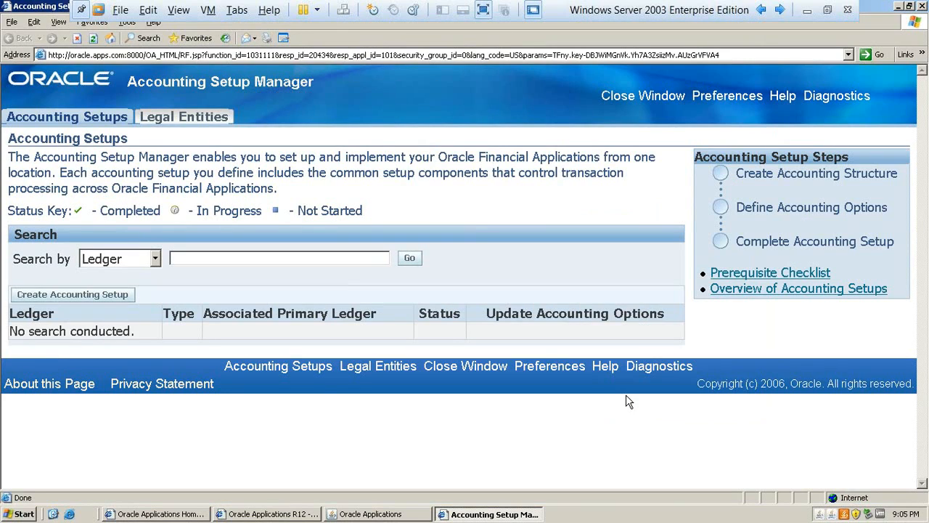
Start a new accounting setup without assigning a legal entity and name the primary ledger "Tata Ledger A".
left_click(72, 294)
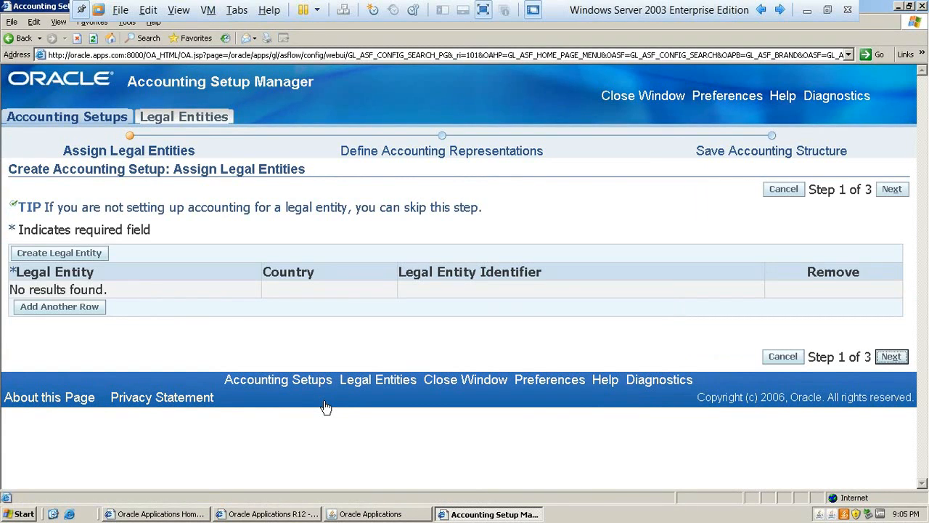
left_click(319, 380)
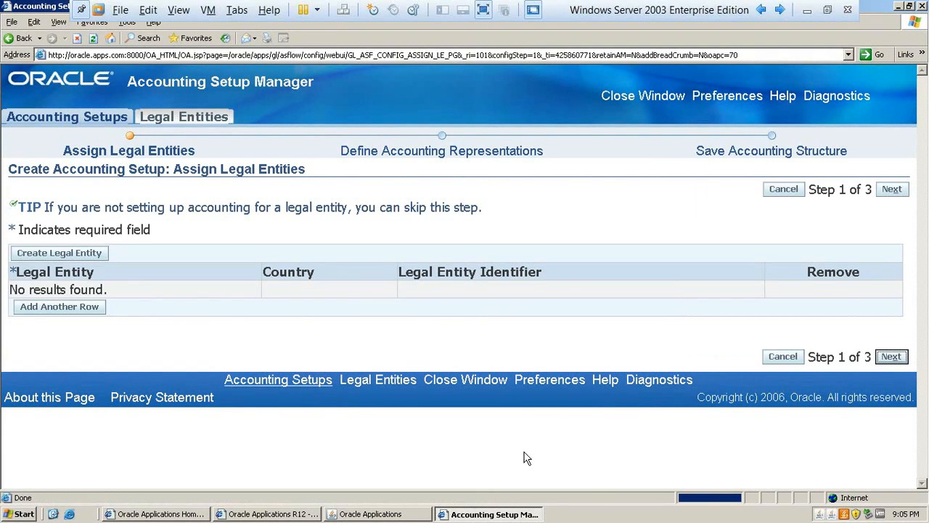
type("Tata")
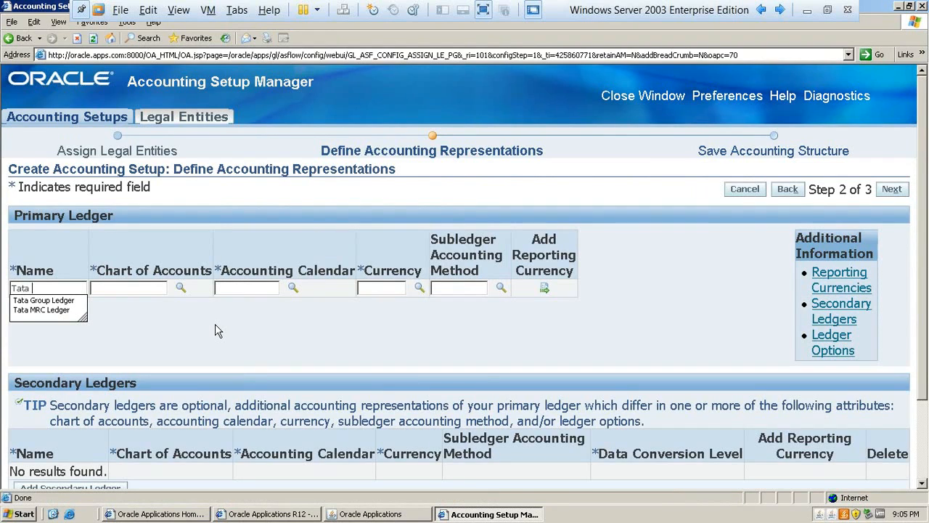
type(" Ledger")
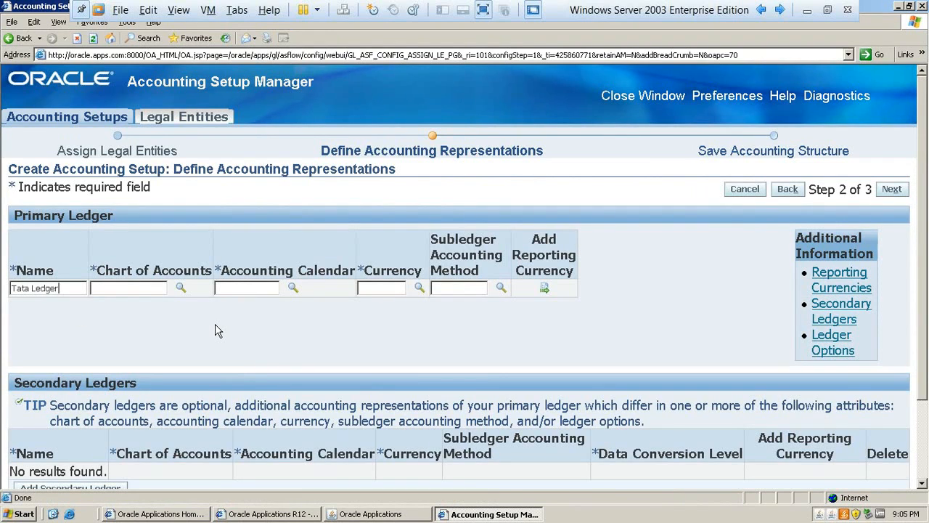
type(" A")
key("Left")
key("Left")
key("Left")
key("Left")
key("Left")
key("Left")
key("Left")
type("G")
key("BackSpace")
Set the primary ledger's chart of accounts to Tata Group Structure, calendar to Tata Calendar and currency to INR, and advance to the structure review.
type("tata")
key("Tab")
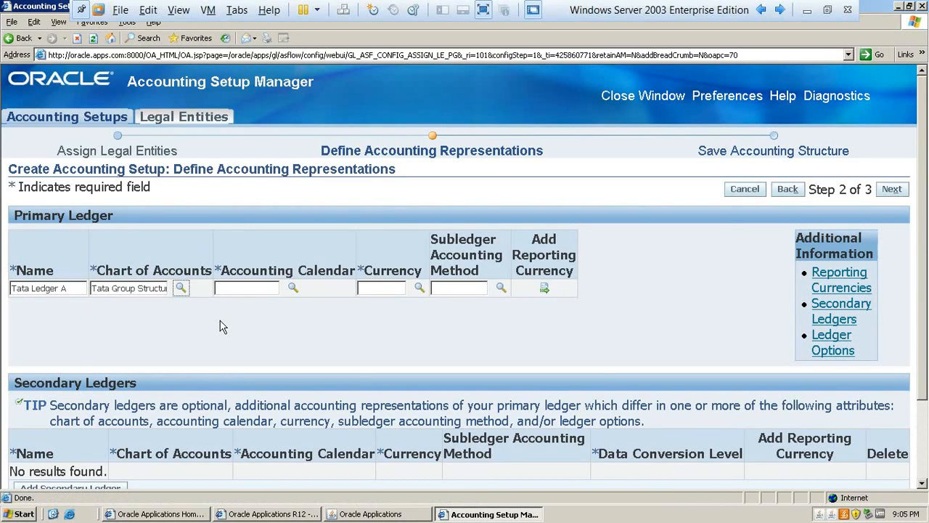
type("tata")
key("Tab")
type("inr")
key("Tab")
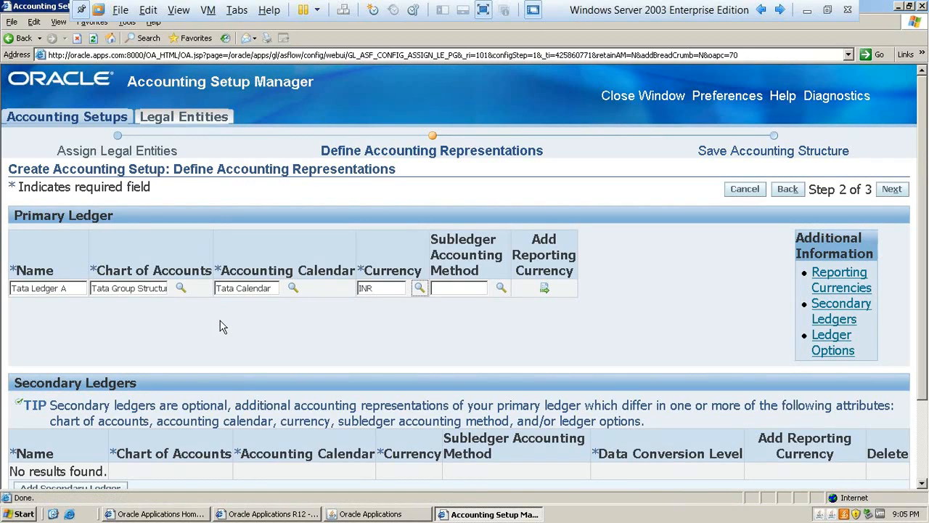
left_click(890, 189)
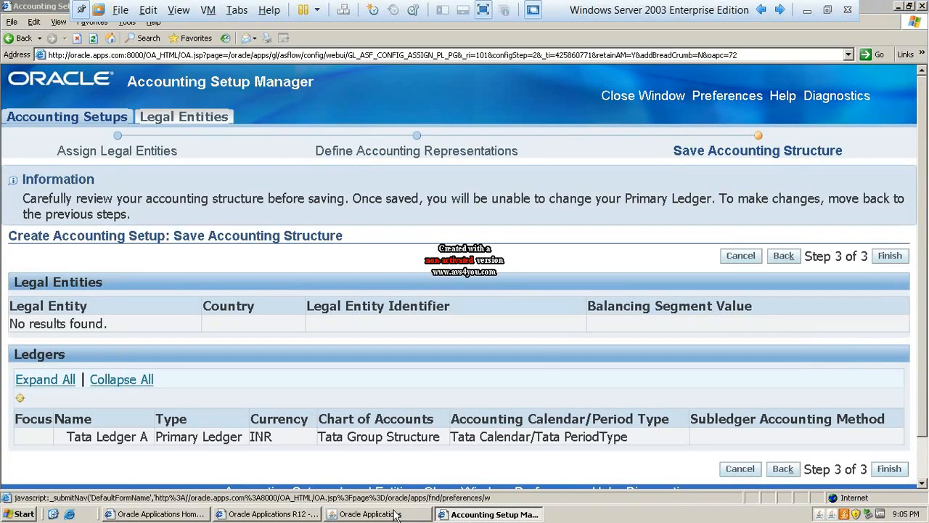
Switch to the Oracle Applications forms window and find the Tata Group Structure record among the Accounting Flexfield structures.
left_click(396, 514)
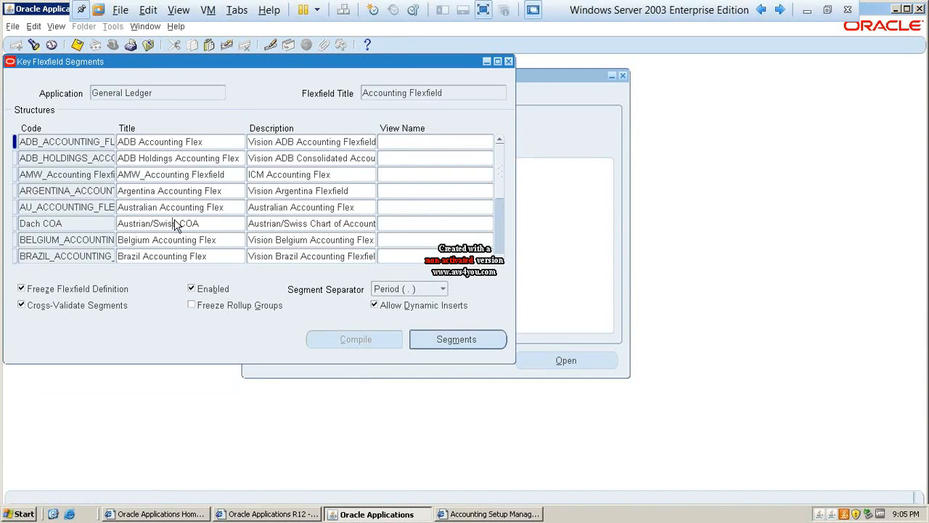
left_click(172, 223)
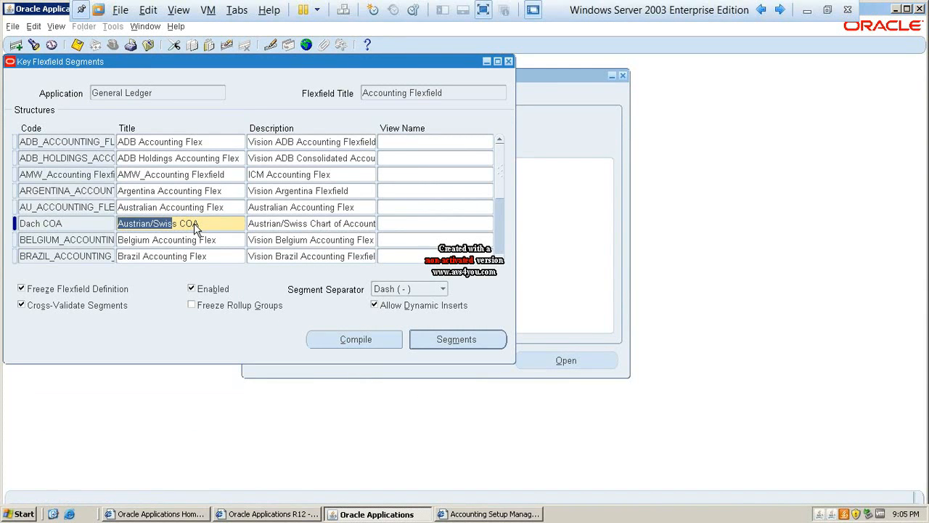
key("ctrl+f")
type("t")
key("Down")
key("Down")
key("Down")
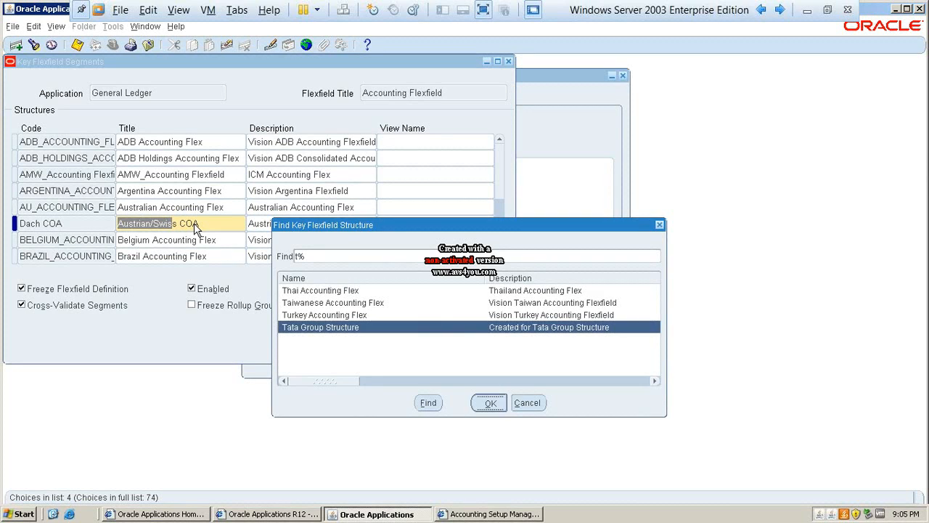
key("Return")
Compile the Tata Group Structure flexfield, acknowledge the note and close the Key Flexfield Segments form.
left_click(357, 342)
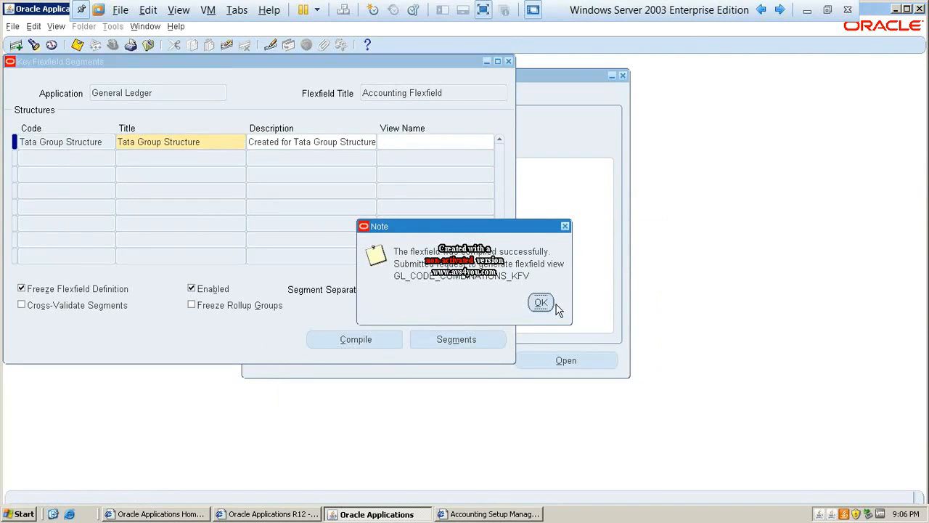
left_click(541, 302)
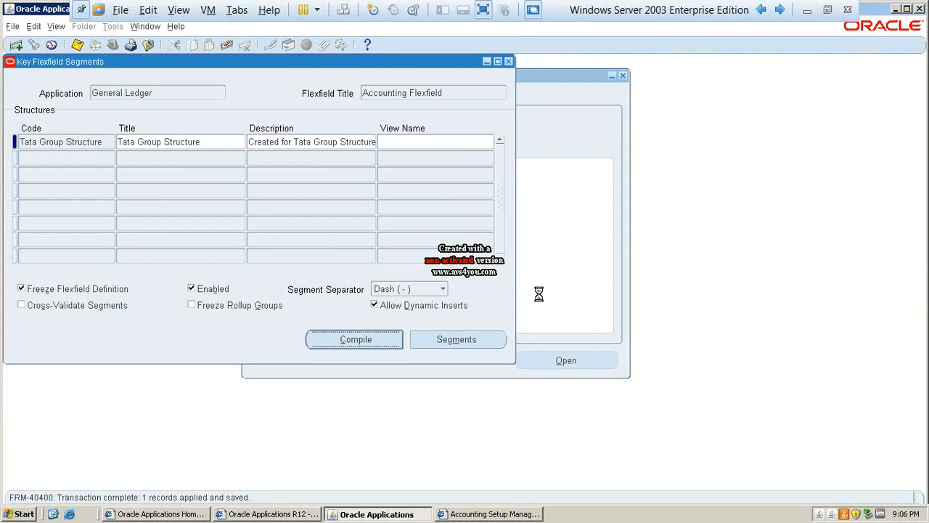
key("F4")
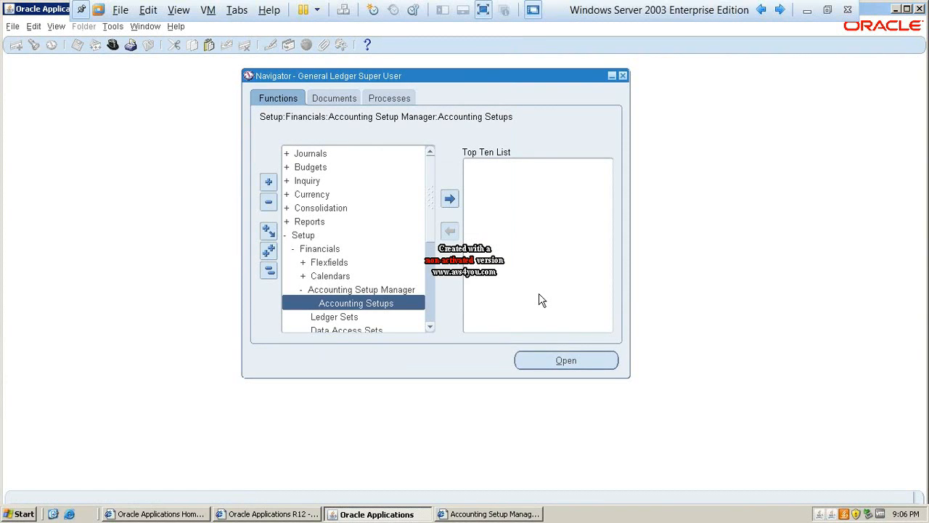
Return to the Accounting Setup Manager, save the accounting structure for Tata Ledger A and proceed to define its accounting options.
left_click(494, 514)
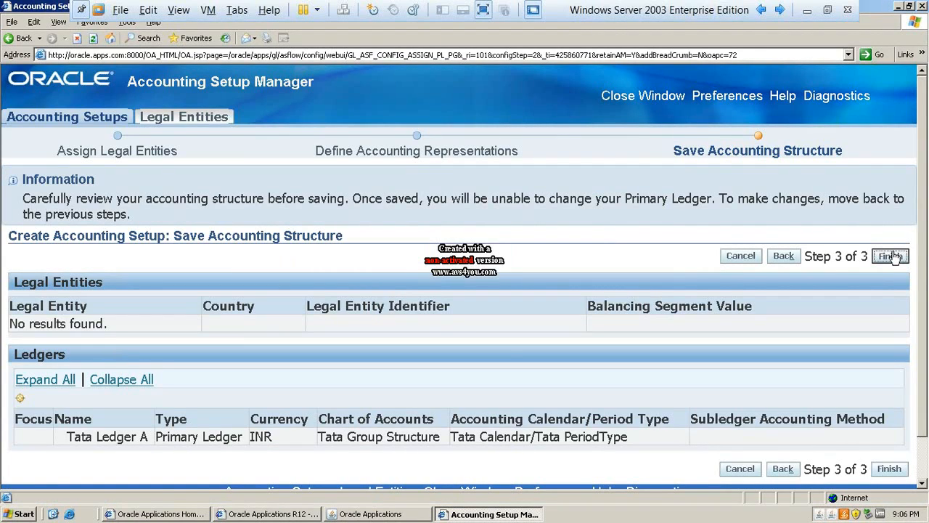
left_click(890, 256)
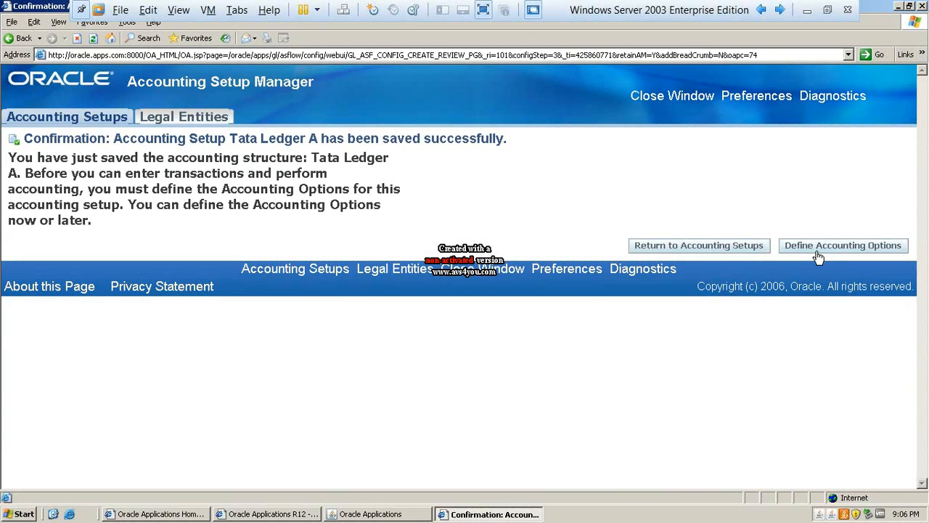
left_click(819, 248)
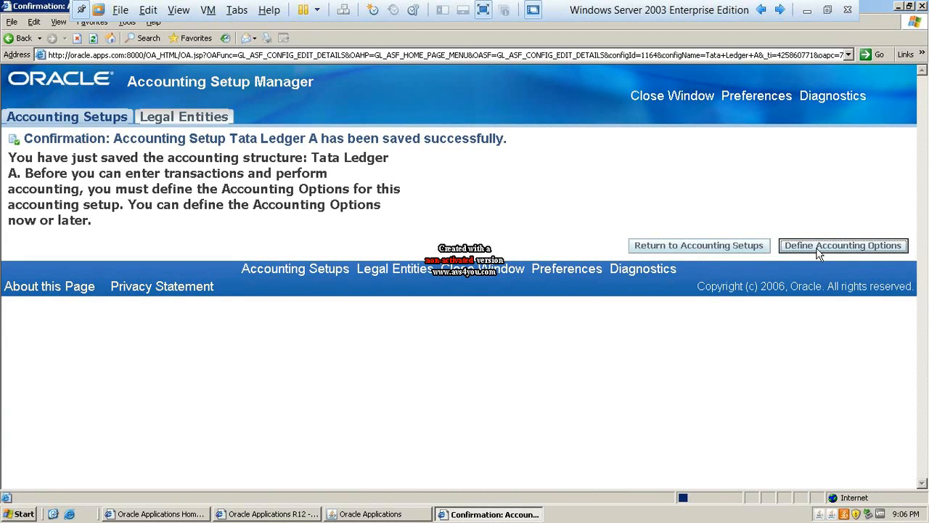
Open Tata Ledger A's Ledger Options for update, set the short name to "Tata Ledger A" and advance past the ledger definition.
scroll(726, 283, "down", 1)
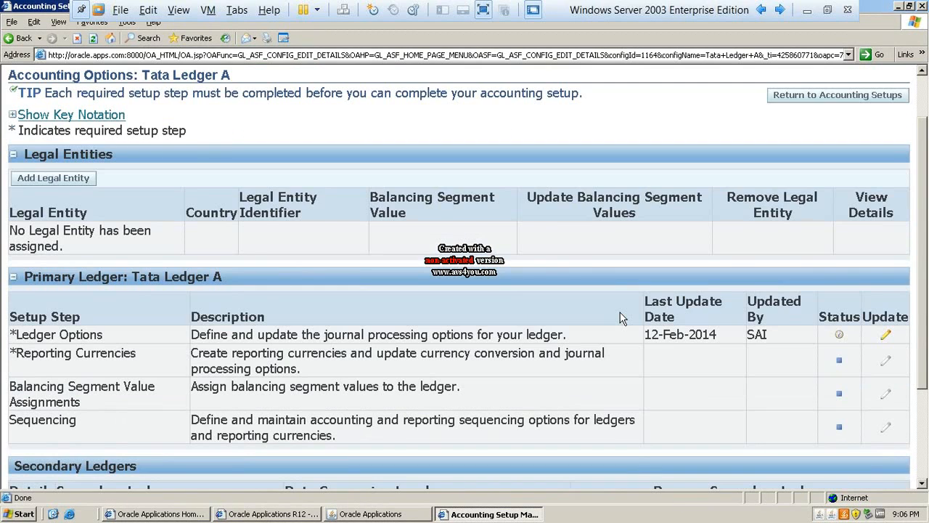
scroll(619, 312, "down", 3)
scroll(482, 311, "up", 3)
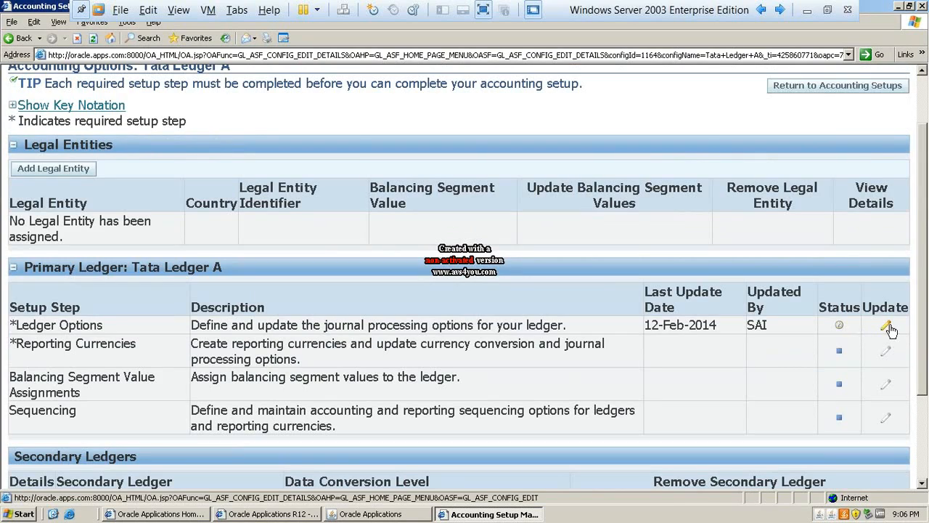
left_click(886, 326)
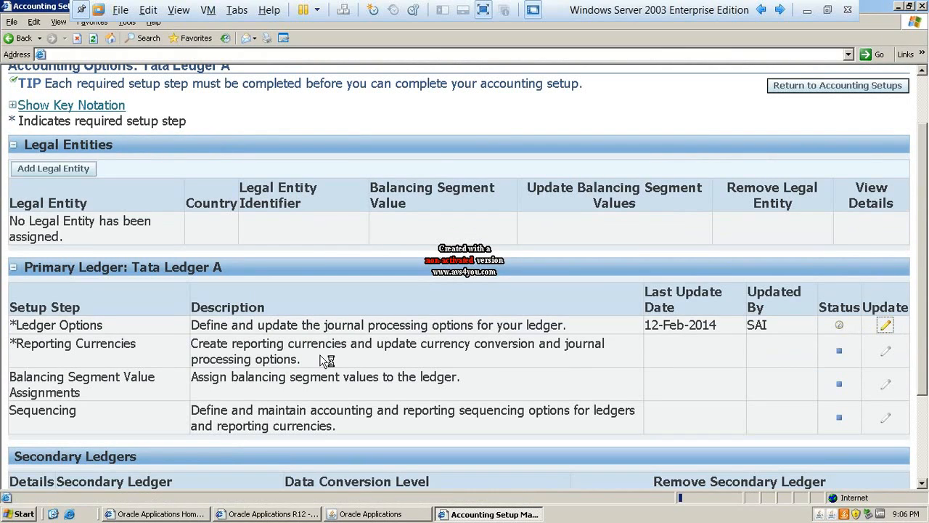
key("ctrl+c")
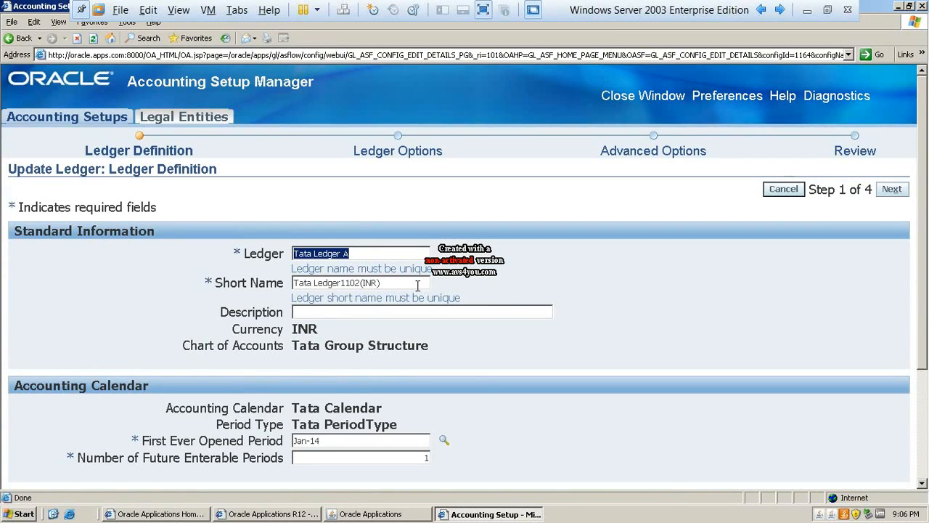
left_click_drag(417, 285, 197, 281)
key("ctrl+v")
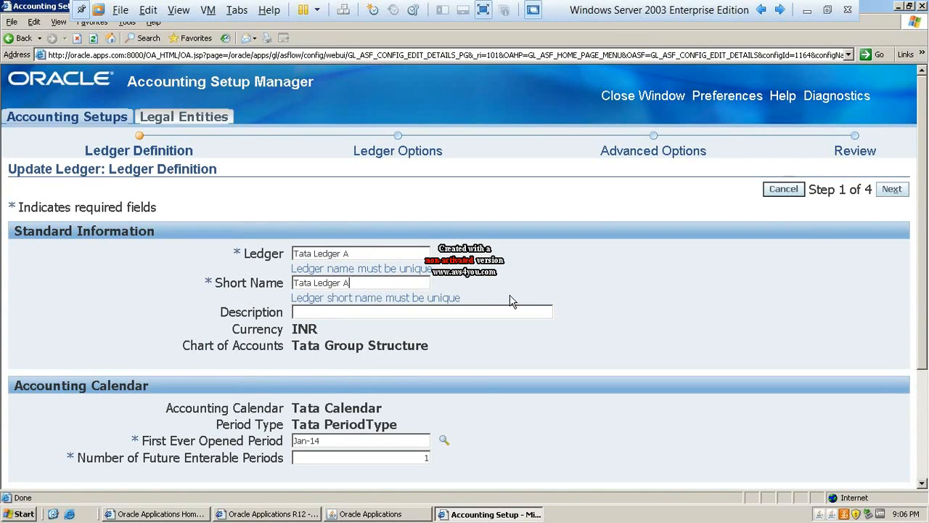
left_click(893, 190)
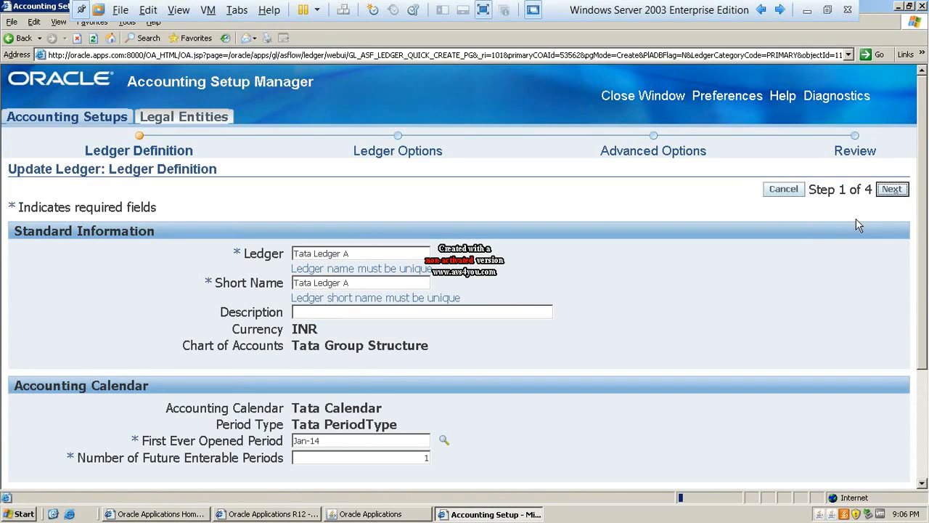
Set the retained earnings account to C01-D01-M01 and finish the ledger options update.
type("C01-D")
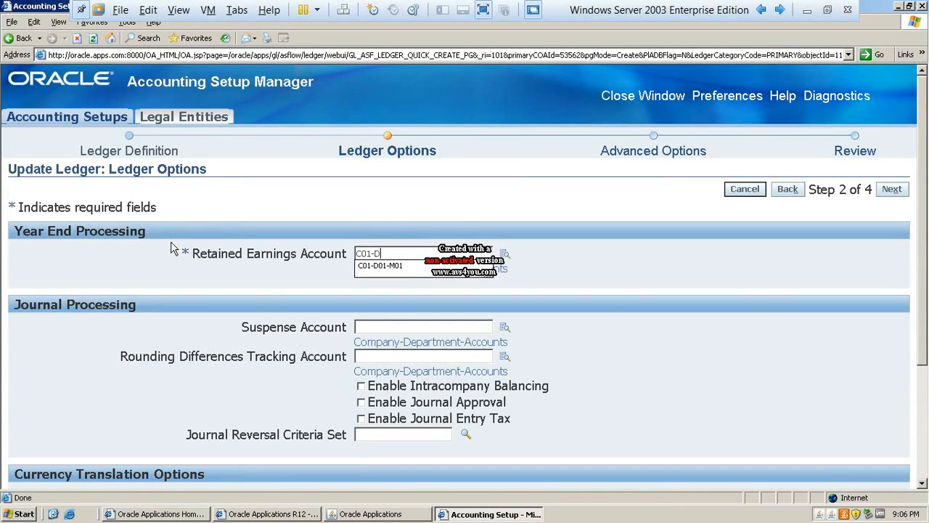
key("Tab")
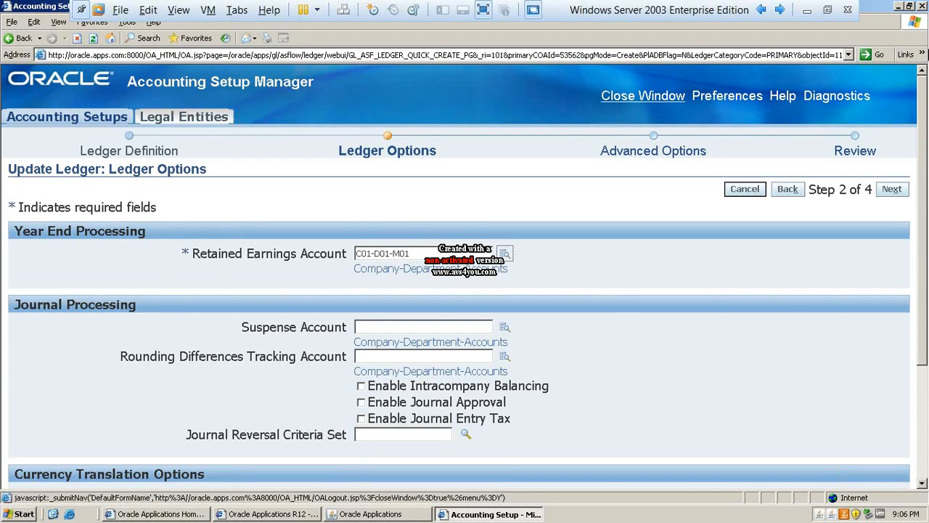
left_click(894, 190)
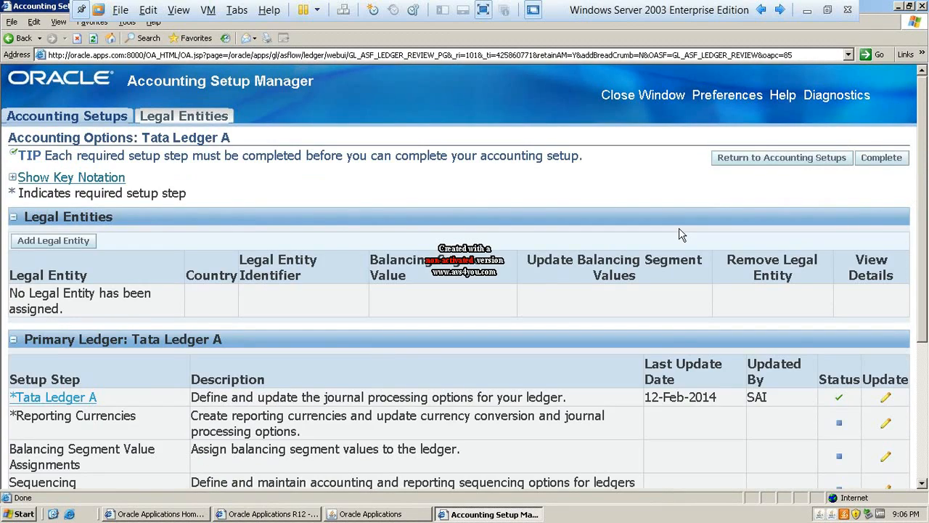
Complete the Reporting Currencies setup step for Tata Ledger A without adding a reporting currency.
scroll(784, 225, "down", 3)
left_click(885, 208)
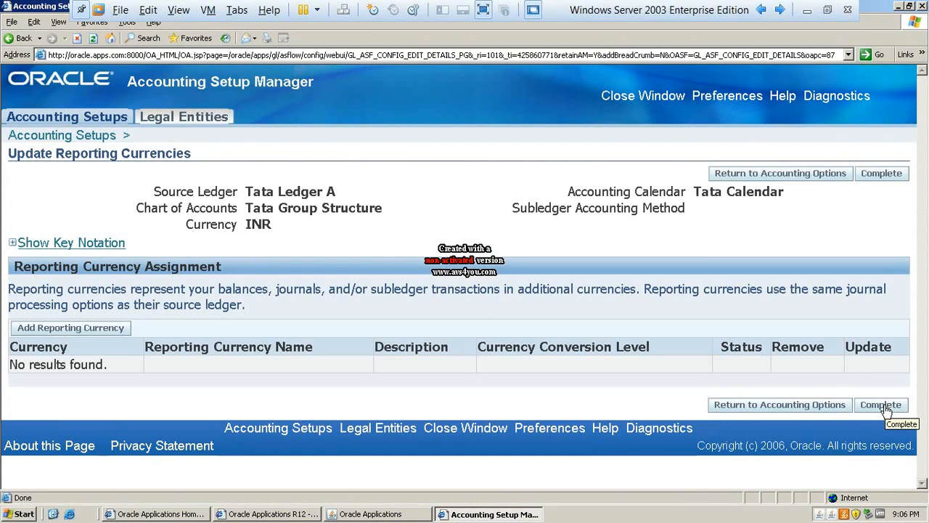
left_click(885, 407)
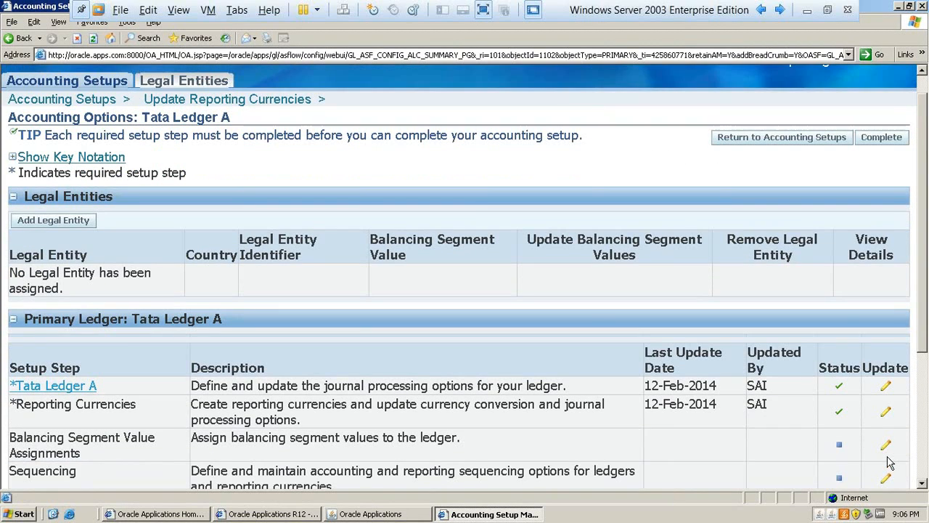
Assign balancing segment values C01, C02, C03, C04 and C05 to Tata Ledger A and complete the assignments.
scroll(889, 463, "down", 3)
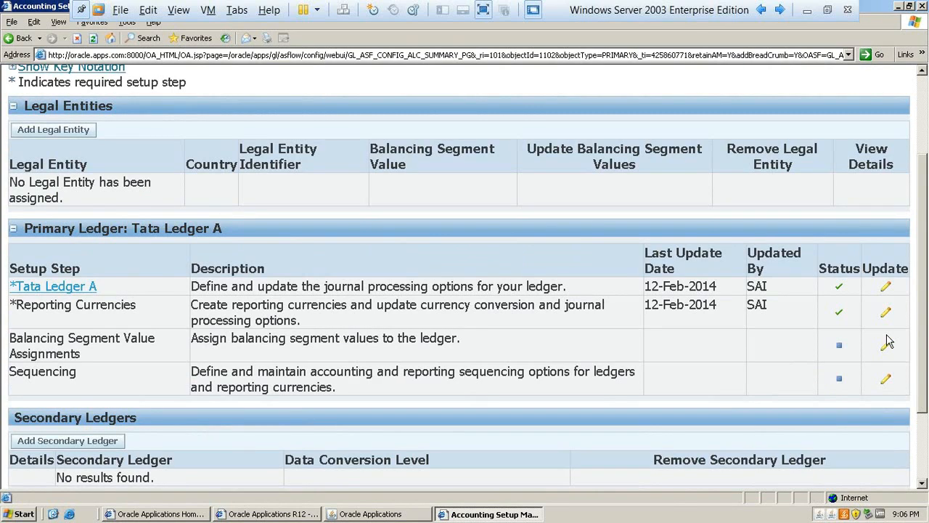
left_click(886, 344)
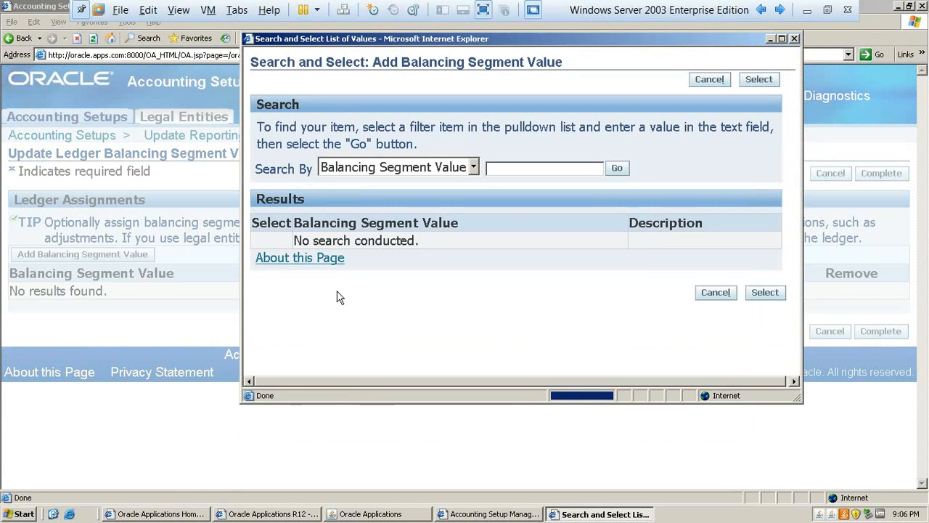
left_click(278, 225)
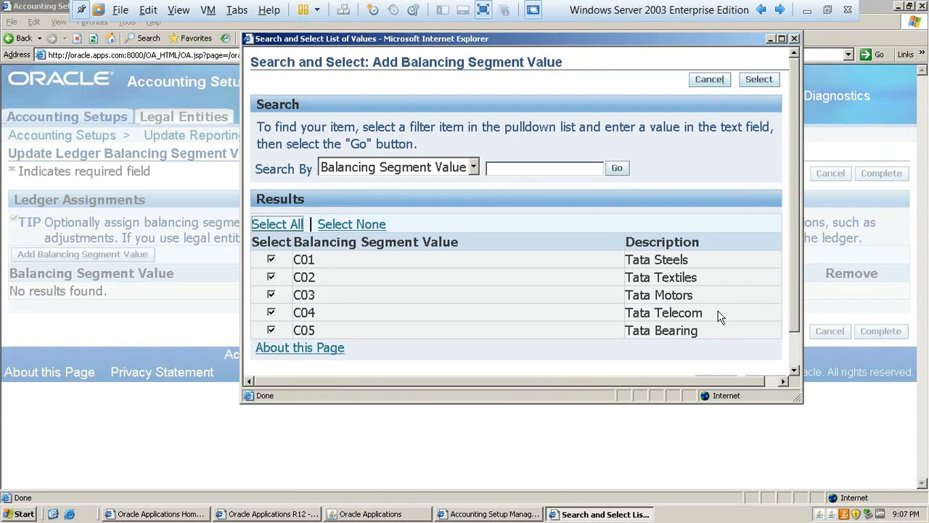
scroll(718, 317, "down", 1)
left_click(769, 344)
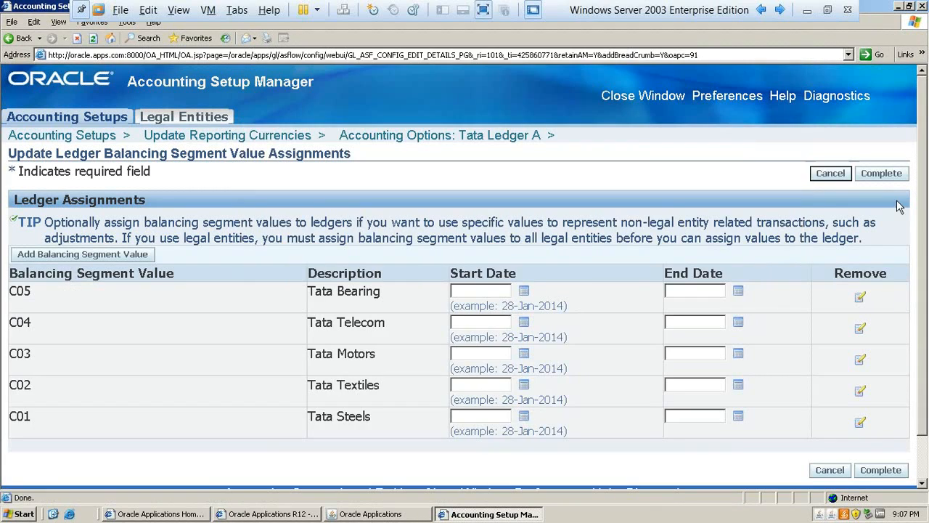
left_click(890, 174)
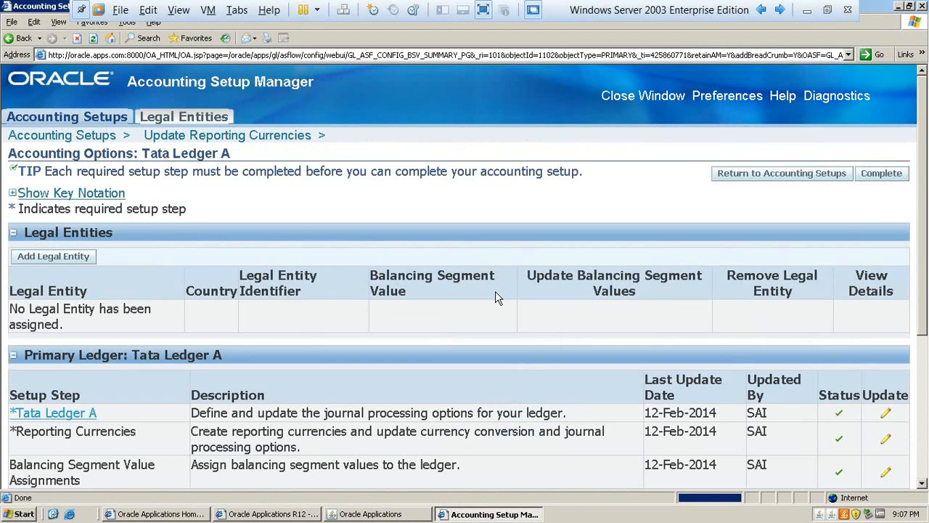
Mark the Sequencing setup step of Tata Ledger A as complete without adding a sequencing context, and apply it.
scroll(472, 320, "down", 1)
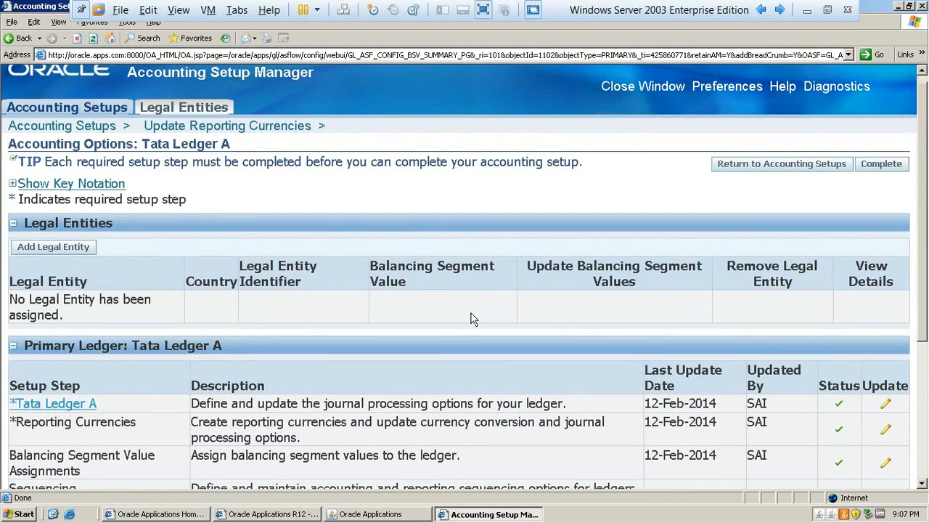
scroll(472, 319, "down", 3)
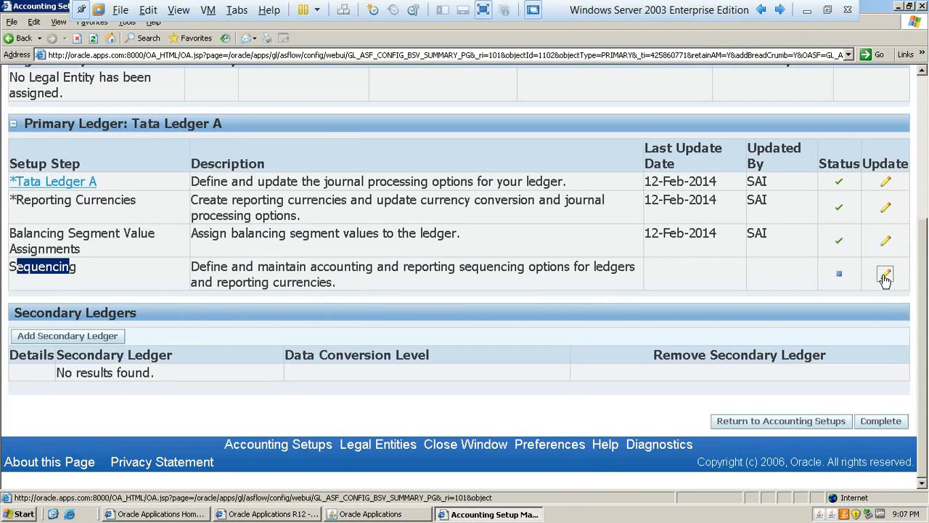
left_click(885, 277)
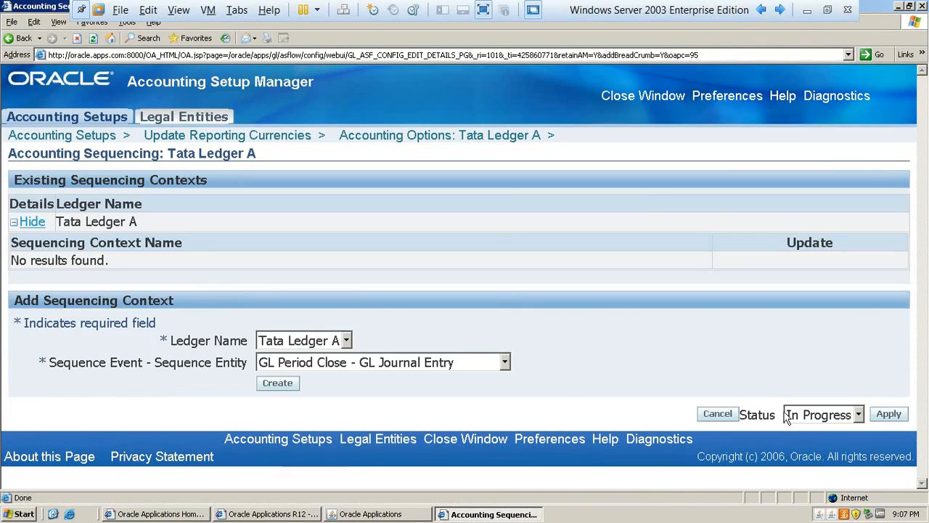
left_click(858, 413)
left_click(825, 429)
left_click(890, 414)
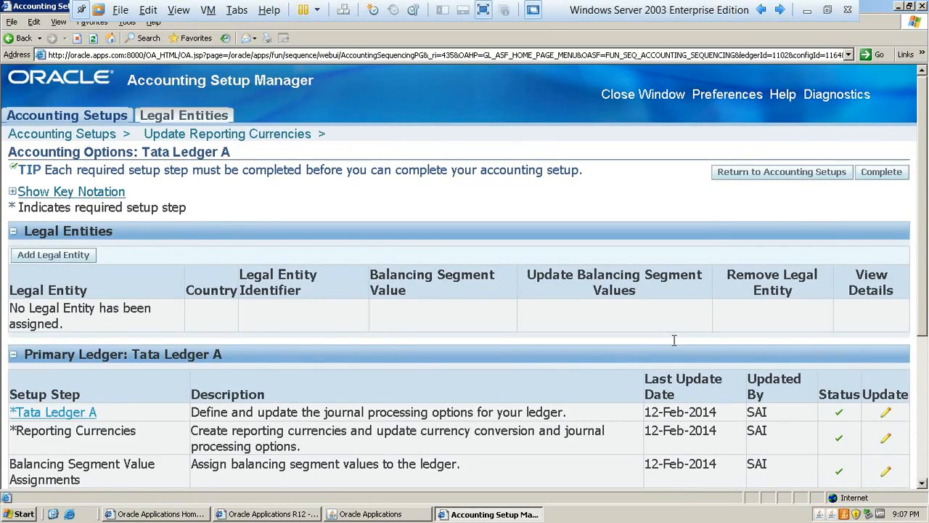
Complete the accounting setup of Tata Ledger A, confirm continuing and return to the accounting setups.
scroll(673, 339, "down", 5)
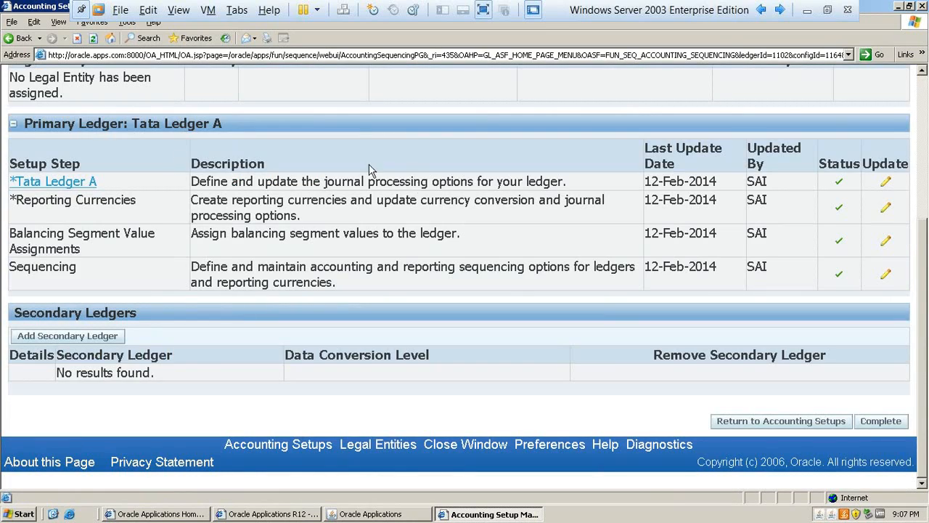
left_click(893, 422)
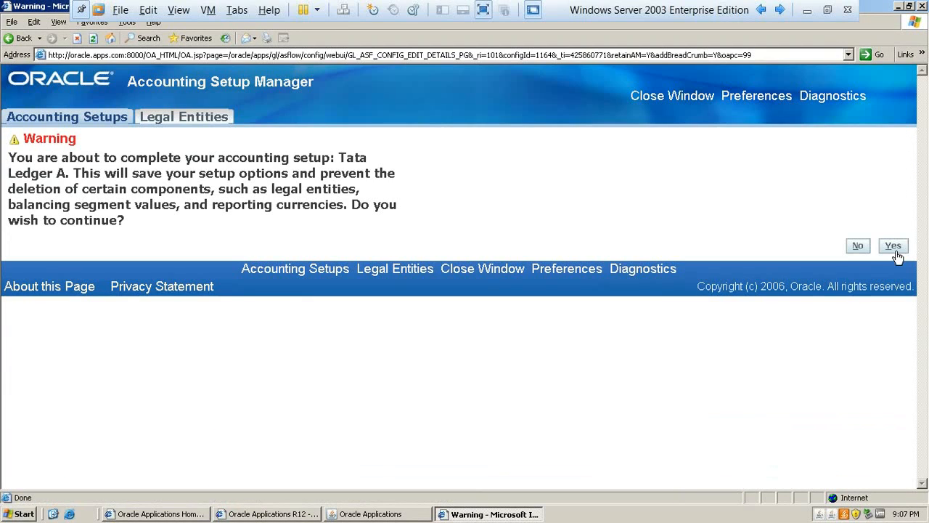
left_click(892, 247)
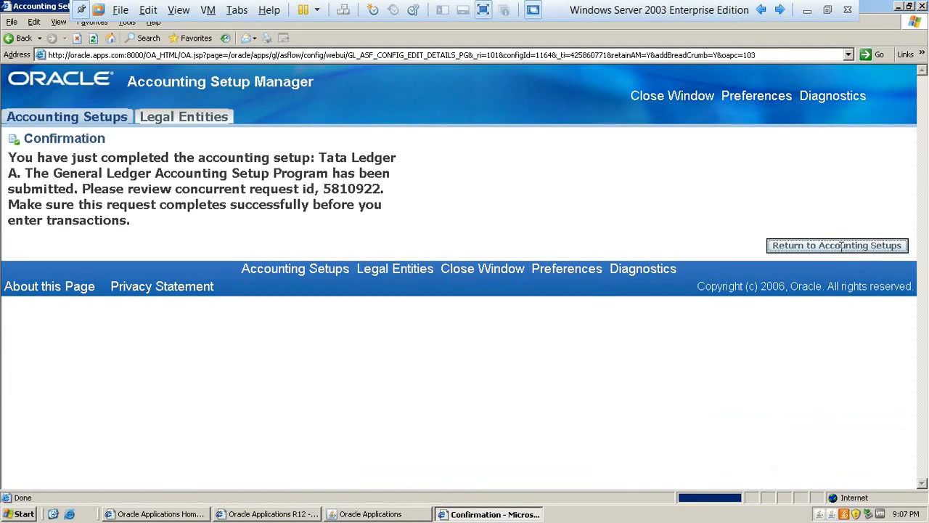
left_click(837, 245)
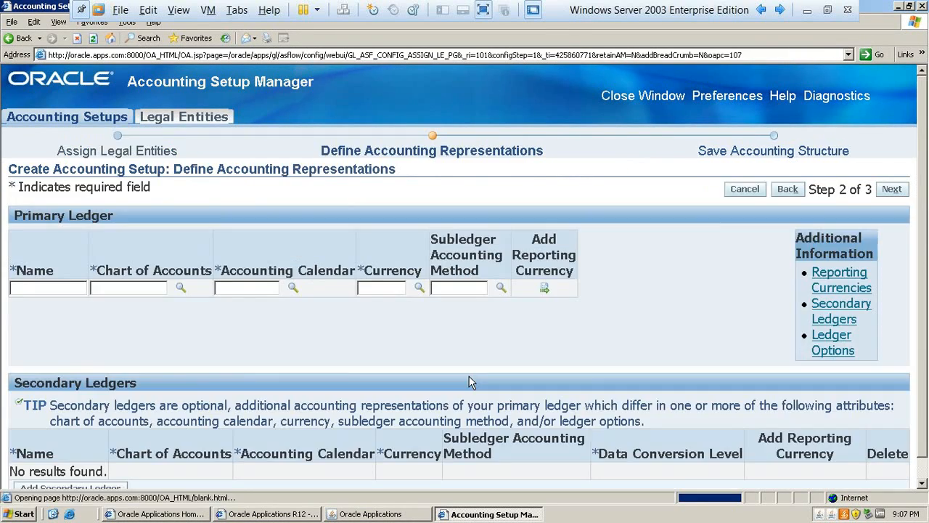
Name the primary ledger of the new accounting setup "Tata Ledger B".
type("Tata")
key("Down")
key("Down")
key("Return")
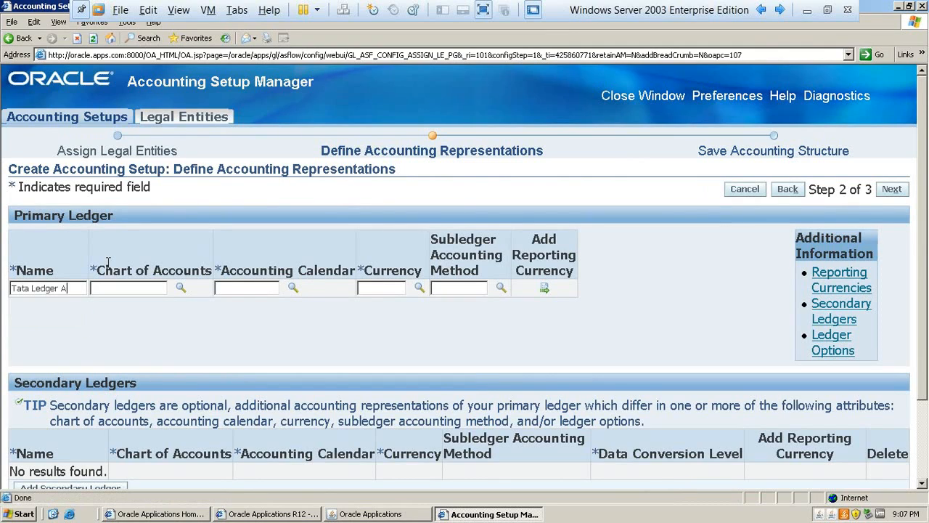
key("BackSpace")
type("B")
Set Tata Ledger B's chart of accounts to Tata Group Structure, its accounting calendar to Tata Calendar and its currency to INR.
type("tata")
key("Tab")
type("tata")
key("Tab")
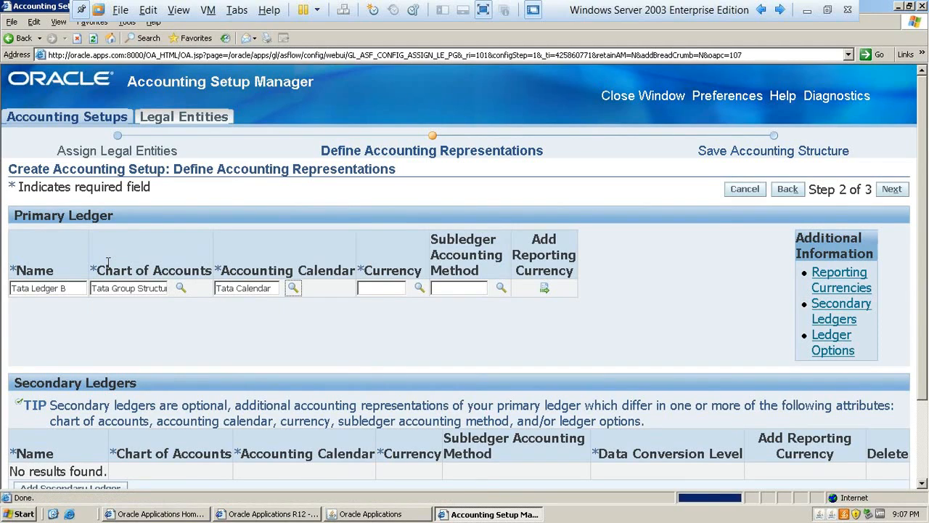
key("shift+Tab")
type("inr")
key("Tab")
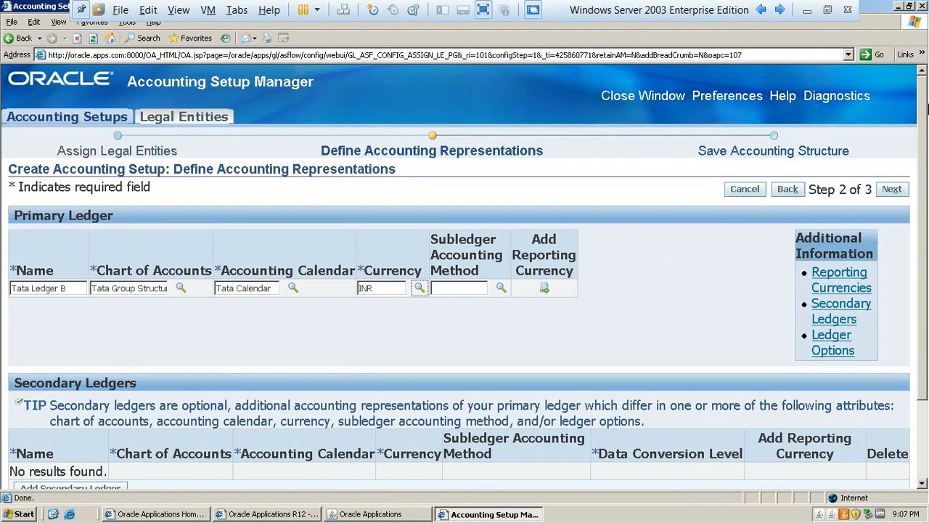
Save the accounting structure of Tata Ledger B and proceed to defining its accounting options.
left_click(897, 193)
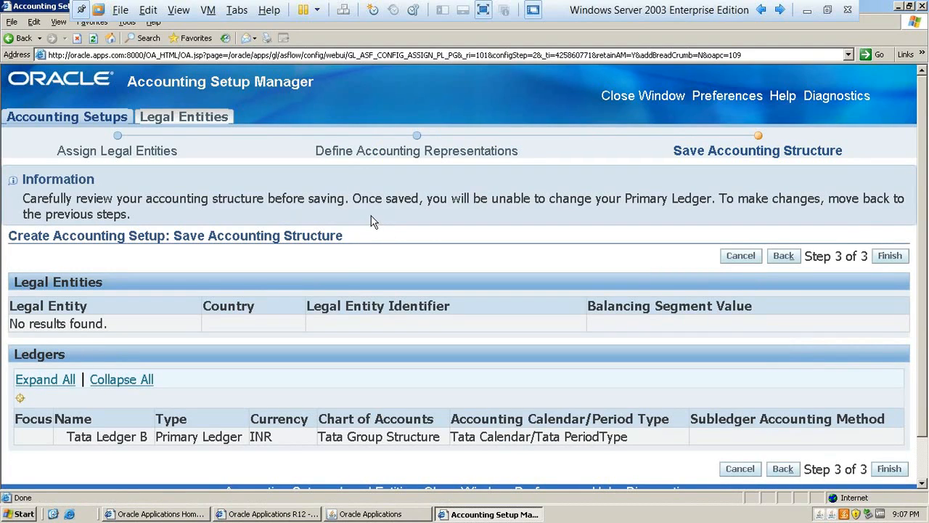
left_click(888, 259)
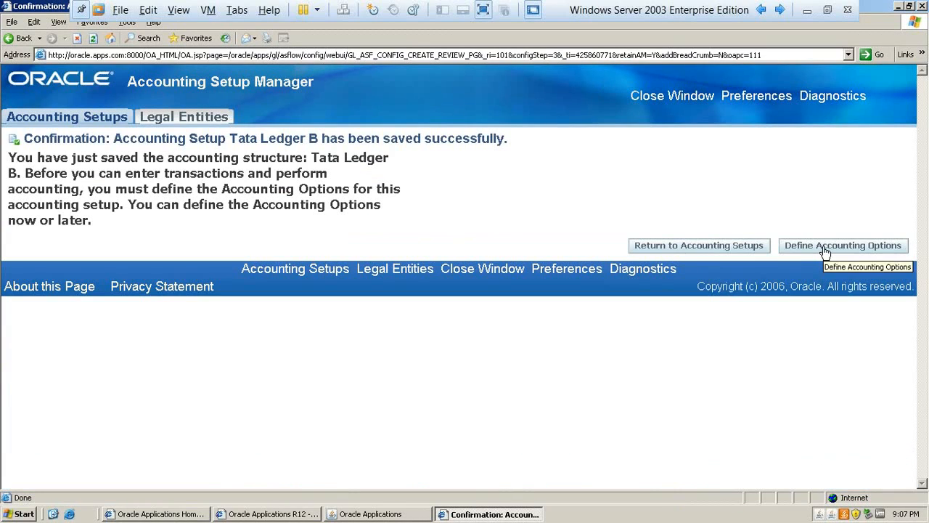
left_click(826, 248)
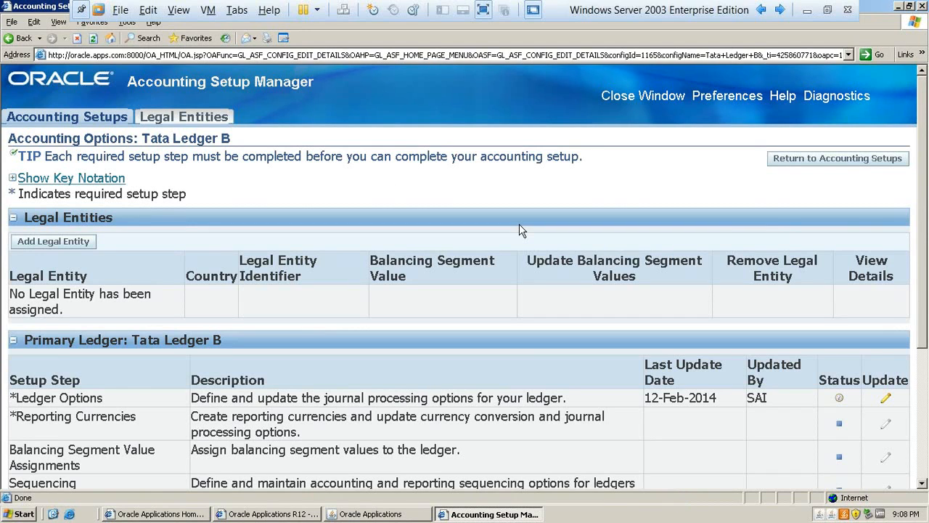
Copy the ledger name, open the Ledger Options setup step of Tata Ledger B and paste the name as its short name.
scroll(519, 224, "down", 1)
scroll(571, 232, "down", 2)
left_click_drag(125, 141, 225, 141)
key("ctrl+c")
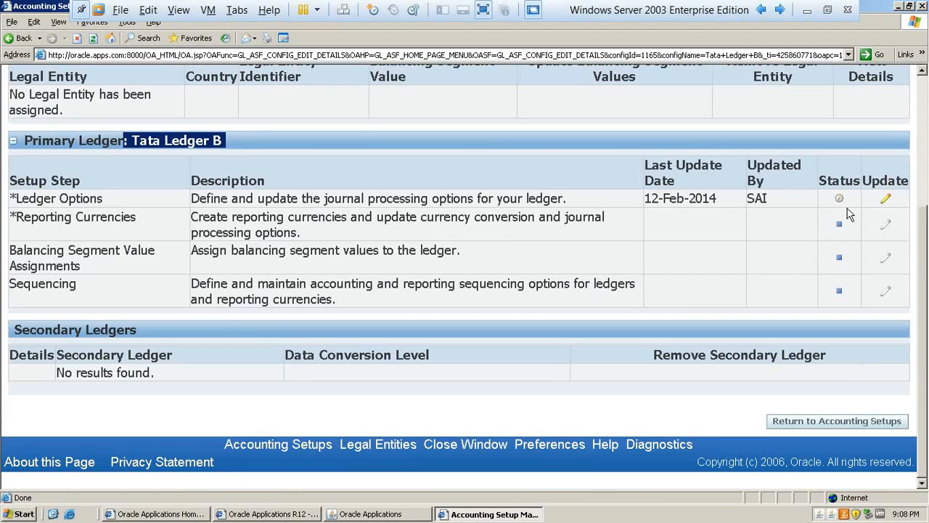
left_click(886, 199)
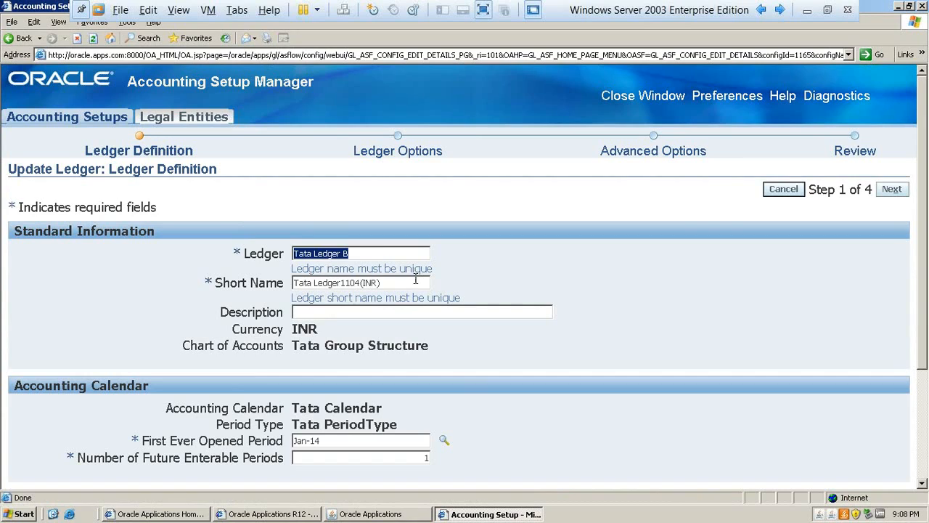
key("Tab")
key("ctrl+v")
Set the Retained Earnings Account to C01-D01-M01, leave the advanced options disabled and finish the ledger update.
left_click(892, 190)
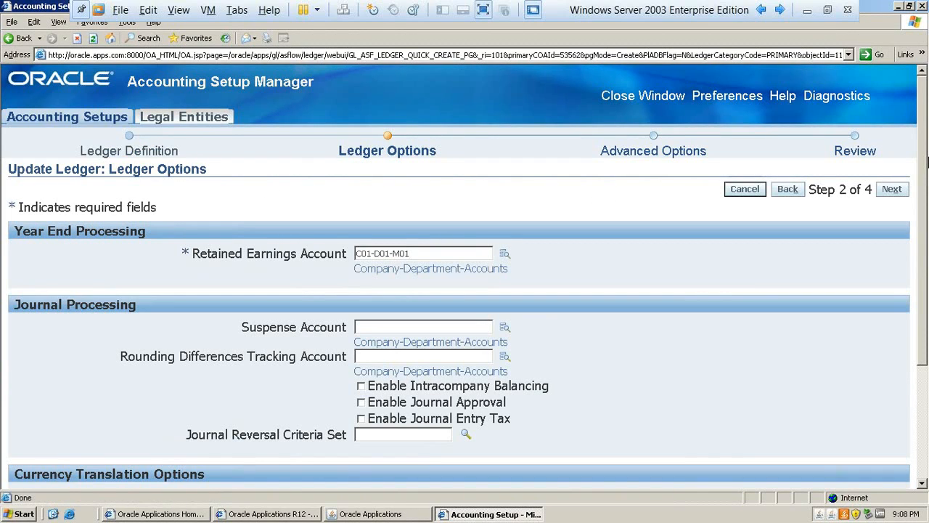
left_click(897, 190)
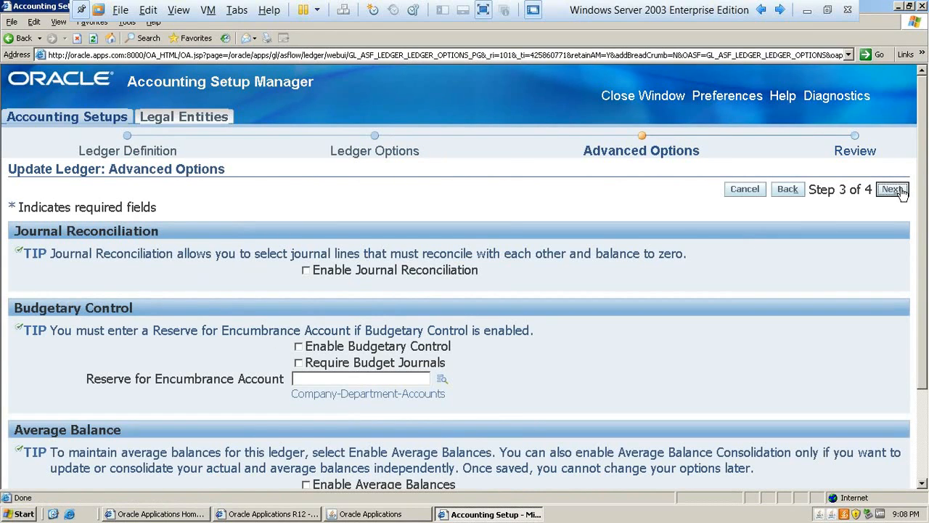
left_click(894, 189)
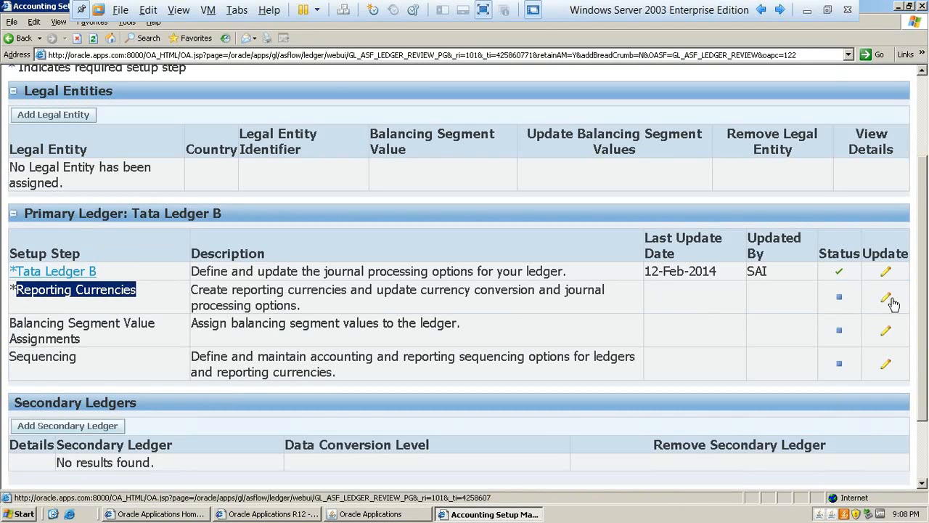
Complete the Reporting Currencies setup step of Tata Ledger B without adding a reporting currency.
left_click(883, 297)
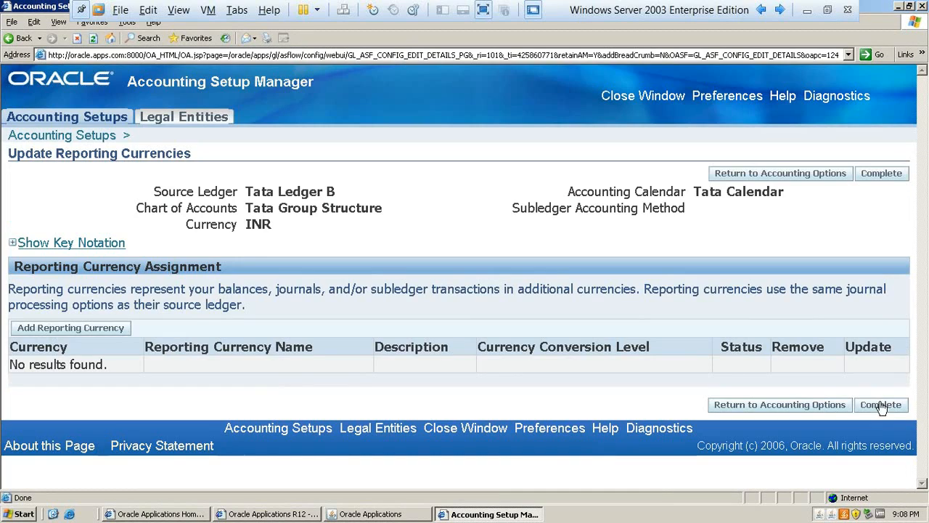
left_click(884, 406)
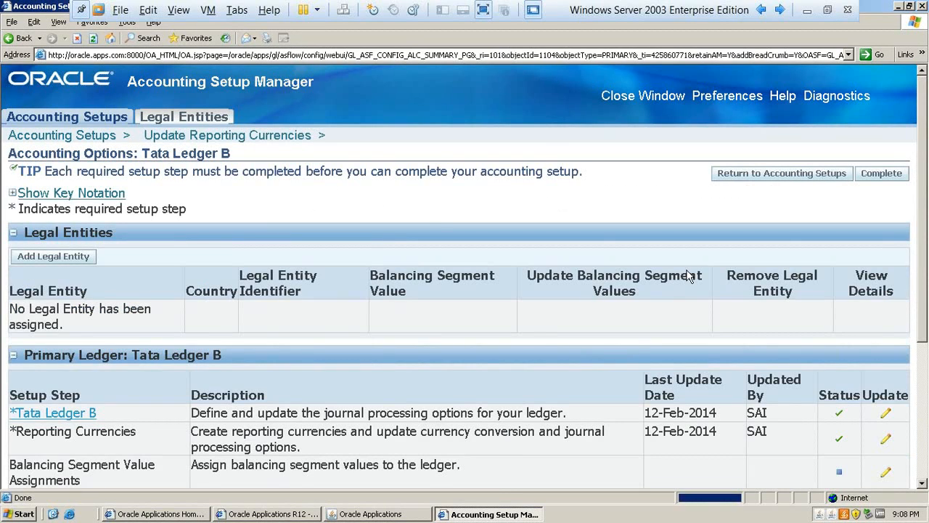
Assign balancing segment values C01, C02, C03, C04 and C05 to Tata Ledger B and complete the assignments.
scroll(697, 272, "down", 2)
scroll(709, 269, "down", 5)
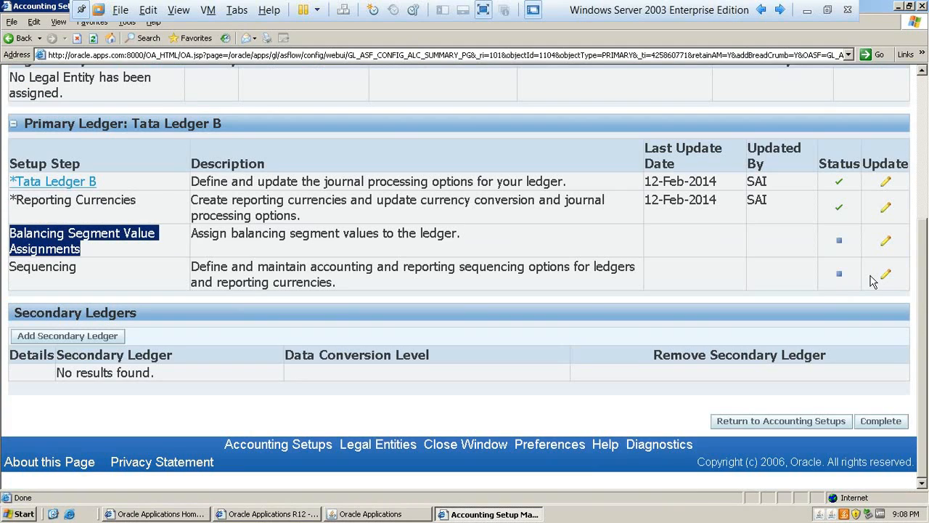
left_click(884, 241)
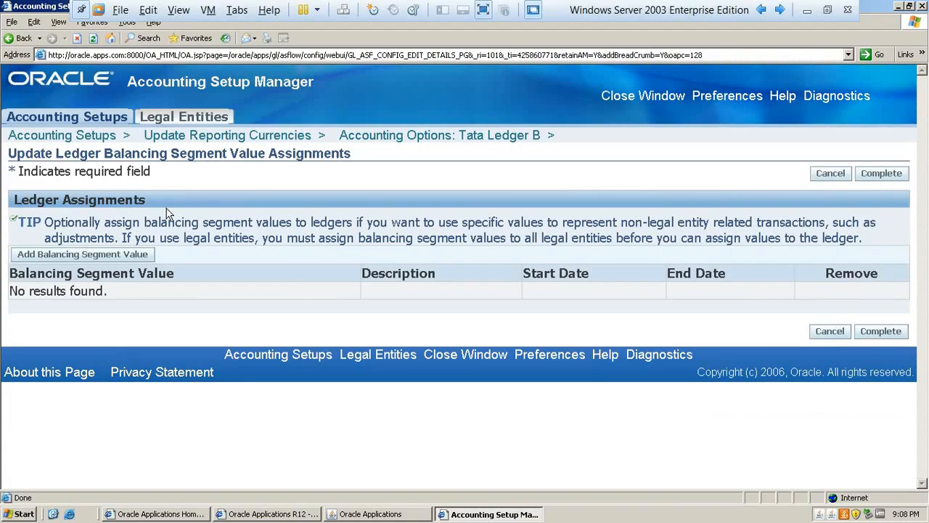
left_click(80, 255)
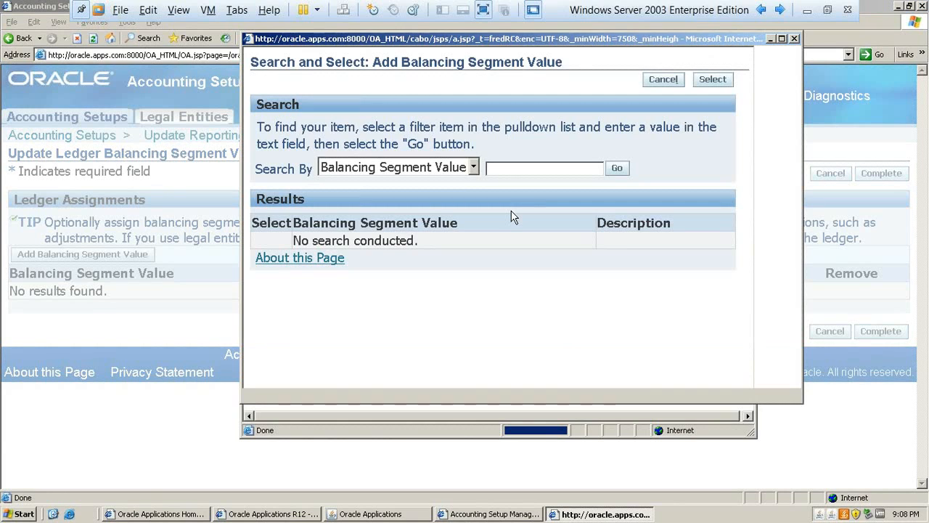
left_click(616, 168)
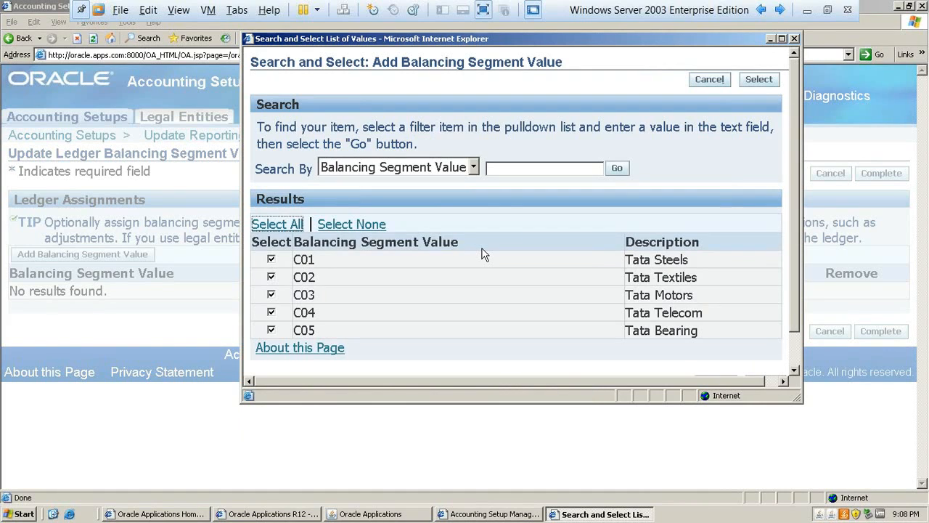
scroll(769, 330, "down", 1)
left_click(765, 343)
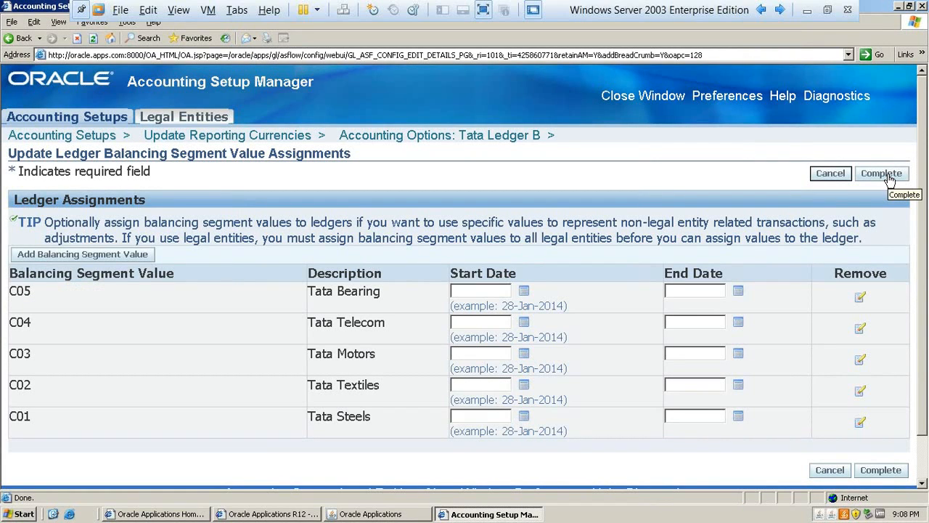
left_click(888, 174)
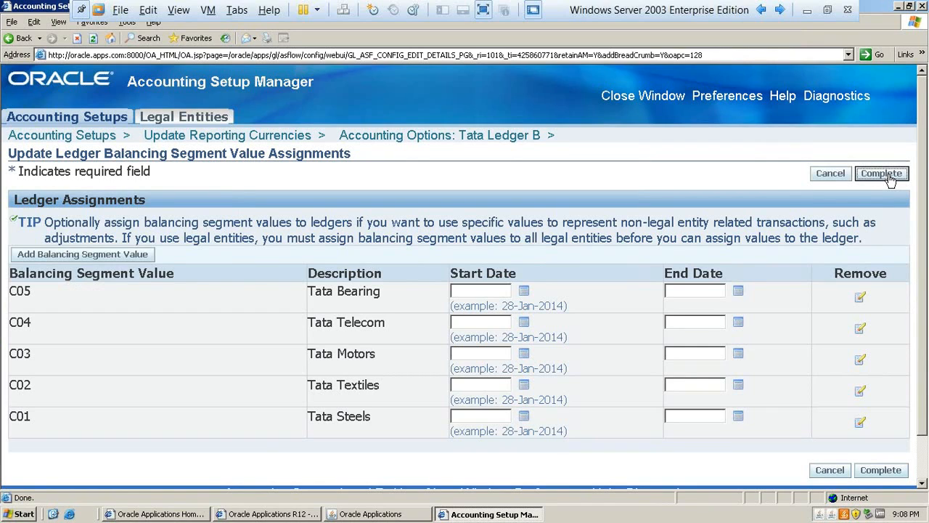
Set the Sequencing setup step of Tata Ledger B to Complete without adding a sequencing context, and apply it.
scroll(799, 283, "down", 1)
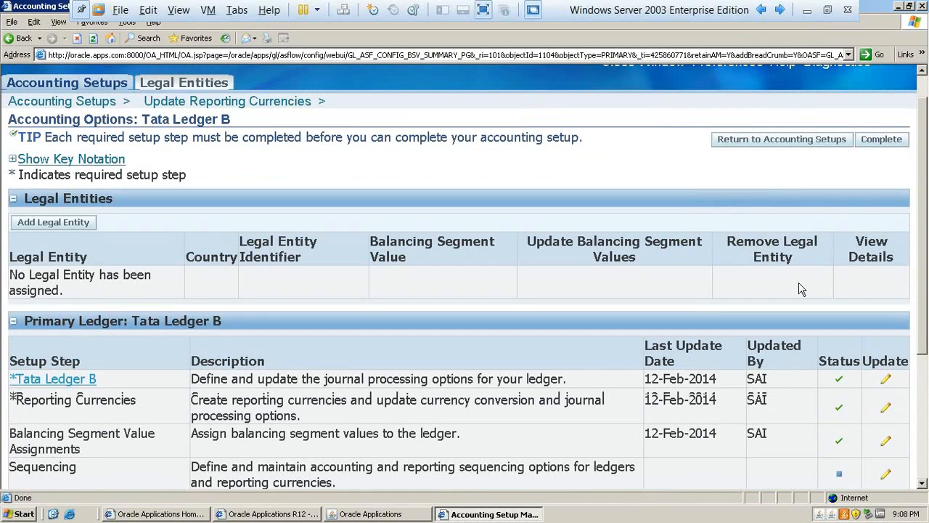
scroll(799, 289, "down", 5)
left_click(885, 274)
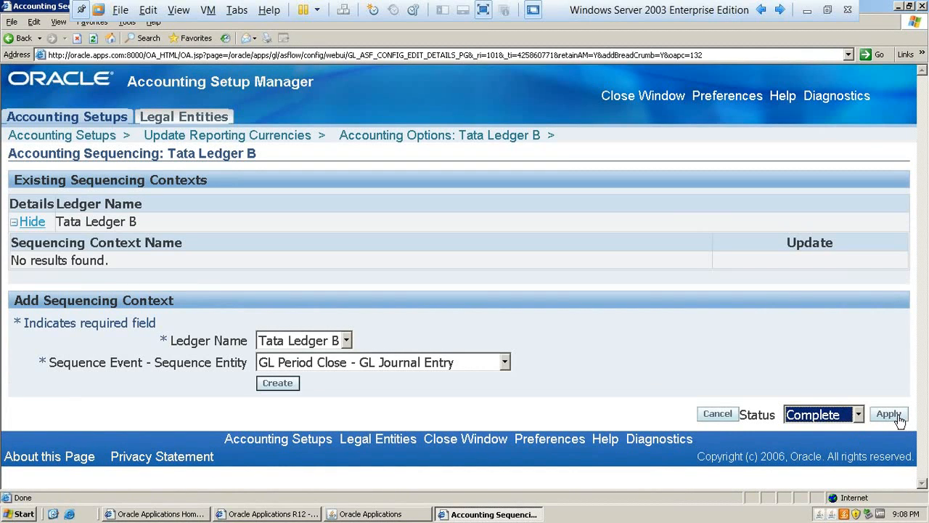
left_click(890, 414)
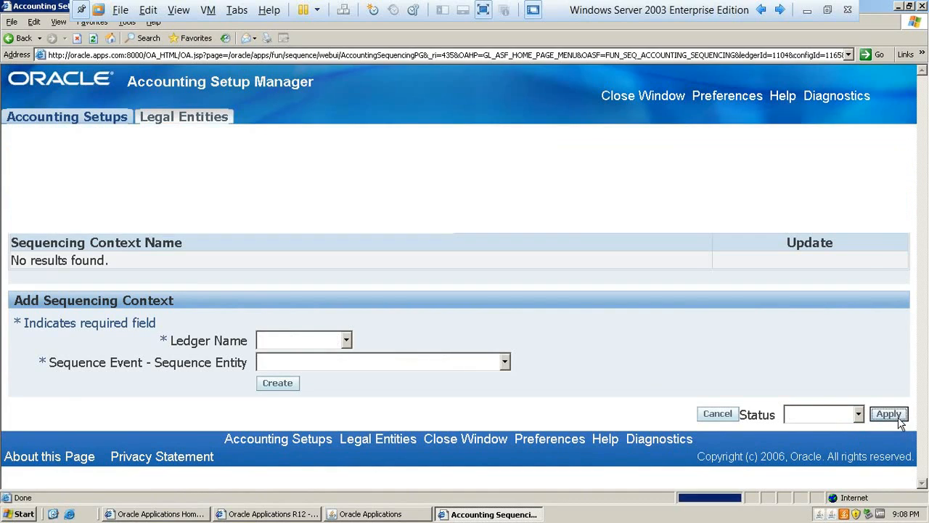
Complete the accounting setup of Tata Ledger B, confirm continuing and close the Accounting Setup Manager.
scroll(792, 321, "down", 5)
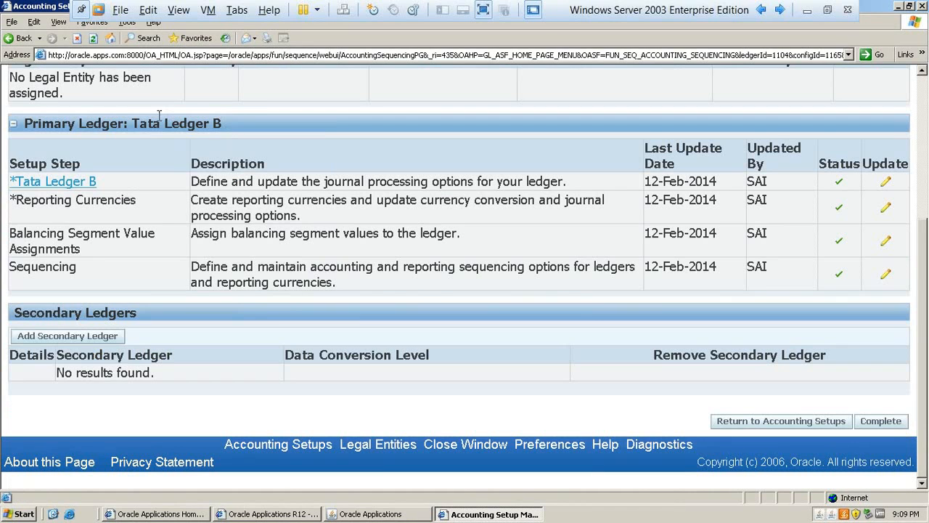
left_click_drag(131, 123, 276, 141)
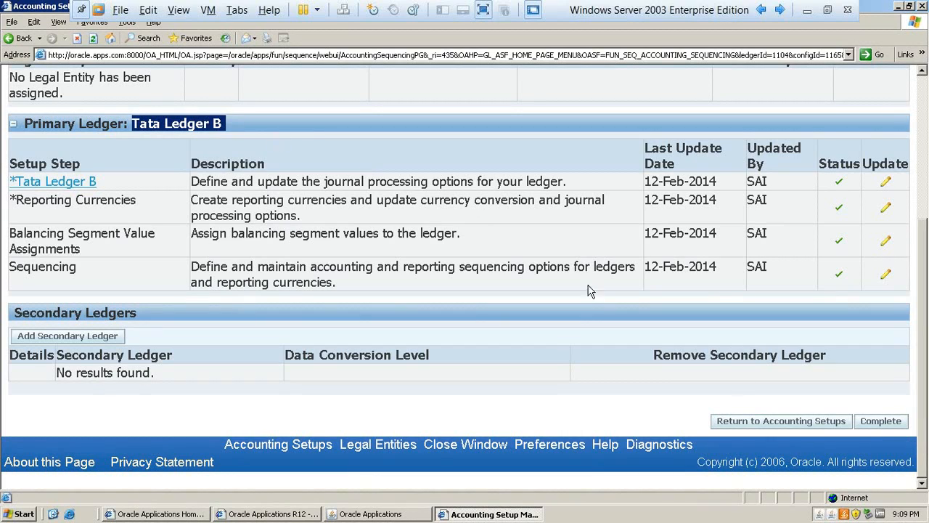
left_click(883, 423)
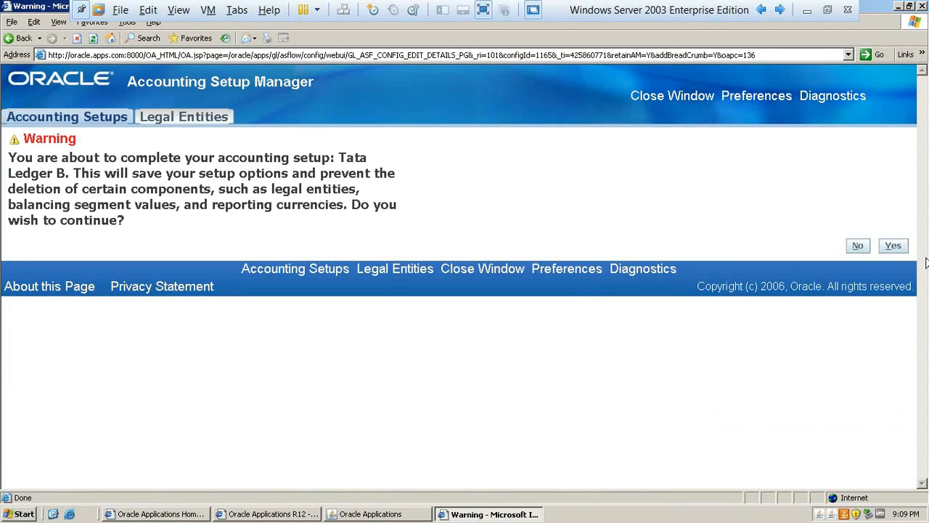
left_click(900, 247)
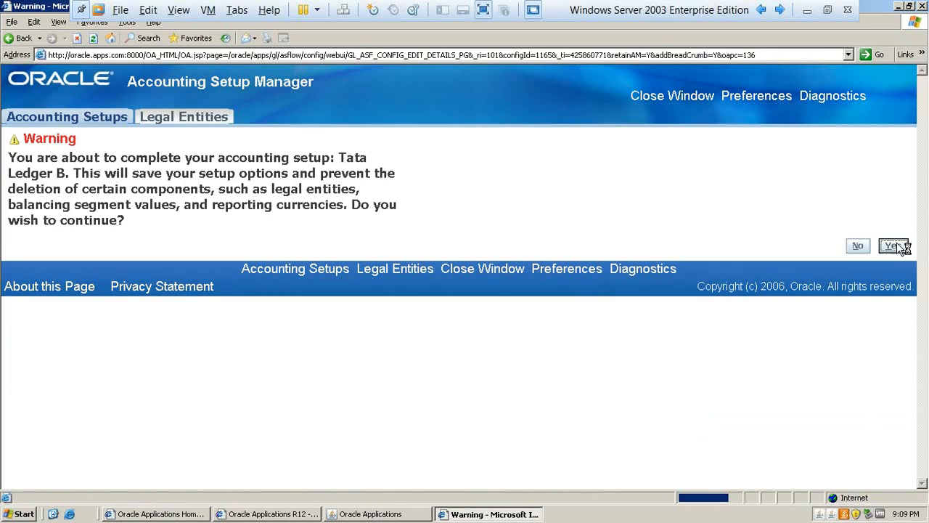
left_click(655, 102)
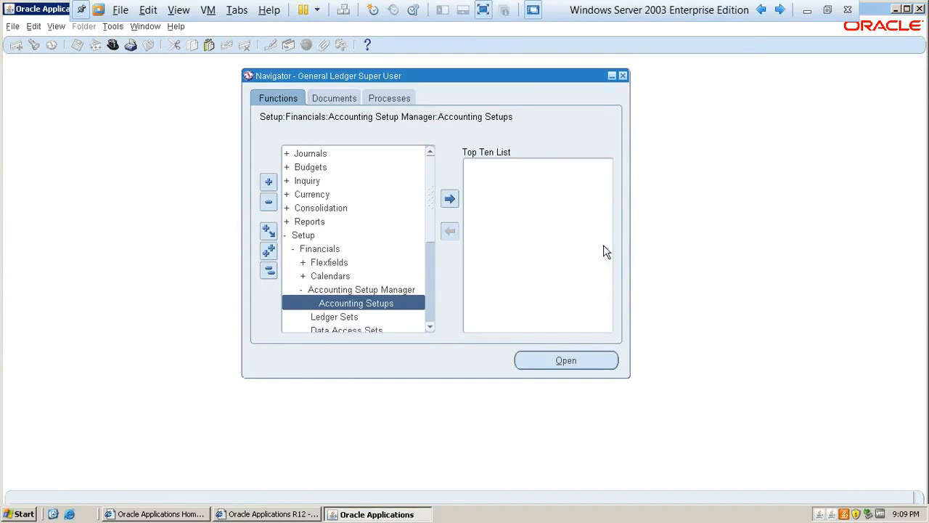
left_click(807, 11)
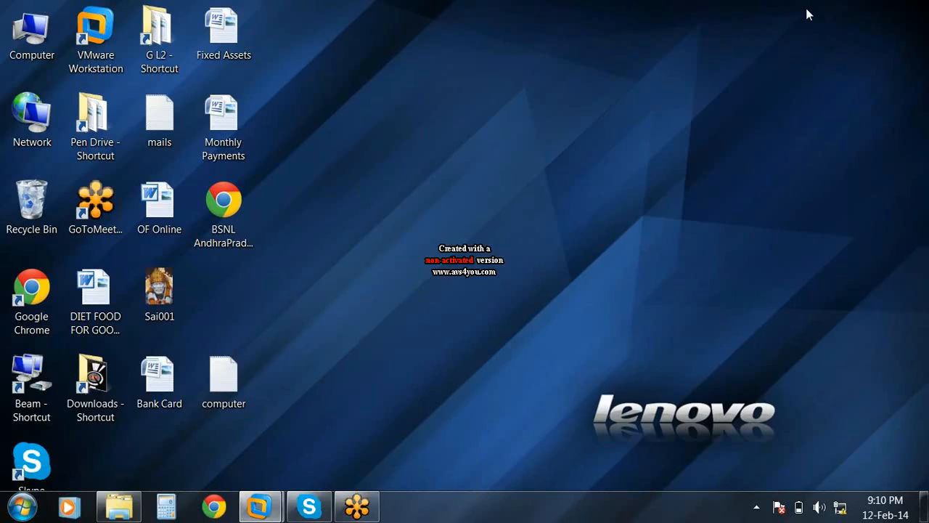
left_click(247, 508)
left_click(399, 442)
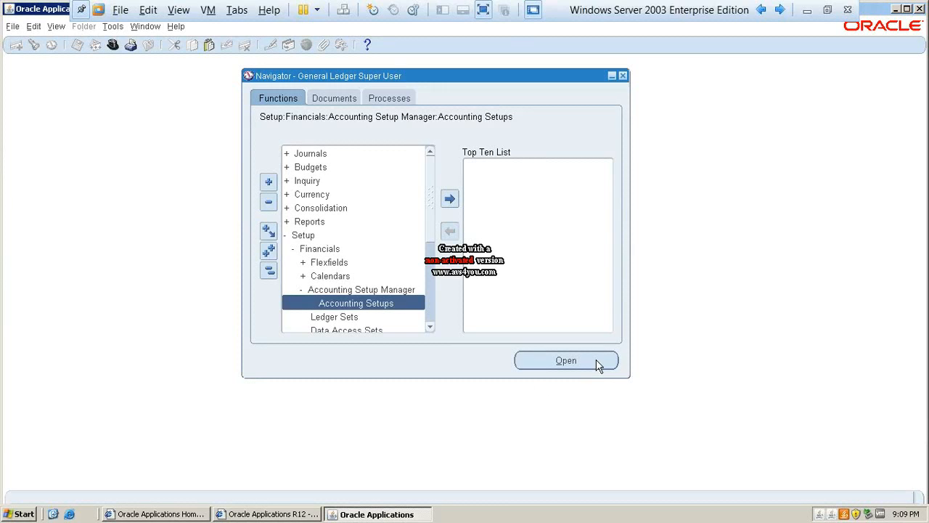
Open the Ledger Sets form from the Financials setup functions.
key("Up")
key("Up")
key("Up")
key("Up")
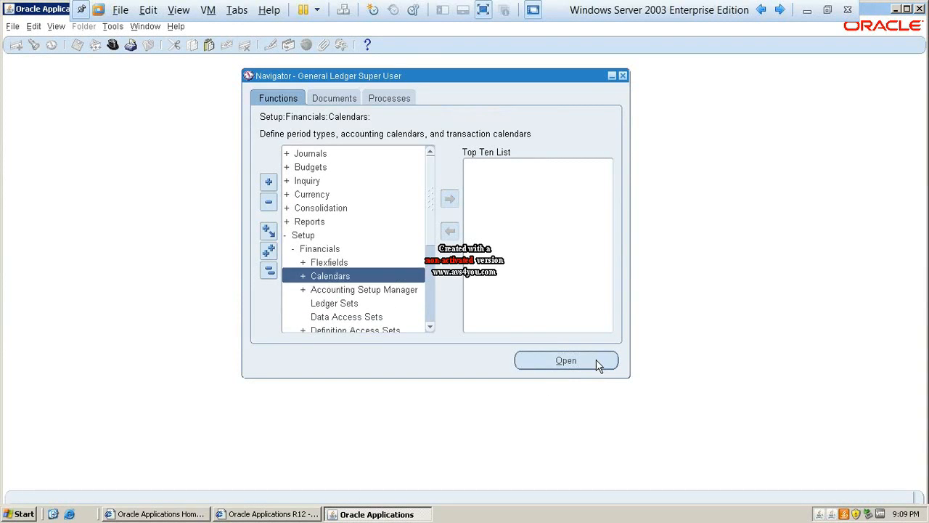
key("Left")
key("Up")
key("Left")
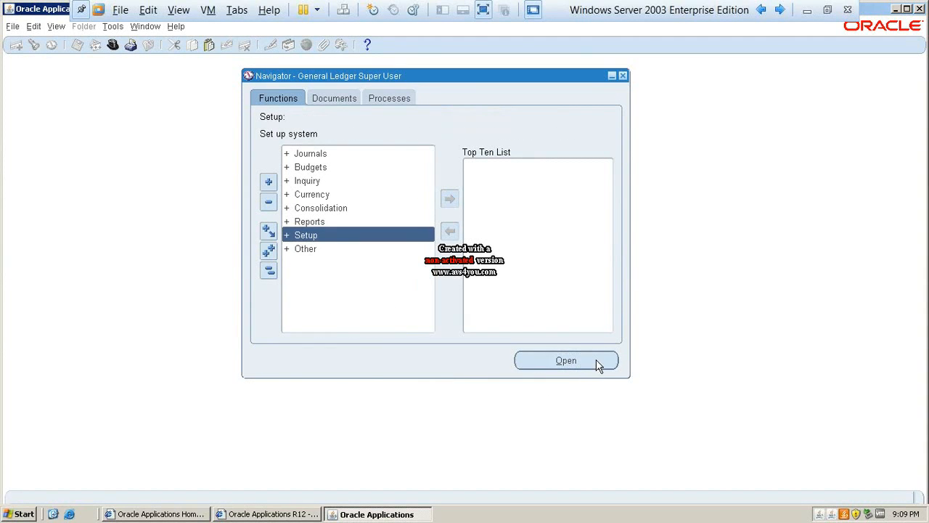
key("Right")
key("Down")
key("Right")
key("Down")
key("Down")
key("Down")
key("Down")
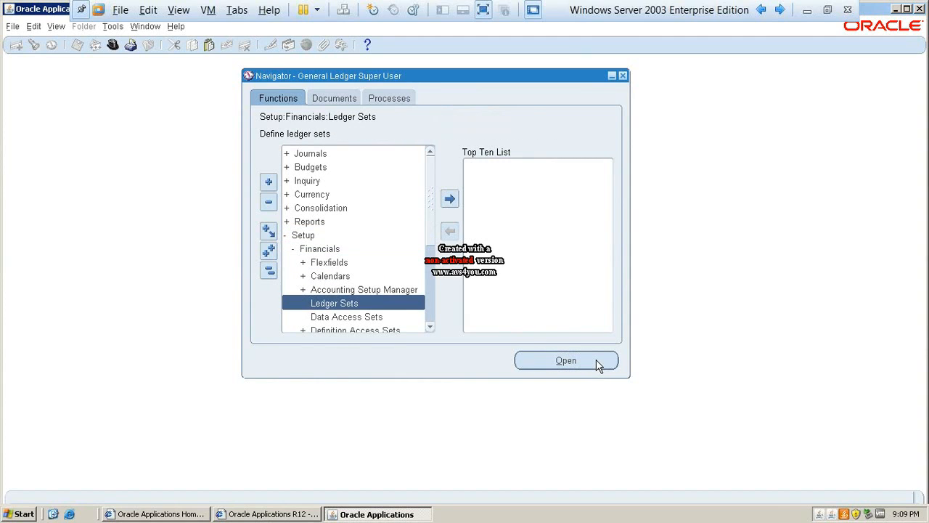
left_click(597, 360)
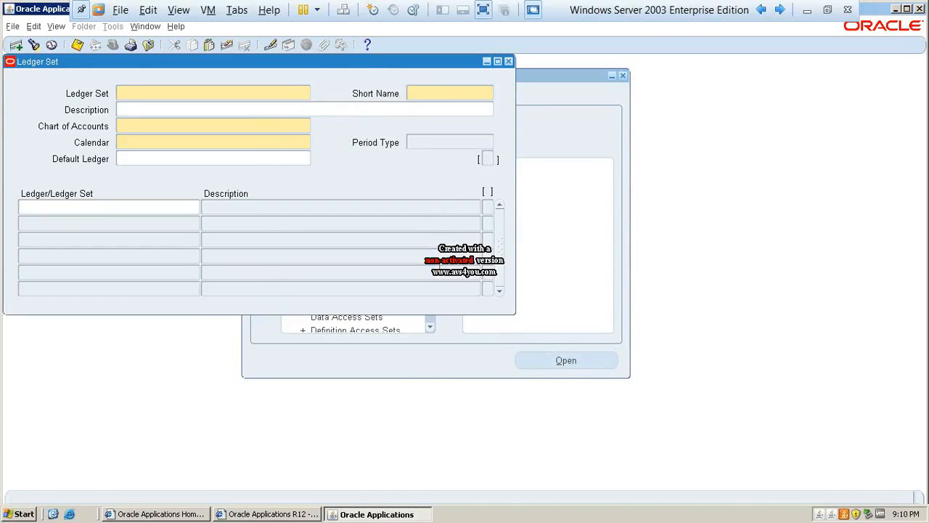
Enter "Tata Ledger Set 001" as the new ledger set's name and short name, and set its chart of accounts to Tata Group Structure.
left_click_drag(369, 60, 510, 75)
type("Tata ")
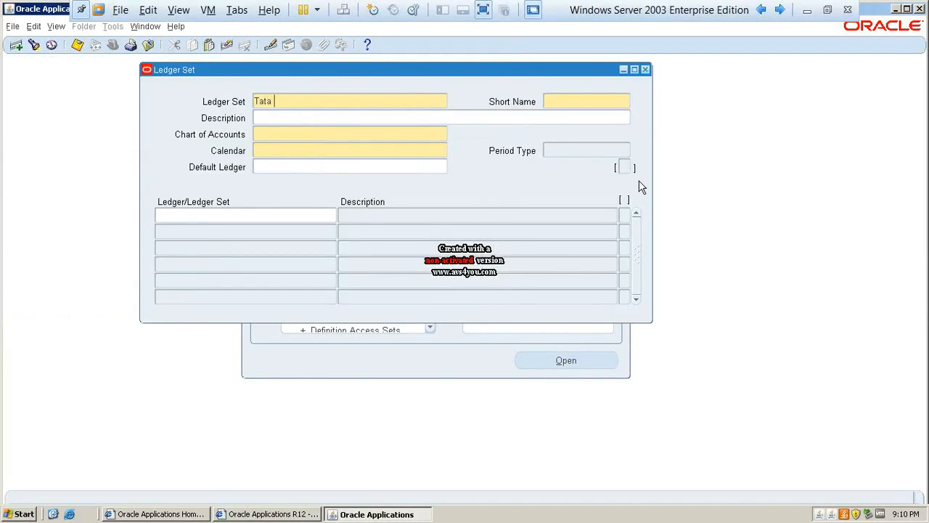
type("Ledger Set 001")
key("Tab")
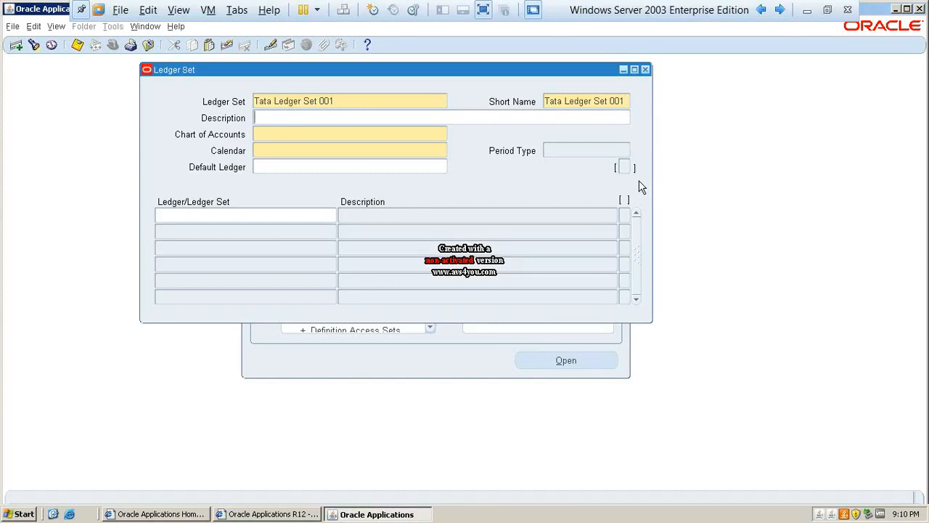
key("Tab")
type("Tata")
key("Tab")
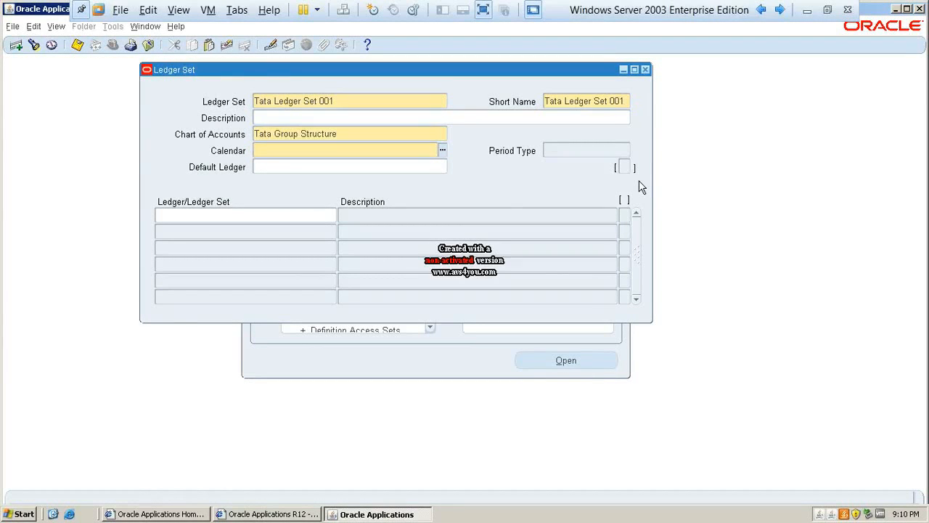
Set the ledger set's calendar to Tata Calendar and its default ledger to Tata Group Ledger.
type("Tata")
key("Tab")
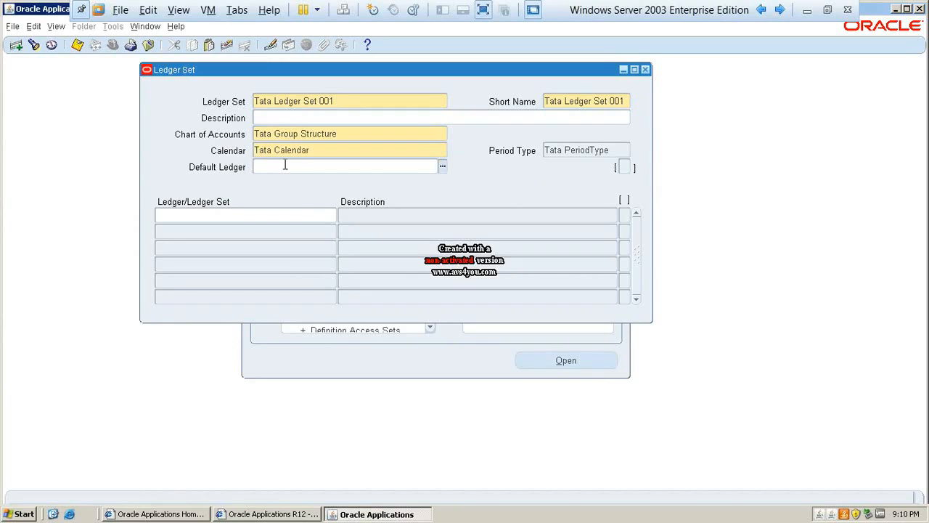
left_click(442, 168)
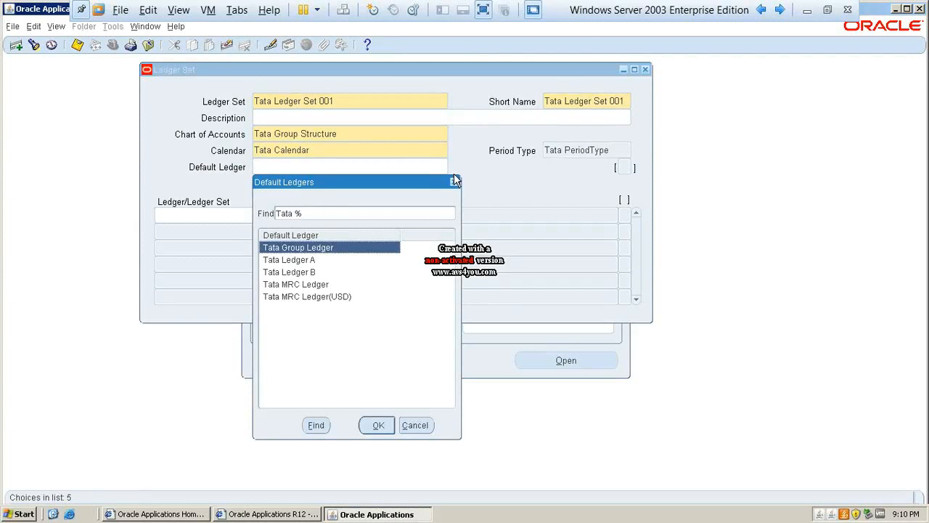
key("Return")
left_click(402, 171)
Enter Tata Group Ledger as the first ledger of Tata Ledger Set 001.
left_click(185, 214)
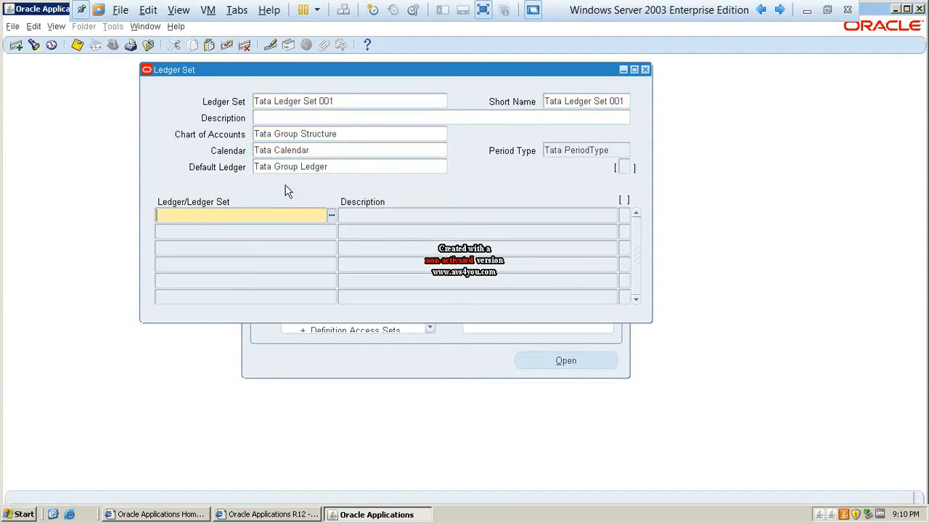
left_click(331, 166)
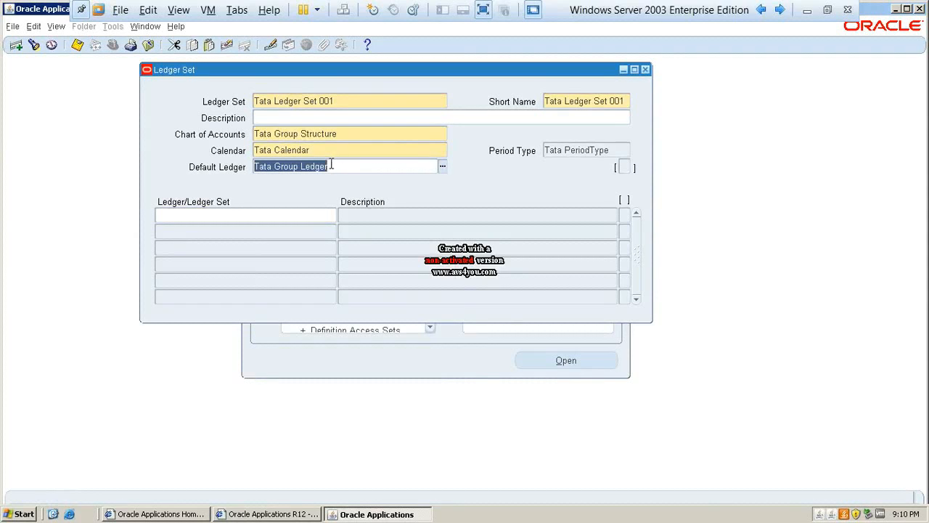
left_click(237, 213)
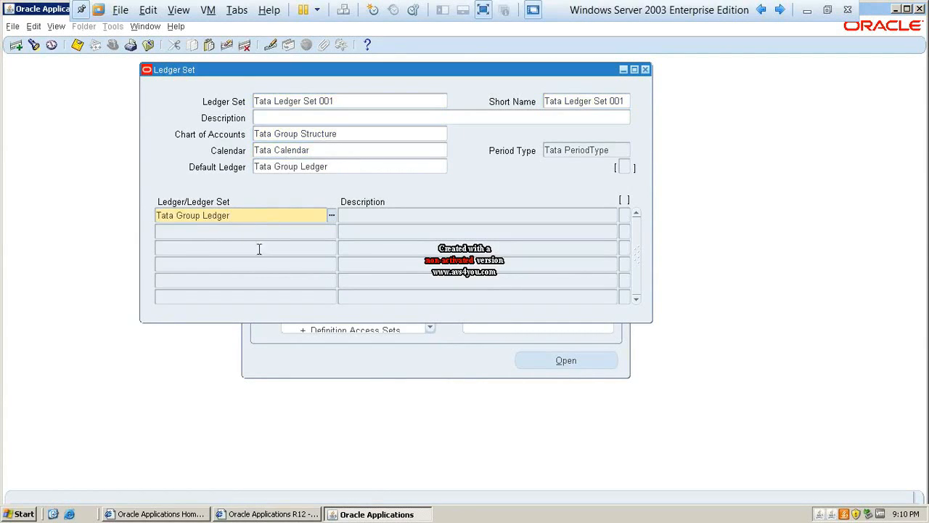
Add Tata MRC Ledger as the second ledger of Tata Ledger Set 001.
left_click(218, 232)
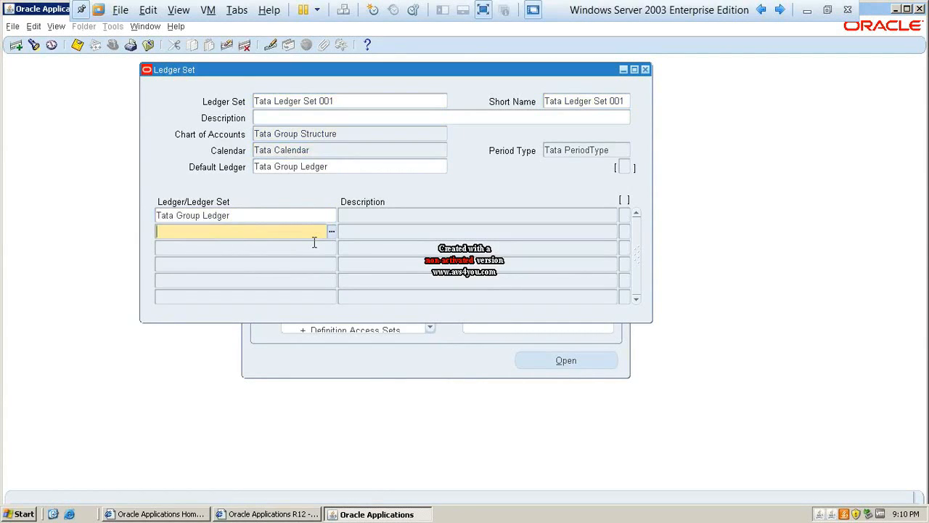
key("ctrl+l")
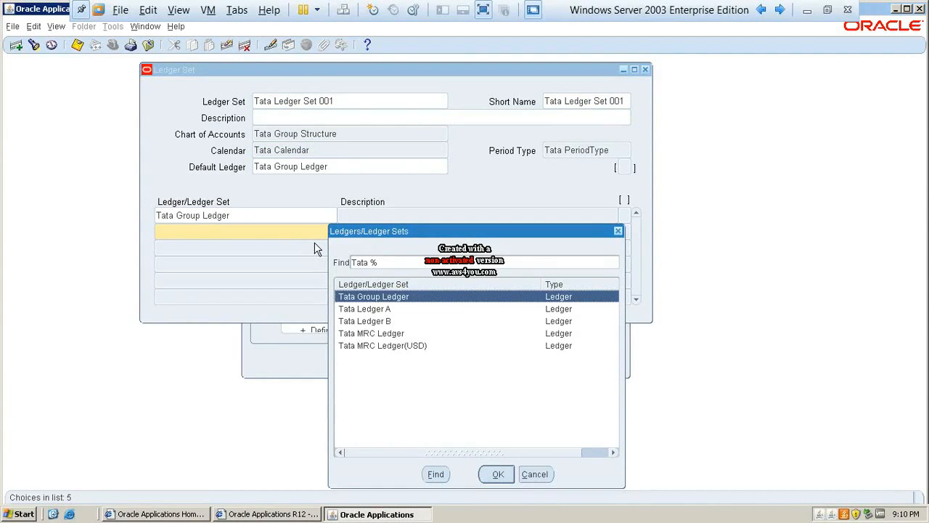
key("Down")
key("Down")
key("Down")
key("Down")
key("Up")
key("Return")
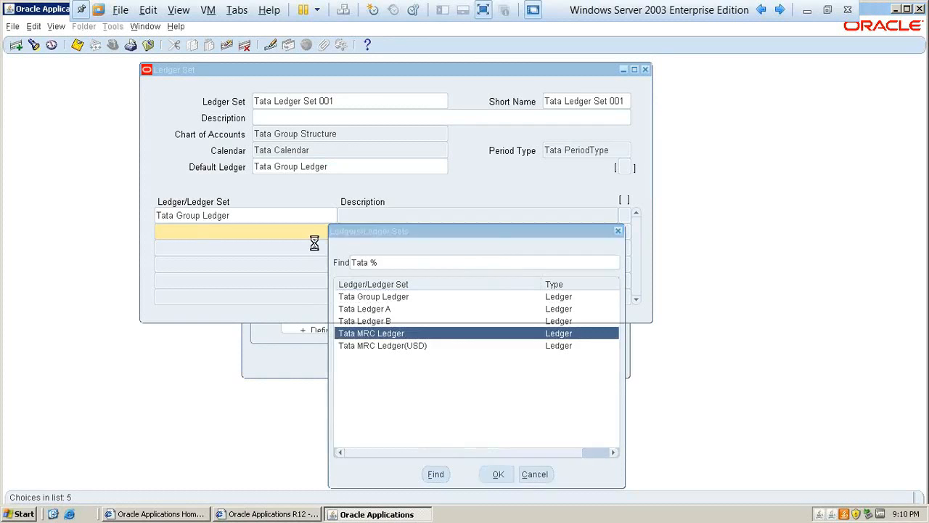
Add Tata MRC Ledger(USD) as the third ledger of Tata Ledger Set 001.
key("ctrl+l")
key("Down")
key("Down")
key("Down")
key("Down")
key("Return")
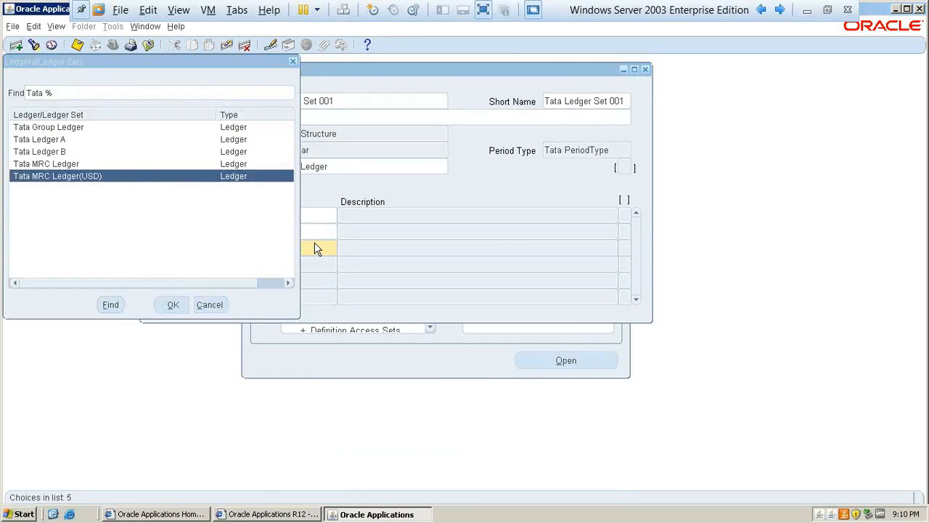
Review the name, default ledger and assigned ledgers of Tata Ledger Set 001.
left_click(351, 100)
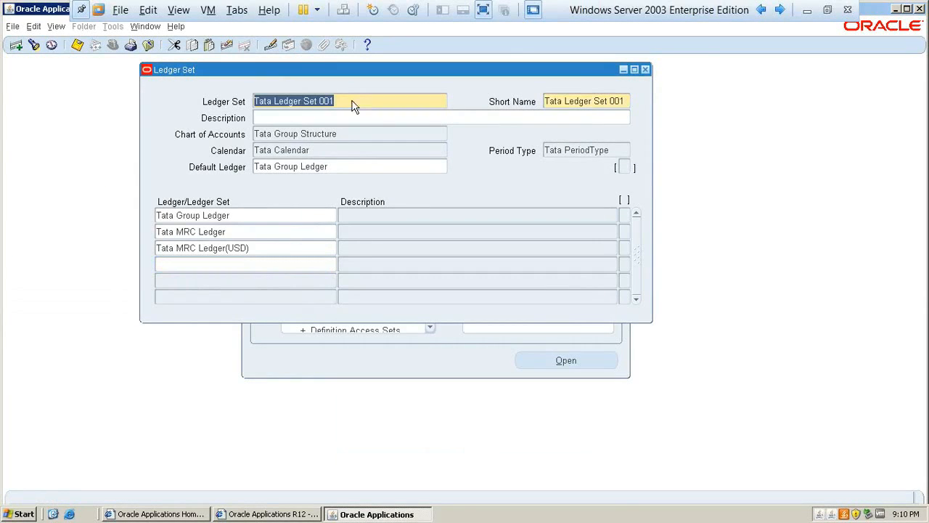
left_click(244, 212)
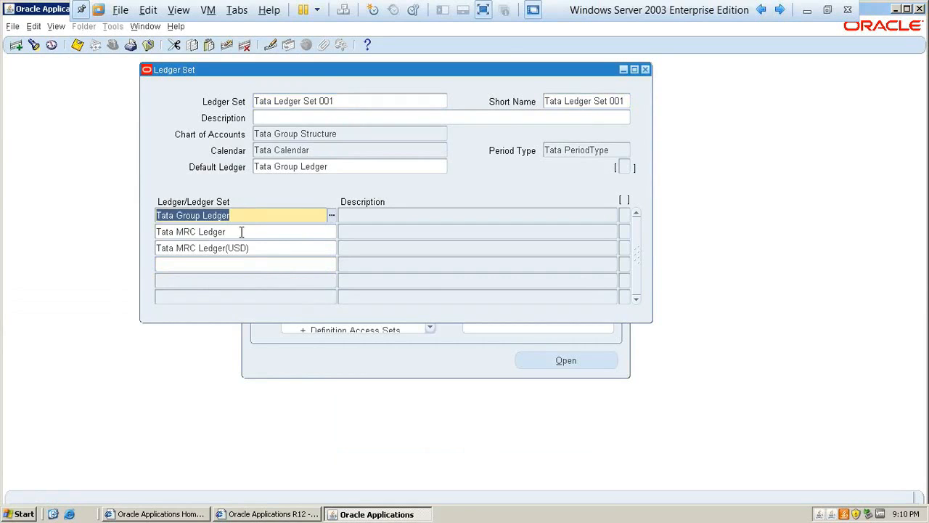
left_click(241, 233)
left_click(247, 246)
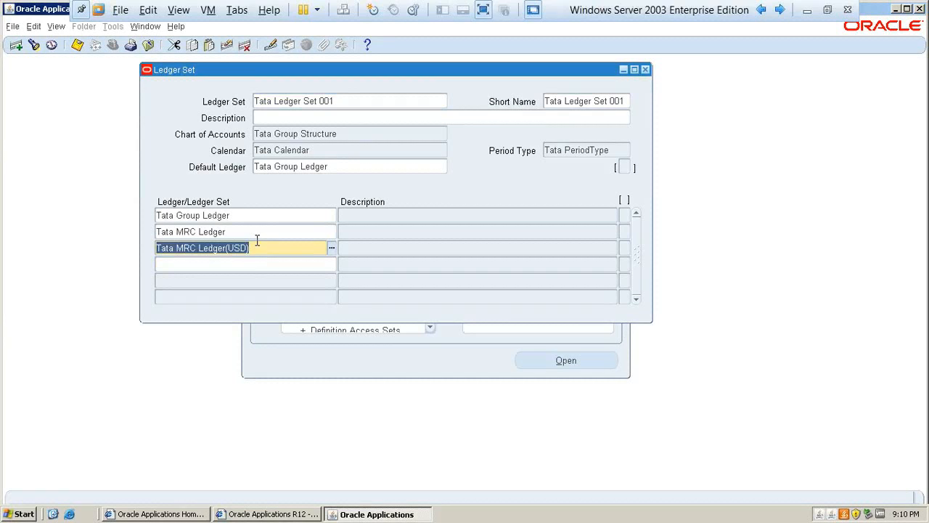
left_click(257, 231)
left_click(259, 248)
left_click(360, 104)
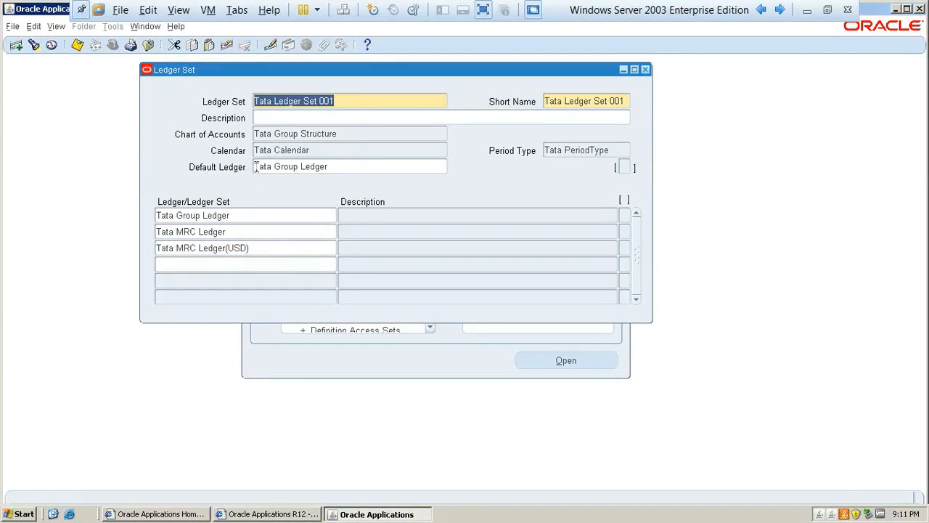
left_click_drag(342, 166, 234, 161)
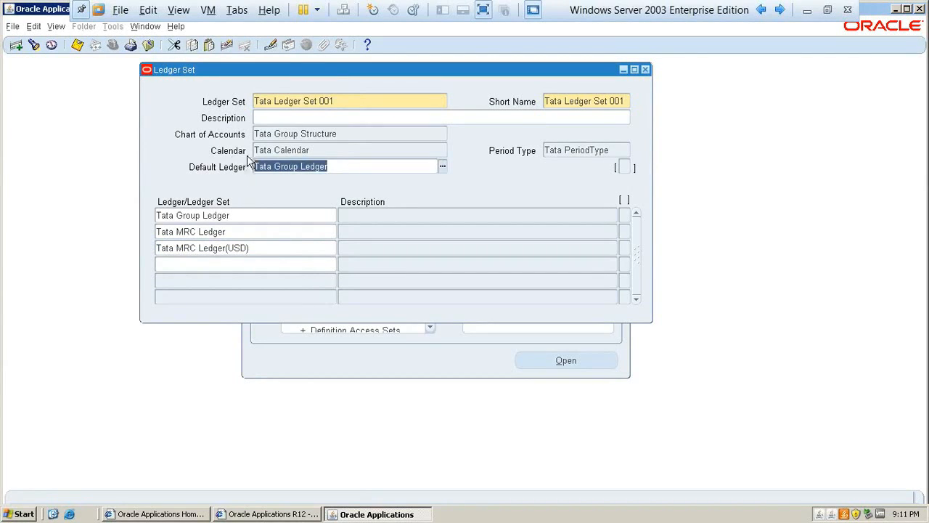
left_click(351, 101)
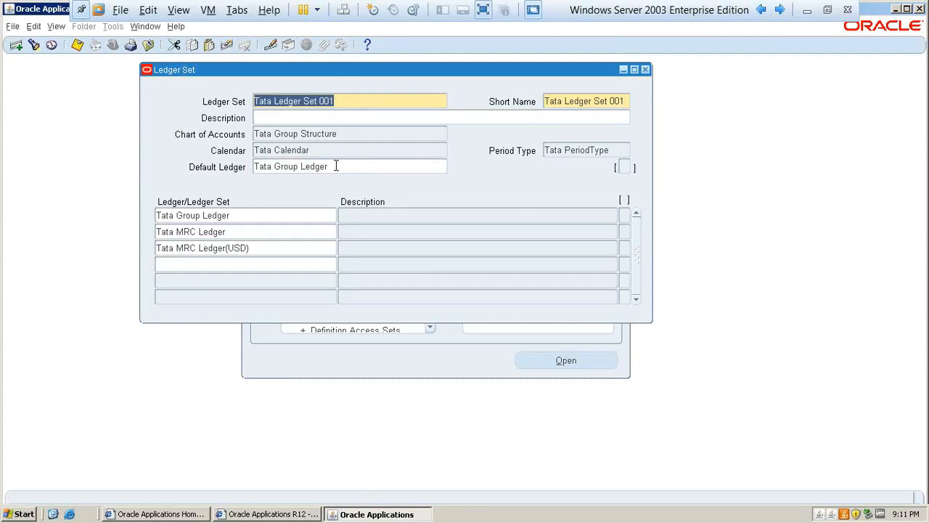
Save Tata Ledger Set 001 with its default ledger and assigned ledgers.
left_click(336, 166)
left_click(349, 169)
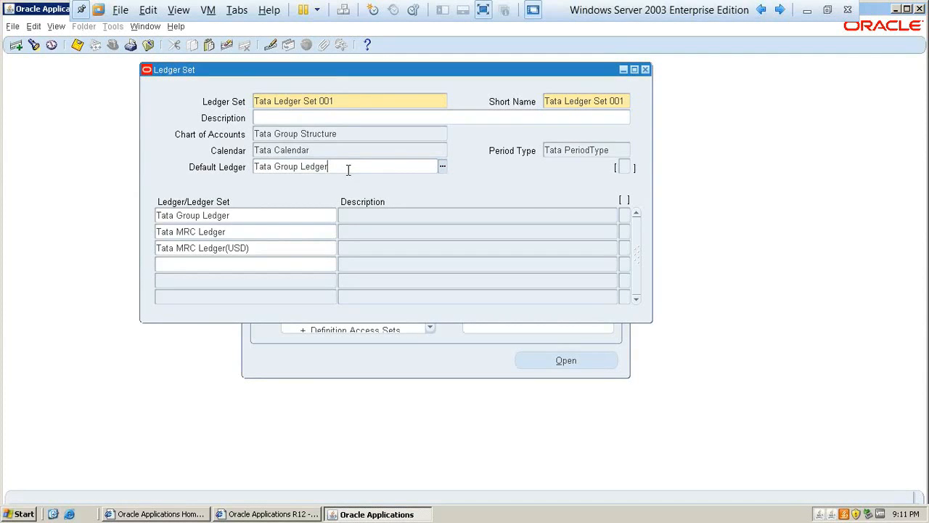
key("ctrl+s")
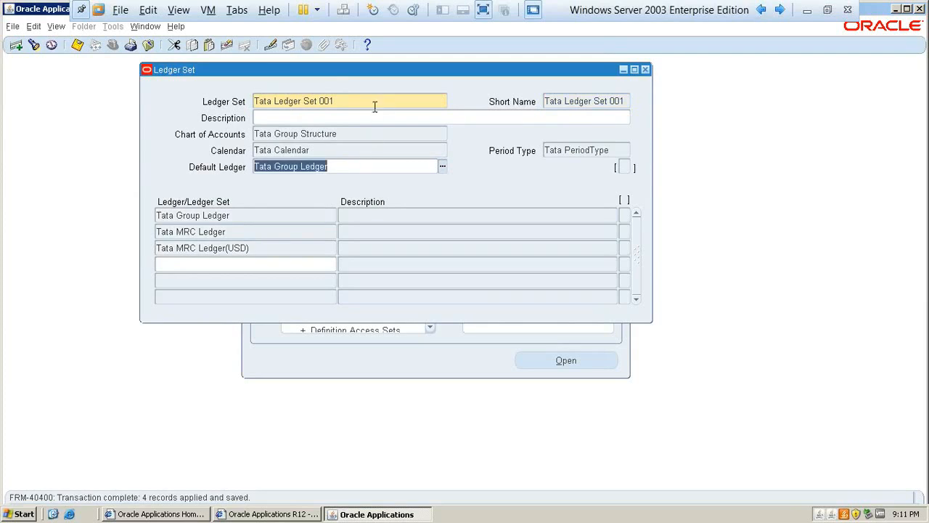
left_click(373, 101)
key("Down")
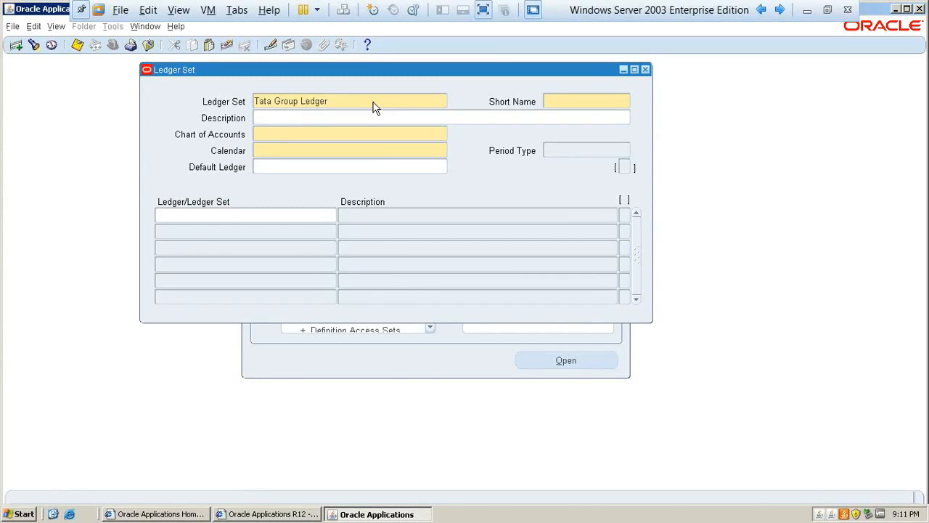
key("alt+e")
key("Down")
key("Down")
key("Down")
key("Right")
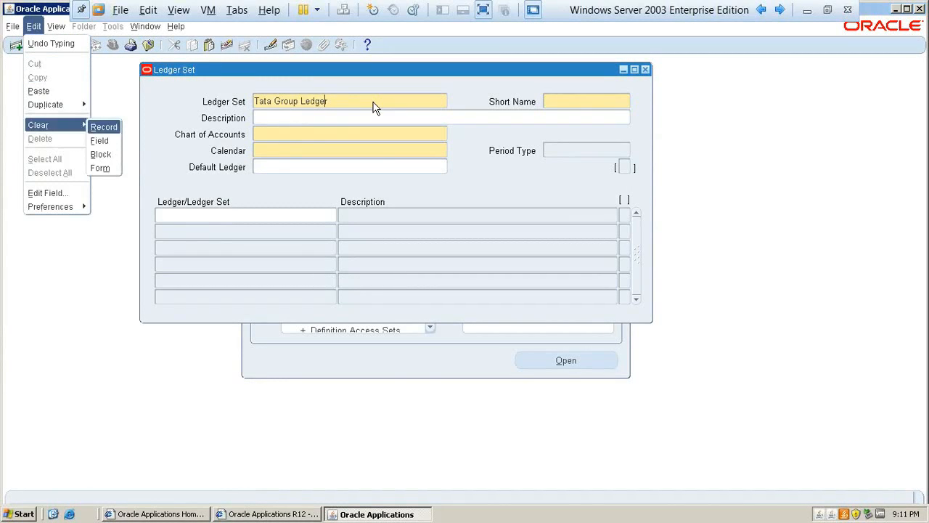
key("Return")
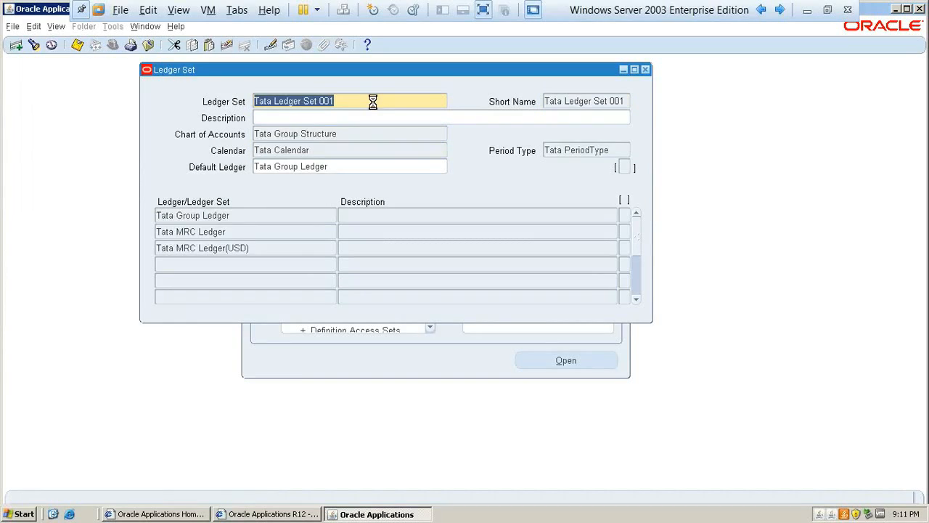
Start a new ledger set record with "Tata Ledger Set 002" as both its name and short name.
key("End")
key("BackSpace")
type("2")
key("shift+End")
key("ctrl+c")
key("Tab")
key("ctrl+v")
key("Tab")
key("Tab")
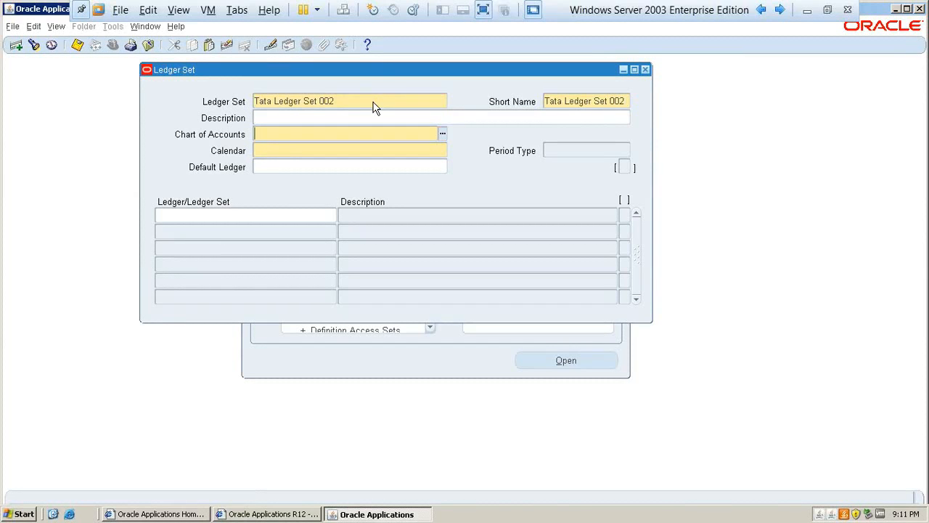
Set the chart of accounts of Tata Ledger Set 002 to Tata Group Structure and its calendar to Tata Calendar.
type("Tata")
key("Tab")
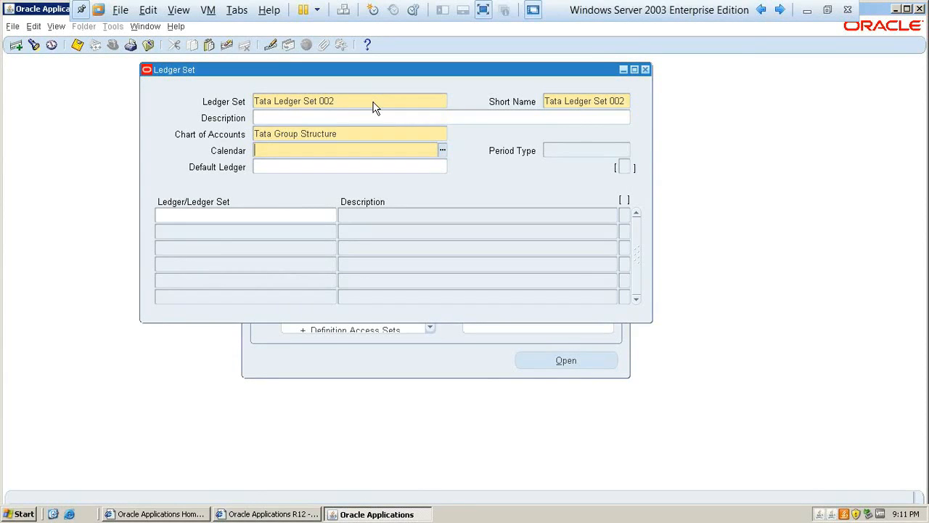
type("Tata")
key("Tab")
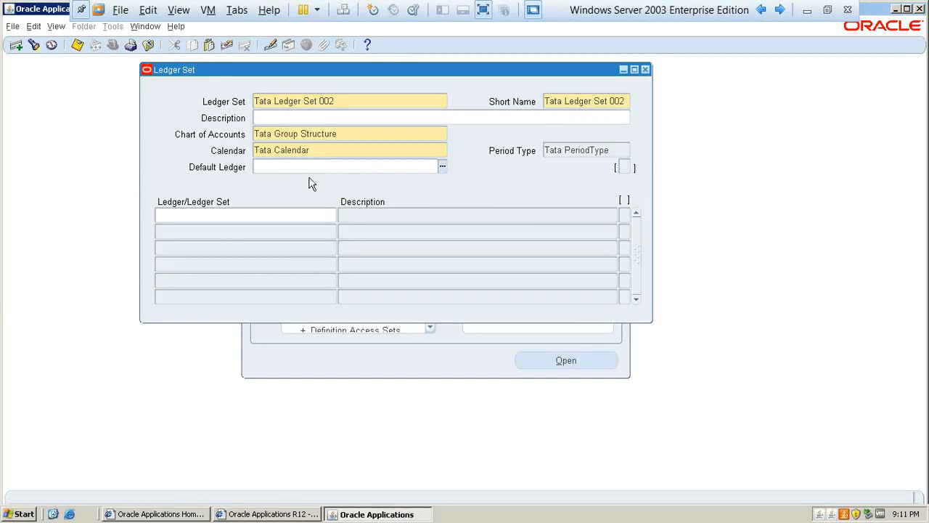
key("Up")
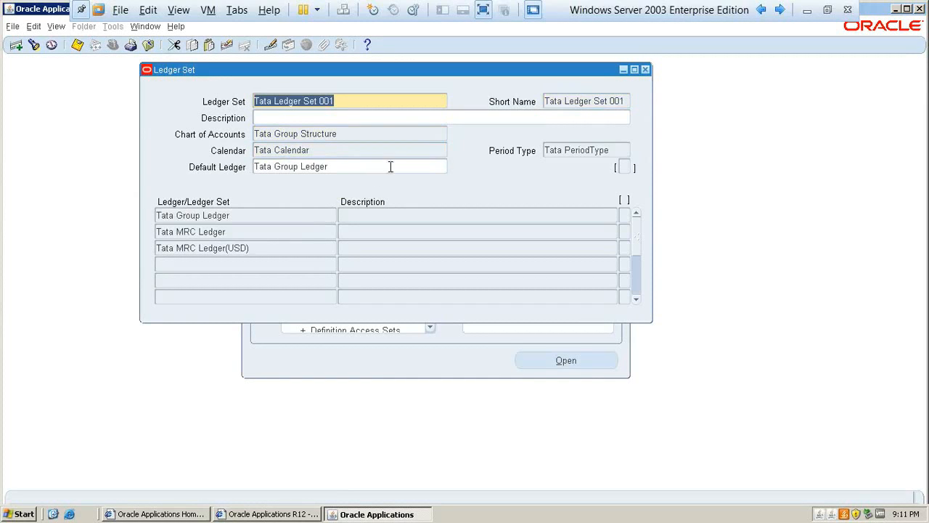
left_click(370, 168)
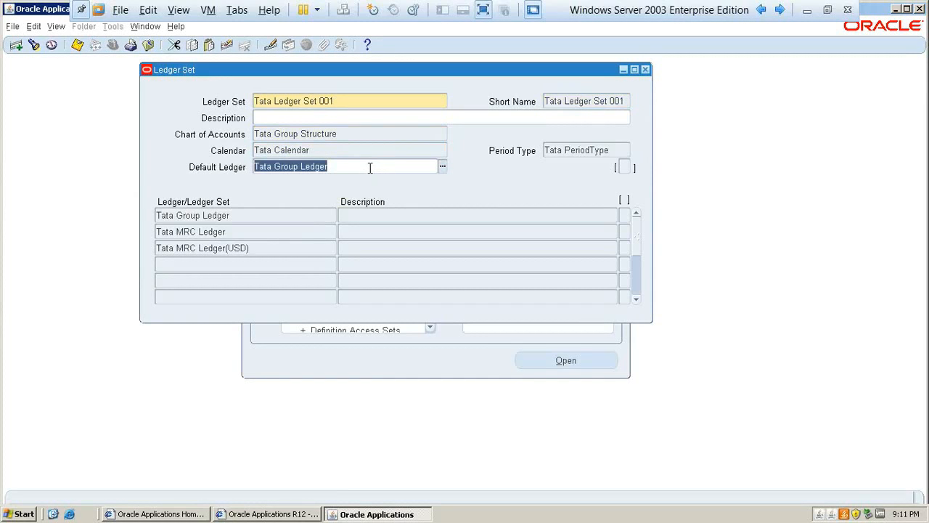
key("Down")
left_click(353, 102)
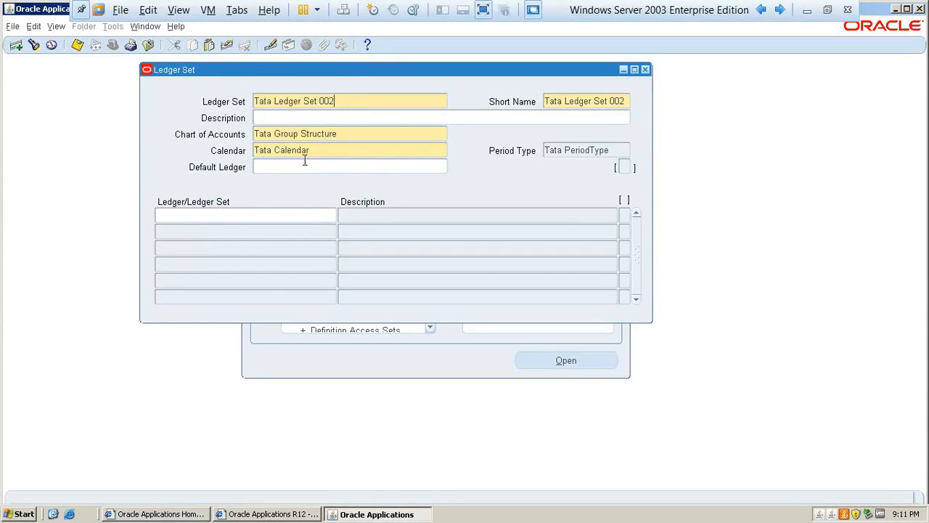
Add Tata Group Ledger as the first ledger of Tata Ledger Set 002.
left_click(296, 214)
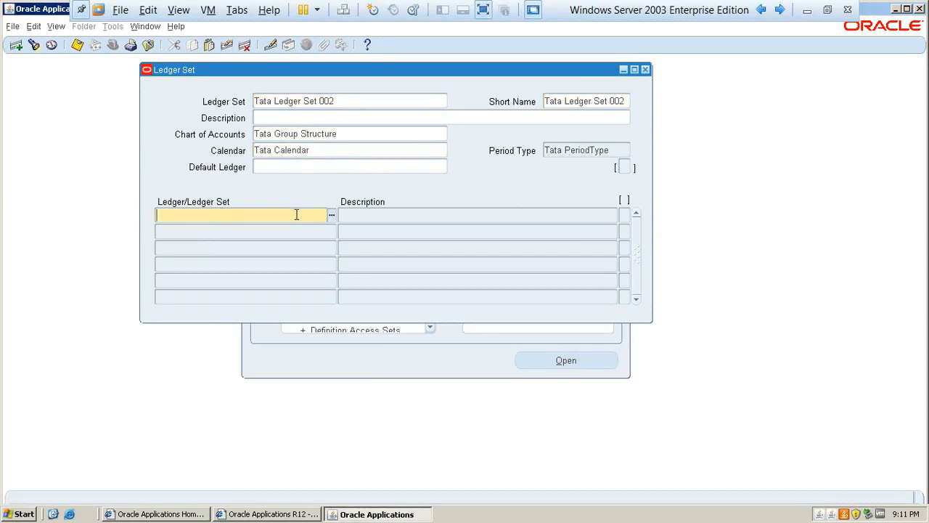
key("ctrl+v")
key("Escape")
key("ctrl+l")
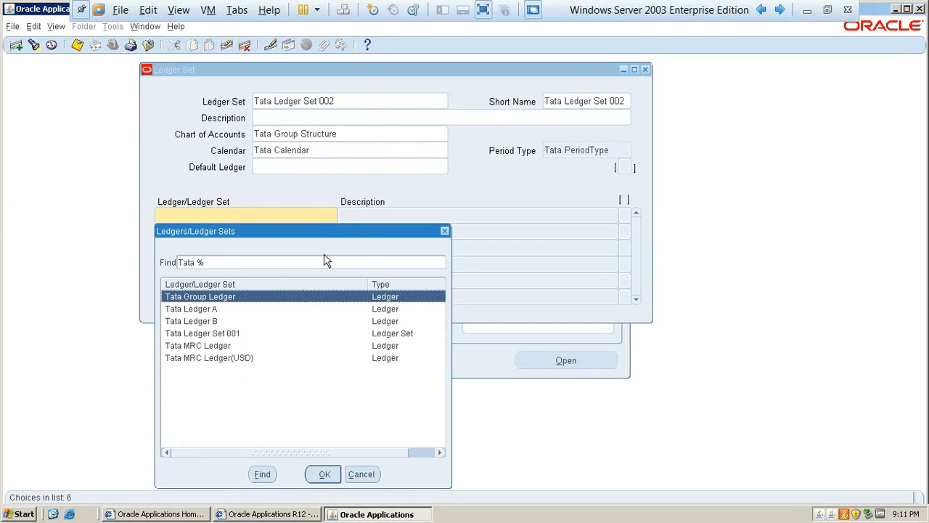
key("Return")
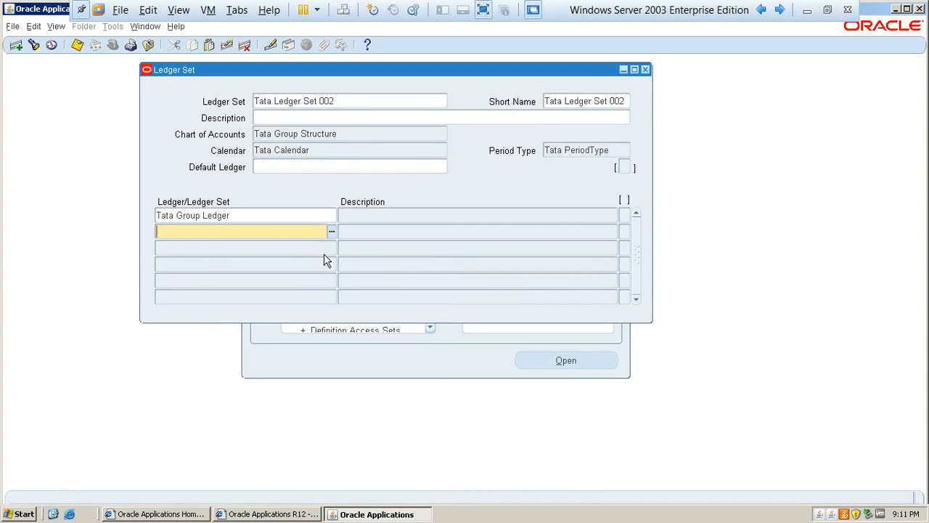
Add Tata Ledger A and Tata Ledger B to Tata Ledger Set 002 and save the ledger set.
key("ctrl+l")
key("Down")
key("Return")
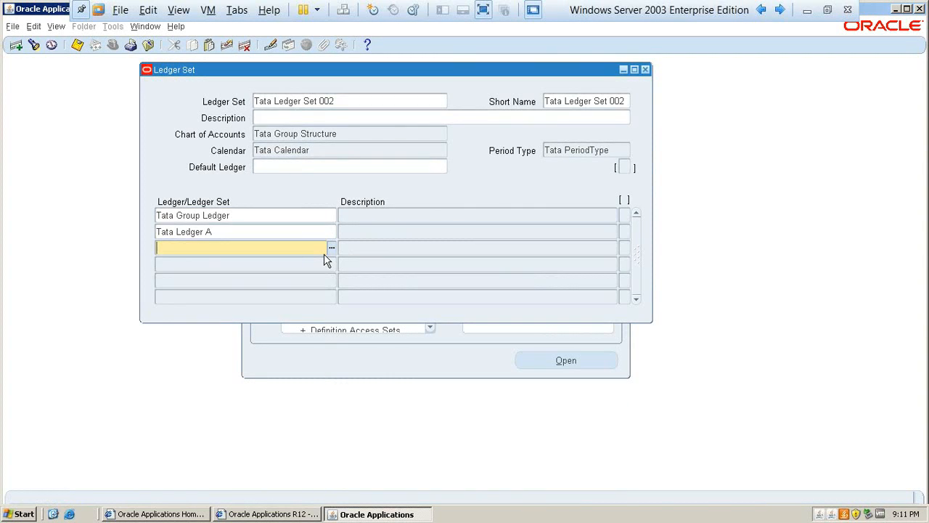
key("ctrl+l")
key("Down")
key("Down")
key("Return")
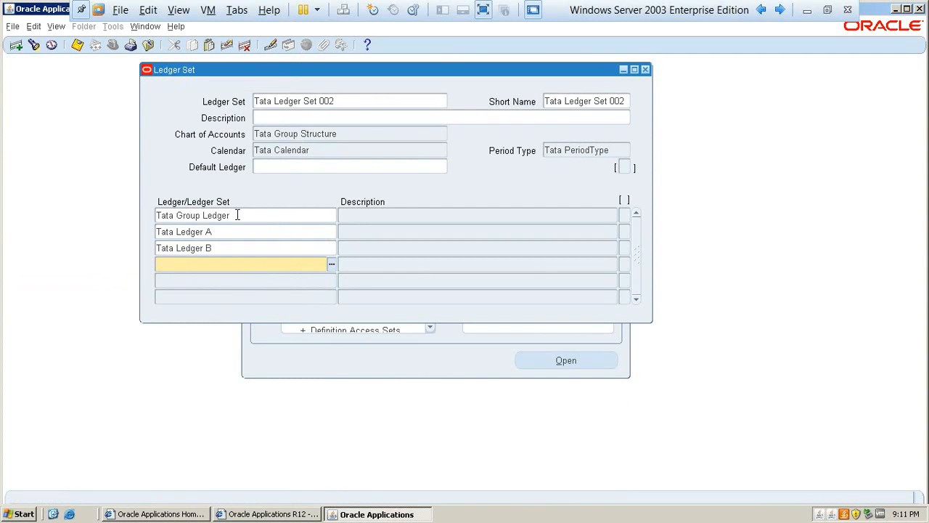
left_click(266, 215)
key("ctrl+s")
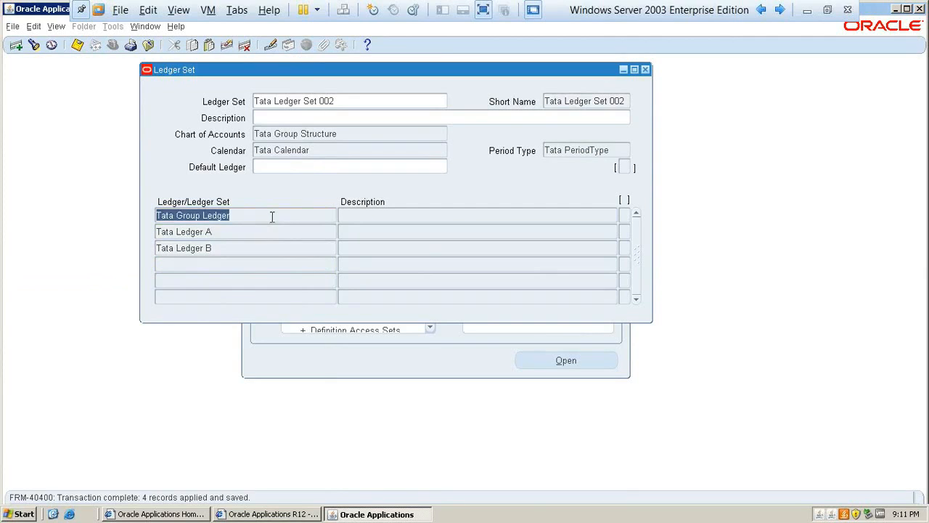
left_click(285, 166)
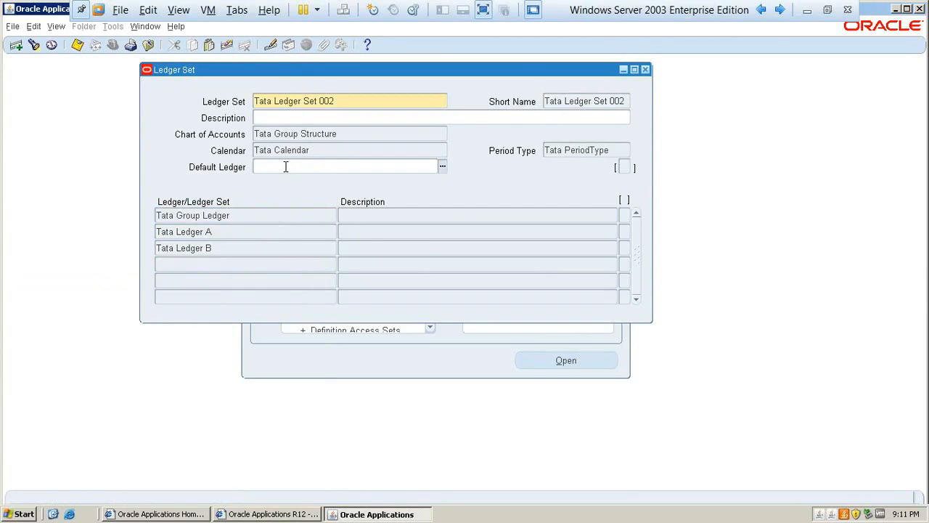
left_click(237, 215)
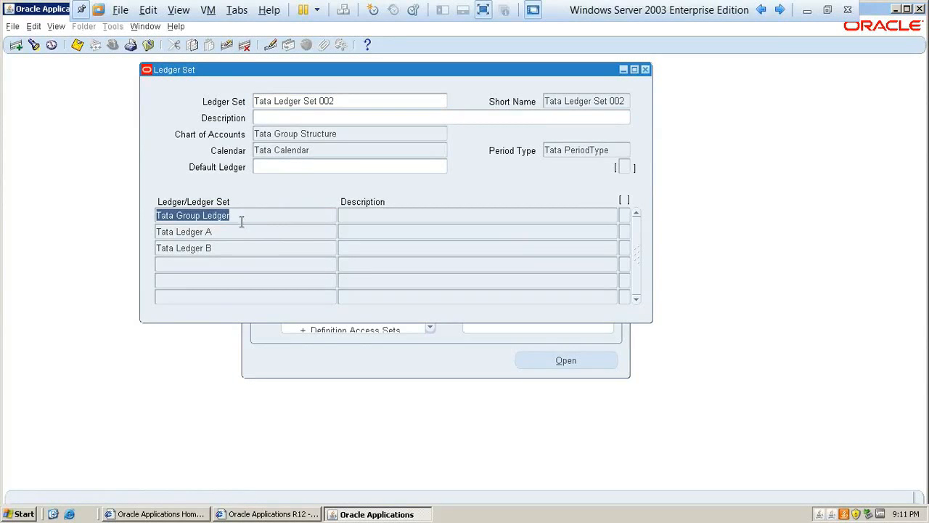
left_click(279, 167)
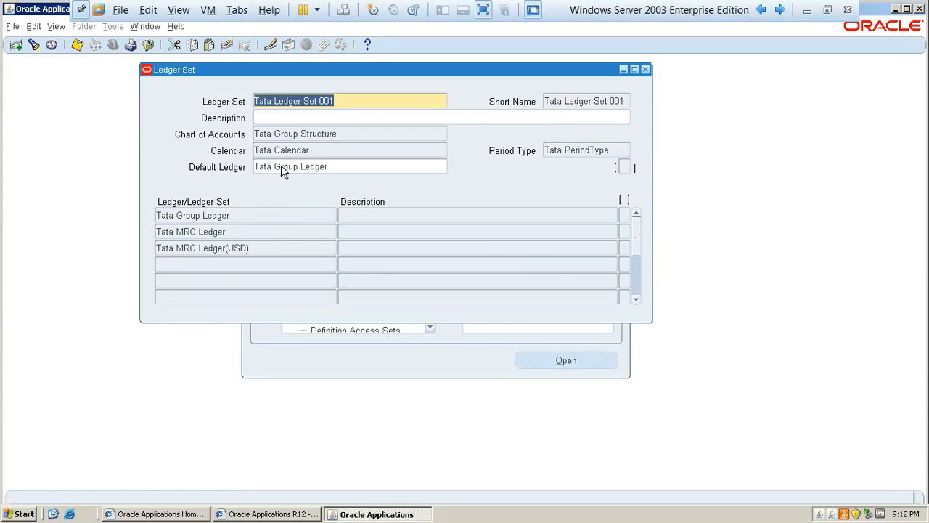
Compare the default ledger and member ledgers of Tata Ledger Set 001 and Tata Ledger Set 002.
left_click(262, 167)
key("Down")
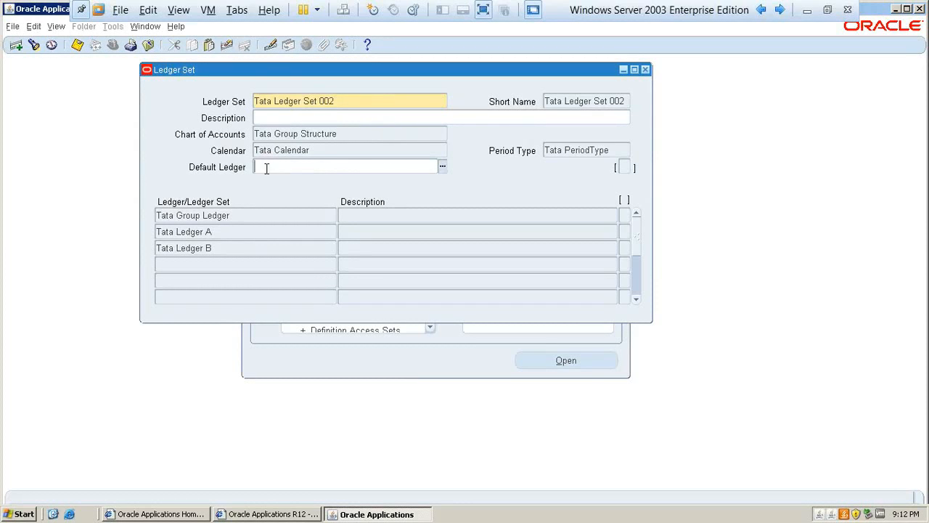
left_click(227, 248)
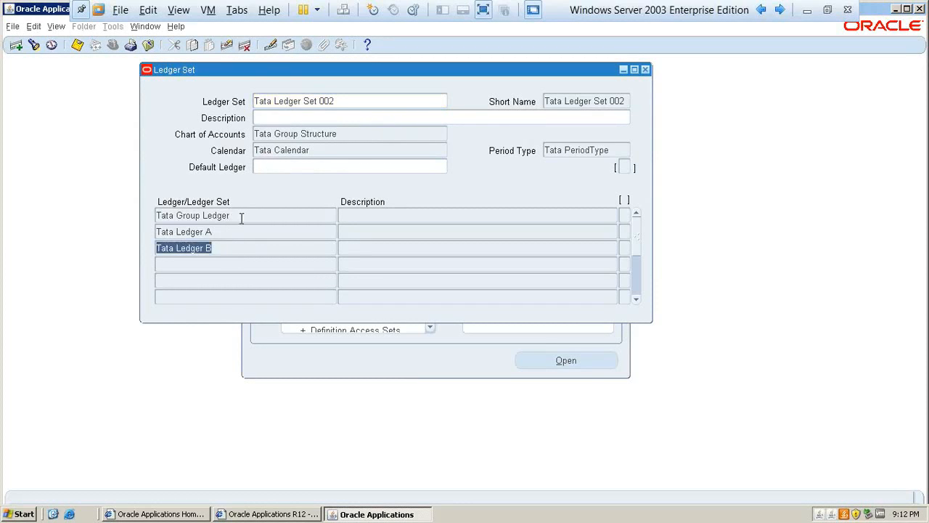
left_click(240, 215)
left_click(284, 167)
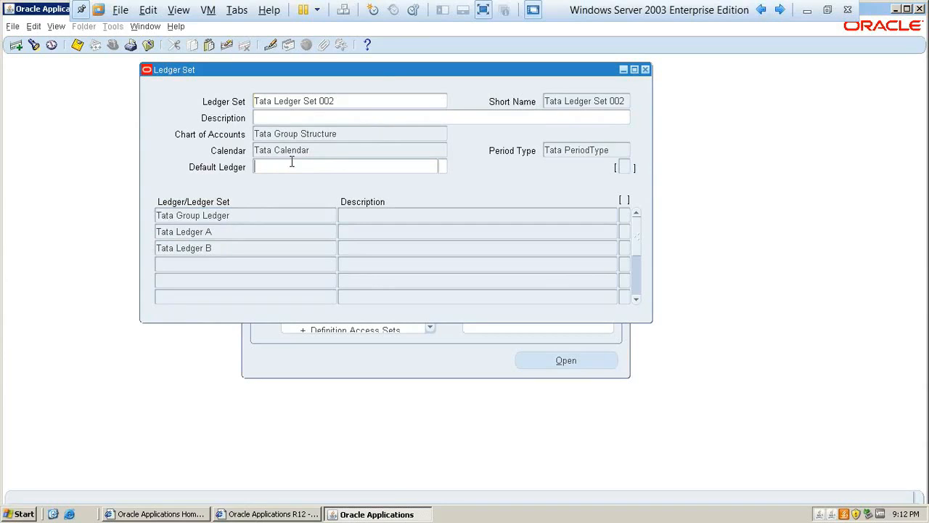
key("Up")
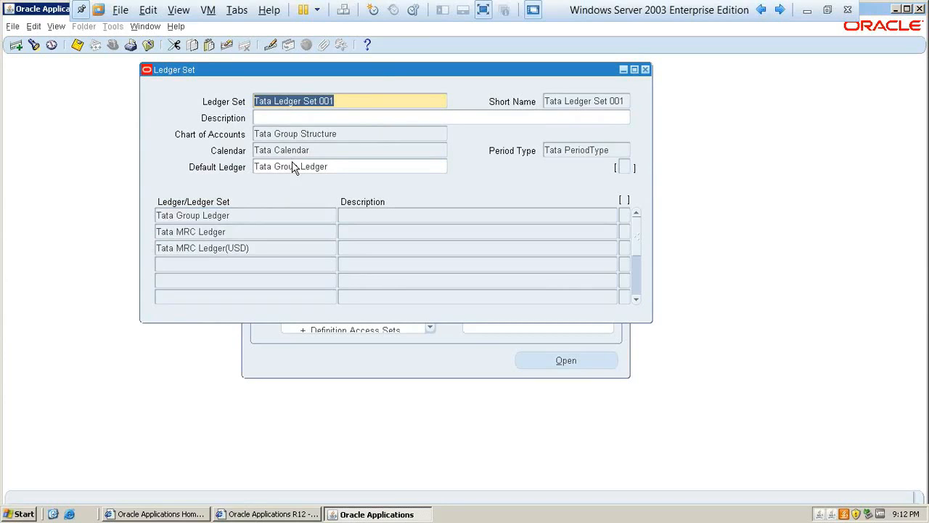
left_click(251, 249)
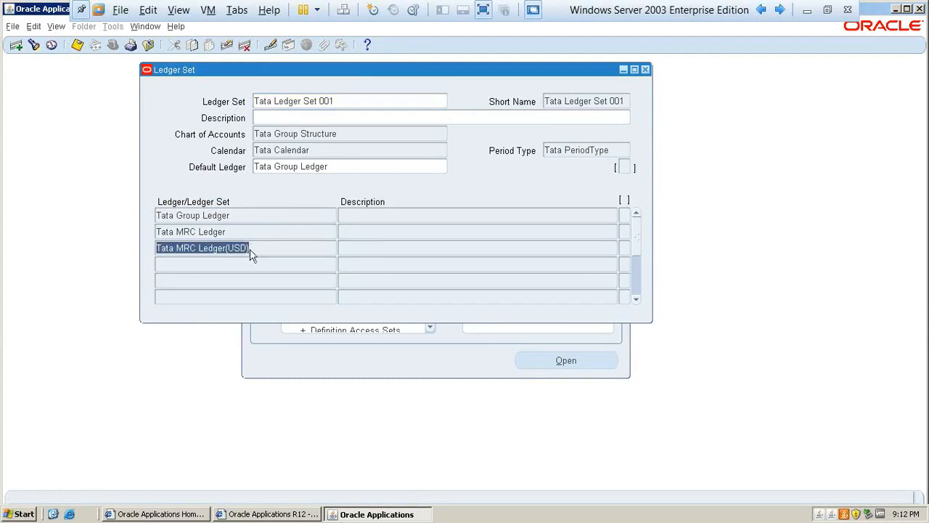
left_click(332, 166)
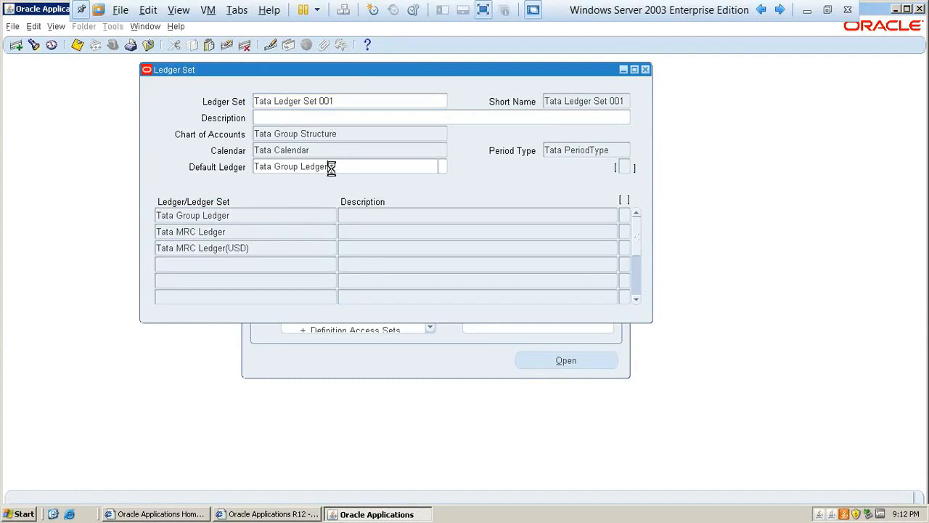
left_click(244, 215)
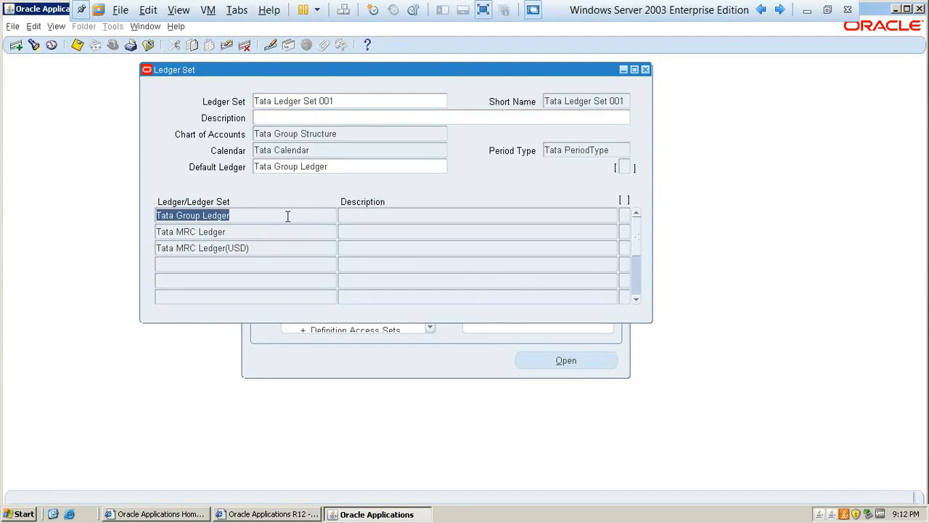
left_click(326, 102)
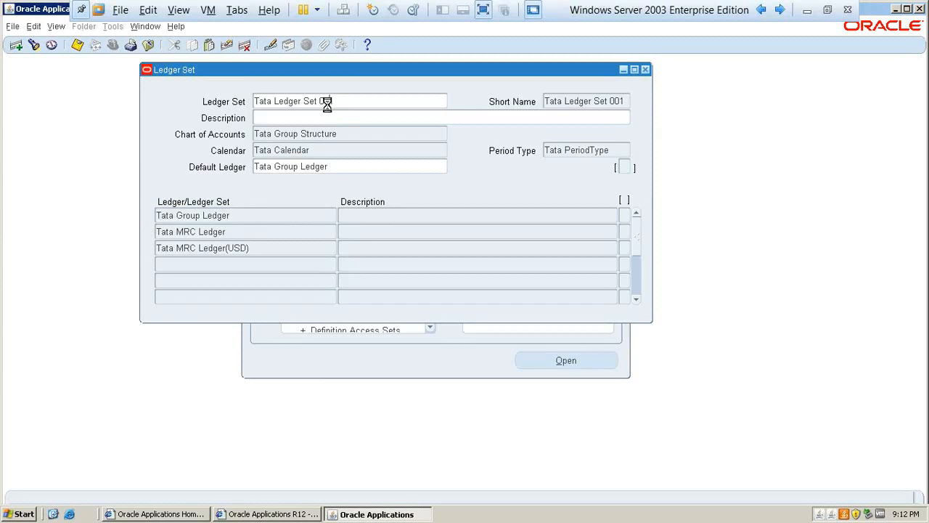
left_click(240, 217)
left_click(288, 166)
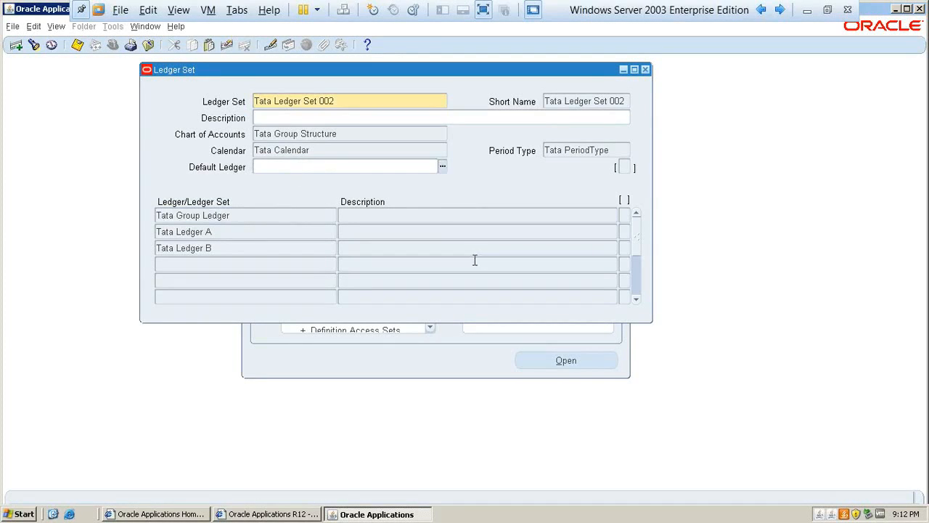
left_click(366, 99)
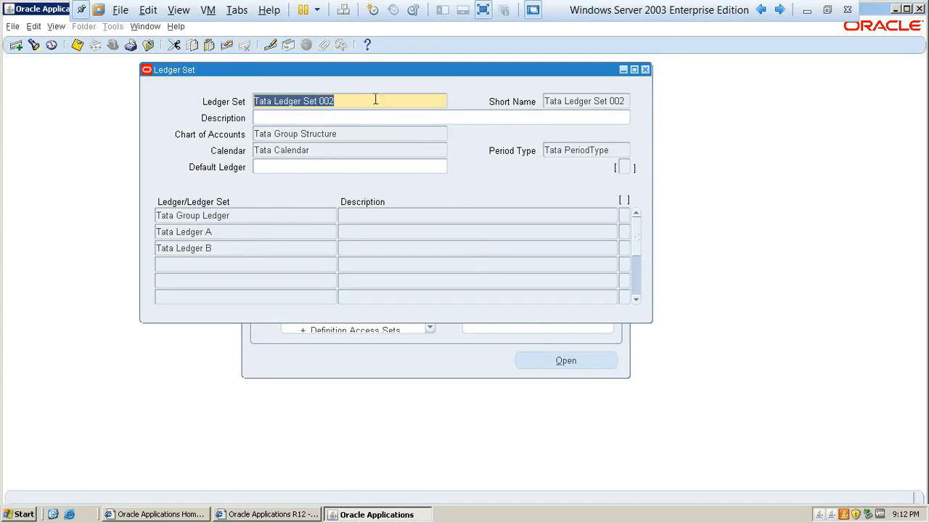
Copy the name Tata Ledger Set 001 from its record and close the ledger set form.
key("Up")
key("ctrl+c")
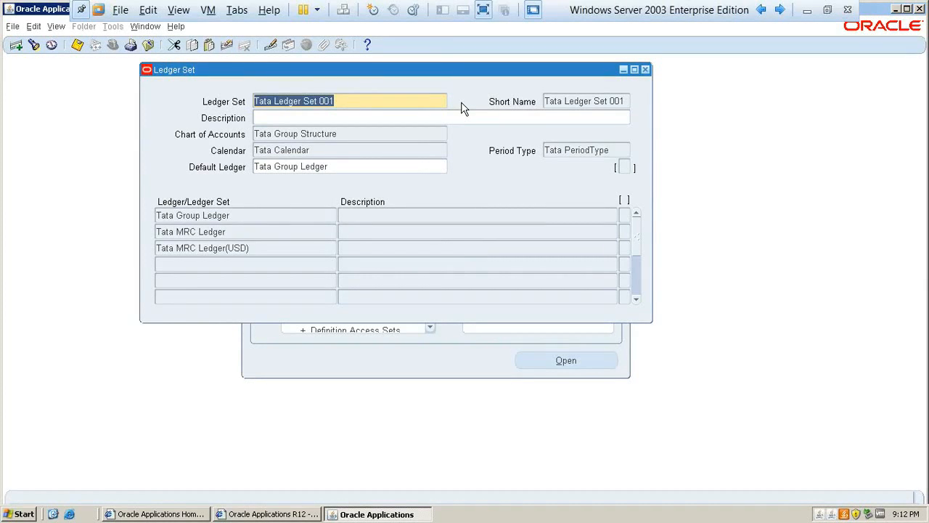
key("Down")
key("Up")
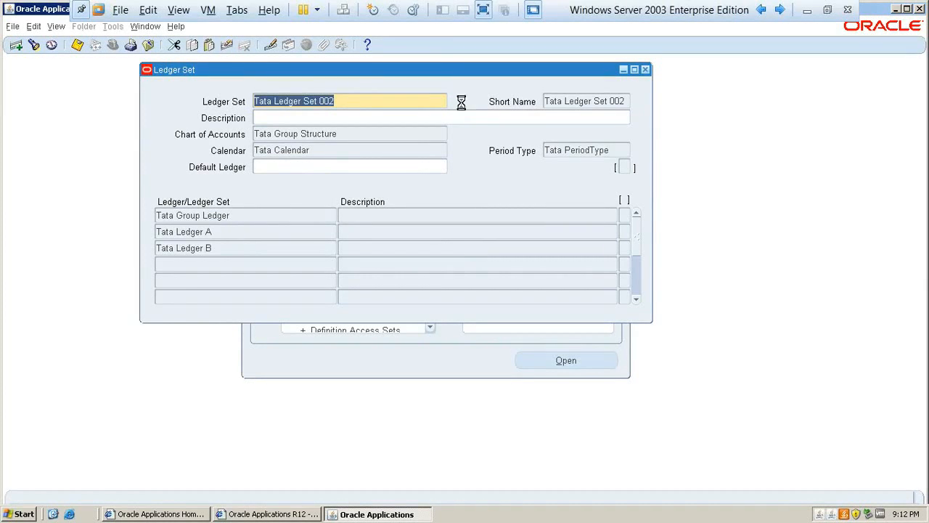
key("F4")
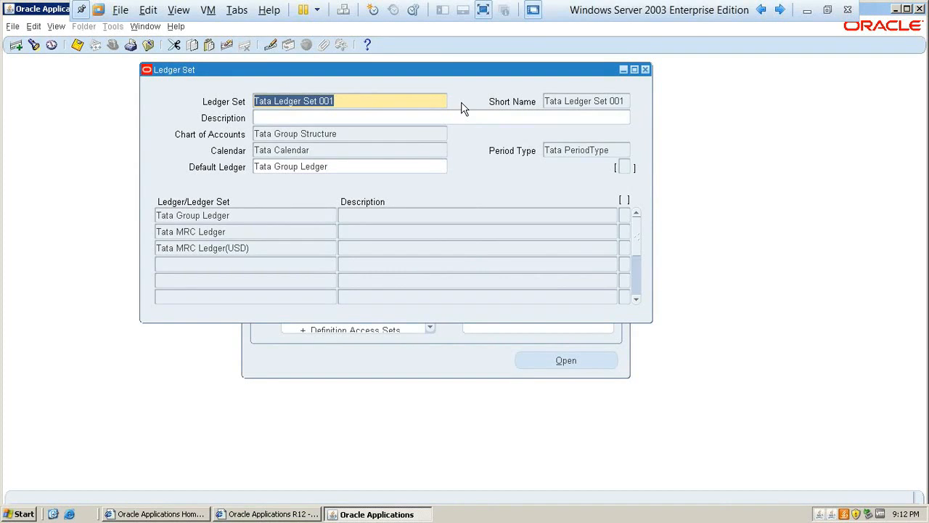
key("Return")
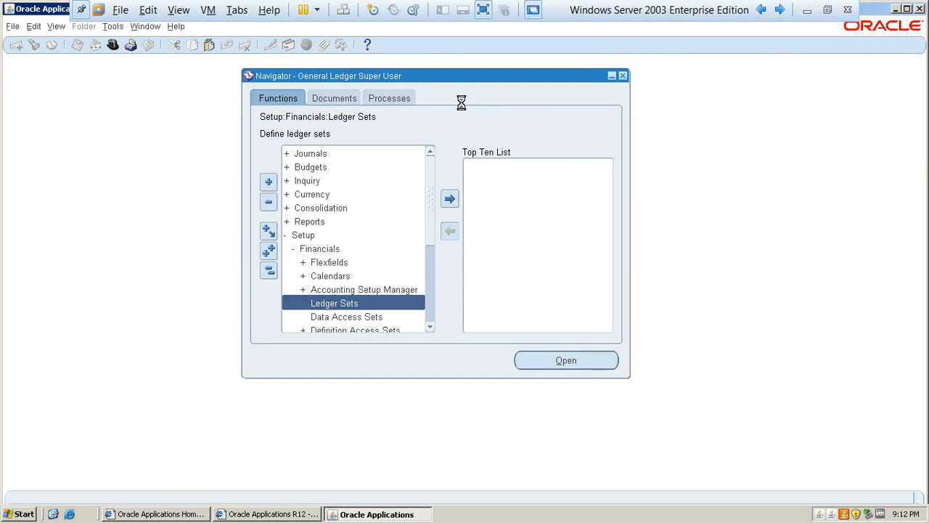
Query the personal profile values for gl%, set the GL: Data Access Set user value to Tata Ledger Set 001, and save.
key("ctrl+l")
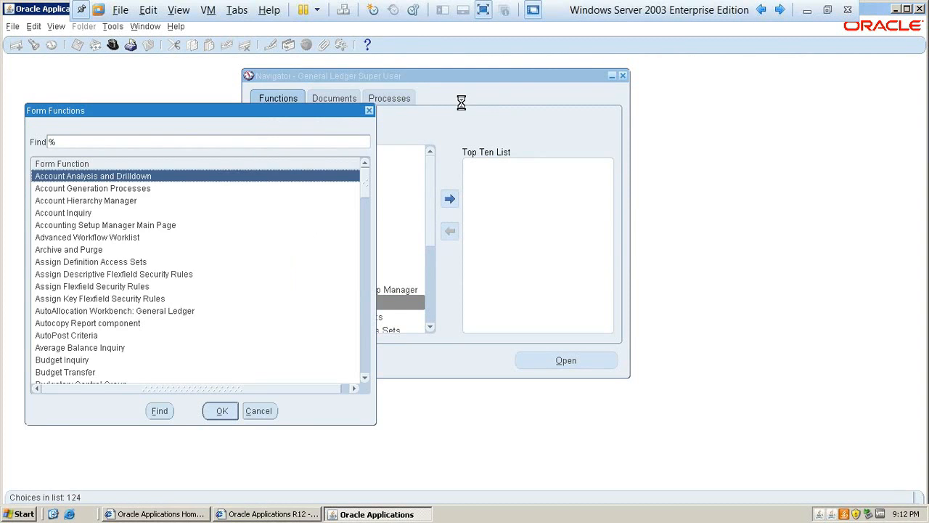
key("Return")
key("F11")
type("gl%")
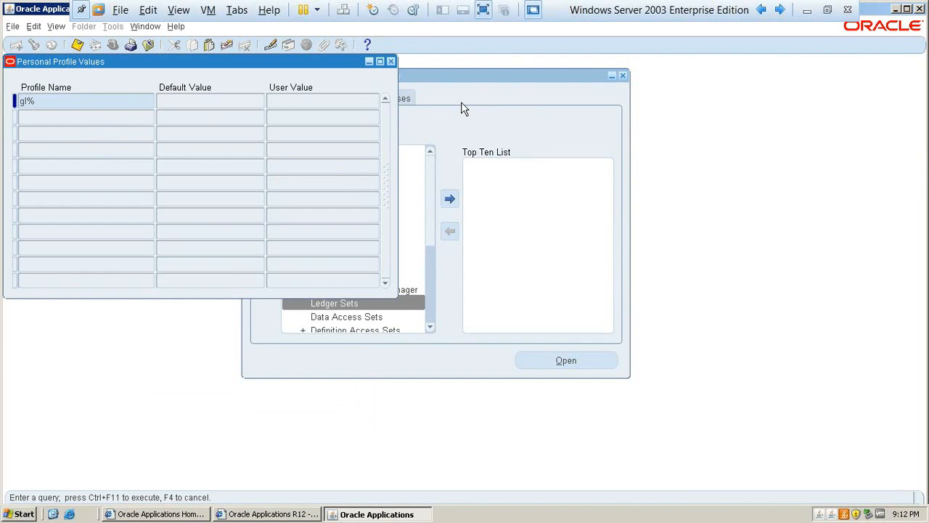
key("ctrl+F11")
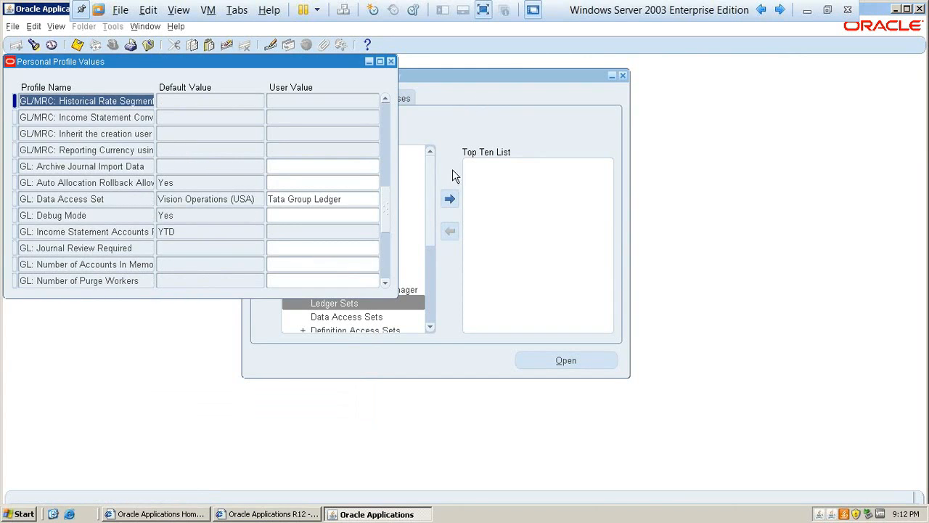
left_click(369, 198)
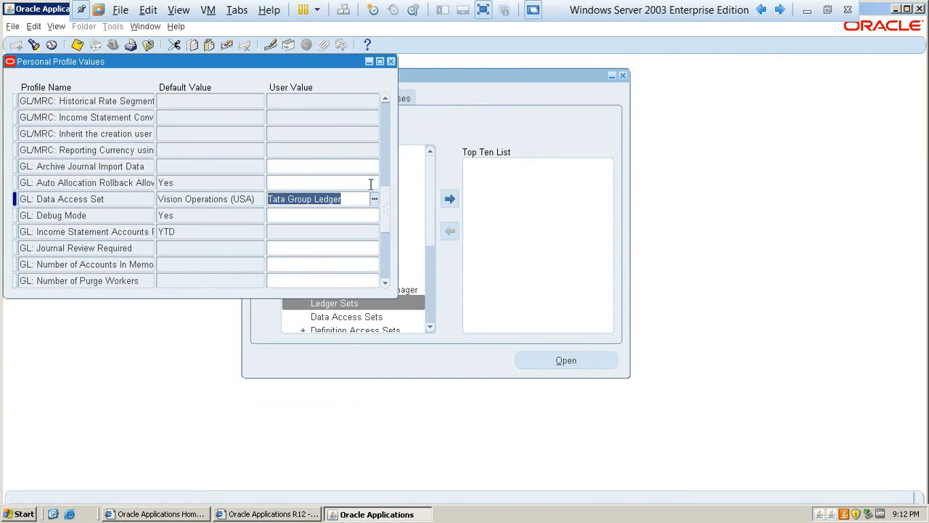
key("ctrl+v")
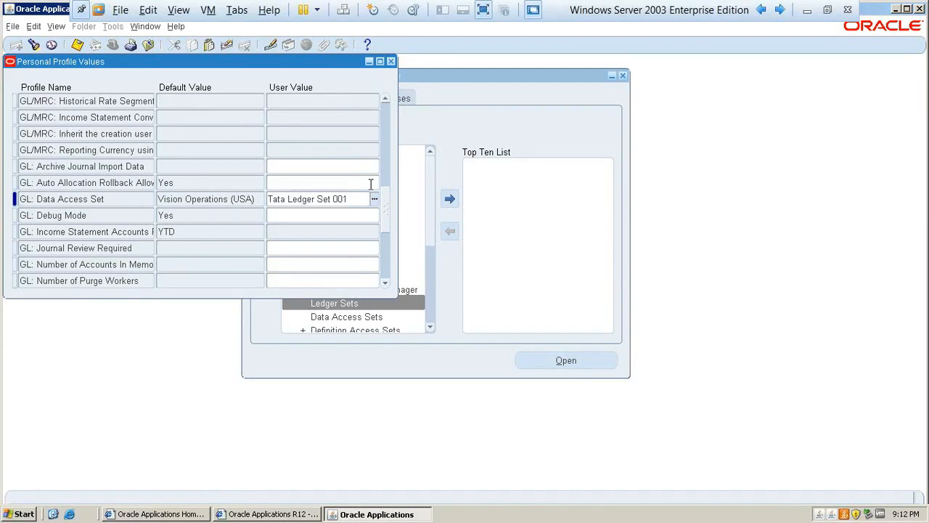
key("ctrl+s")
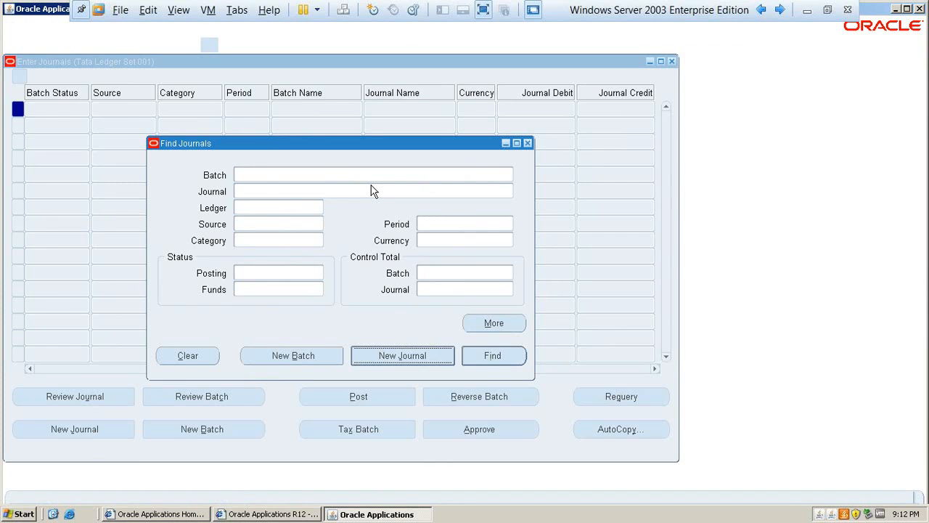
Start a new journal named J1 under Tata Ledger Set 001 and go to its ledger.
key("alt+j")
type("J1")
left_click(185, 130)
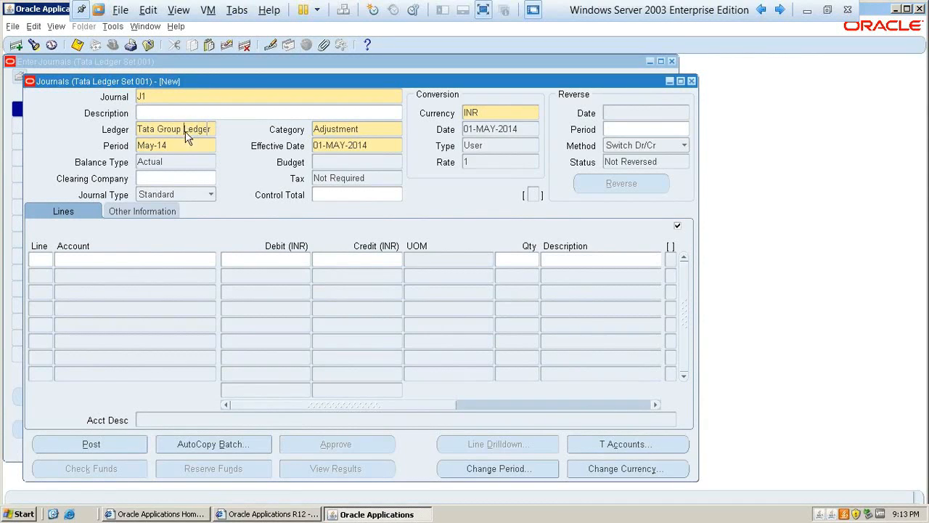
key("Home")
key("End")
key("Home")
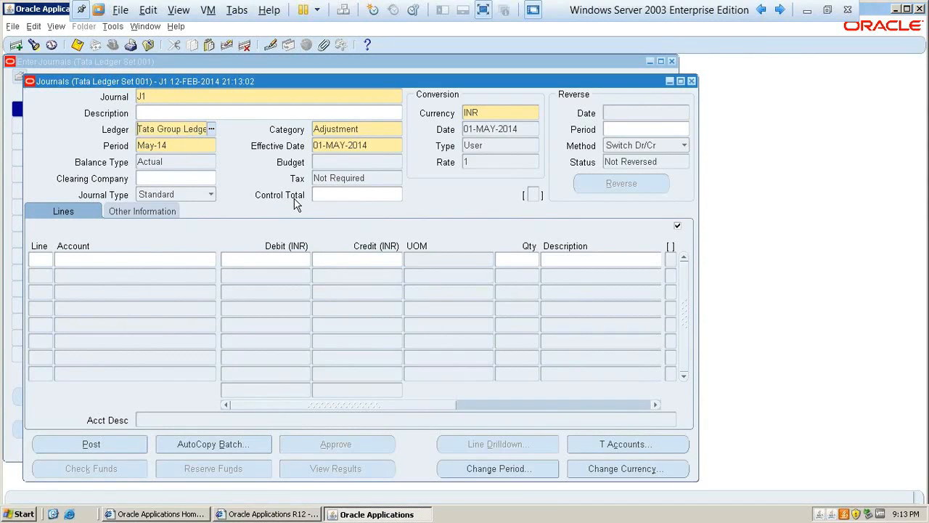
key("End")
key("Home")
Examine the ledgers available to the journal under Tata Ledger Set 001 and close the journal without saving.
key("ctrl+l")
key("Down")
key("Down")
key("Up")
key("Up")
key("Down")
key("Down")
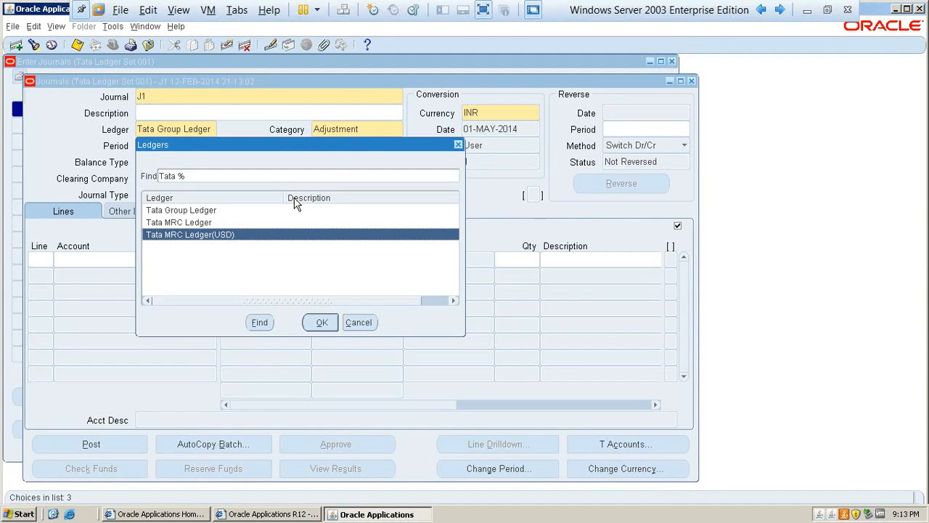
key("Escape")
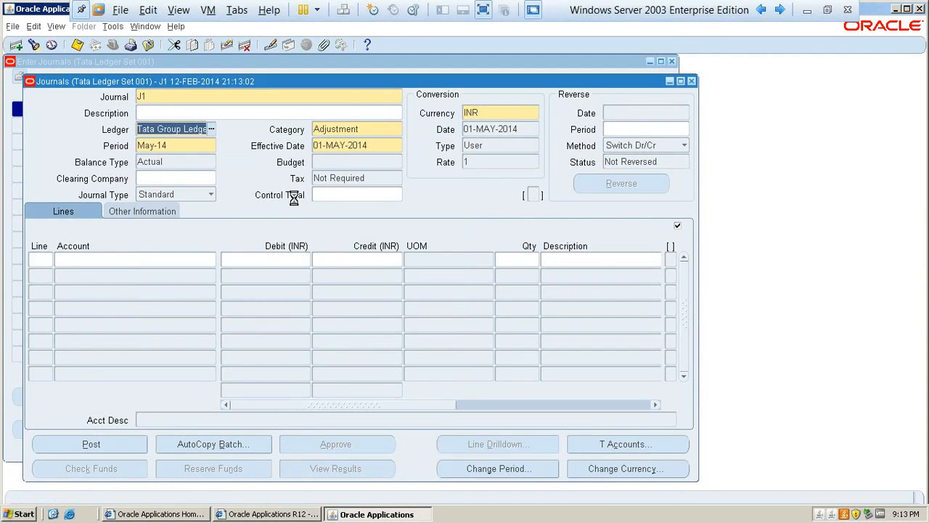
key("F4")
key("alt+n")
Query the GL personal profile values, set the GL: Data Access Set user value to Tata Ledger Set 002, and save.
key("p")
key("Escape")
type("gl")
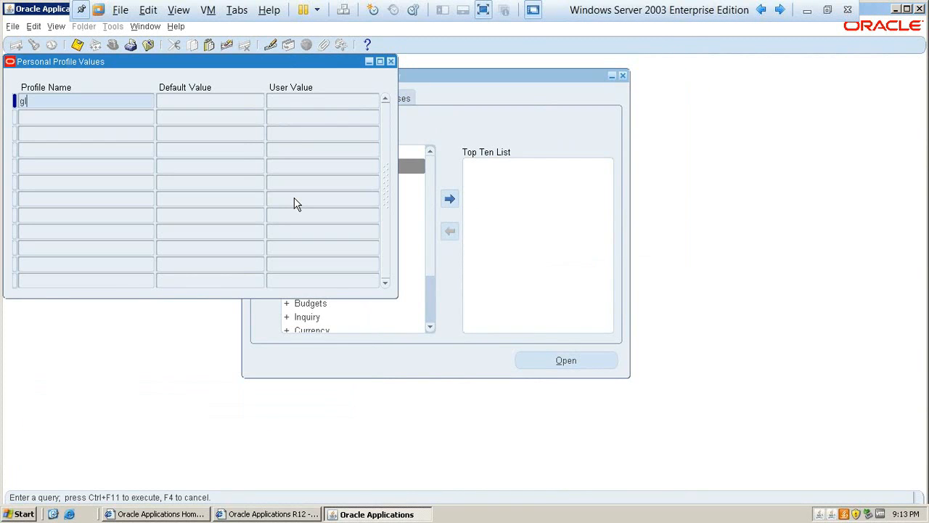
key("ctrl+F11")
key("Page_Down")
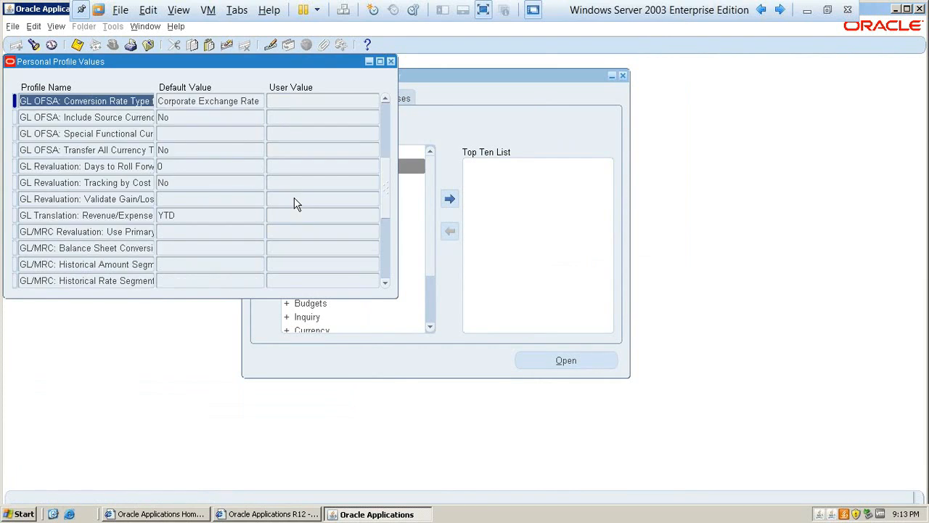
key("Page_Down")
left_click(296, 199)
key("BackSpace")
type("2")
key("ctrl+s")
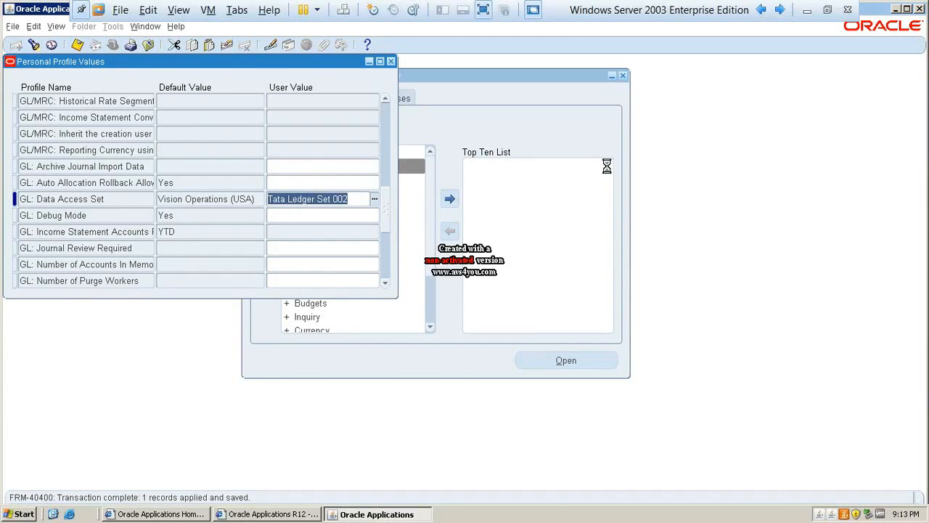
Close the profile values and start a new journal named J1 under Tata Ledger Set 002.
key("F4")
key("F4")
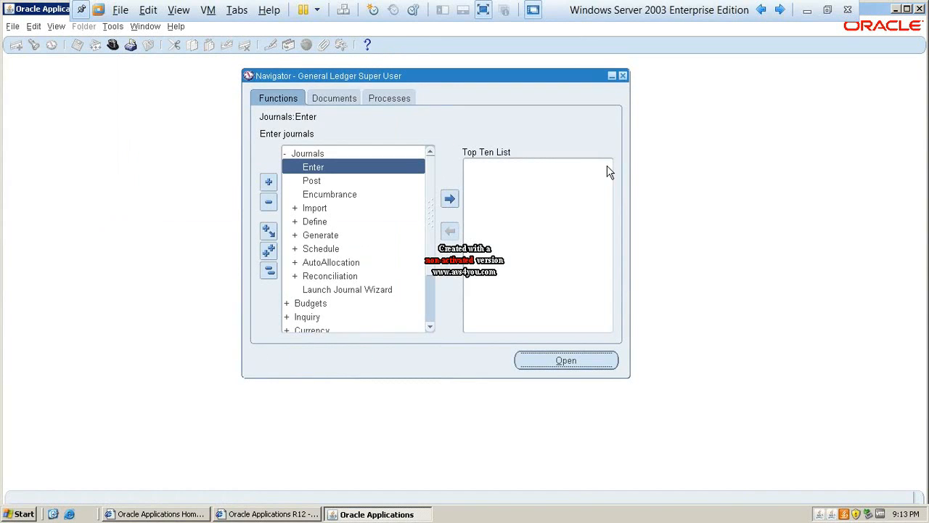
key("Return")
key("alt+j")
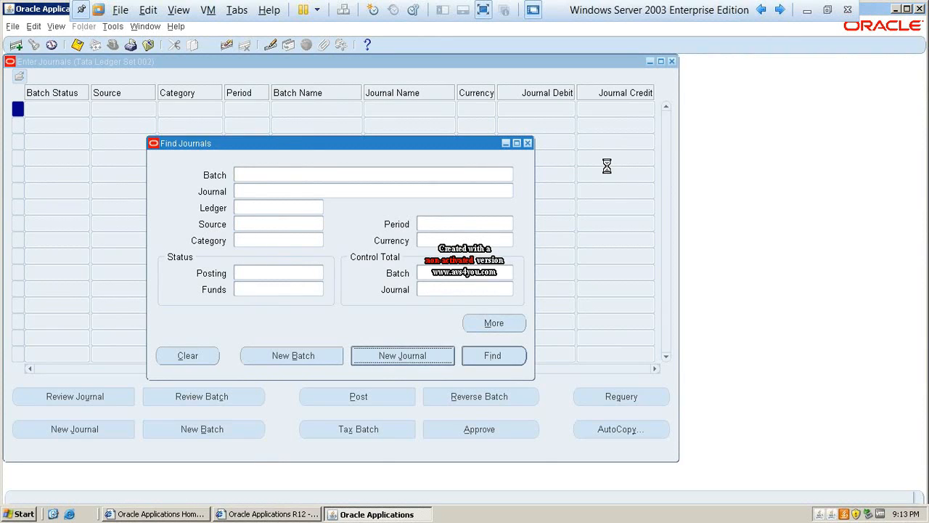
type("J1")
key("Tab")
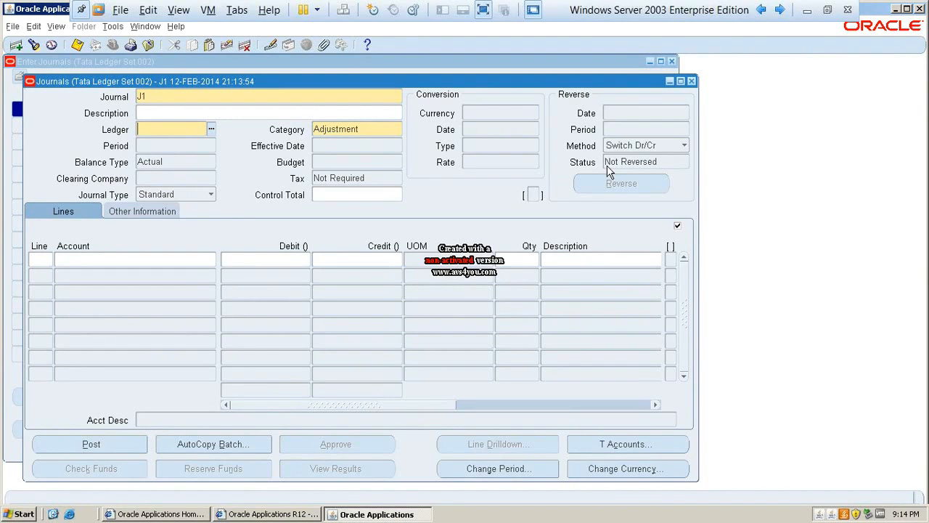
Examine the ledgers available to the journal under Tata Ledger Set 002 and close the journal forms without saving.
key("ctrl+l")
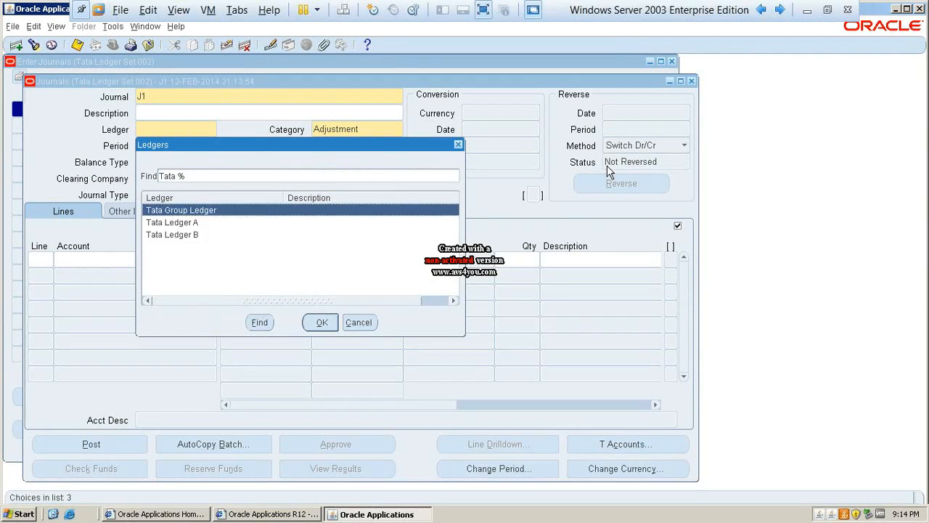
key("Down")
key("Down")
key("Up")
key("Up")
key("Return")
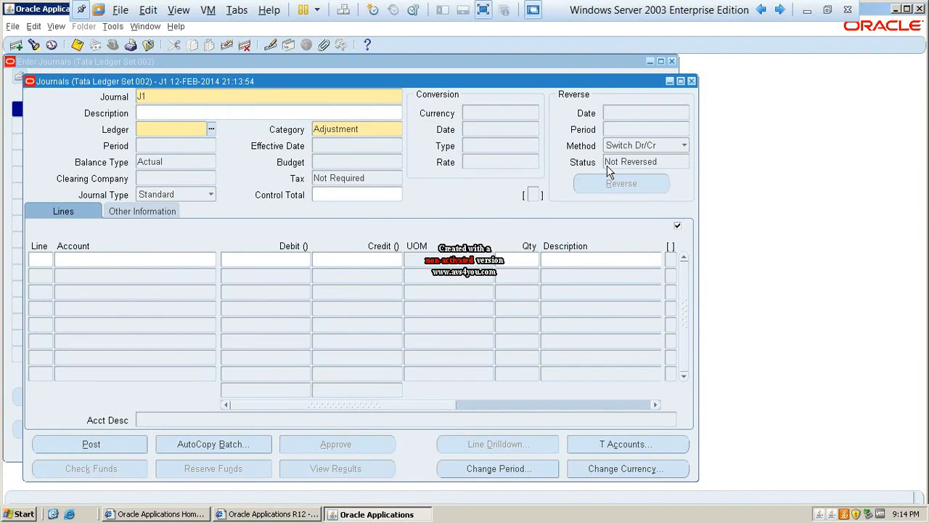
key("ctrl+l")
key("Down")
key("Down")
key("Up")
key("Up")
key("Down")
key("Down")
key("Up")
key("Up")
key("Down")
key("Down")
key("Up")
key("Up")
key("Down")
key("Down")
key("Up")
key("Up")
key("Down")
key("Down")
key("Escape")
key("F4")
key("Tab")
key("Return")
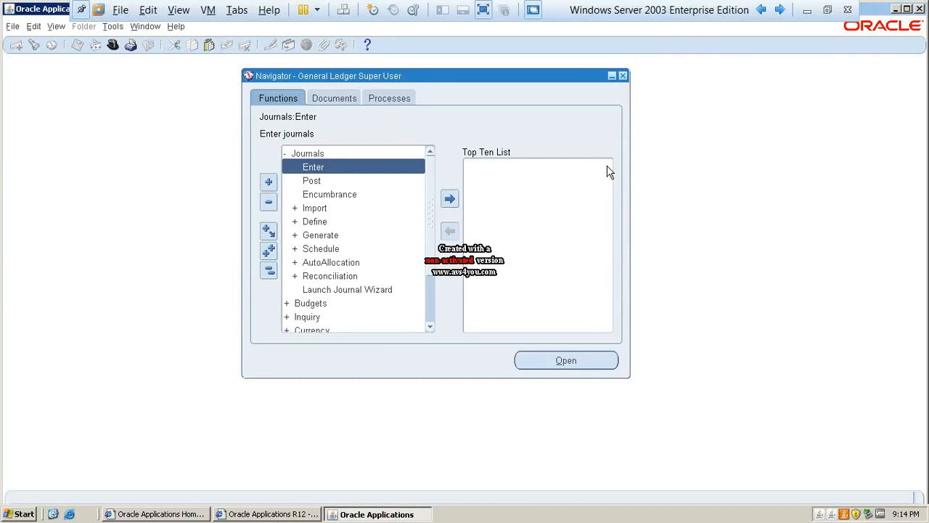
Collapse the Journals functions and expand Setup and its Financials group in the navigator.
key("Up")
key("Left")
key("Down")
key("Down")
key("Down")
key("Down")
key("Down")
key("Down")
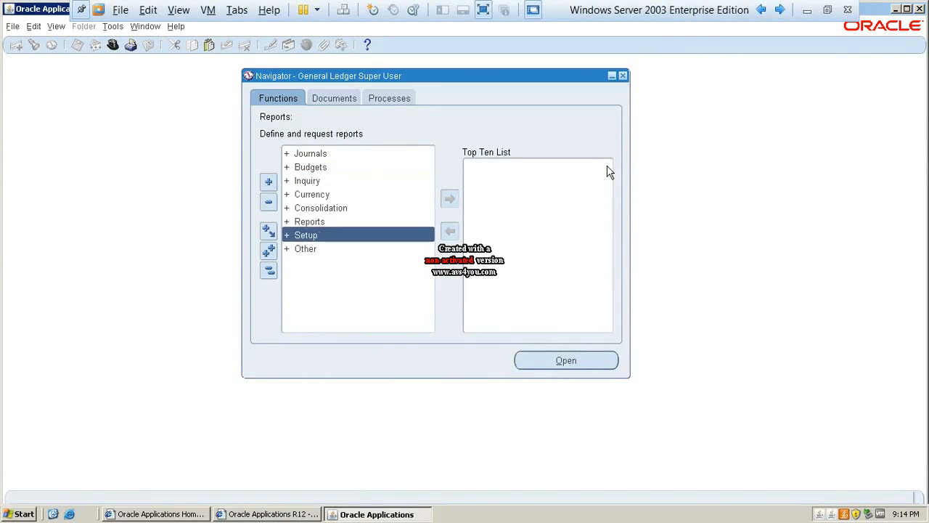
key("Return")
key("Return")
Open the Data Access Sets definition form from the Financials group of Setup and reposition its window.
key("Down")
key("Down")
key("Down")
key("Return")
key("Down")
key("Up")
key("Left")
key("Down")
key("Down")
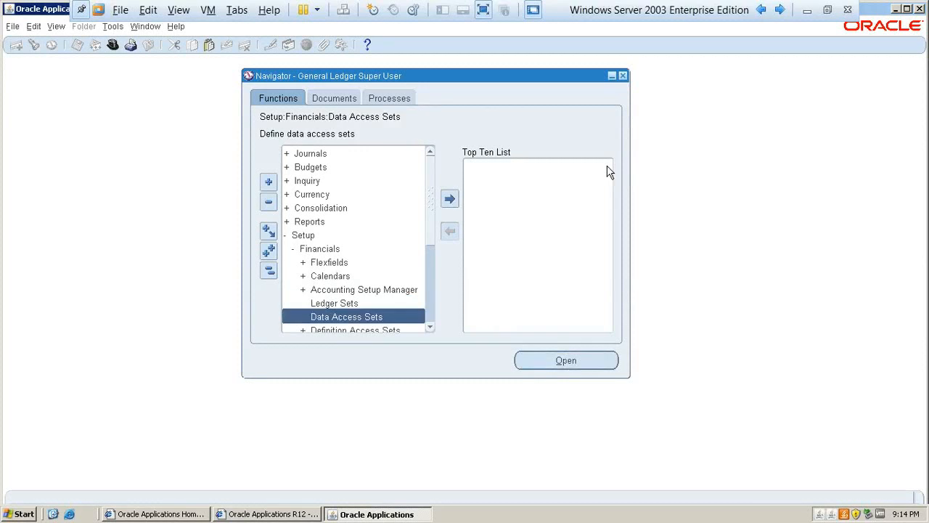
key("Return")
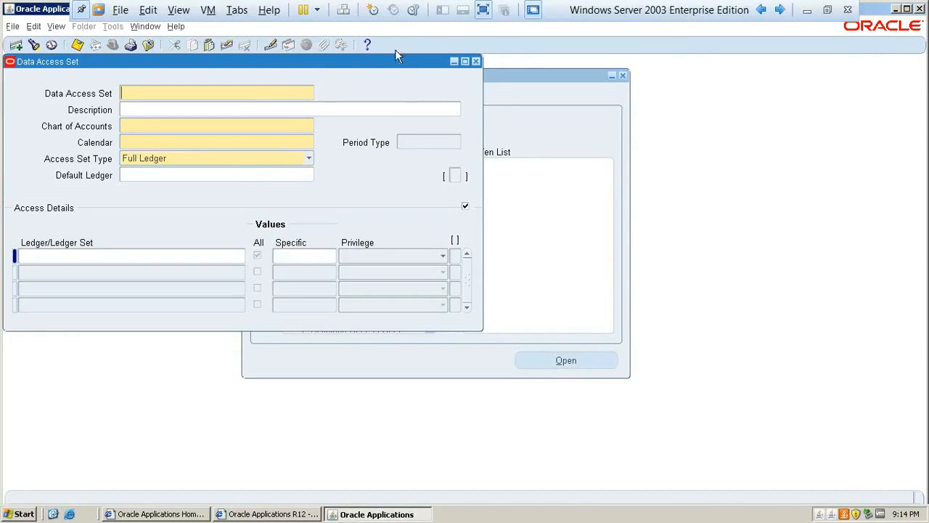
left_click_drag(405, 73, 551, 76)
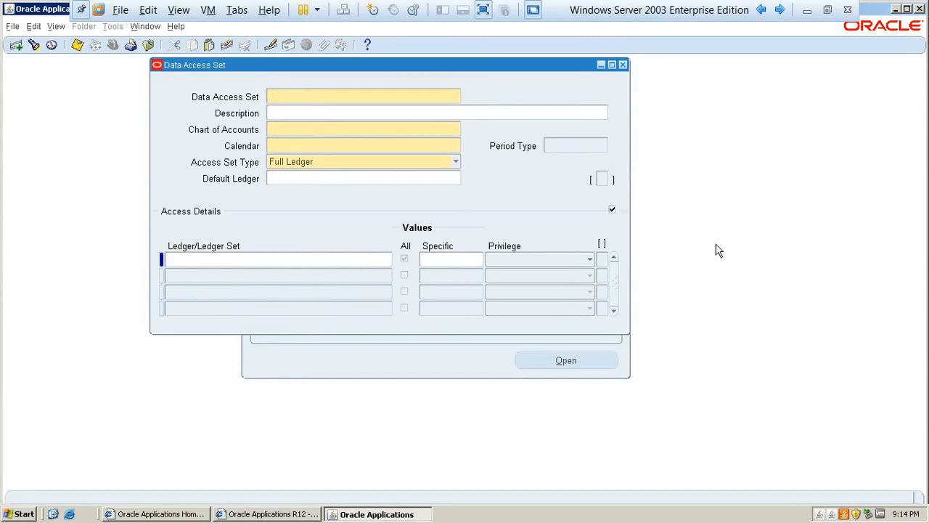
Name the data access set Tata Data Access Set and assign the Tata Group Structure chart of accounts.
type("Tata Data Access Set")
key("shift+Home")
key("Tab")
key("Tab")
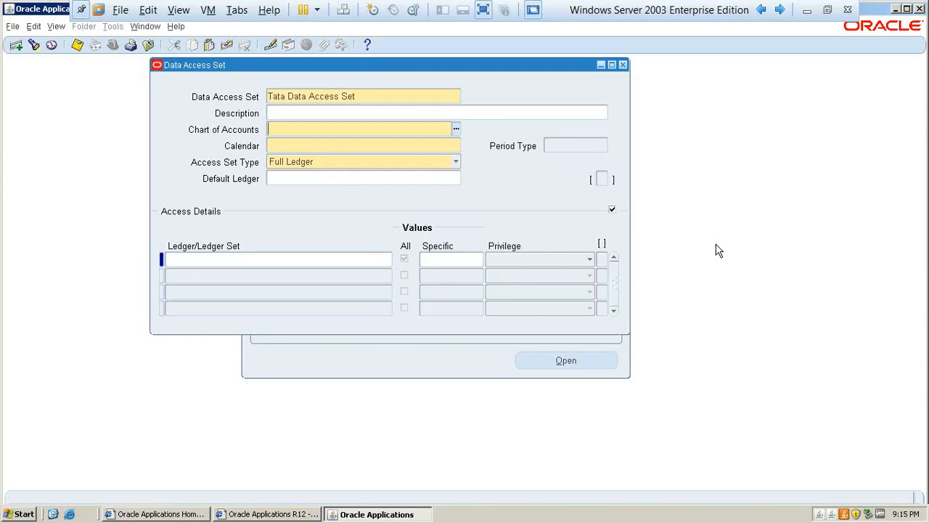
key("ctrl+l")
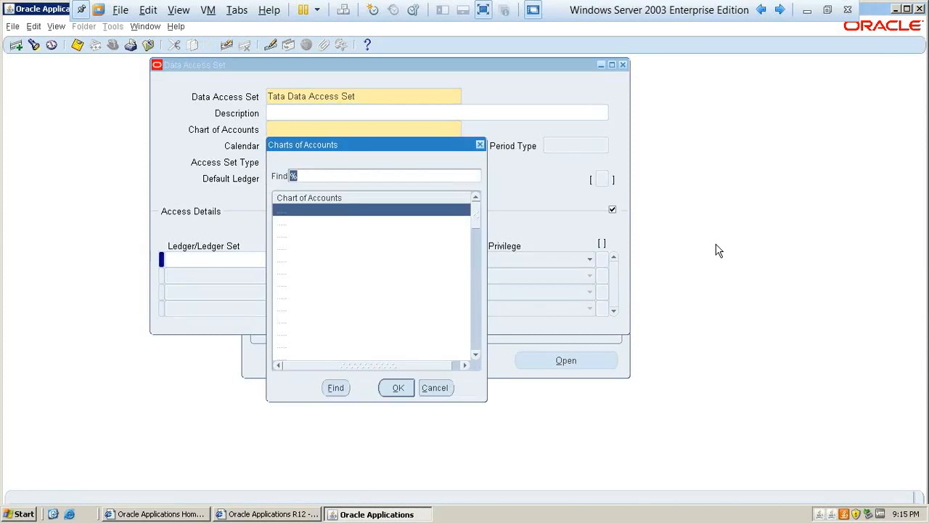
type("ta")
key("Down")
key("Return")
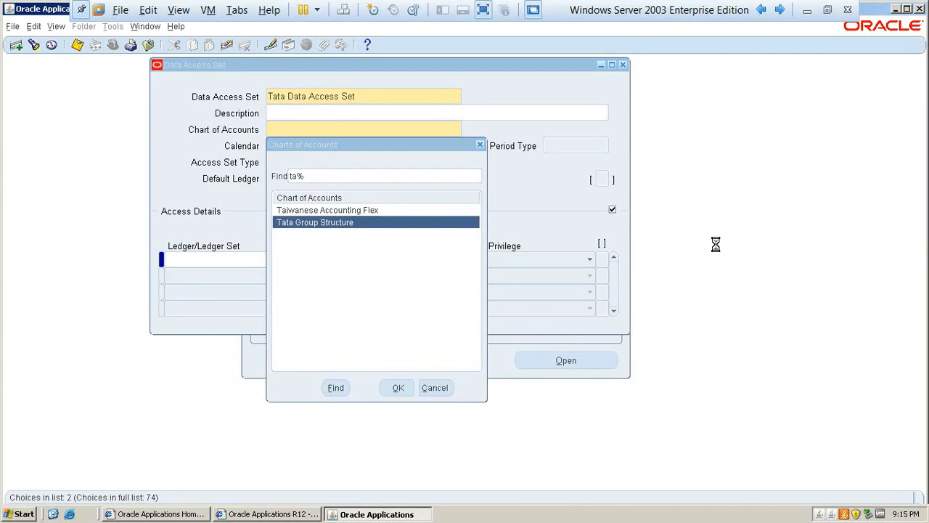
Set the data access set's calendar to Tata Calendar and its default ledger to Tata Group Ledger.
key("ctrl+l")
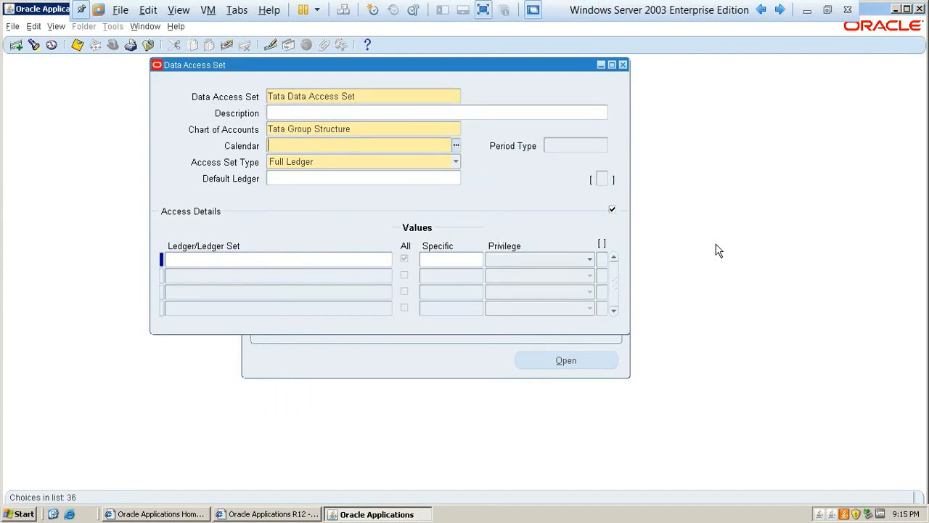
left_click(389, 128)
left_click(358, 142)
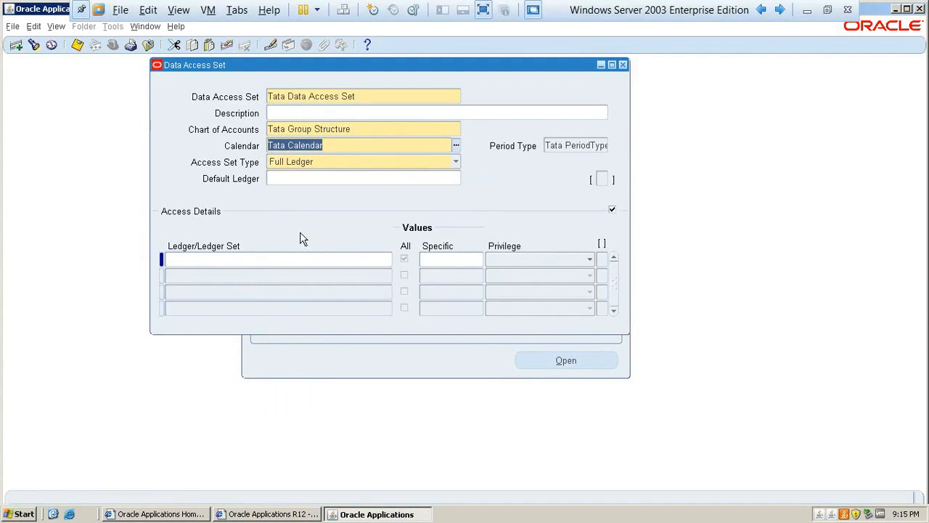
left_click(283, 178)
left_click(460, 178)
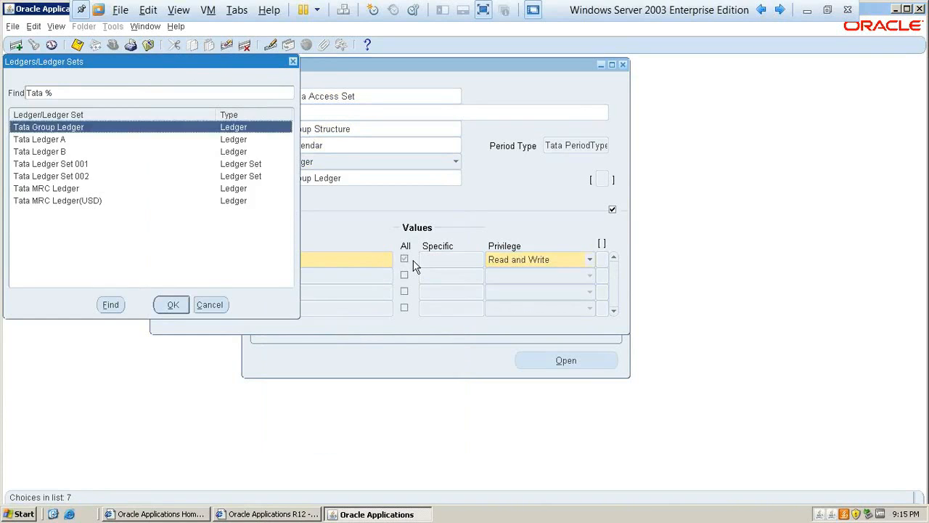
Look through the available Tata ledgers and ledger sets and choose Tata Group Ledger for the first access detail row.
key("Down")
key("Down")
key("Down")
key("Up")
key("Up")
key("Up")
key("Return")
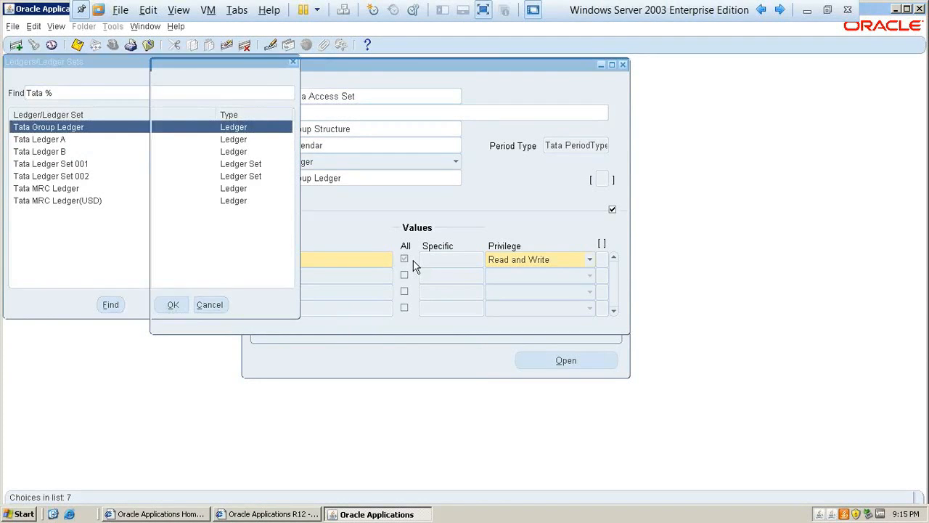
Add Tata Ledger Set 001 as the second access detail row of the data access set.
left_click(298, 275)
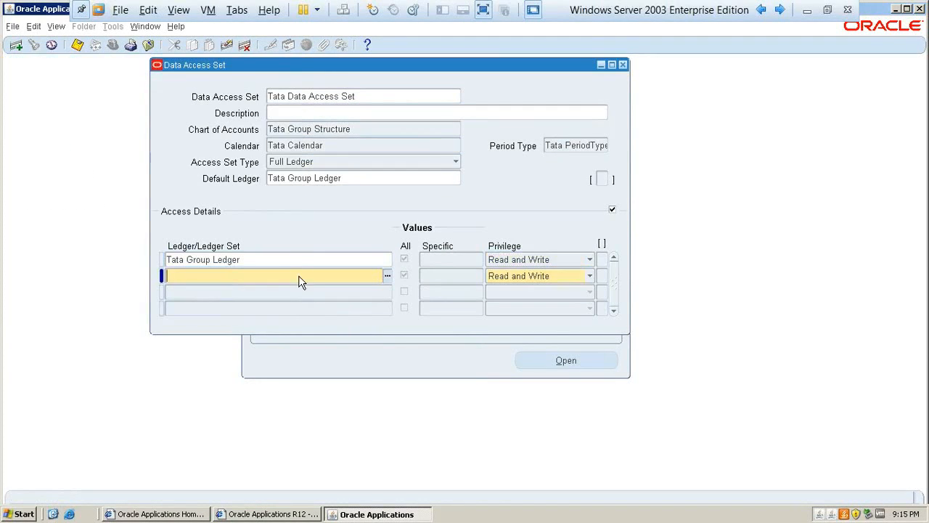
key("ctrl+l")
key("Down")
key("Down")
key("Down")
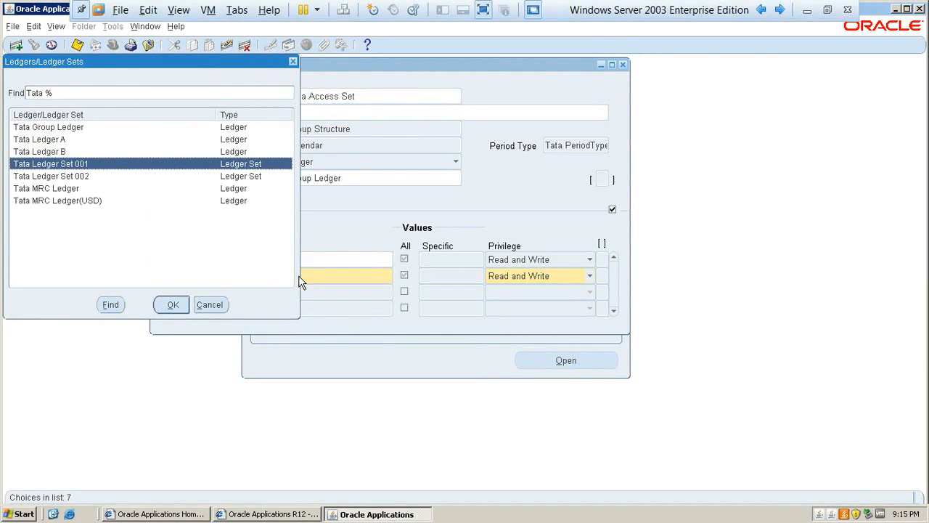
key("Return")
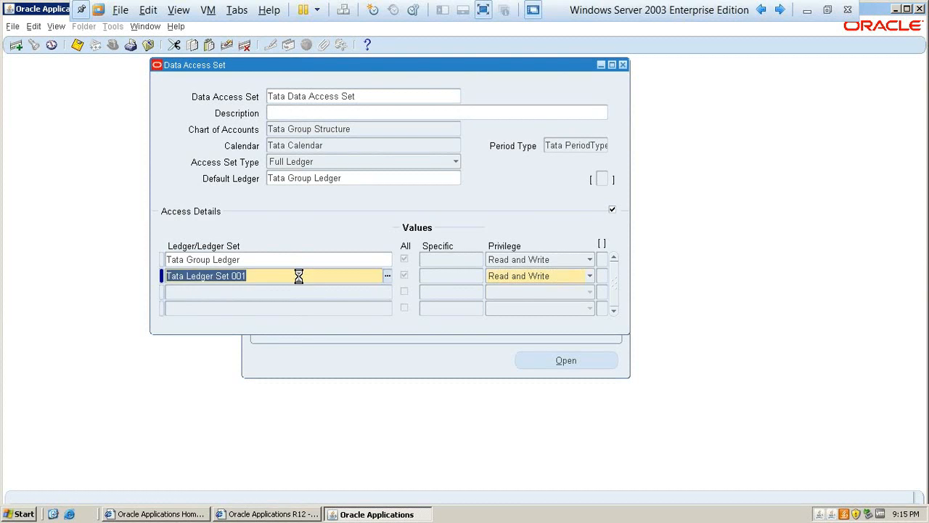
Add Tata Ledger Set 002 as the third access detail row of the data access set.
key("Down")
key("ctrl+l")
key("Down")
key("Down")
key("Down")
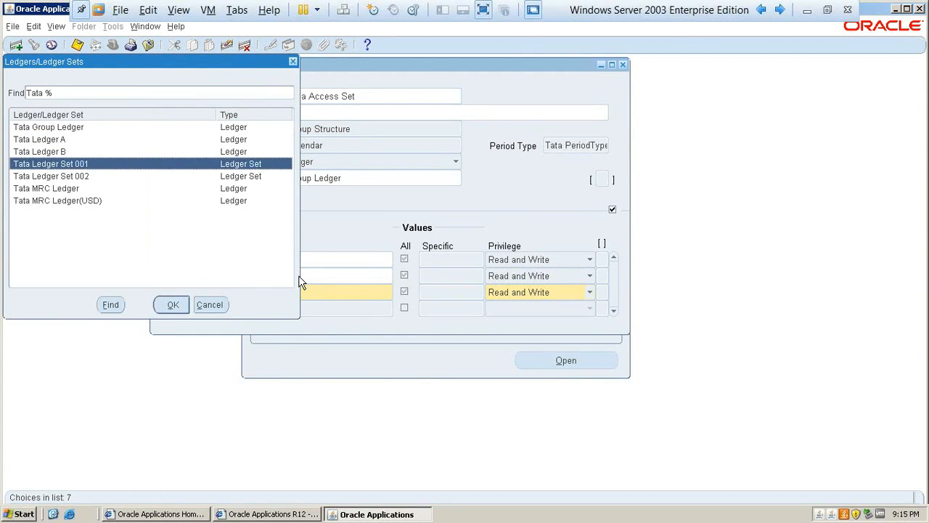
key("Down")
key("Return")
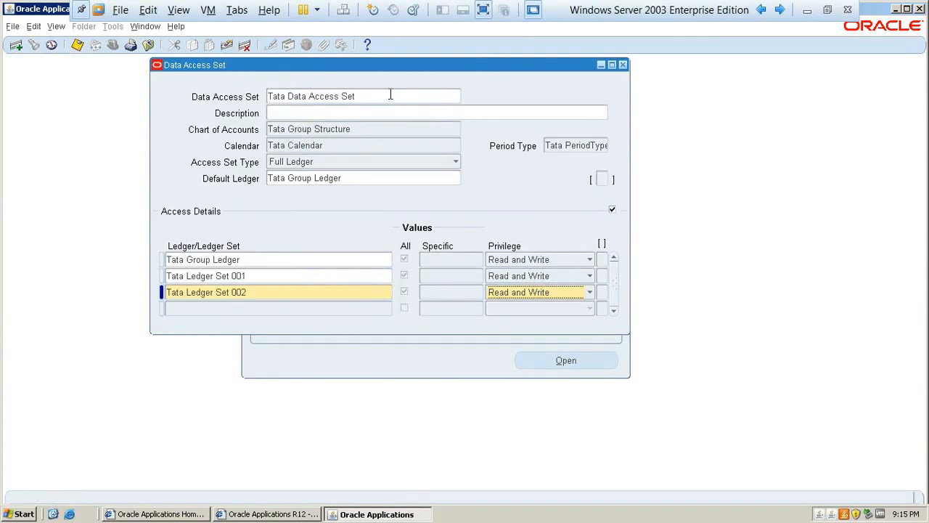
Review the entries of Tata Data Access Set, save it, and close the form, acknowledging the note.
left_click(343, 93)
left_click_drag(343, 93, 194, 135)
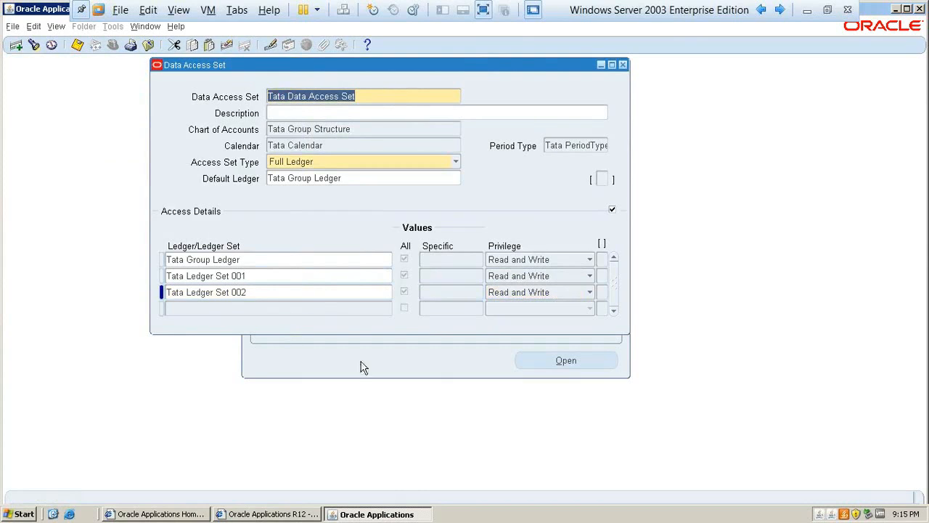
left_click(253, 272)
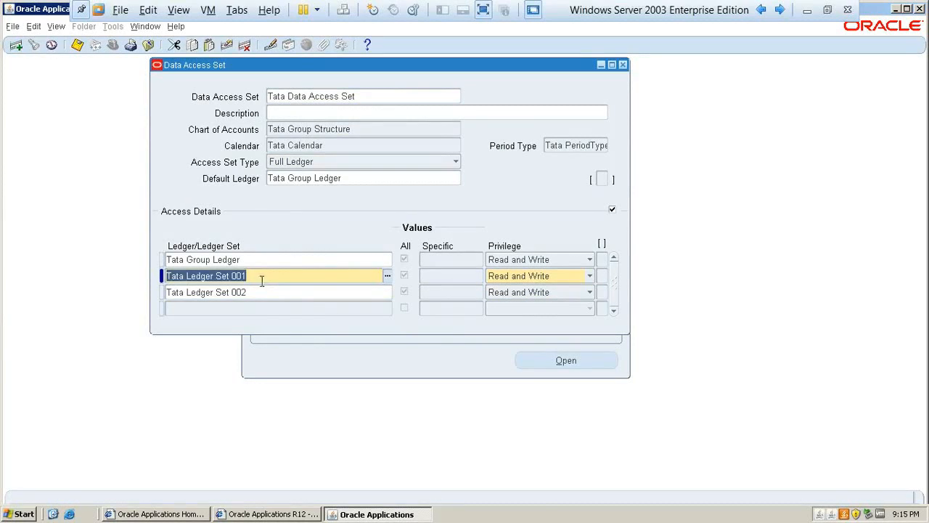
left_click(262, 277)
left_click(261, 292)
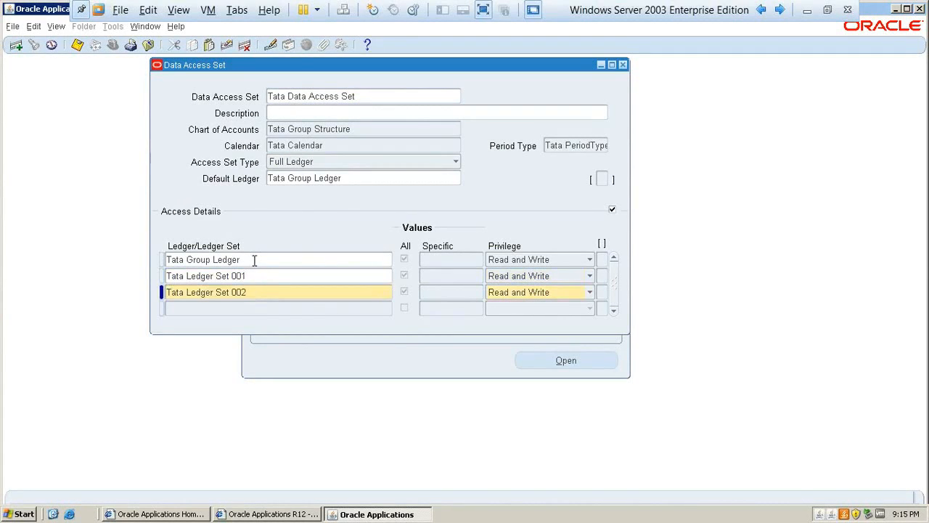
left_click(253, 260)
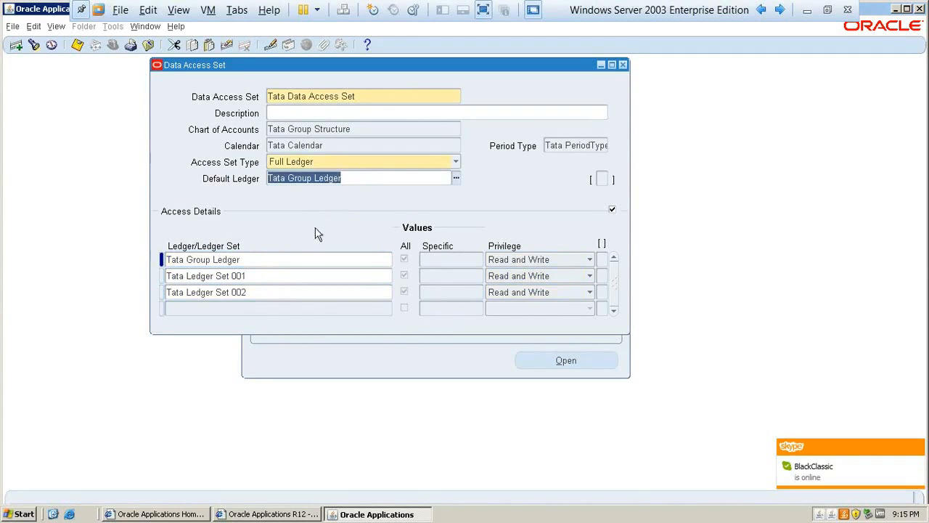
key("ctrl+s")
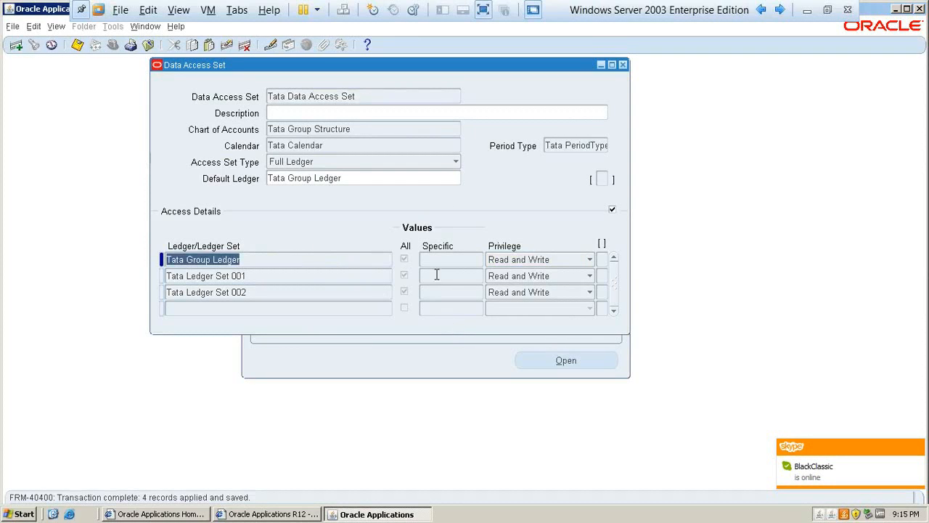
left_click(391, 95)
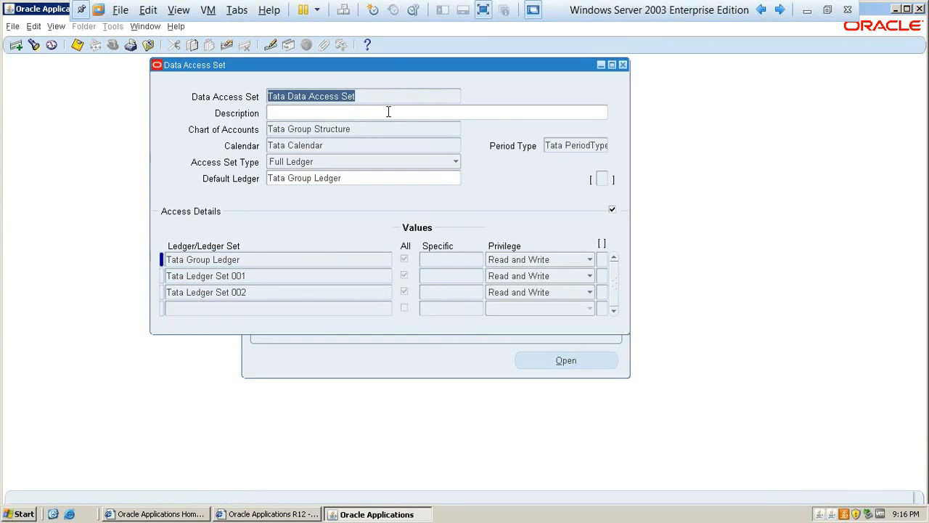
key("F4")
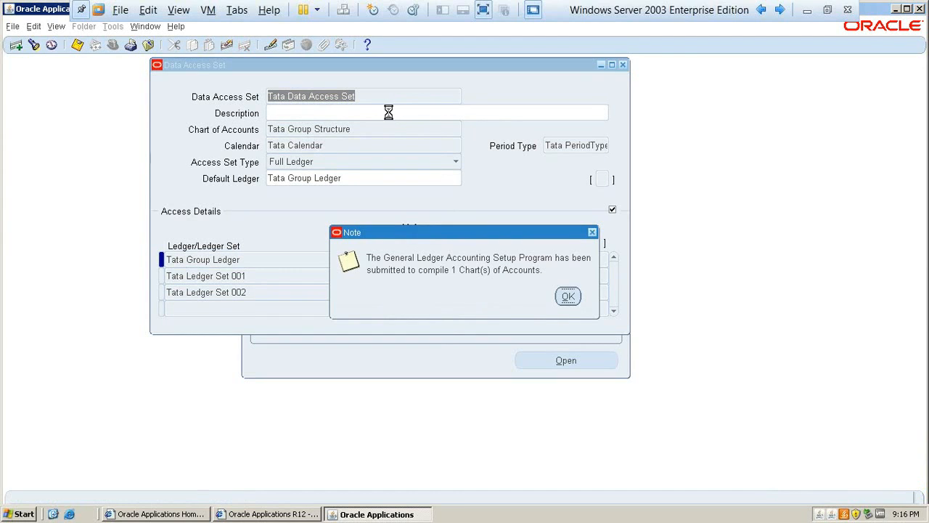
key("Return")
Query the GL personal profile values, set the GL: Data Access Set user value to Tata Data Access Set, and save.
key("ctrl+l")
type("prof")
key("Return")
key("F11")
type("gl%")
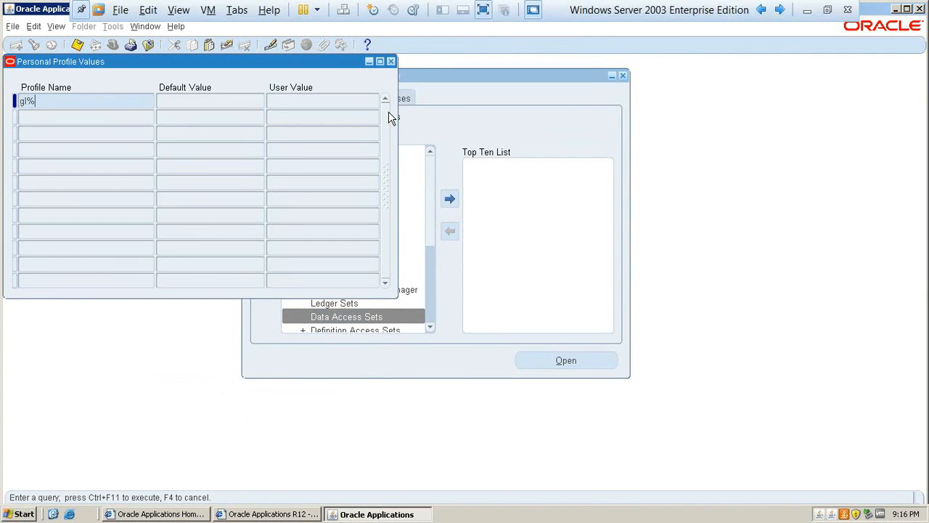
key("ctrl+F11")
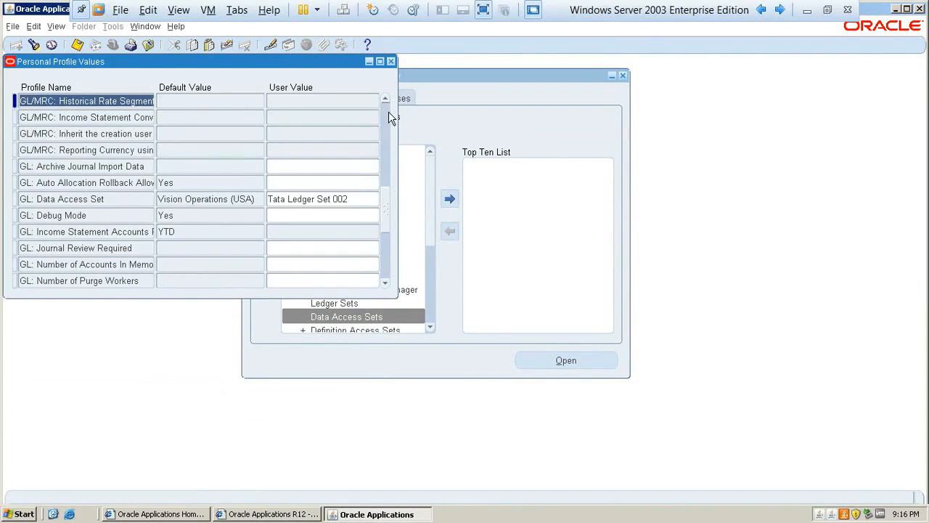
left_click(348, 199)
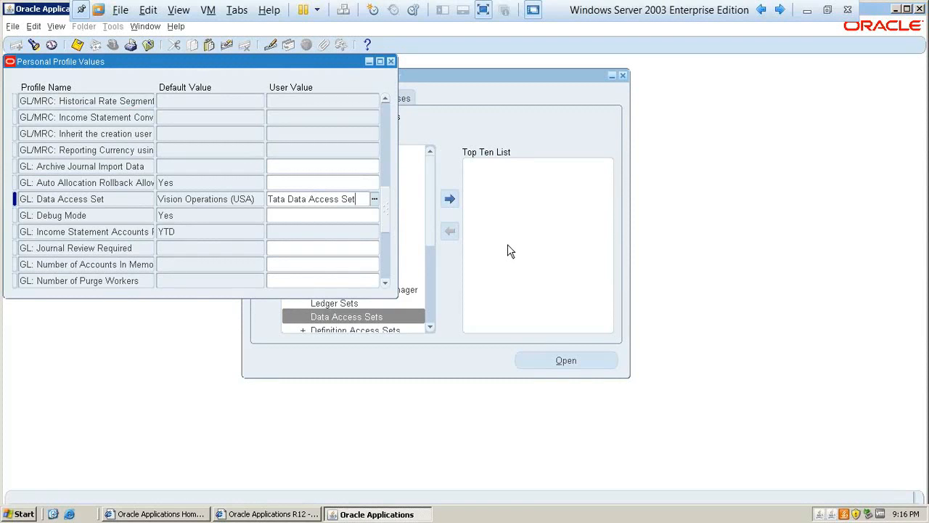
key("ctrl+s")
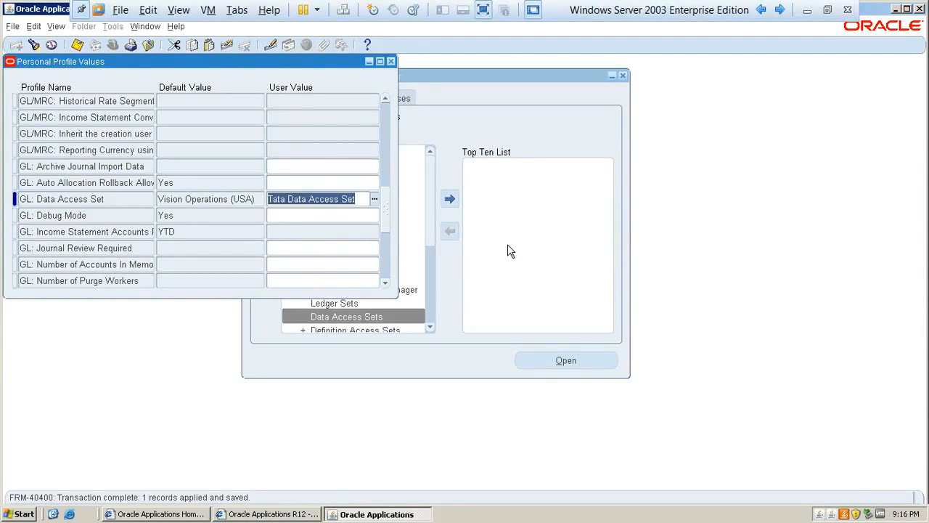
Close the profile values, exit the Oracle Applications forms, log out, and log back in with the account username and password.
key("F4")
key("F4")
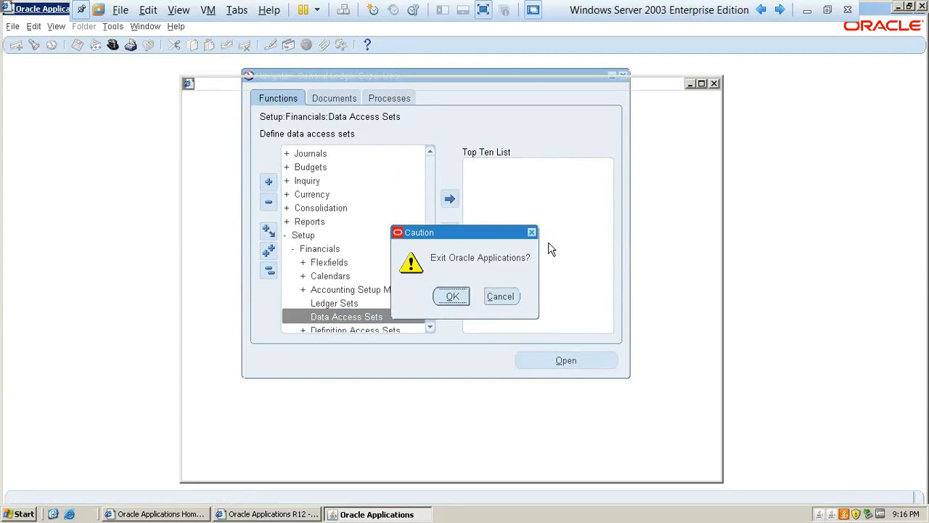
key("Return")
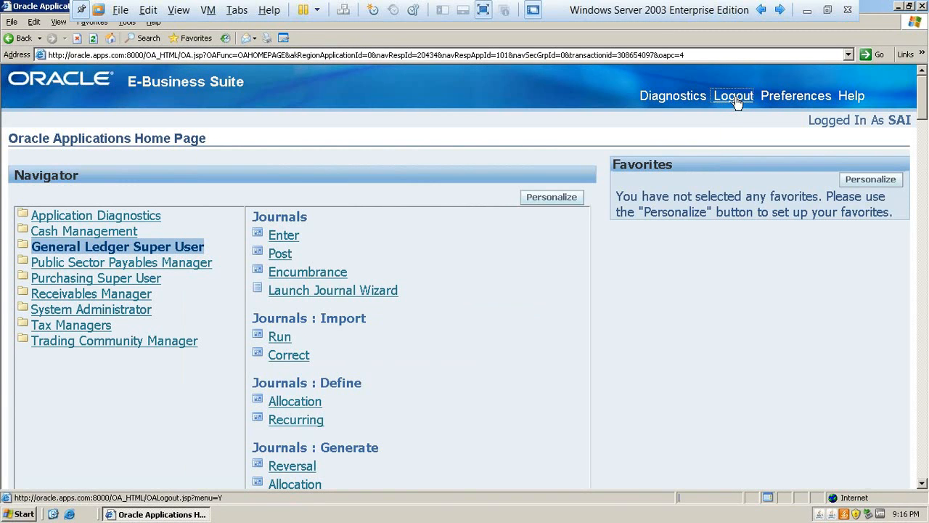
type("sai")
key("Tab")
key("Return")
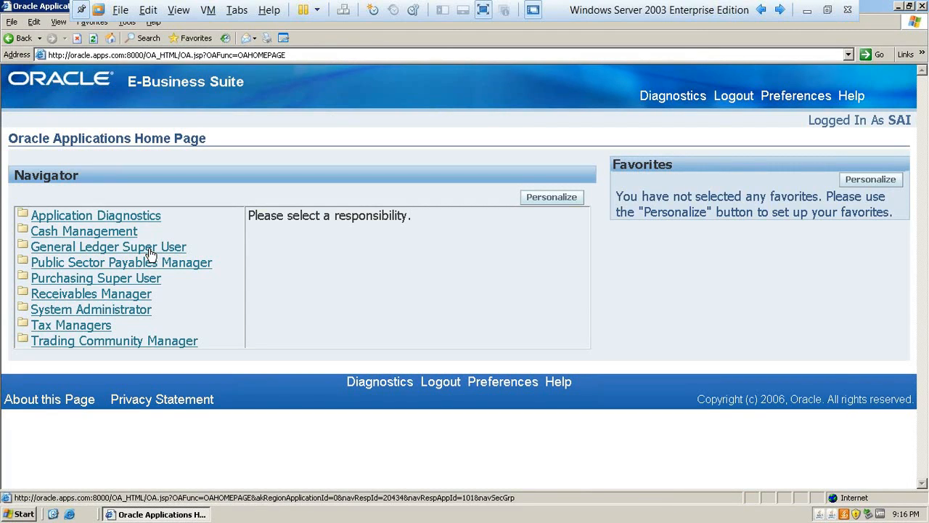
Open journal entry under General Ledger Super User and start a new journal named J1.
left_click(148, 248)
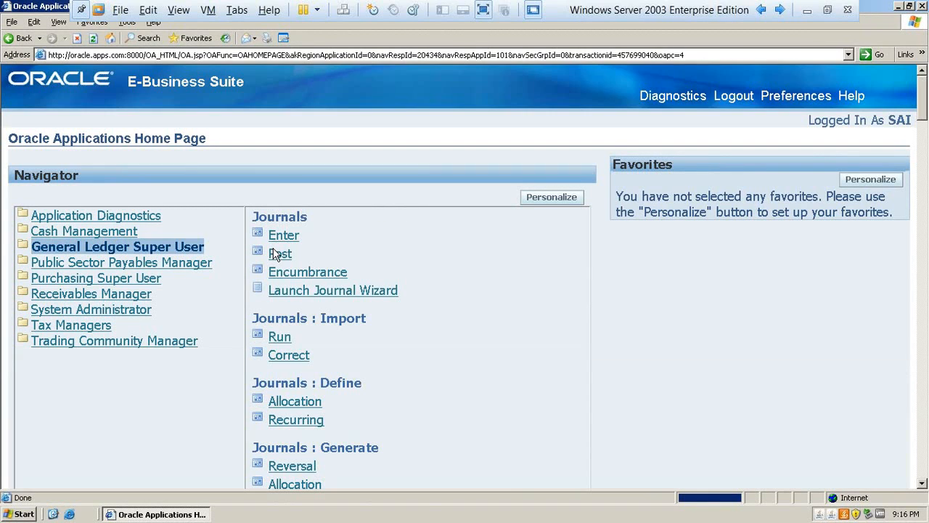
left_click(277, 254)
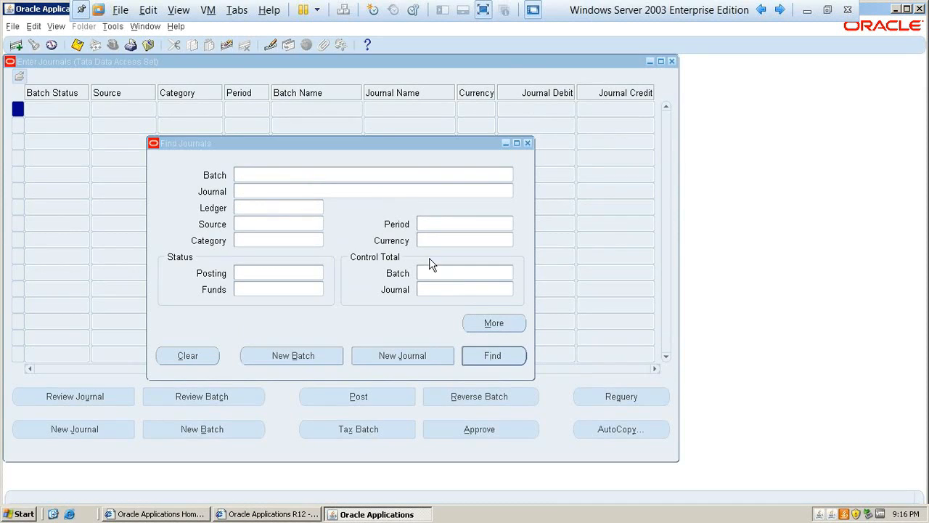
left_click(407, 352)
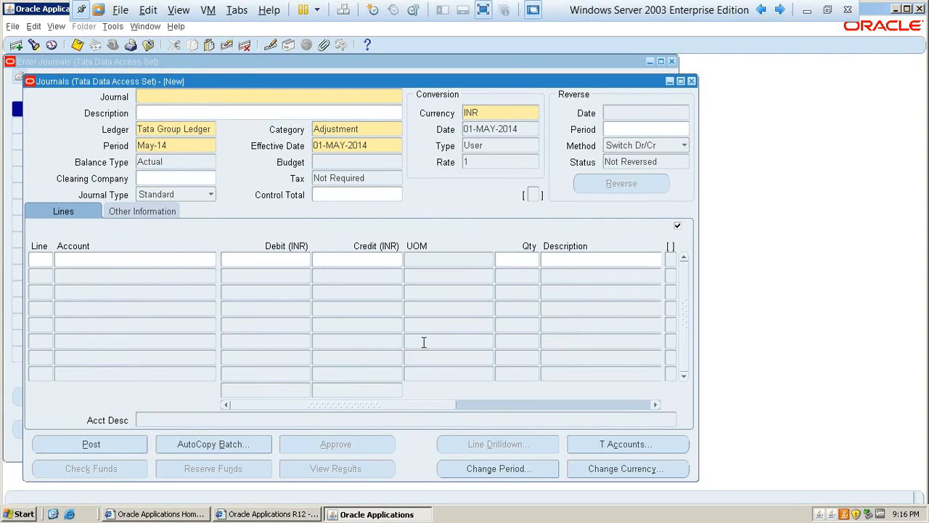
key("shift+Tab")
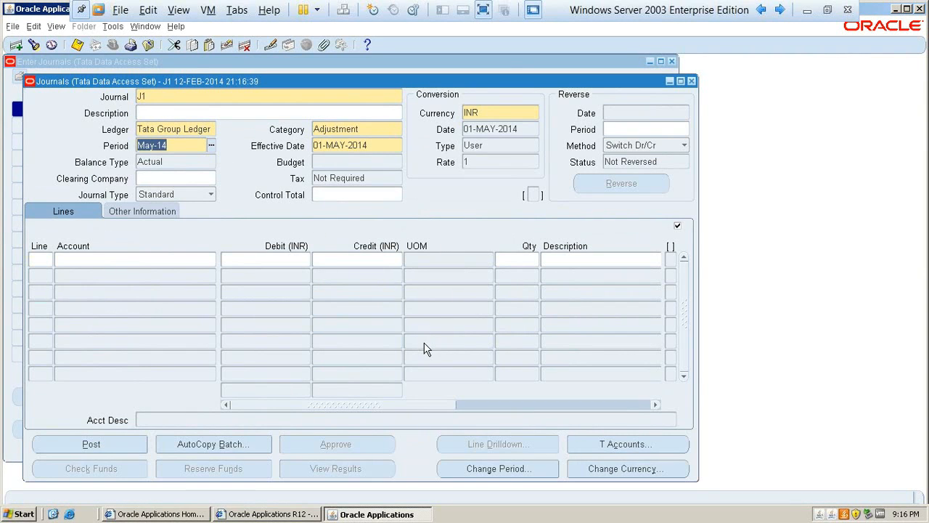
Examine the list of ledgers available to journal J1 under Tata Data Access Set.
key("shift+Tab")
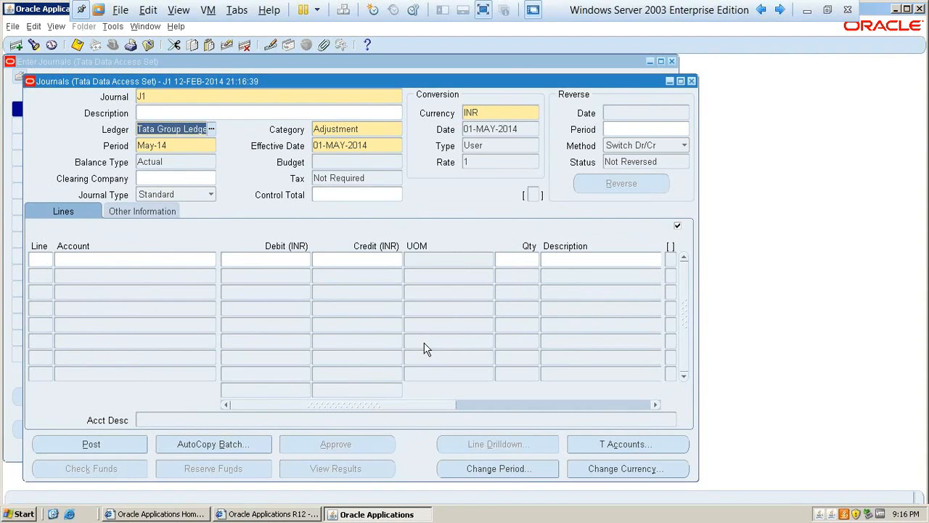
key("ctrl+l")
key("Down")
key("Down")
key("Down")
key("Up")
key("Up")
key("Up")
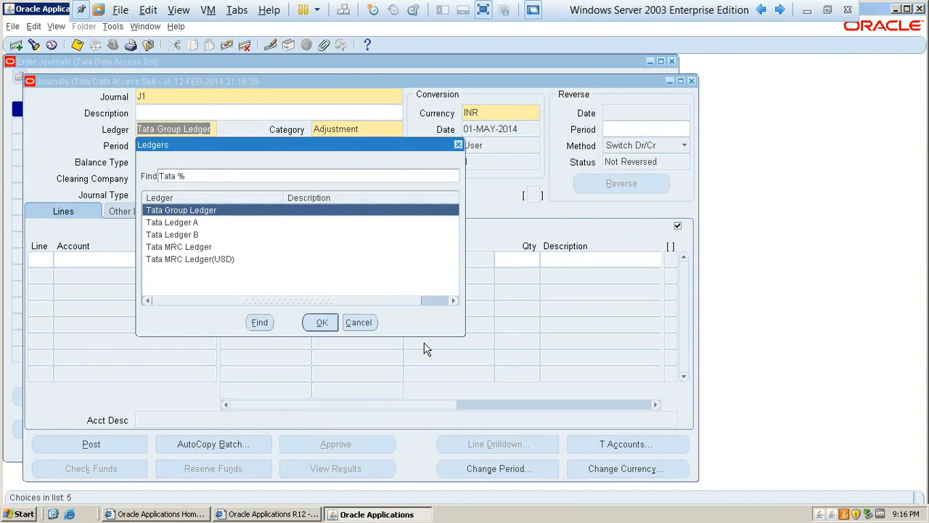
Go through the Tata ledgers offered for journal J1, from Tata Group Ledger down to Tata MRC Ledger(USD).
key("Down")
key("Down")
key("Down")
key("Down")
key("Up")
key("Up")
key("Up")
key("Up")
key("Down")
key("Down")
key("Down")
key("Down")
key("Up")
key("Up")
key("Up")
key("Up")
key("Down")
key("Down")
key("Down")
key("Down")
key("Up")
key("Up")
key("Up")
key("Up")
key("Down")
key("Down")
key("Down")
key("Down")
key("Up")
key("Up")
key("Up")
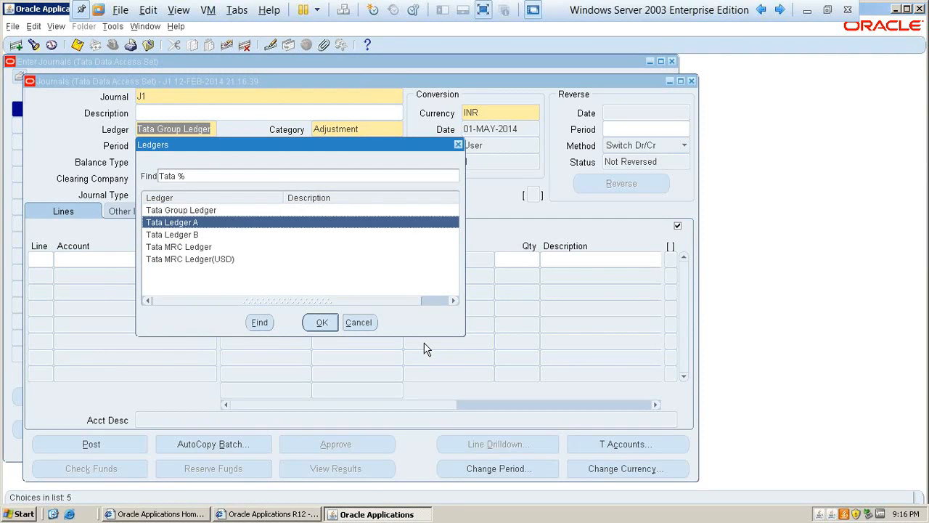
key("Up")
key("Down")
key("Down")
key("Down")
key("Down")
key("Up")
key("Up")
key("Up")
key("Up")
key("Down")
key("Down")
key("Down")
key("Up")
key("Up")
key("Up")
key("Down")
key("Down")
key("Down")
key("Down")
key("Up")
key("Up")
key("Up")
key("Up")
key("Down")
key("Down")
key("Down")
key("Up")
key("Up")
key("Up")
key("Down")
key("Down")
key("Down")
key("Down")
key("Up")
key("Up")
key("Up")
key("Up")
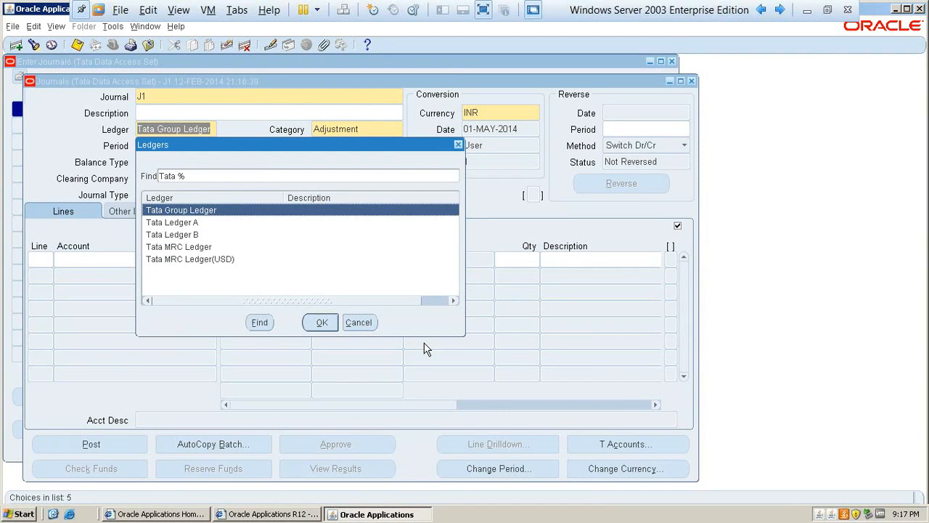
Keep Tata Group Ledger as the journal's ledger and close journal J1 without saving.
key("Return")
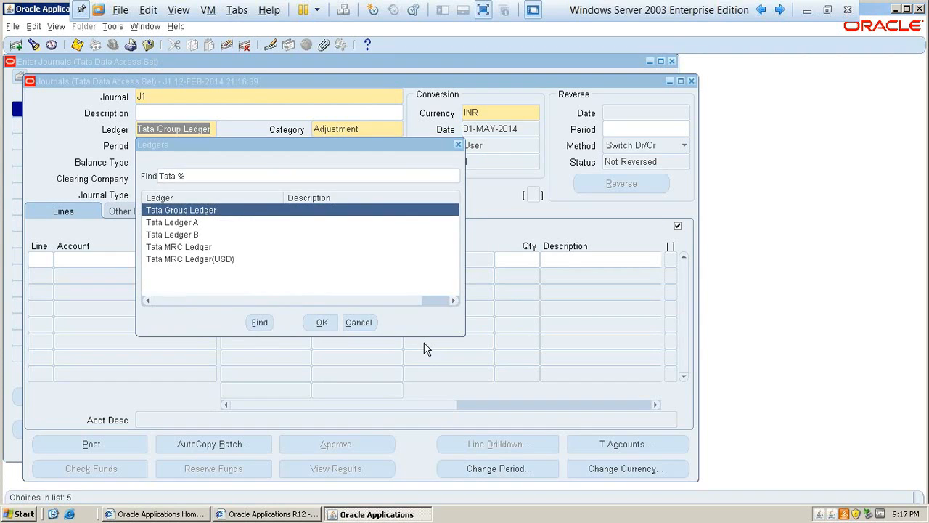
key("F4")
key("Tab")
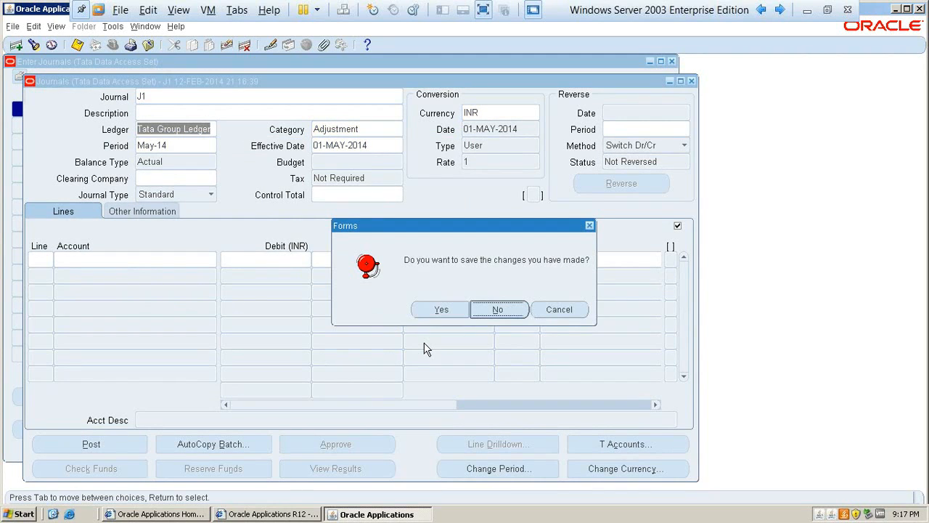
key("Return")
Open the Data Access Sets definition under the Financials setup and query Tata Data Access Set.
key("Down")
key("Down")
key("Down")
key("Down")
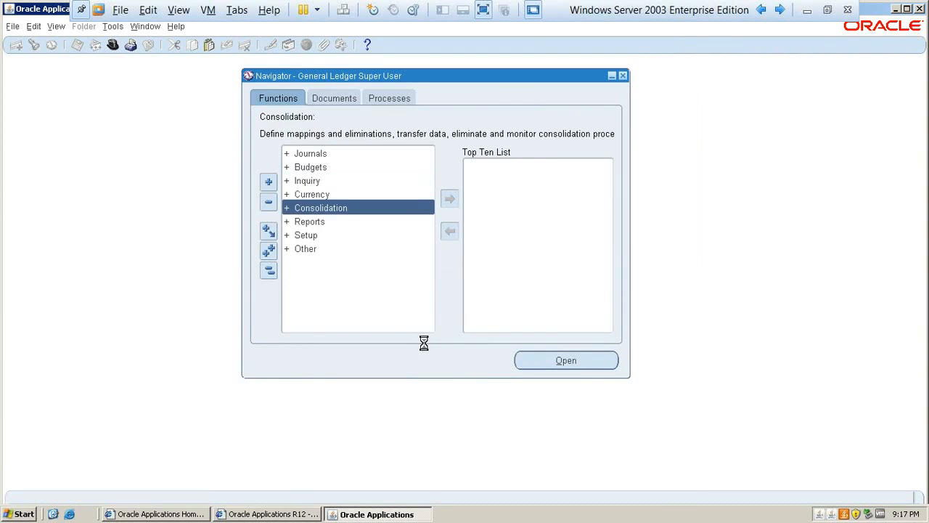
key("Return")
key("Return")
key("Down")
key("Down")
key("Down")
key("Down")
key("Down")
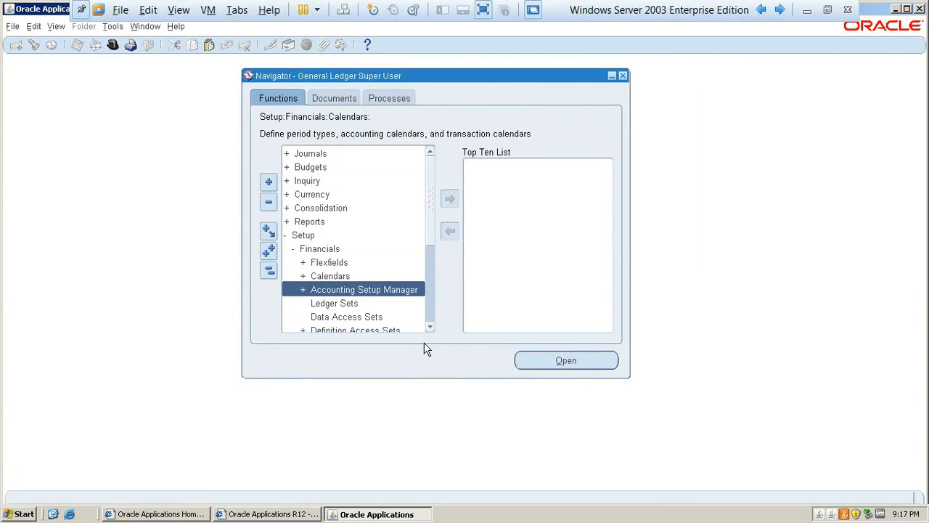
key("Return")
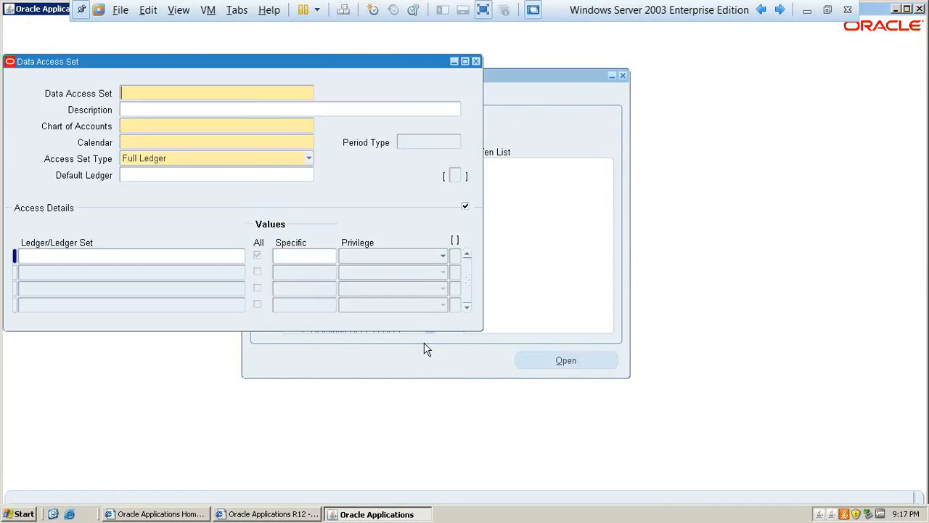
key("F11")
type("Tata Data Access Set")
key("ctrl+F11")
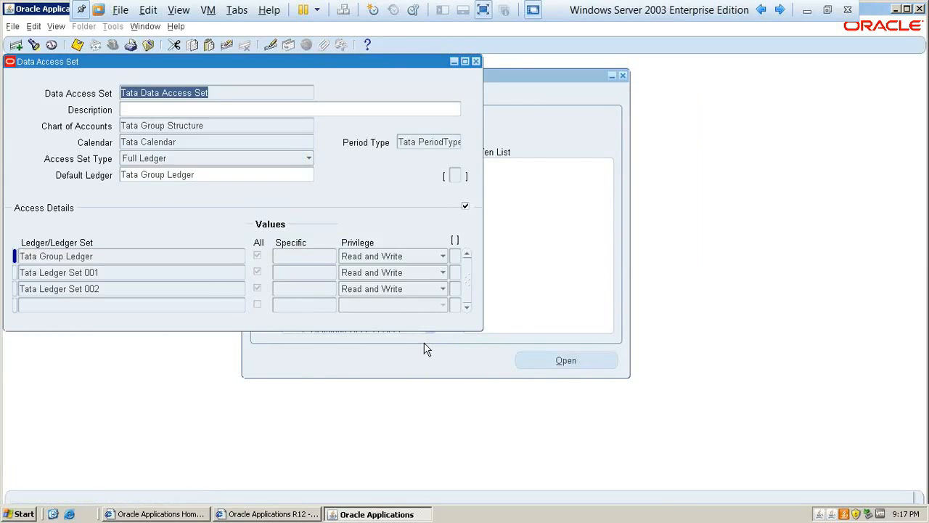
left_click(105, 258)
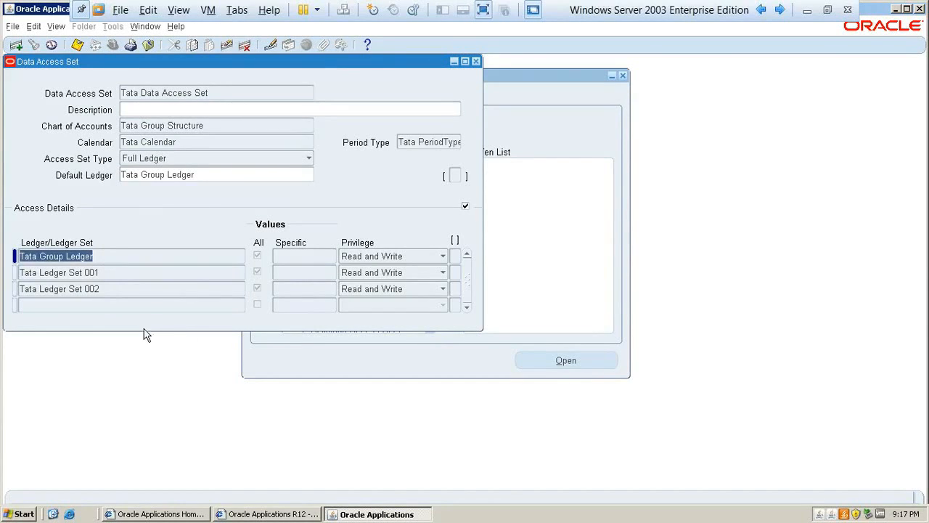
left_click(224, 90)
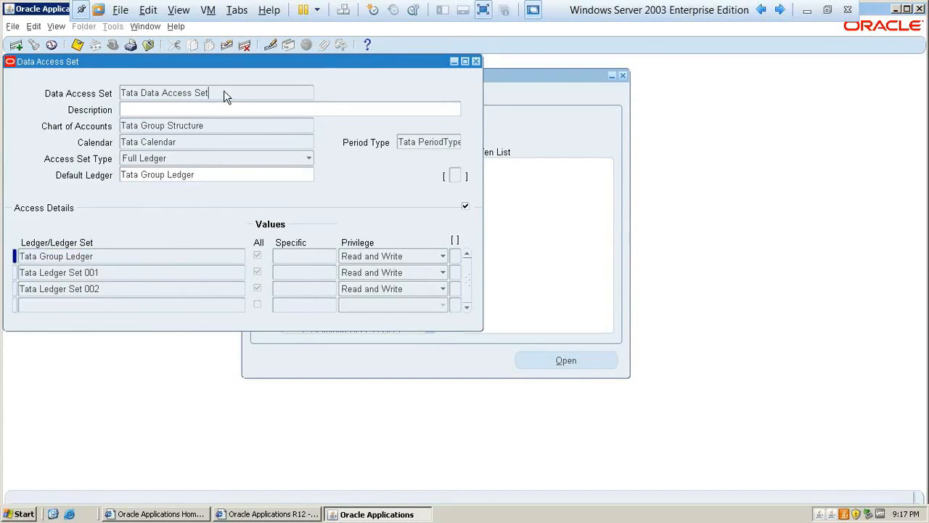
Delete the Tata Ledger Set 002 row from the access details of Tata Data Access Set and save.
left_click(129, 288)
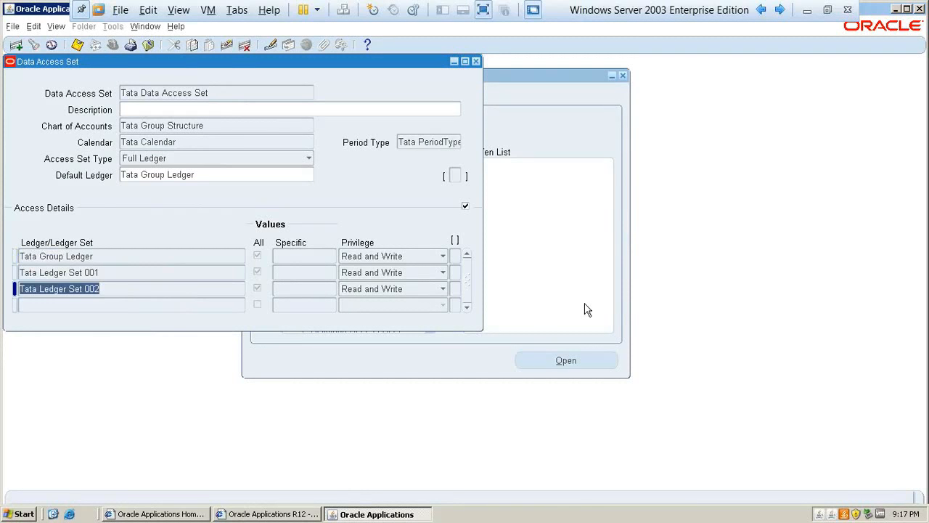
key("alt+e")
key("Down")
key("Down")
key("Down")
key("Down")
key("Down")
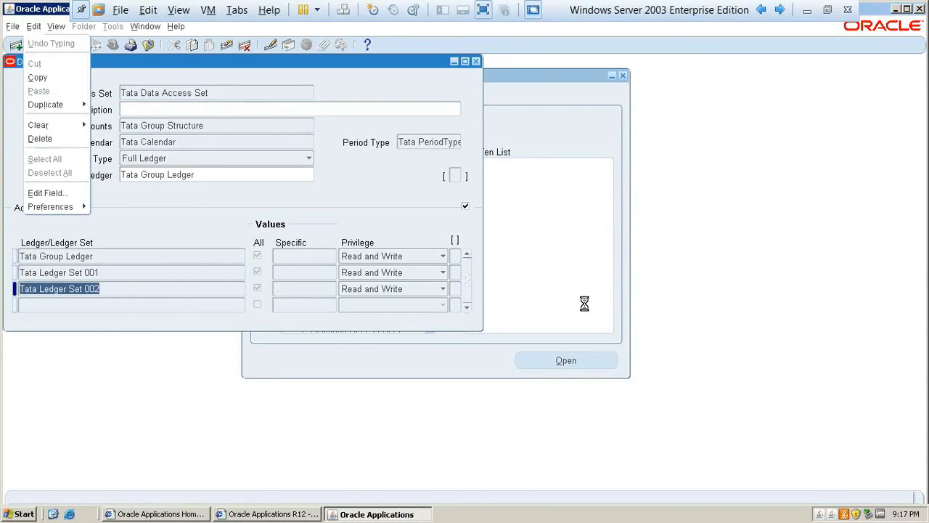
key("Return")
key("ctrl+s")
Add Tata Ledger Set 002 back to the access details with the Read Only privilege and save.
key("Down")
key("shift+F5")
key("Left")
key("Delete")
type("2")
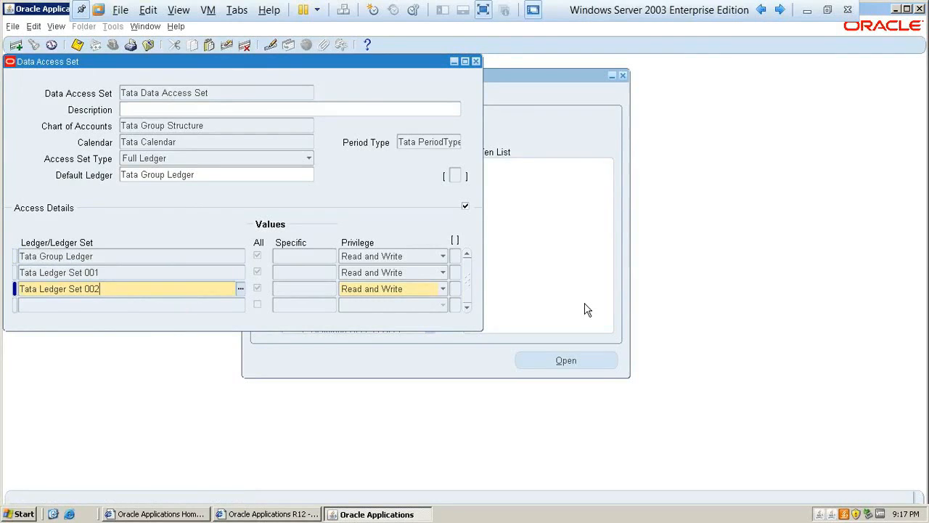
triple_click(112, 290)
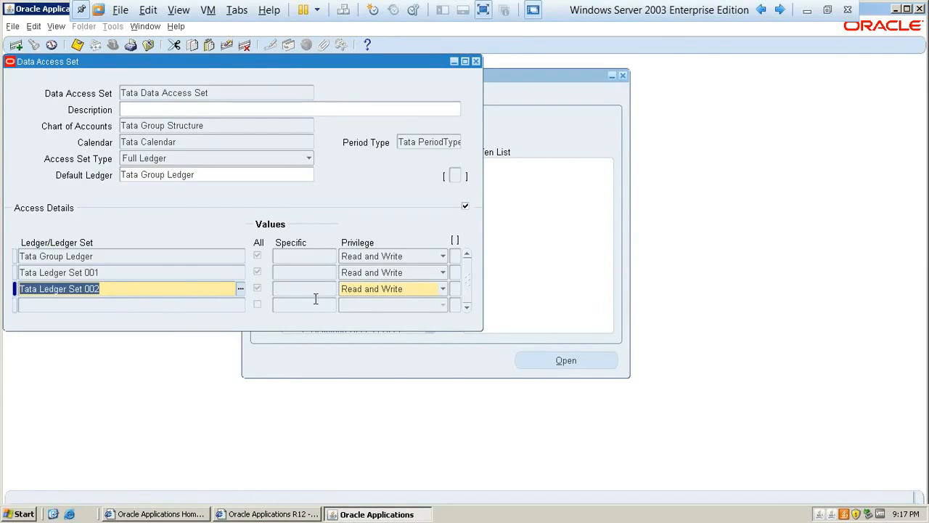
left_click(358, 288)
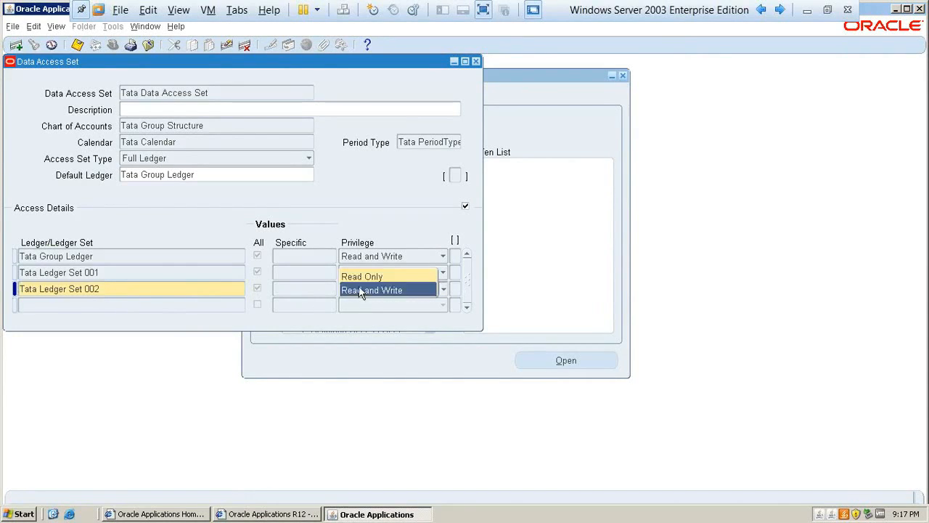
left_click(358, 280)
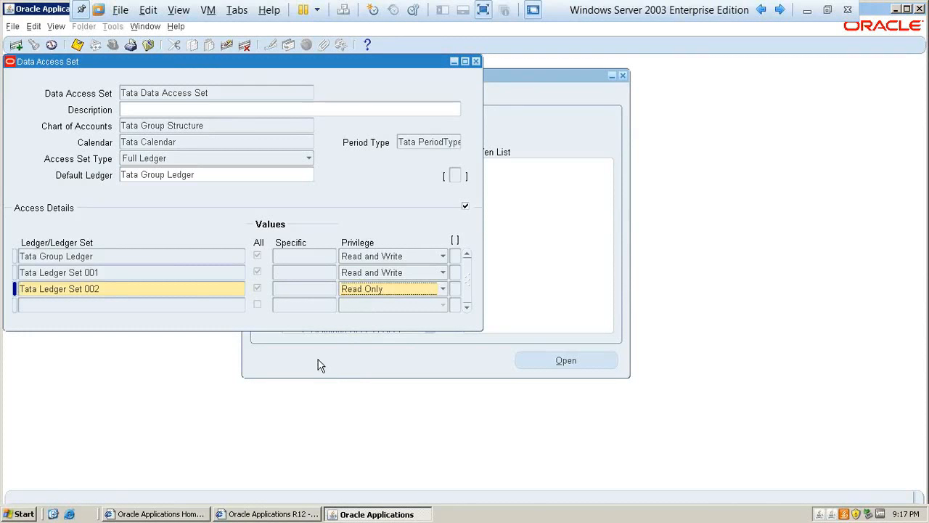
left_click(77, 45)
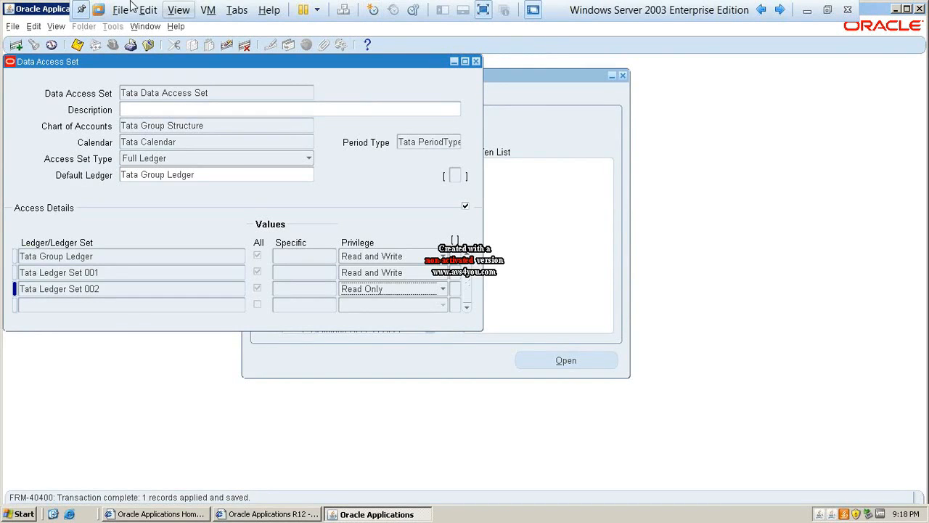
Close the Tata Data Access Set definition and acknowledge the note about the submitted accounting setup program.
left_click(222, 94)
triple_click(224, 96)
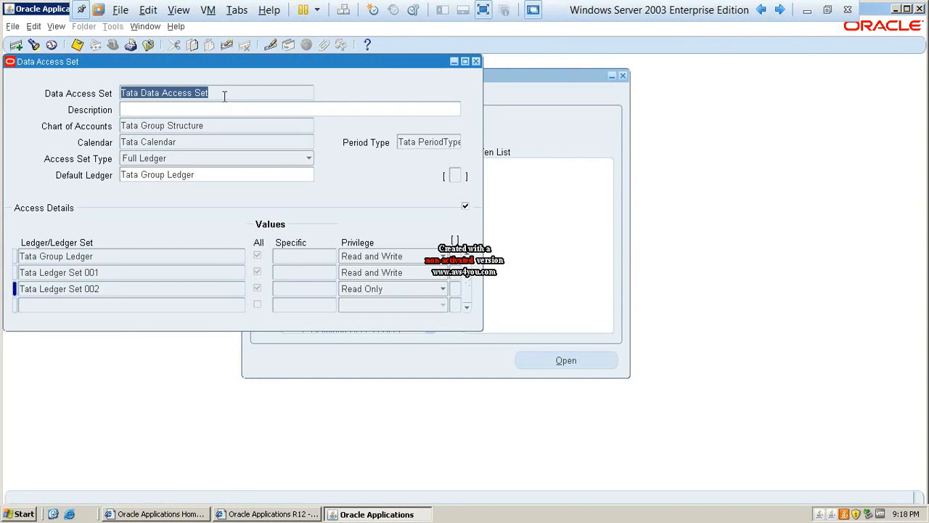
key("F4")
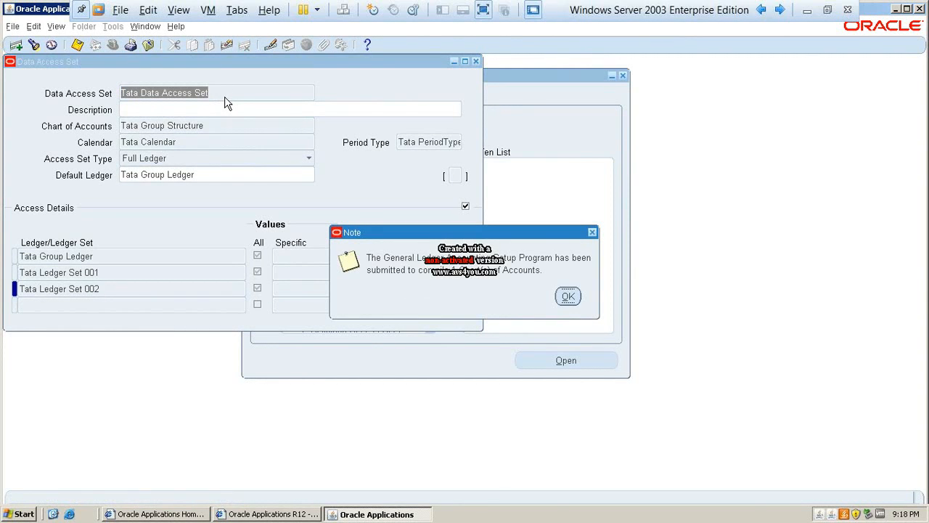
key("Return")
Query the personal profile values with gl%, reselect Tata Data Access Set as the GL: Data Access Set user value, and save.
key("ctrl+l")
key("Return")
key("F11")
type("gl%")
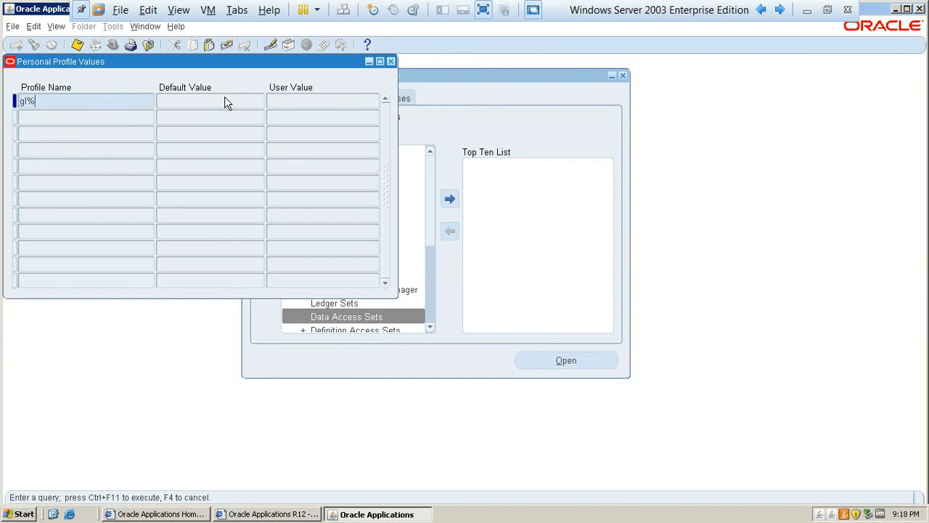
key("ctrl+F11")
scroll(225, 103, "down", 5)
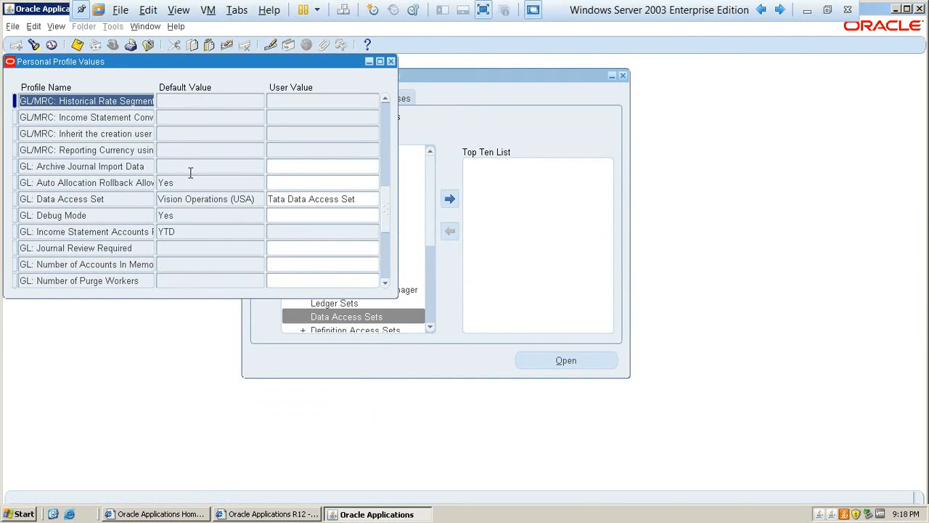
left_click(355, 198)
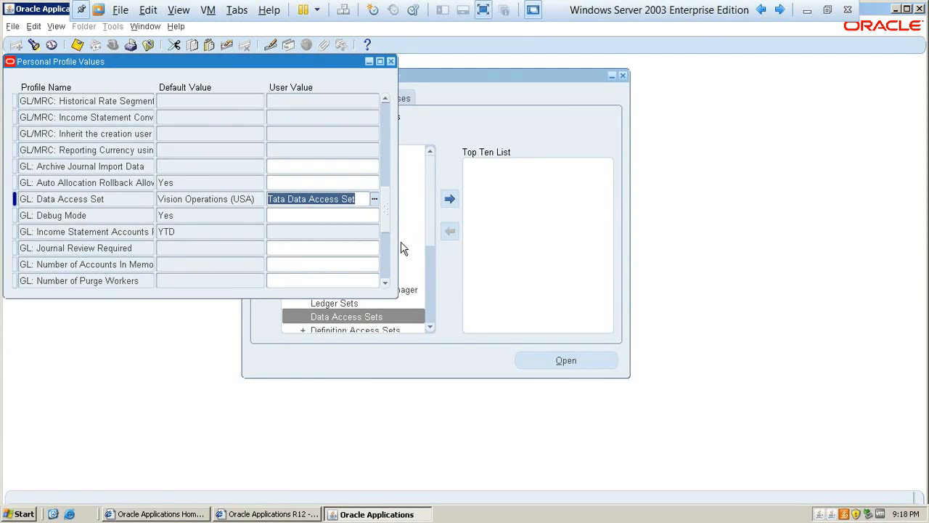
key("ctrl+s")
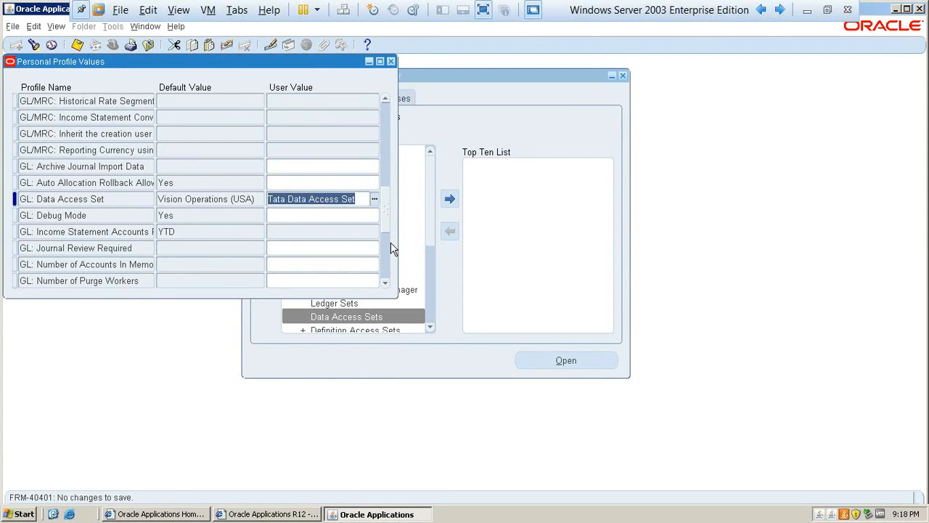
key("ctrl+l")
key("Return")
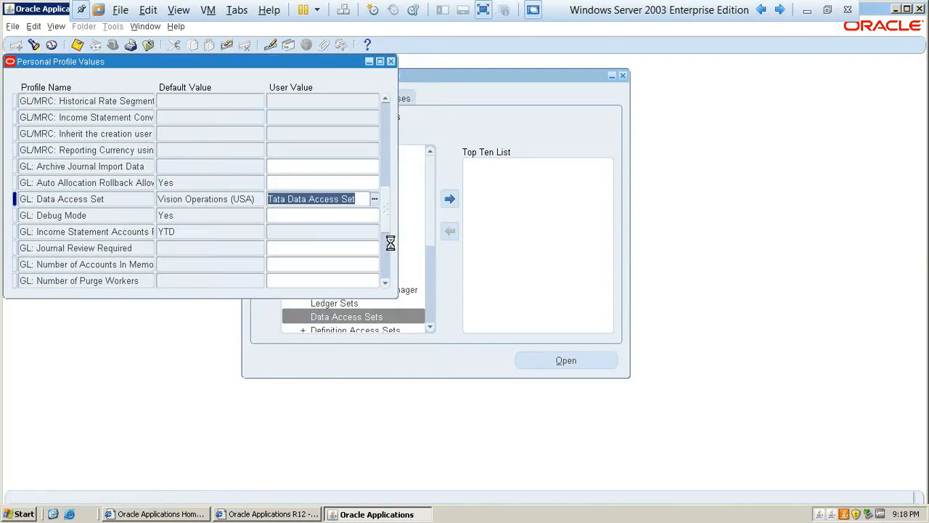
key("ctrl+s")
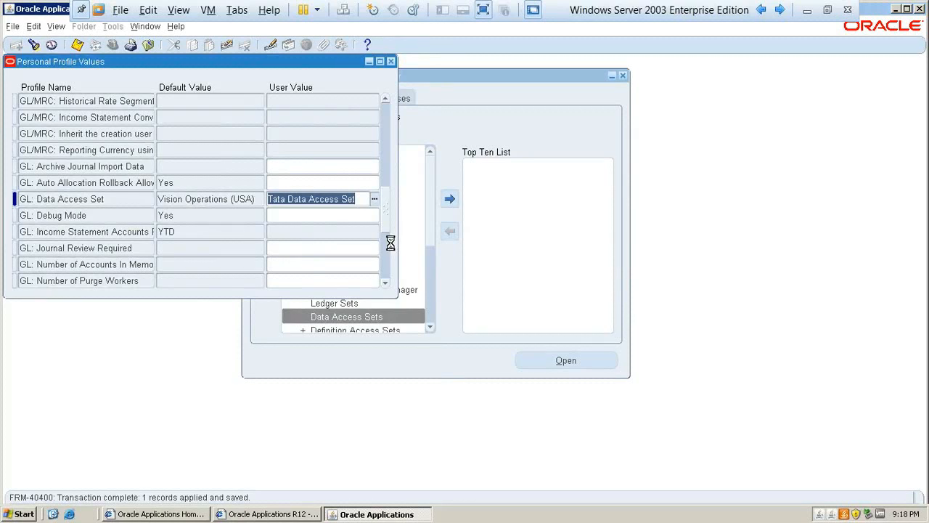
Close the profile values, exit the forms, log out, and log back in with the account username and password.
key("F4")
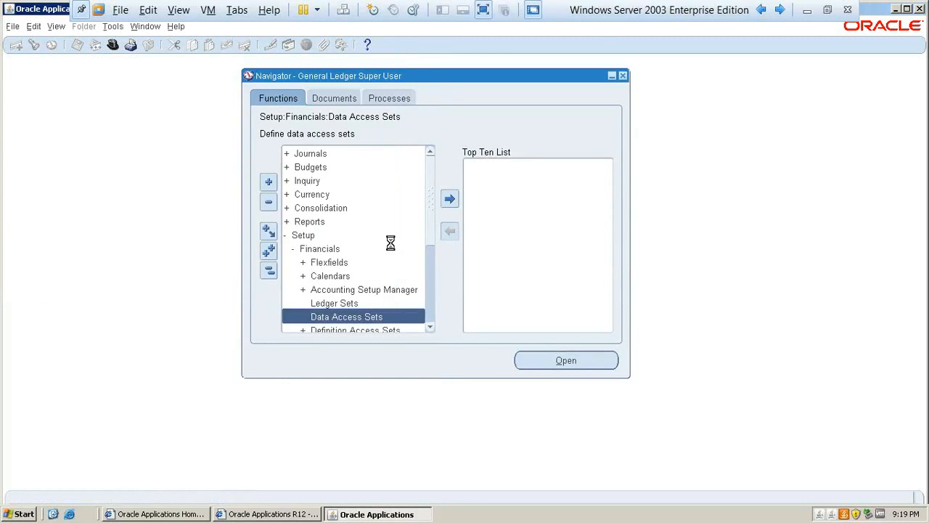
key("F4")
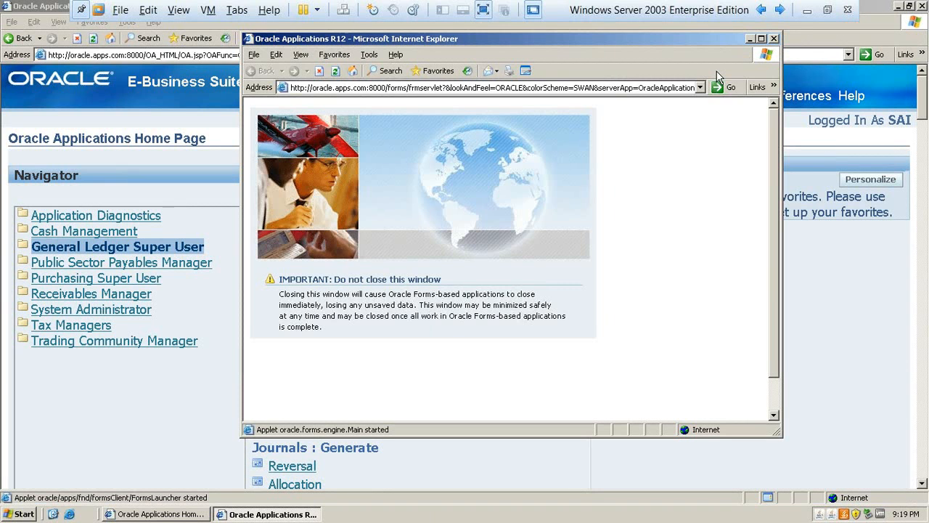
left_click(733, 95)
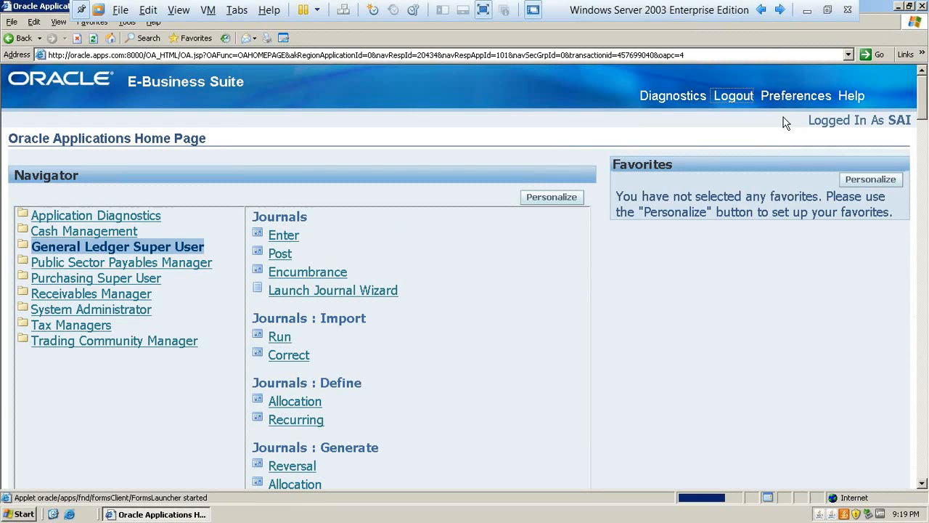
type("sai")
key("Tab")
type("••••••")
key("Return")
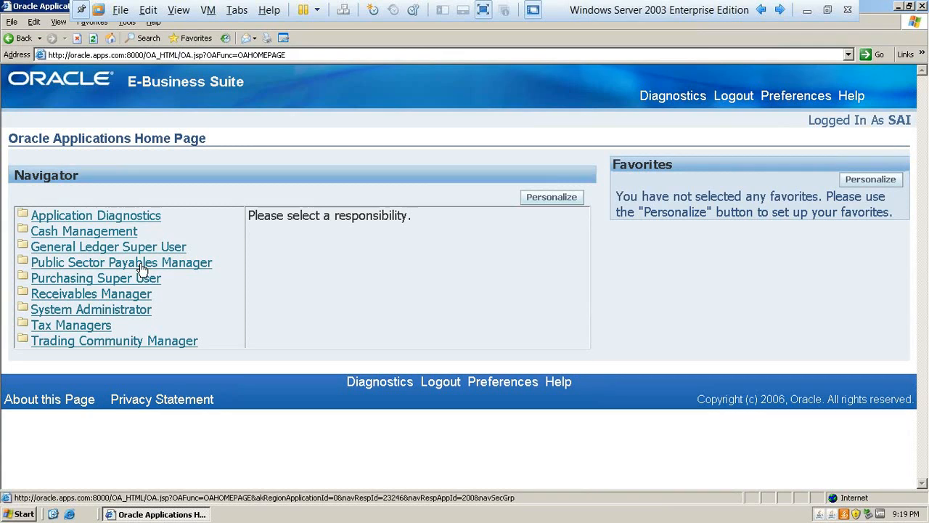
Open journal entry under General Ledger Super User and start a new journal named J1.
left_click(96, 248)
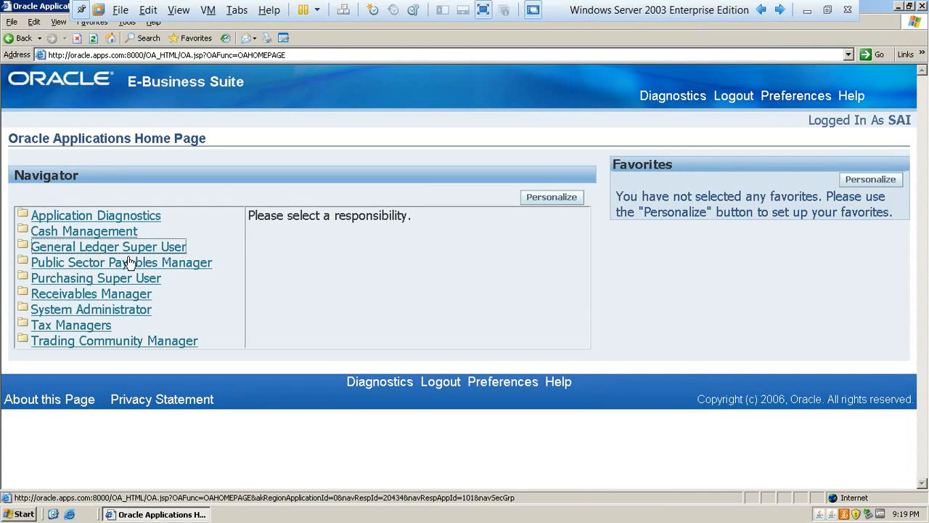
left_click(288, 240)
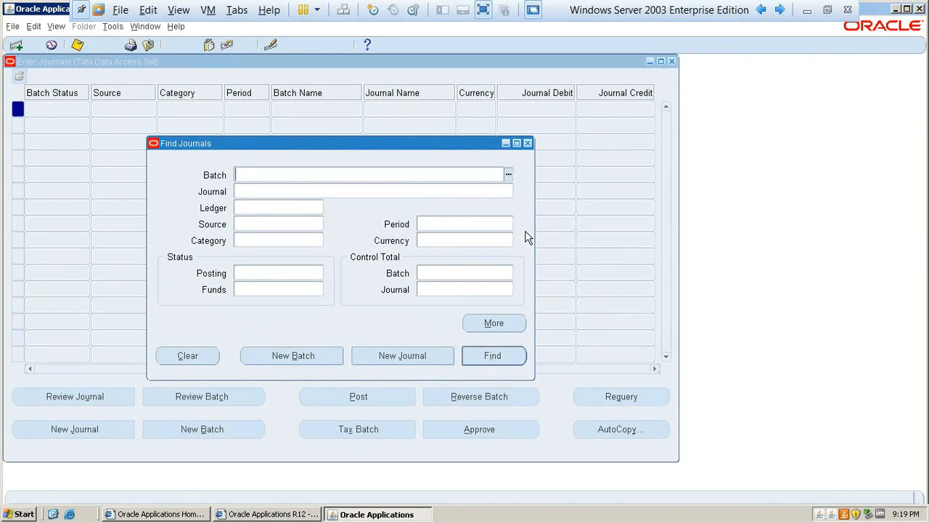
left_click(444, 354)
type("J1")
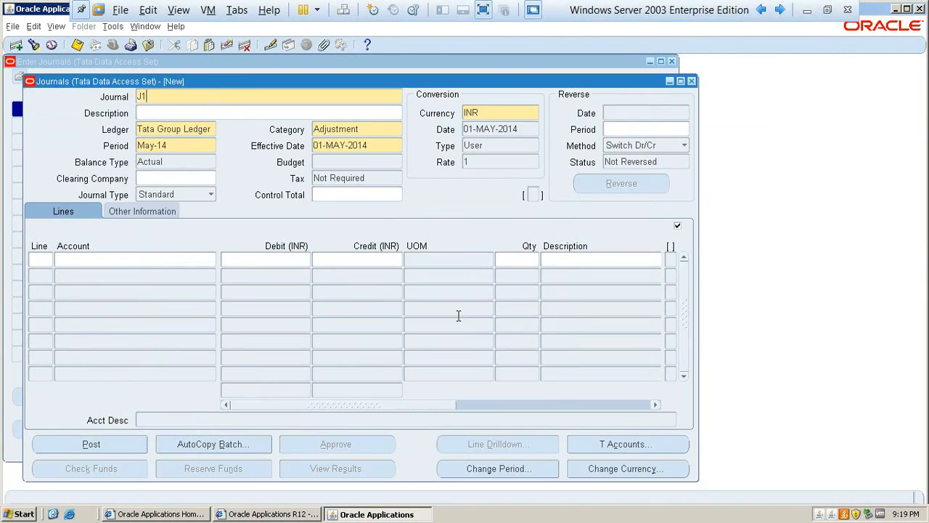
Check which ledgers journal J1 can use under the revised Tata Data Access Set, and close the journal.
key("Tab")
key("Tab")
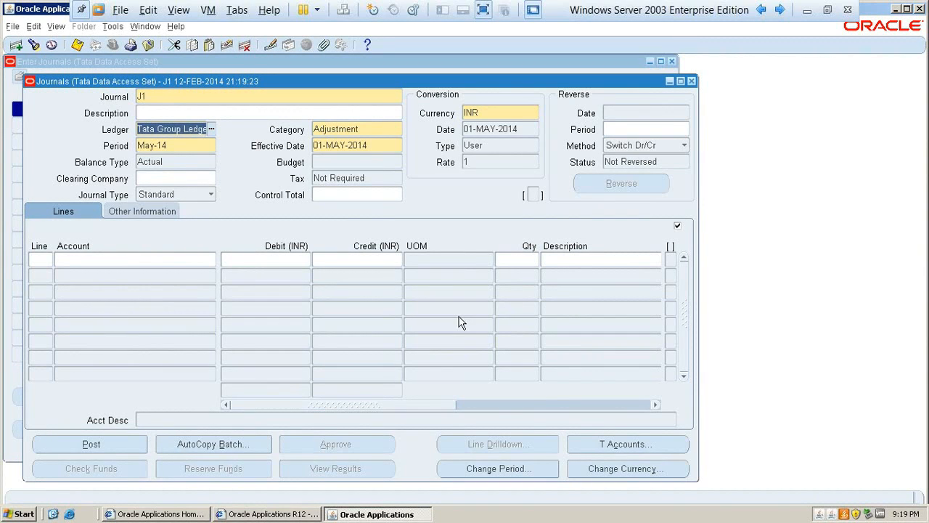
key("ctrl+l")
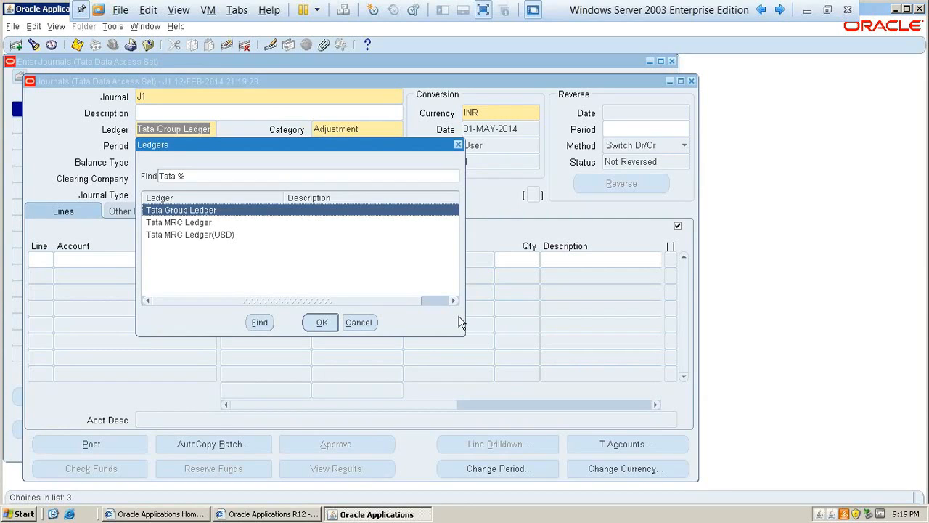
key("Return")
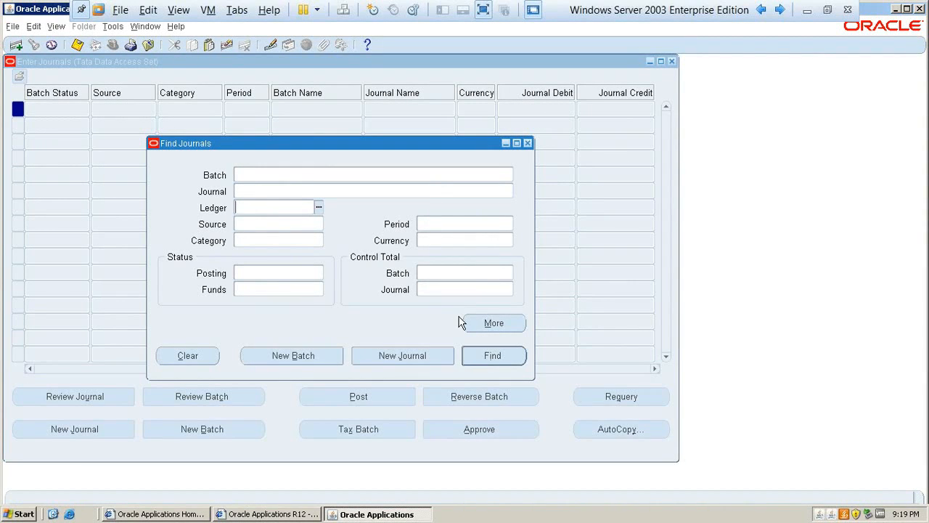
Examine which Tata ledgers and ledger sets can be searched in Find Journals, and leave the ledger criterion blank.
key("ctrl+l")
key("Up")
key("Up")
key("Up")
key("Up")
key("Up")
key("Up")
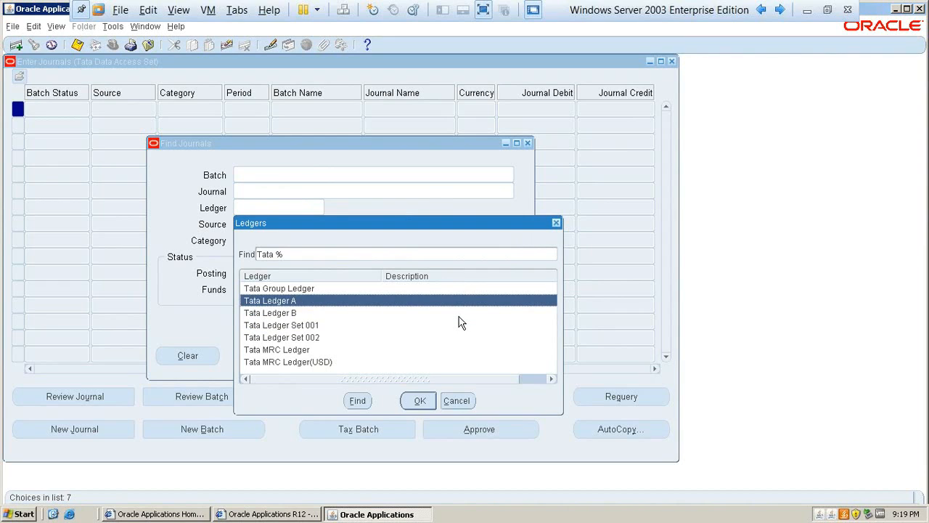
key("Down")
key("Down")
key("Down")
key("Up")
key("Up")
key("Up")
key("Up")
key("Down")
key("Down")
key("Down")
key("Down")
key("Down")
key("Down")
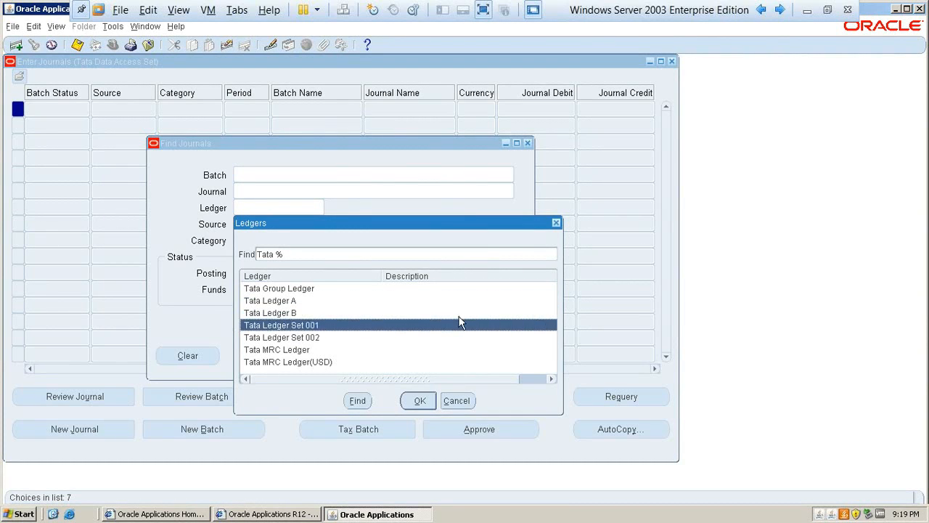
key("Up")
key("Up")
key("Up")
key("Up")
key("Up")
key("Up")
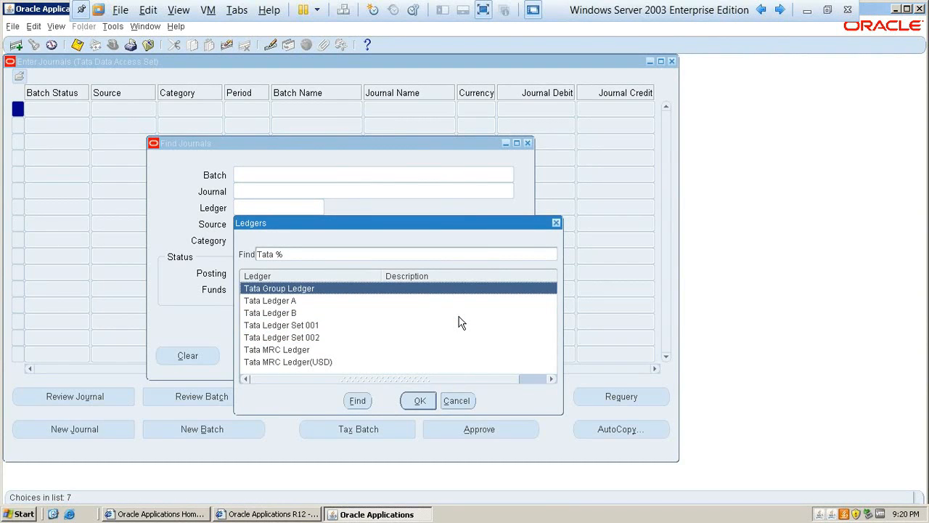
key("Escape")
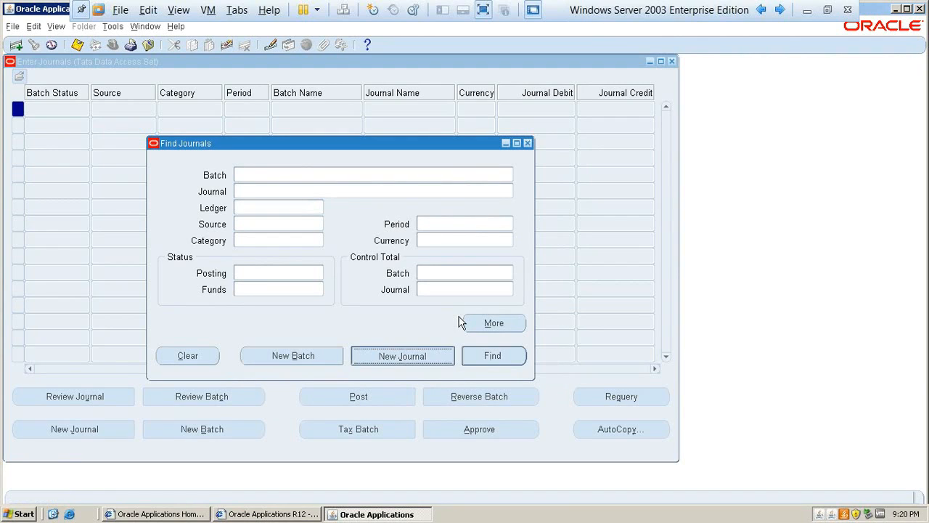
Start a new journal named J1 from Find Journals.
type("J1")
key("Tab")
key("Tab")
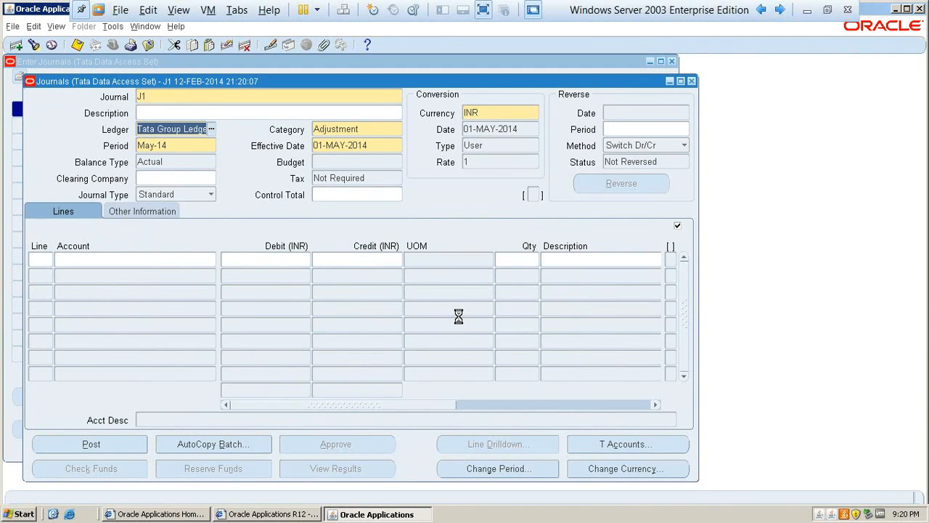
Examine which Tata ledgers can be chosen for journal J1, keep Tata Group Ledger, and close the journal entry forms.
key("ctrl+l")
key("Down")
key("Down")
key("Up")
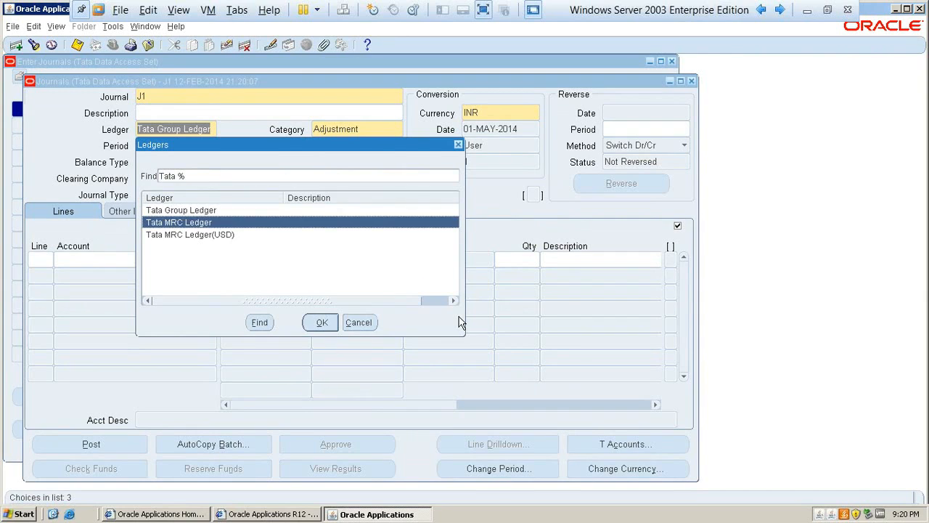
key("Up")
key("Down")
key("Down")
key("Up")
key("Up")
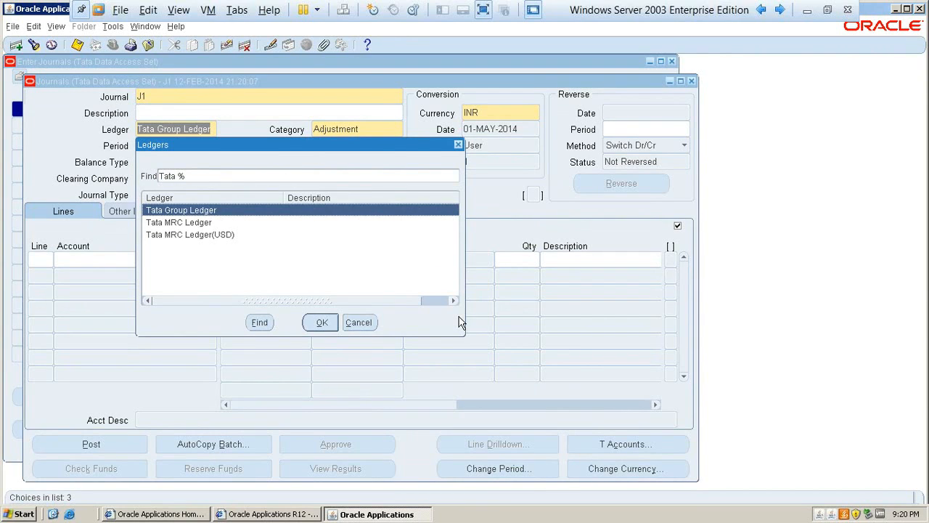
key("Down")
key("Down")
key("Up")
key("Up")
key("Down")
key("Up")
key("Down")
key("Down")
key("Up")
key("Up")
key("Down")
key("Down")
key("Up")
key("Up")
key("Return")
key("Tab")
key("Return")
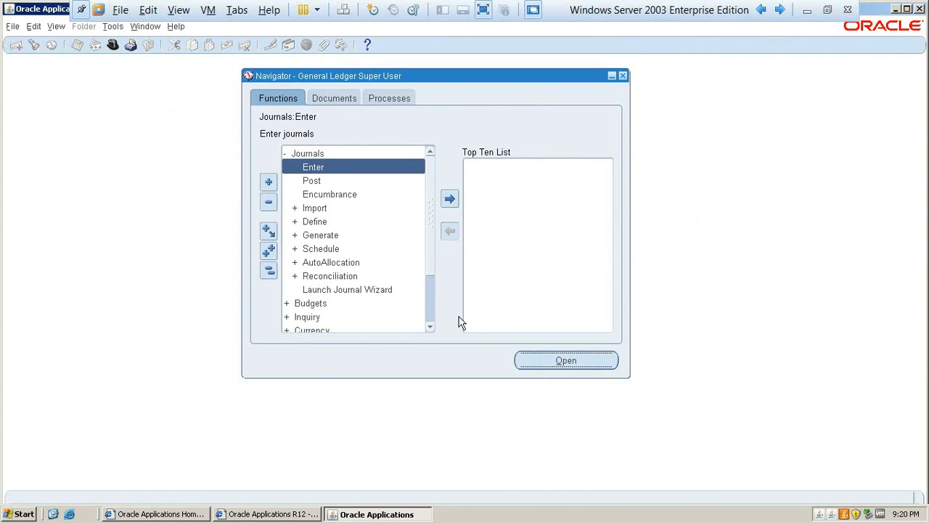
Reopen journal entry and recheck the ledgers and ledger sets offered as search criteria in Find Journals.
key("Return")
left_click(246, 207)
key("ctrl+l")
key("Up")
key("Up")
key("Up")
key("Up")
key("Up")
key("Up")
key("Up")
key("Up")
key("Up")
key("Up")
key("Up")
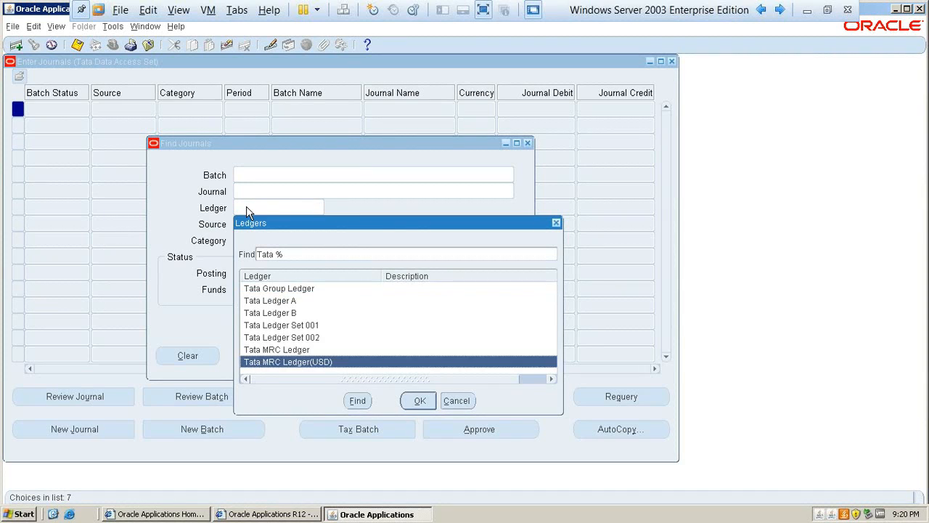
key("Down")
key("Down")
key("Down")
key("Down")
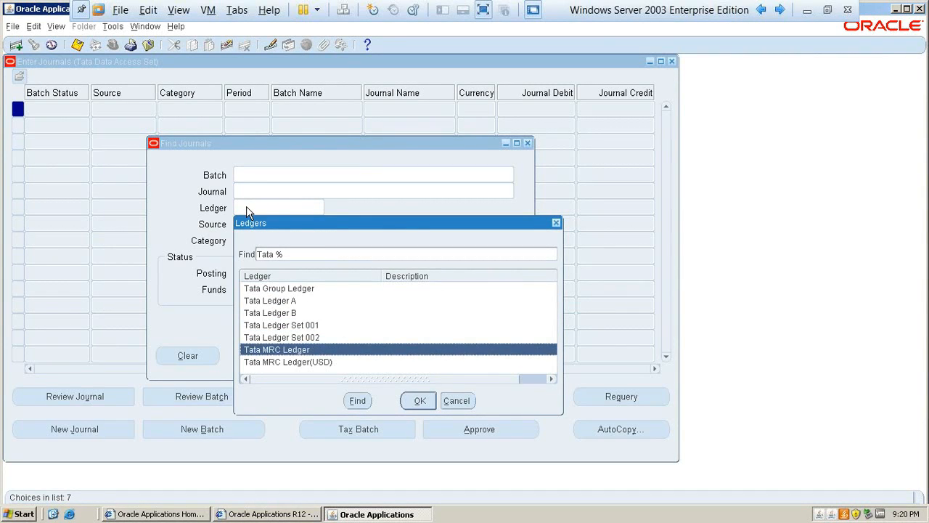
key("Down")
key("Up")
key("Up")
key("Up")
key("Up")
key("Up")
key("Up")
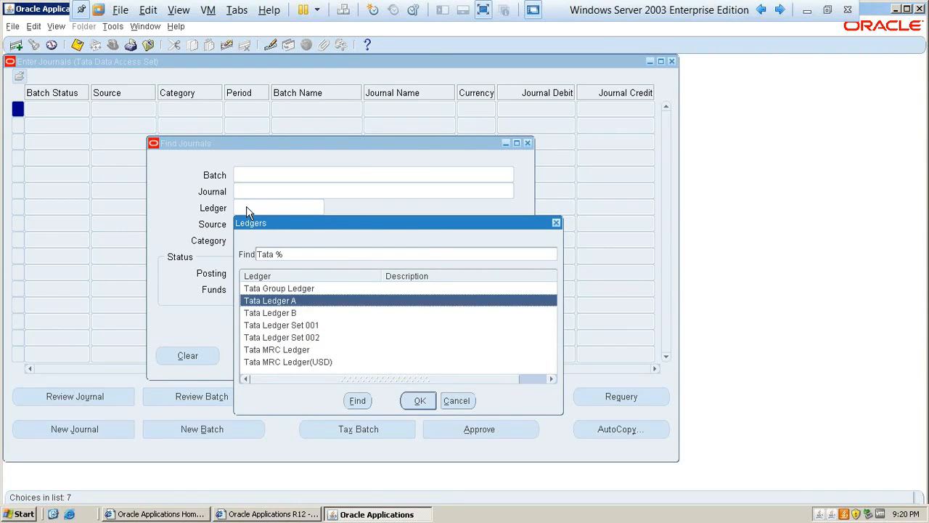
key("Escape")
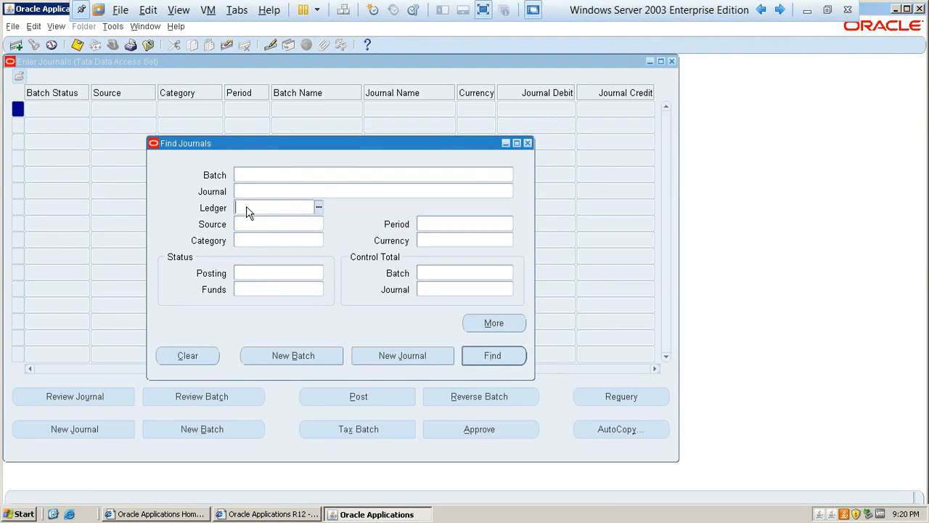
Start another new journal named J1 and select its ledger value for review.
key("alt+j")
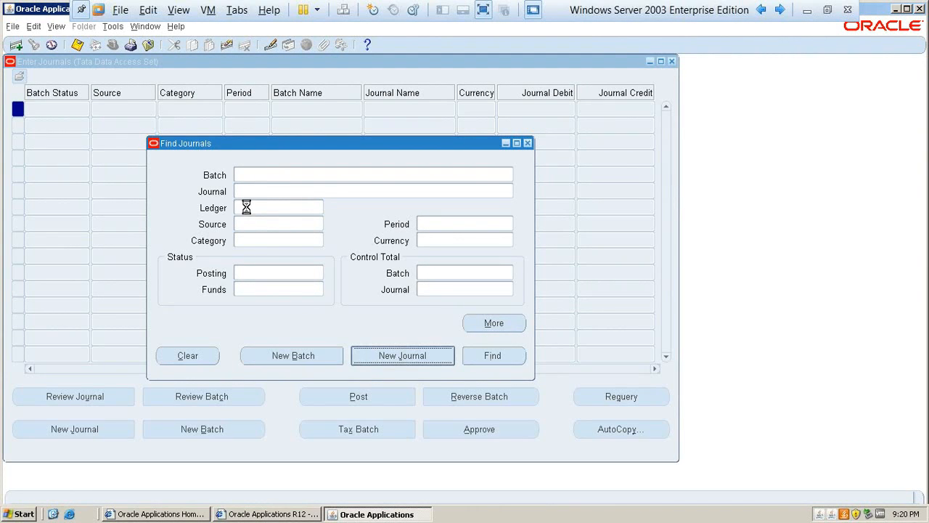
type("J1")
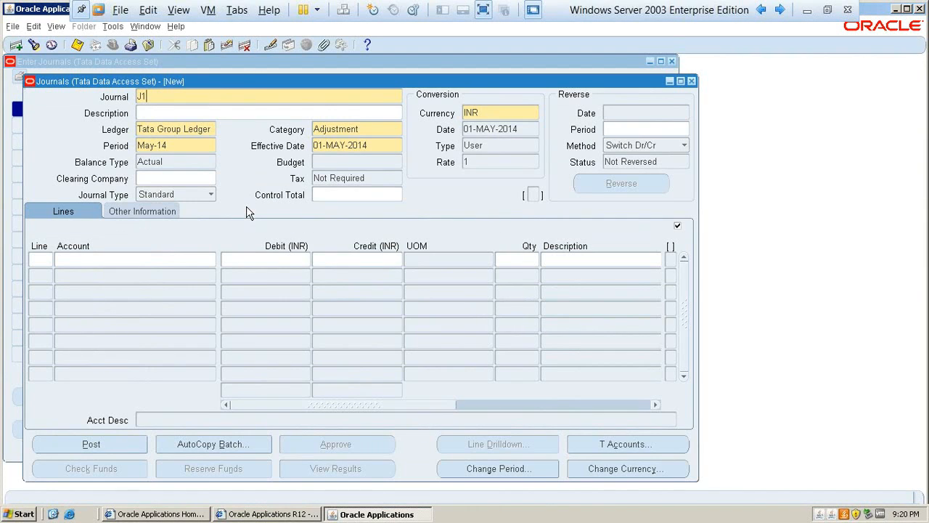
key("Tab")
key("Tab")
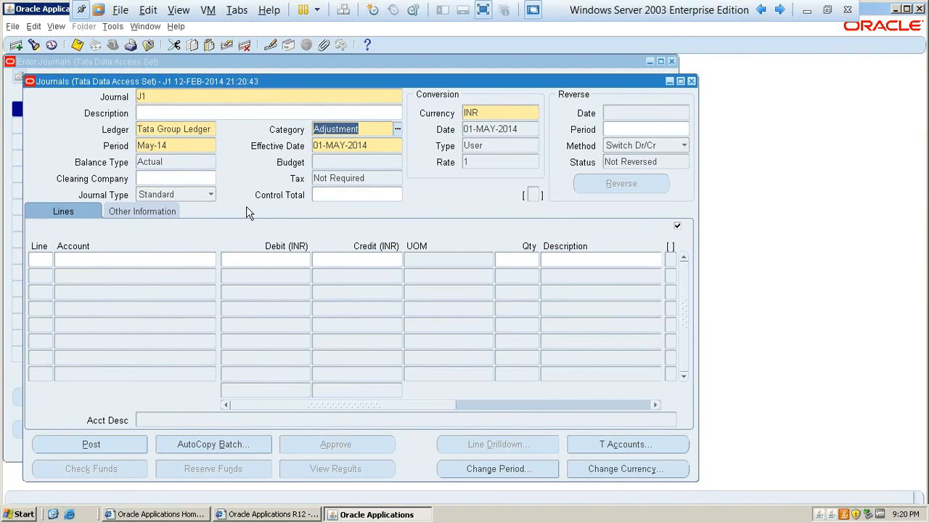
left_click(187, 129)
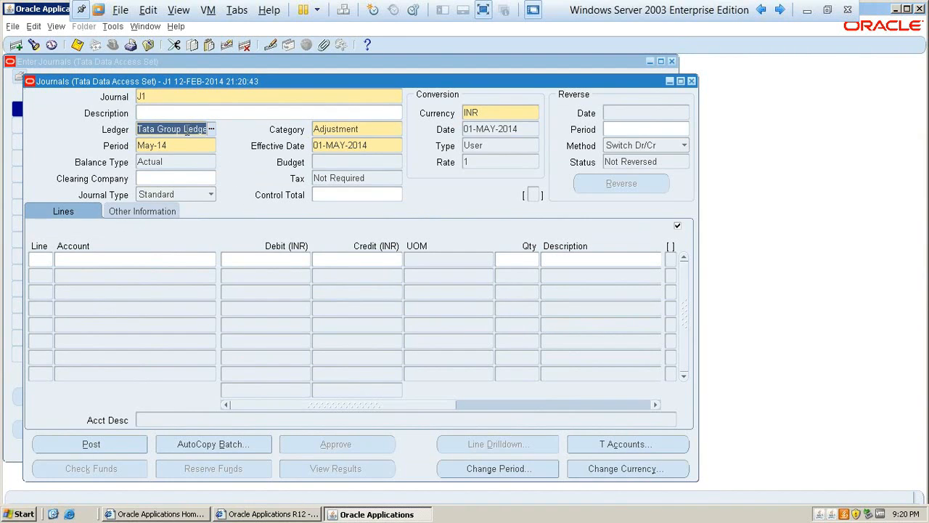